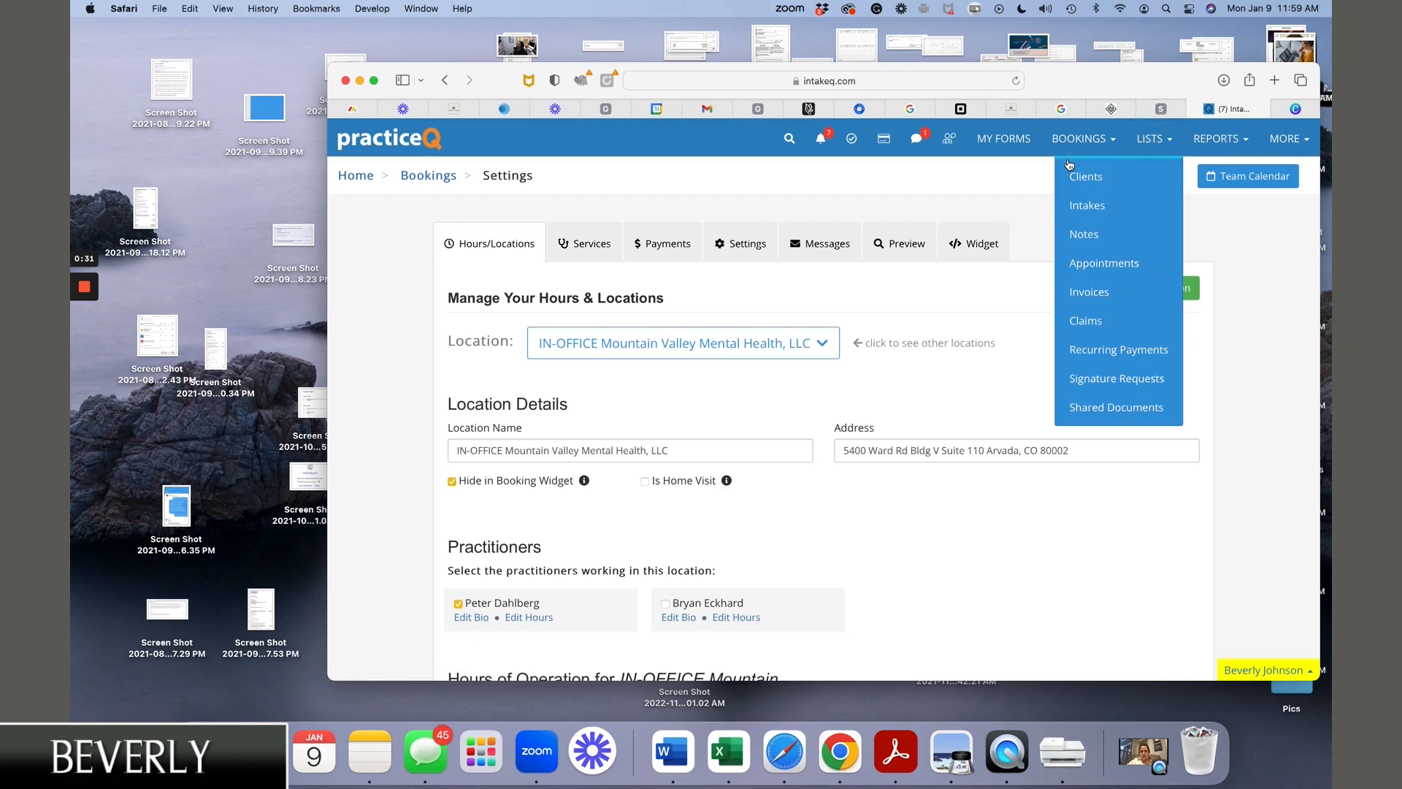
# Open the customized messages in the booking settings and look over the existing email templates.
pyautogui.click(1080, 138)
pyautogui.click(1062, 181)
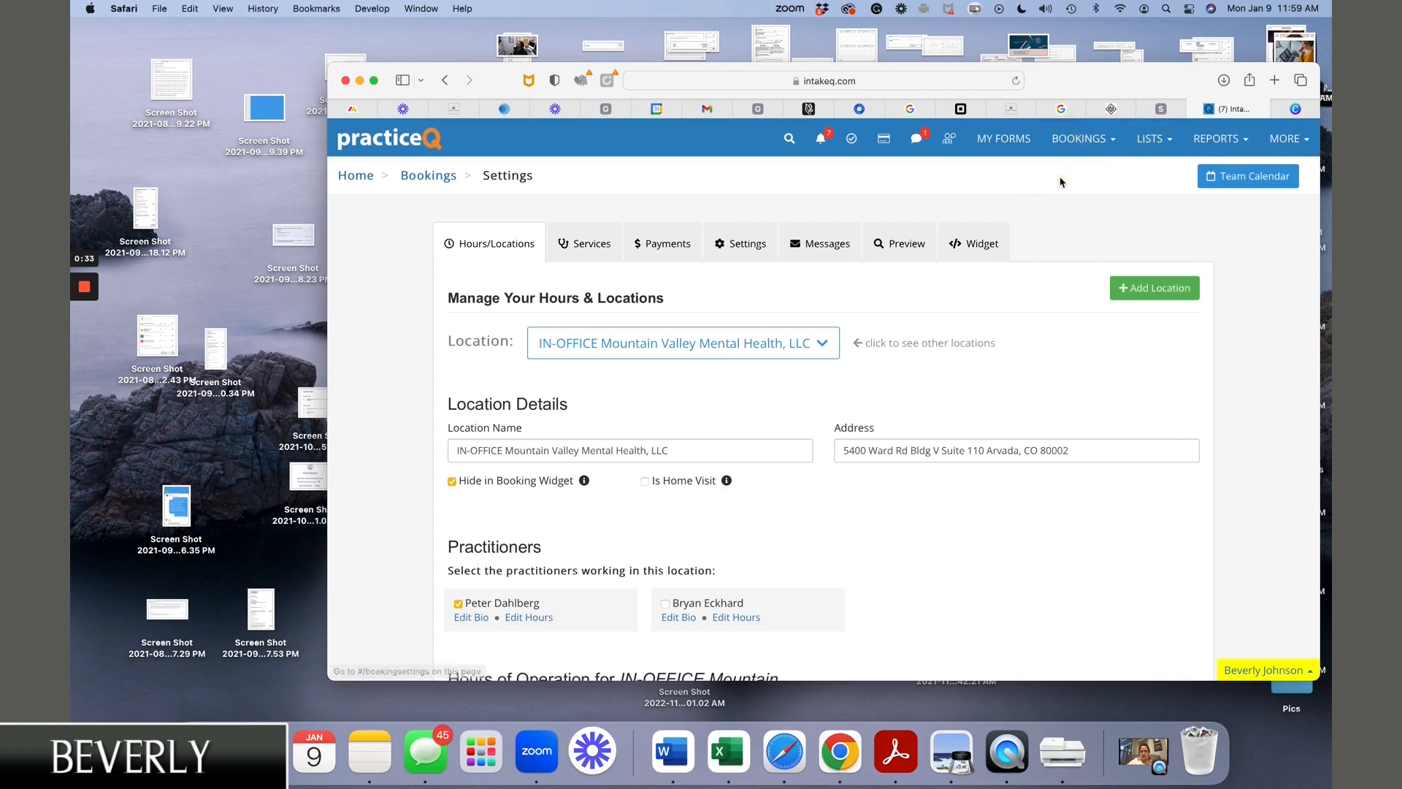
pyautogui.click(453, 183)
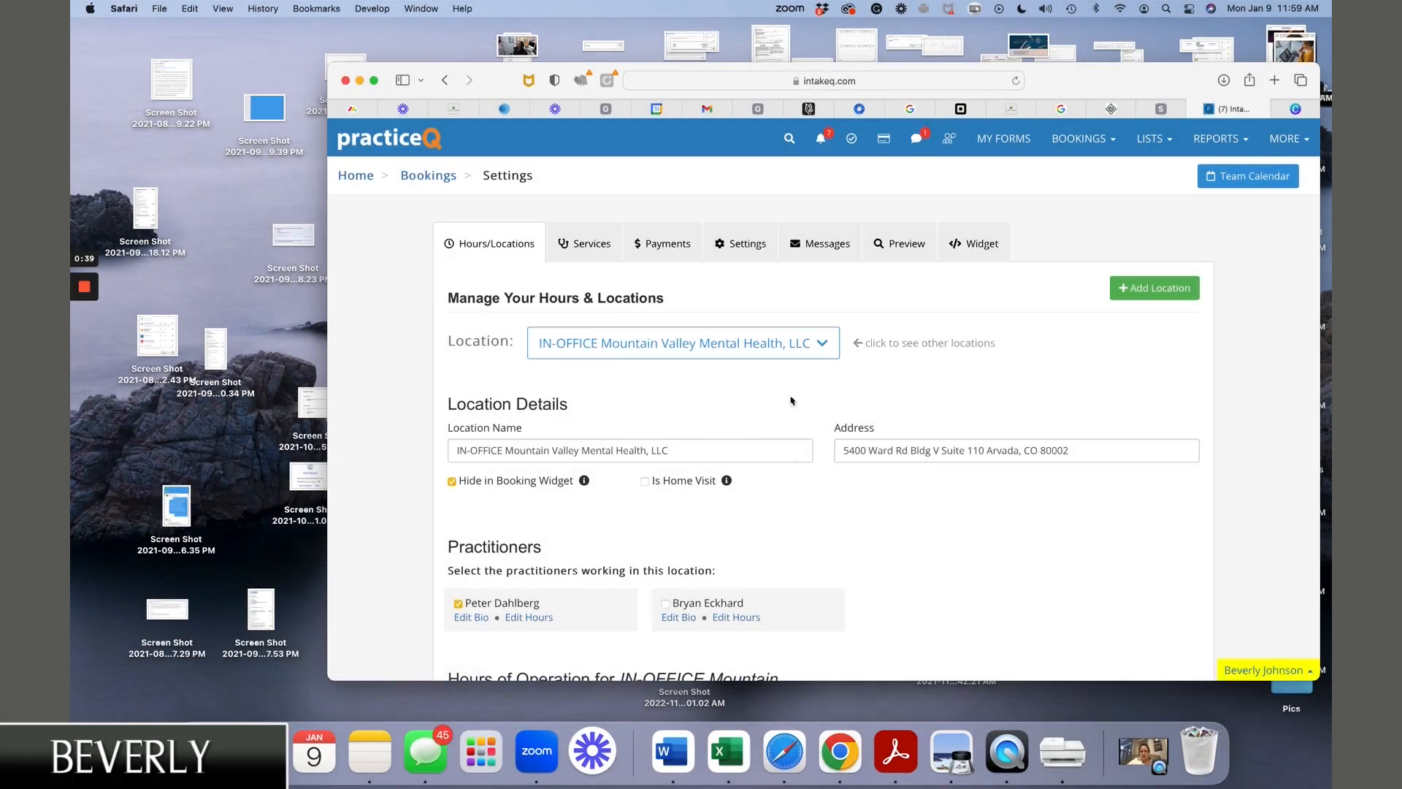
pyautogui.click(808, 252)
pyautogui.scroll(-3, 745, 508)
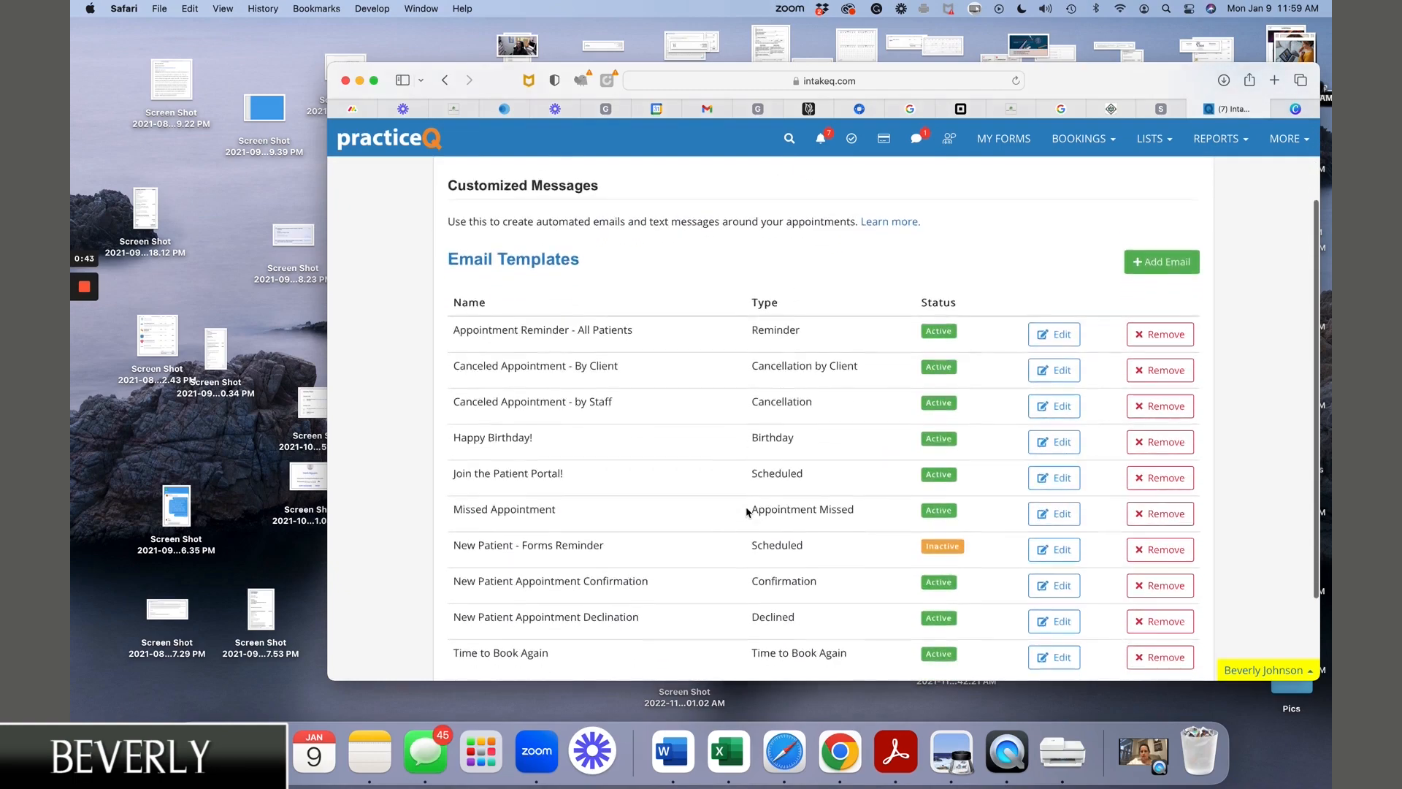
pyautogui.scroll(-2, 746, 511)
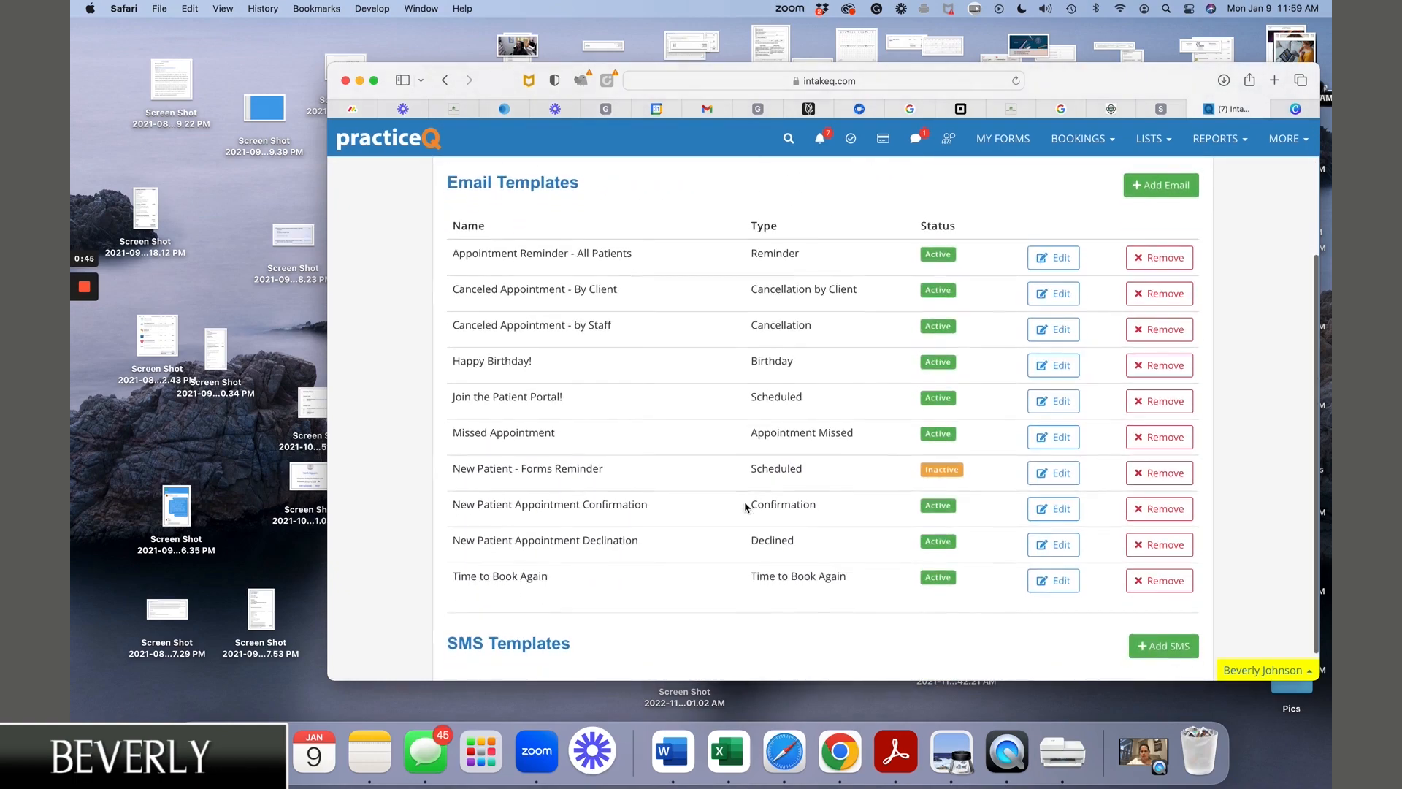
pyautogui.scroll(2, 746, 507)
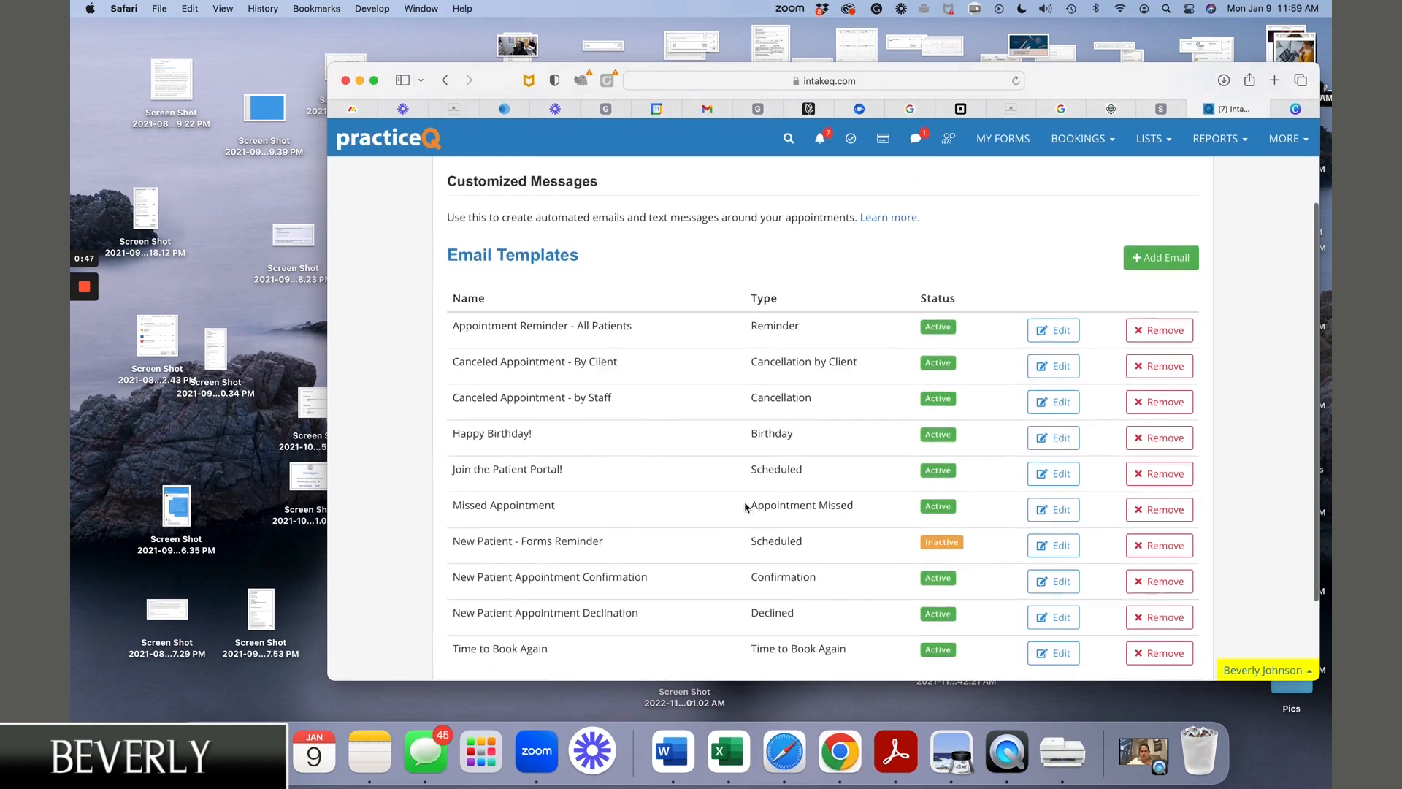
# Examine the kinds of email template that can be added, and close the list without choosing one.
pyautogui.click(1146, 283)
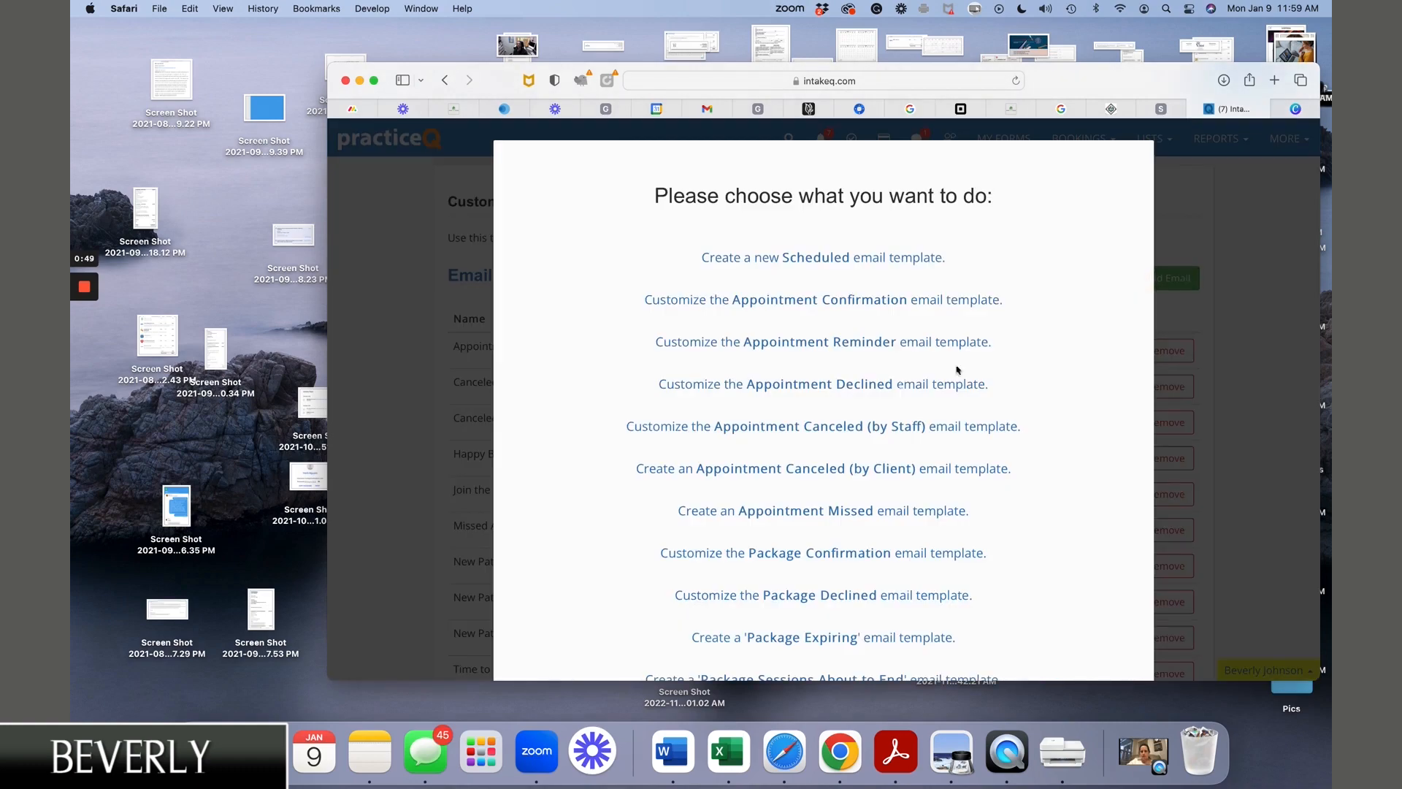
pyautogui.scroll(-5, 876, 388)
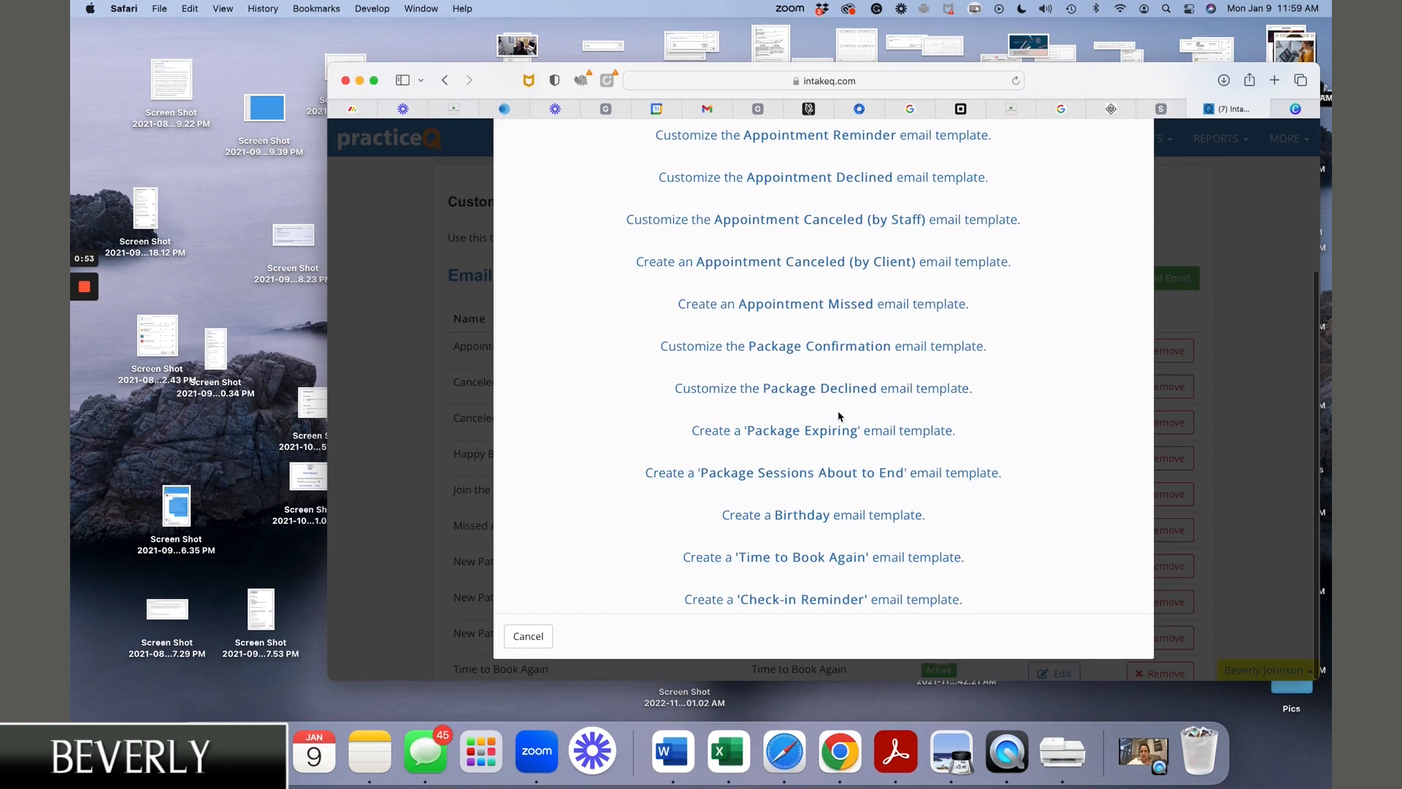
pyautogui.scroll(5, 853, 304)
pyautogui.scroll(-5, 853, 304)
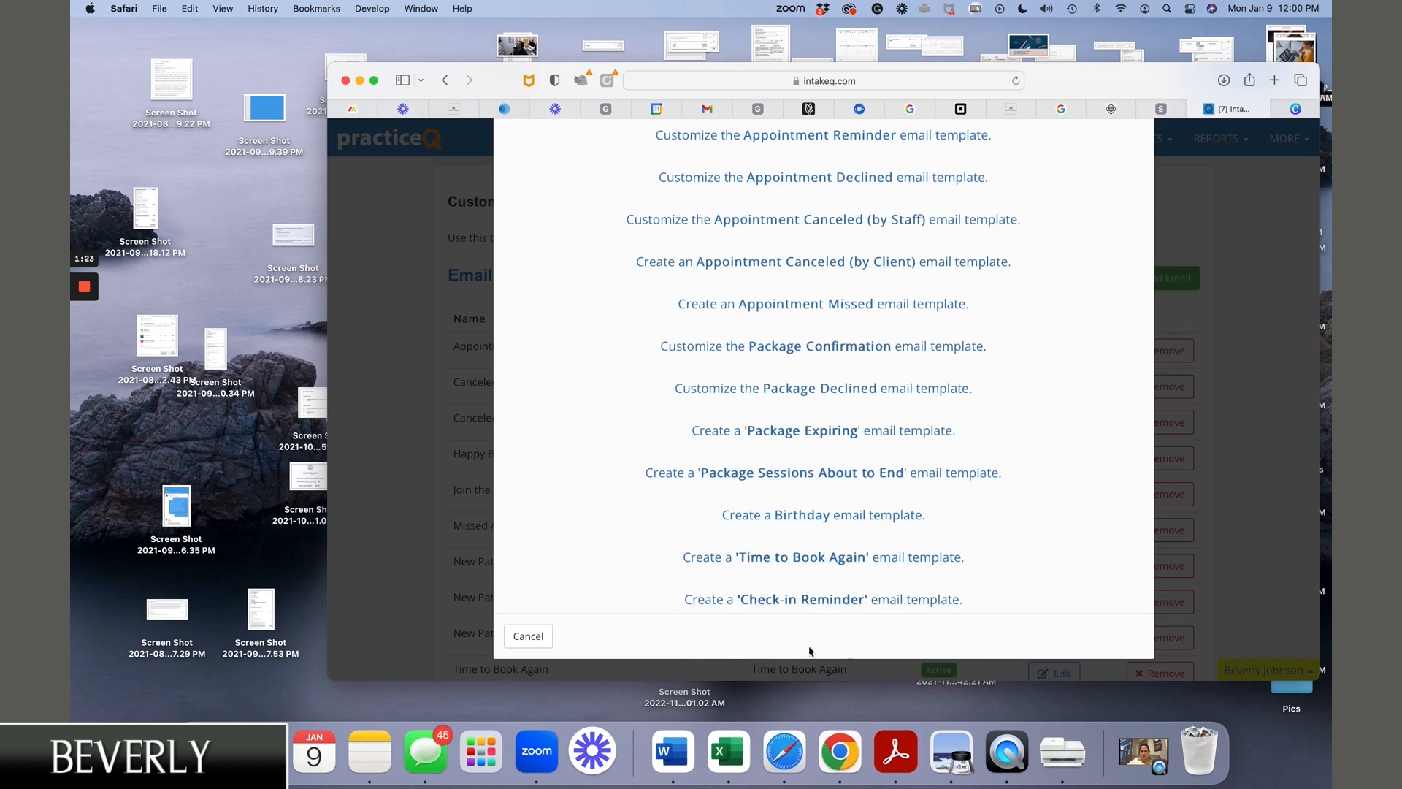
pyautogui.click(898, 480)
pyautogui.scroll(3, 898, 481)
pyautogui.scroll(-3, 898, 480)
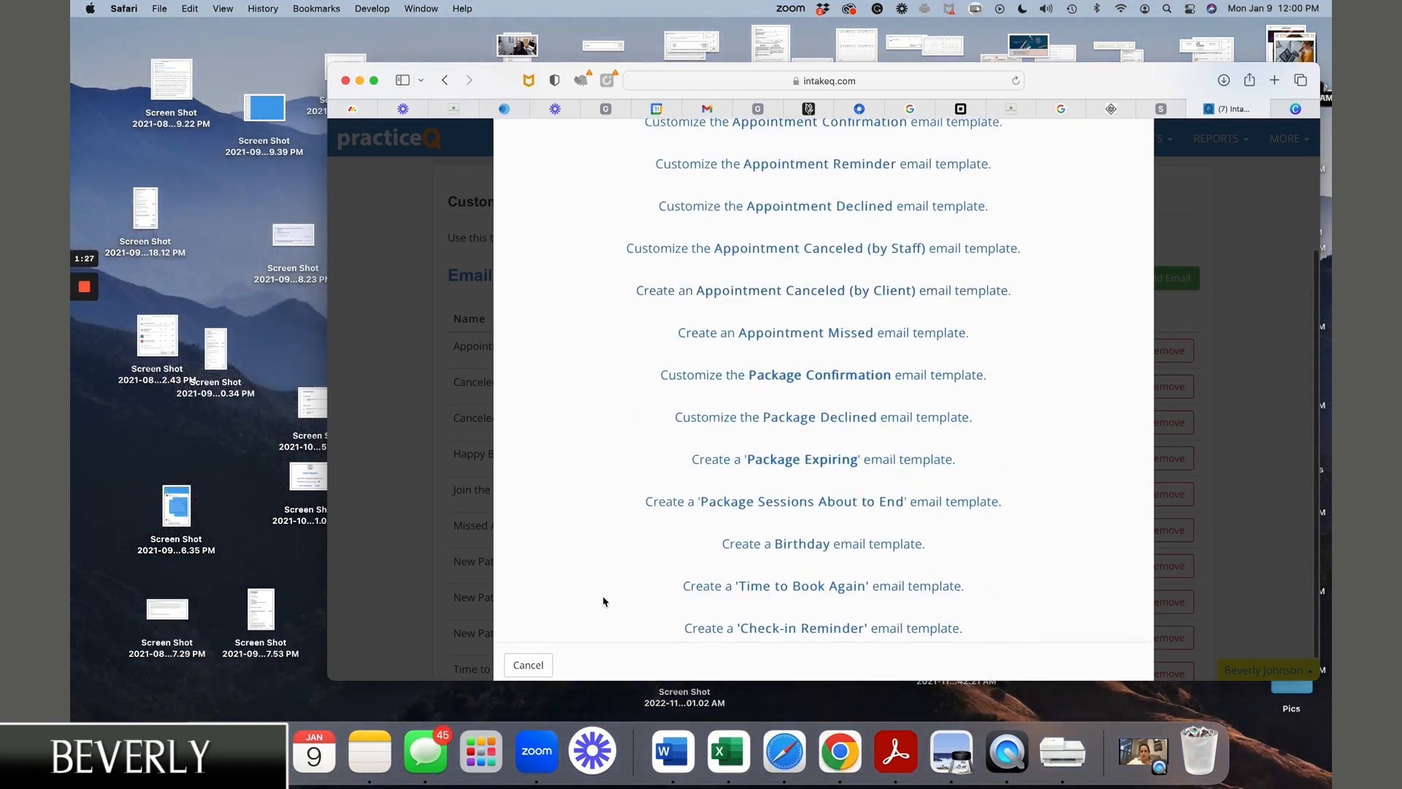
pyautogui.click(544, 666)
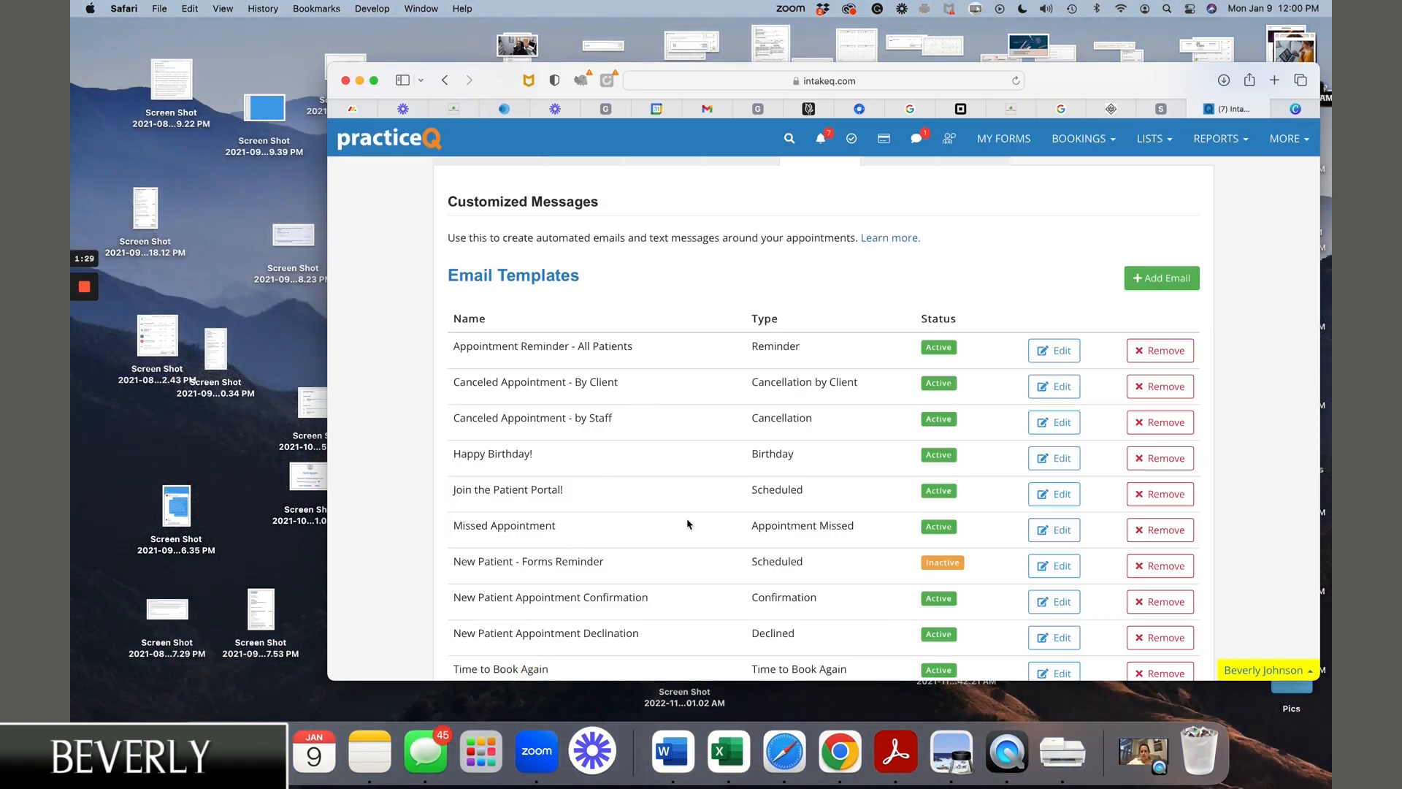
# Open the Time to Book Again email template for editing.
pyautogui.scroll(-3, 688, 523)
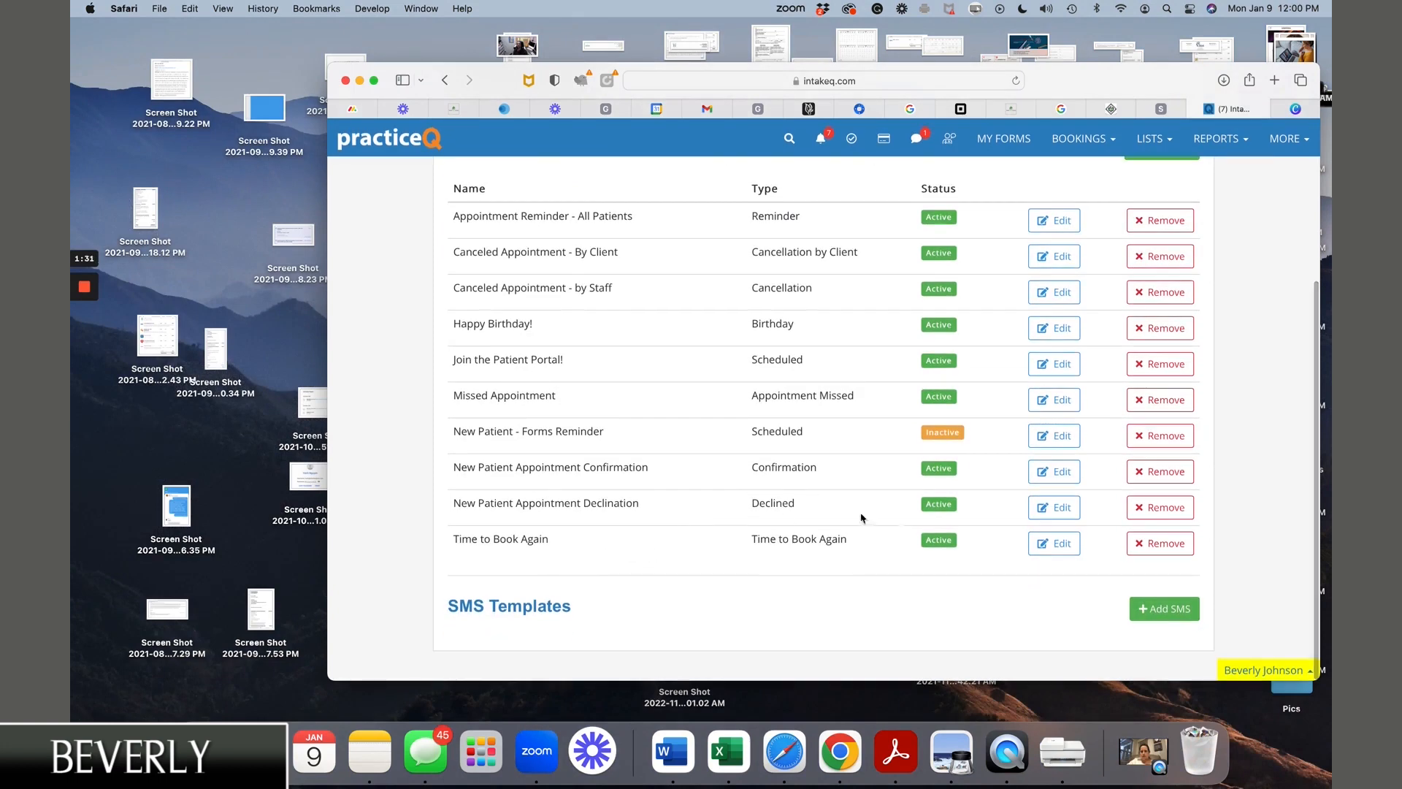
pyautogui.click(1047, 543)
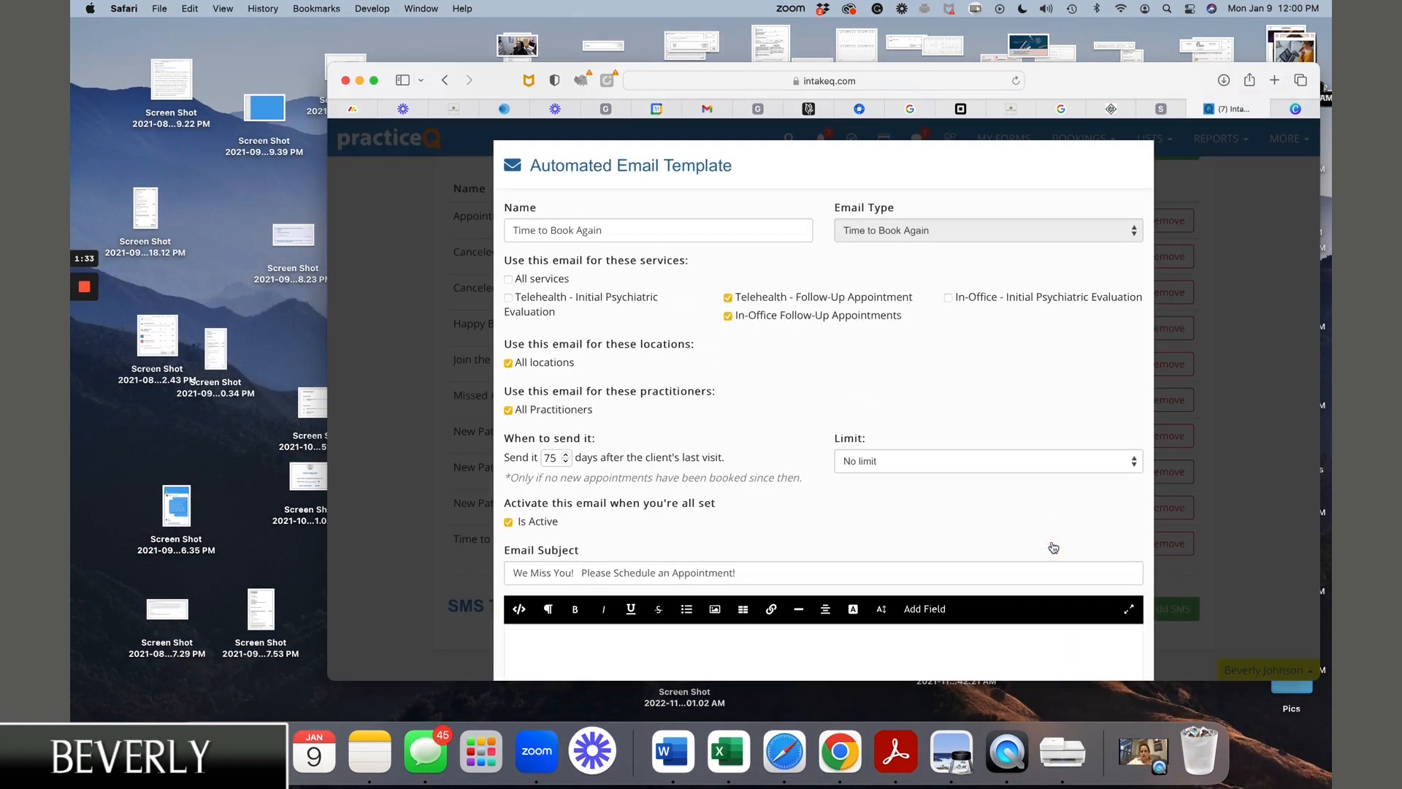
pyautogui.scroll(-1, 716, 475)
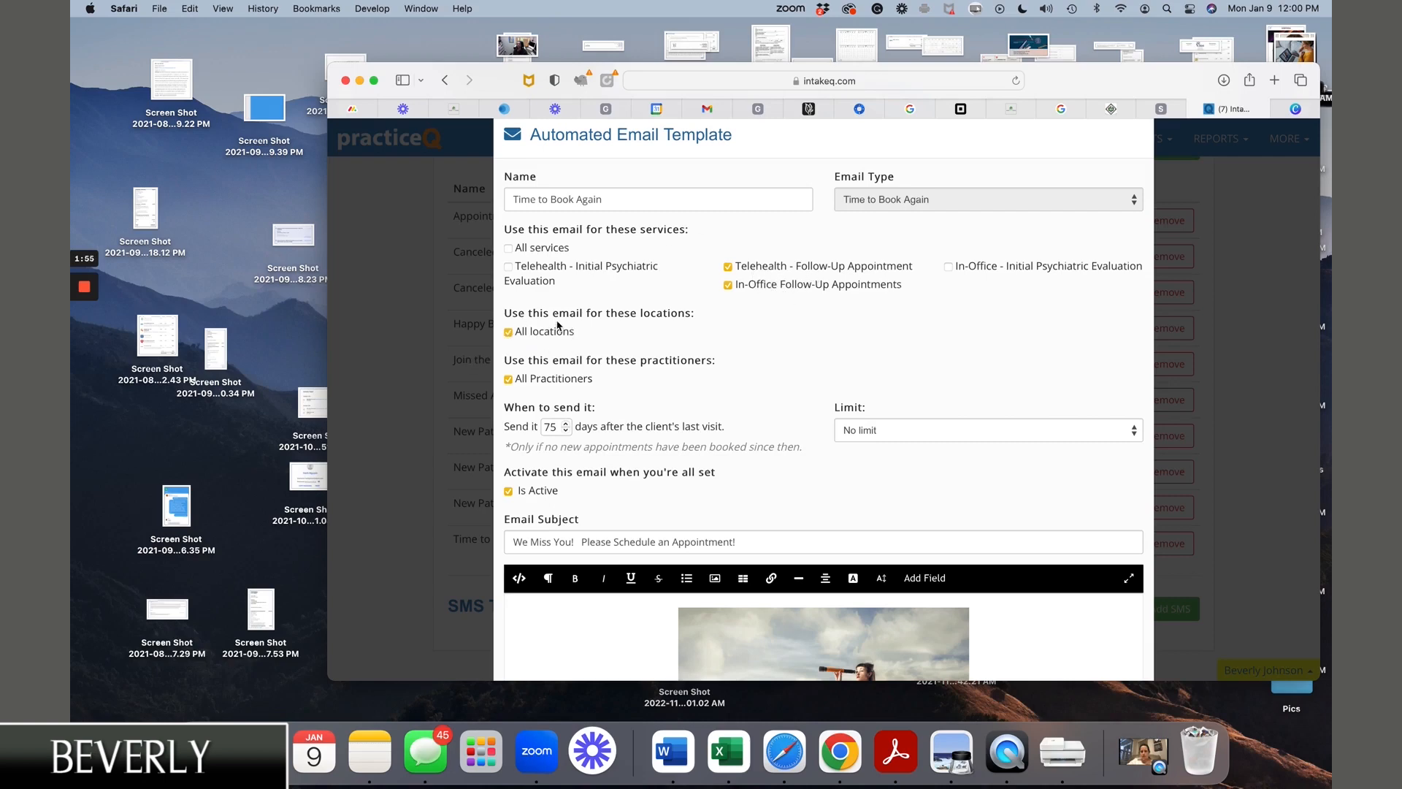
# Clear and reselect All Practitioners for the email, and view the sending limit choices while keeping No limit.
pyautogui.click(509, 381)
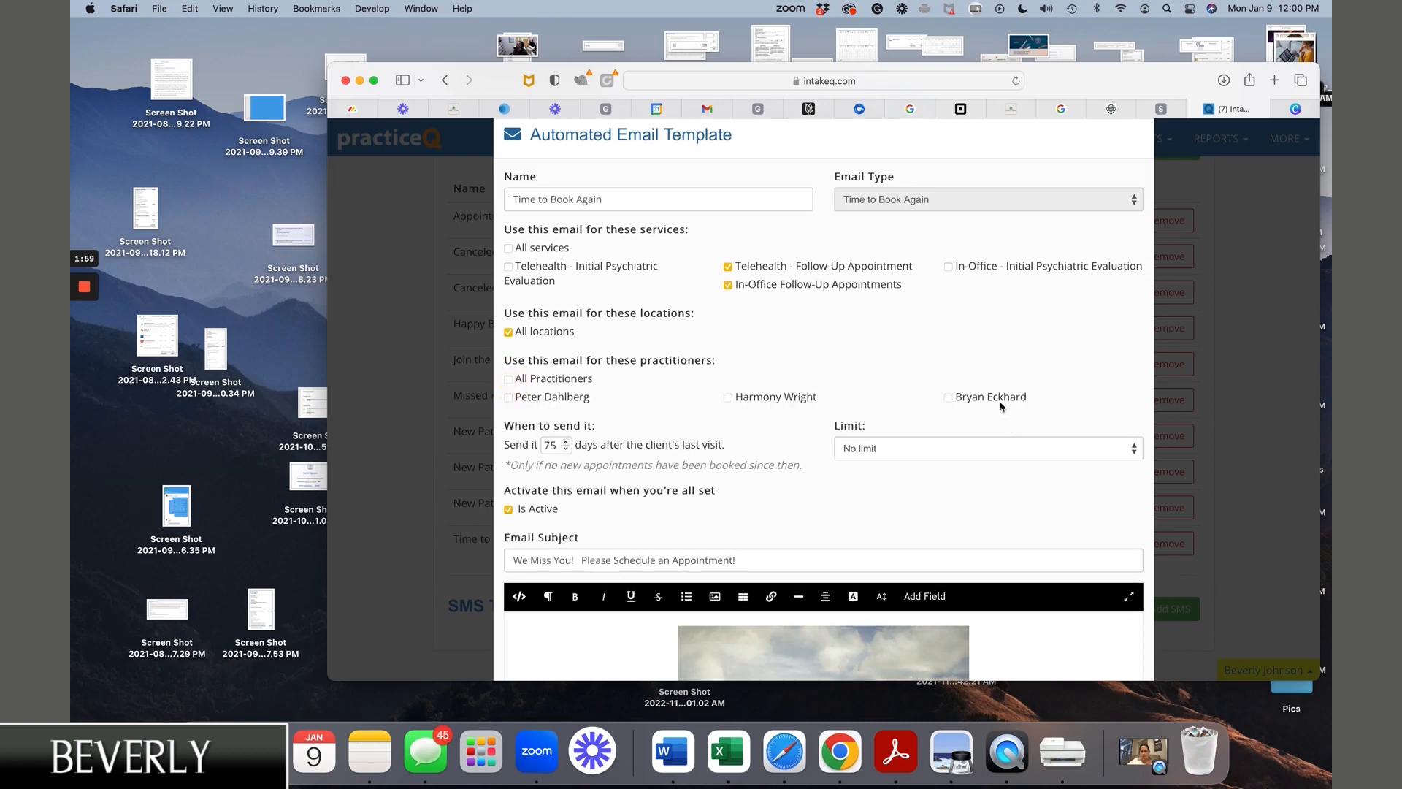
pyautogui.click(580, 382)
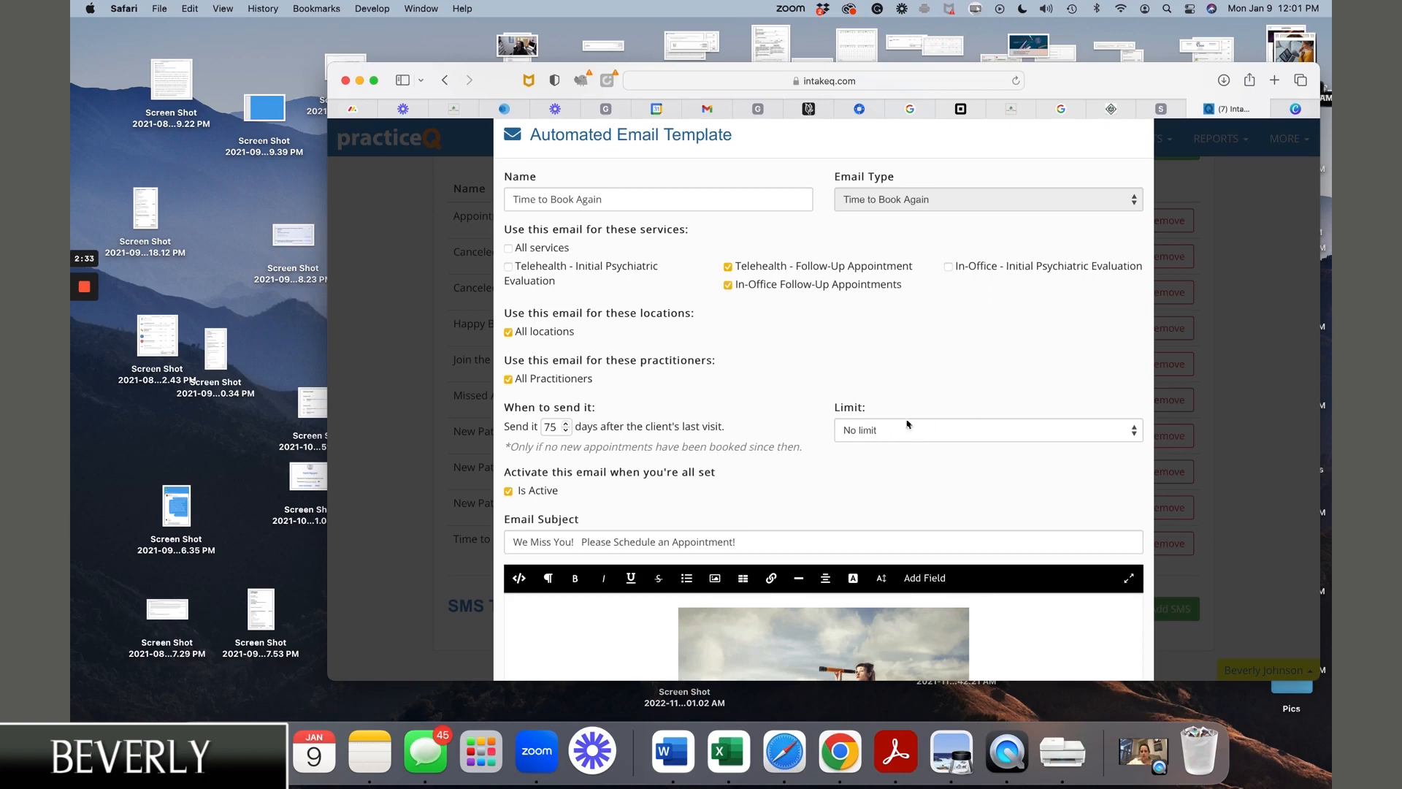
pyautogui.click(870, 427)
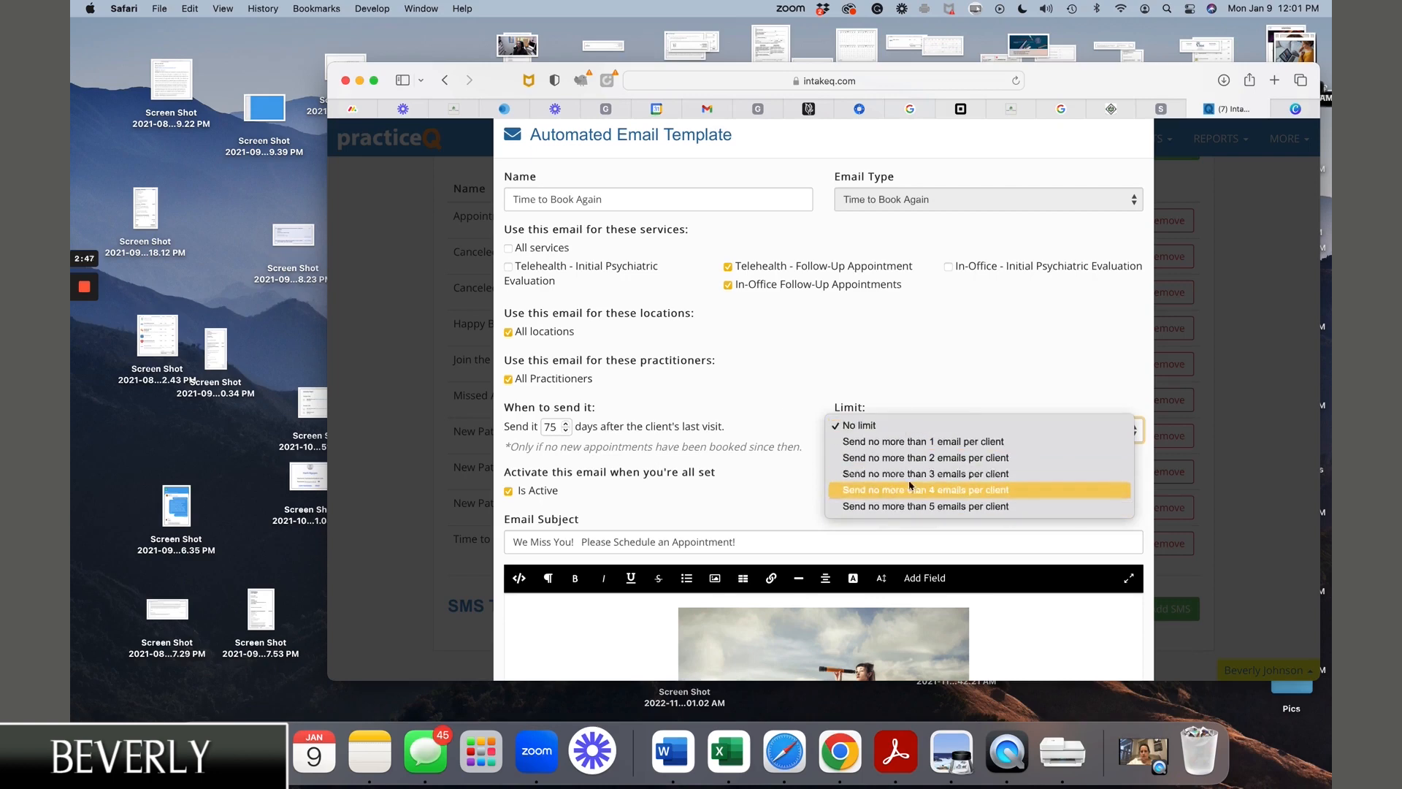
pyautogui.click(781, 383)
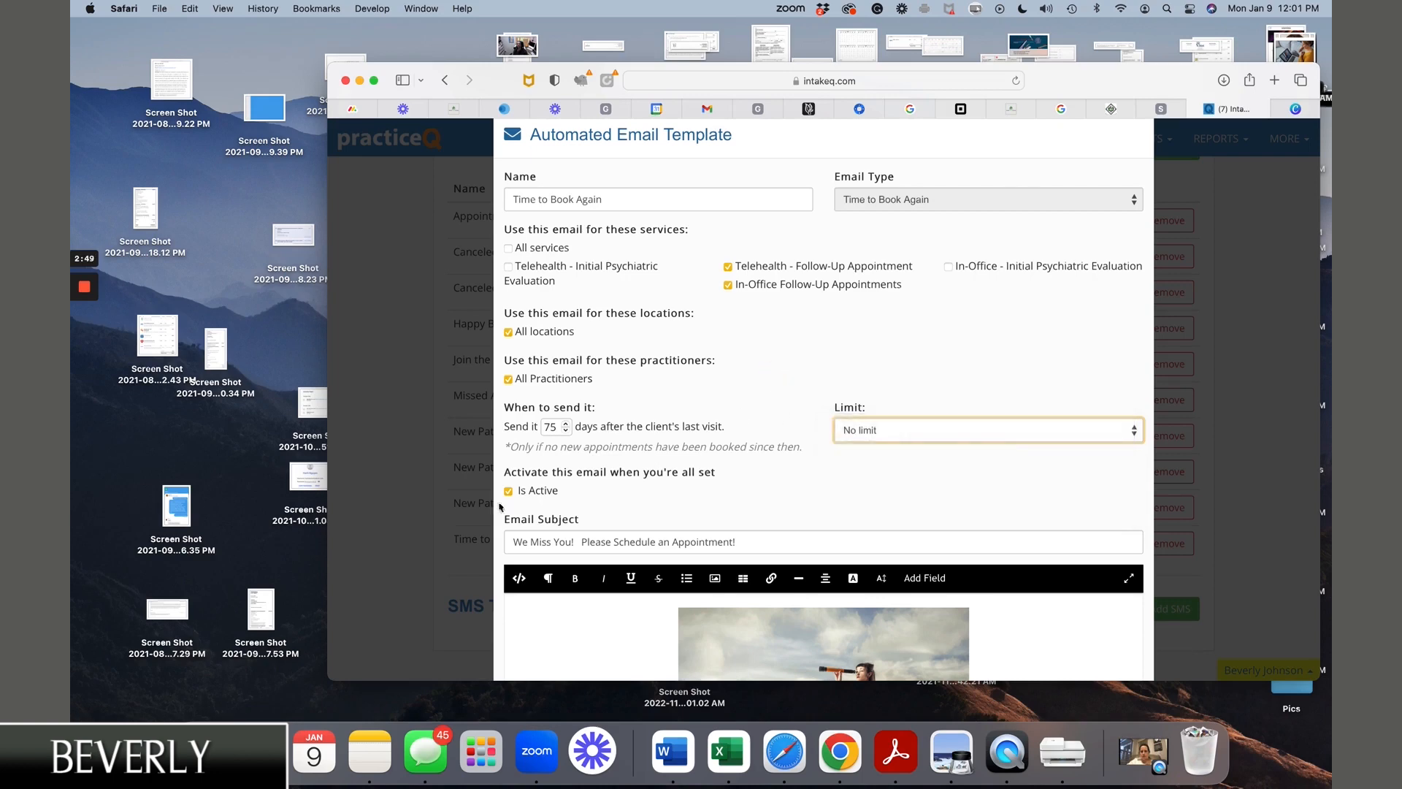
# Deactivate the Time to Book Again email and make it active again.
pyautogui.scroll(-2, 553, 475)
pyautogui.click(509, 405)
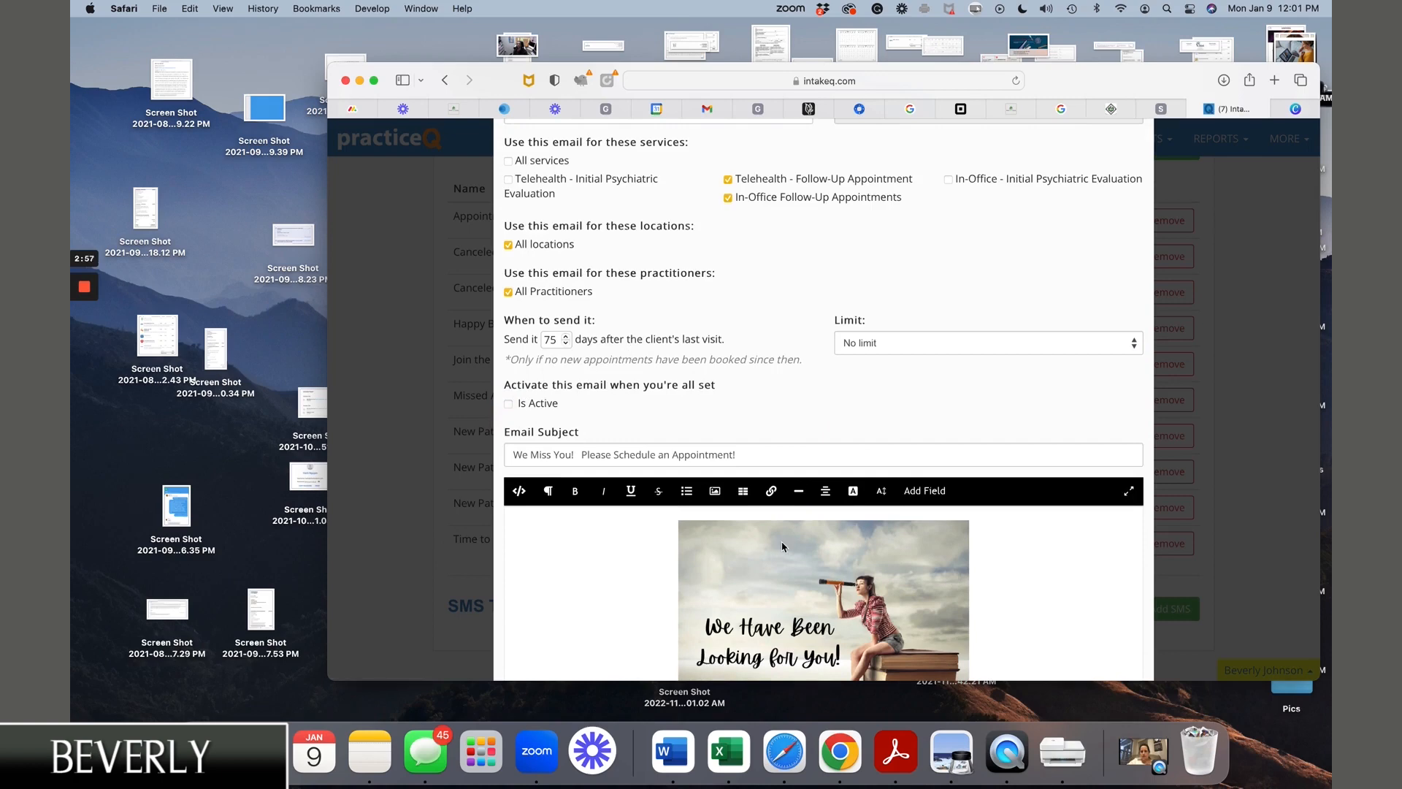
pyautogui.click(508, 406)
# Examine the email's settings, subject line, header image and message text down to the team signature.
pyautogui.scroll(-2, 658, 431)
pyautogui.scroll(-2, 658, 429)
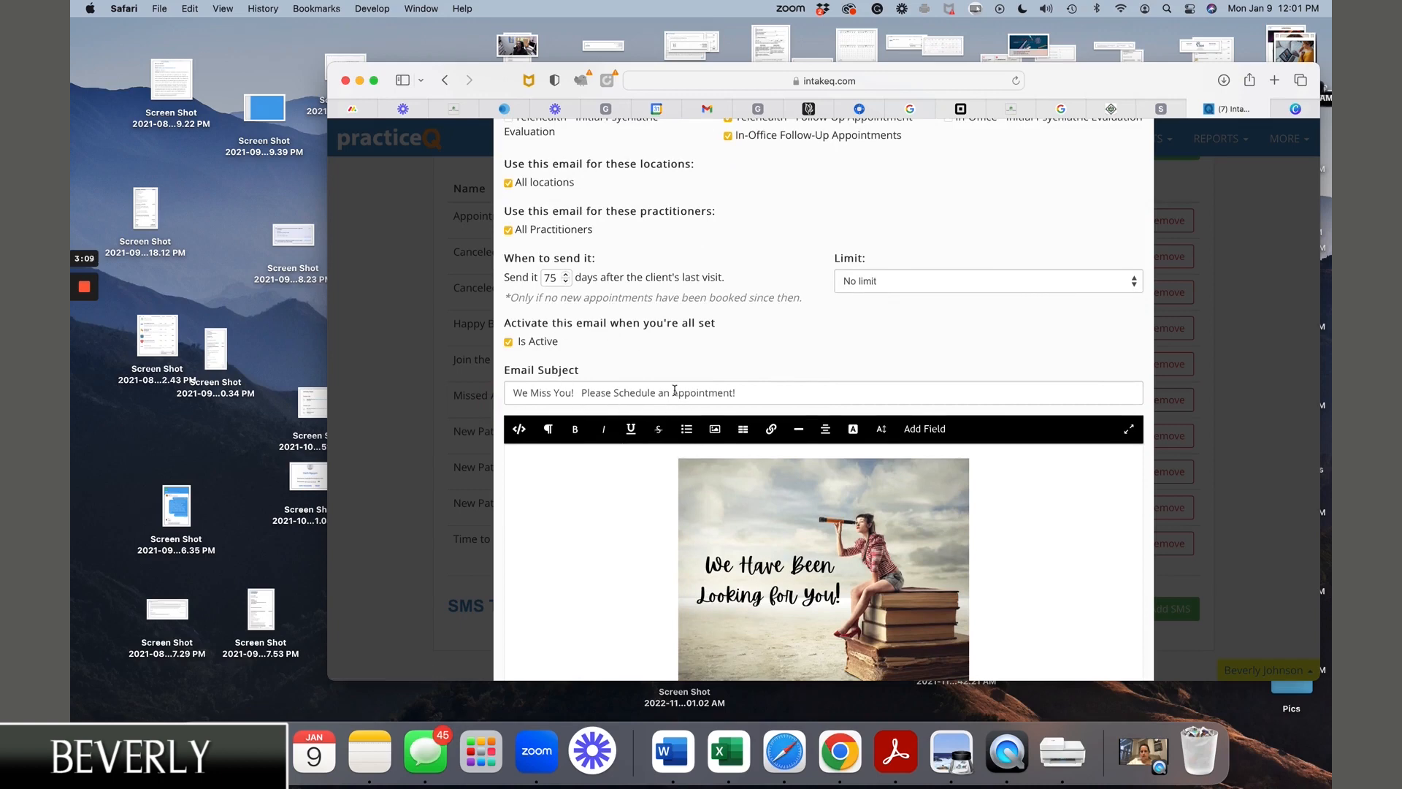
pyautogui.scroll(-1, 675, 391)
pyautogui.scroll(5, 675, 394)
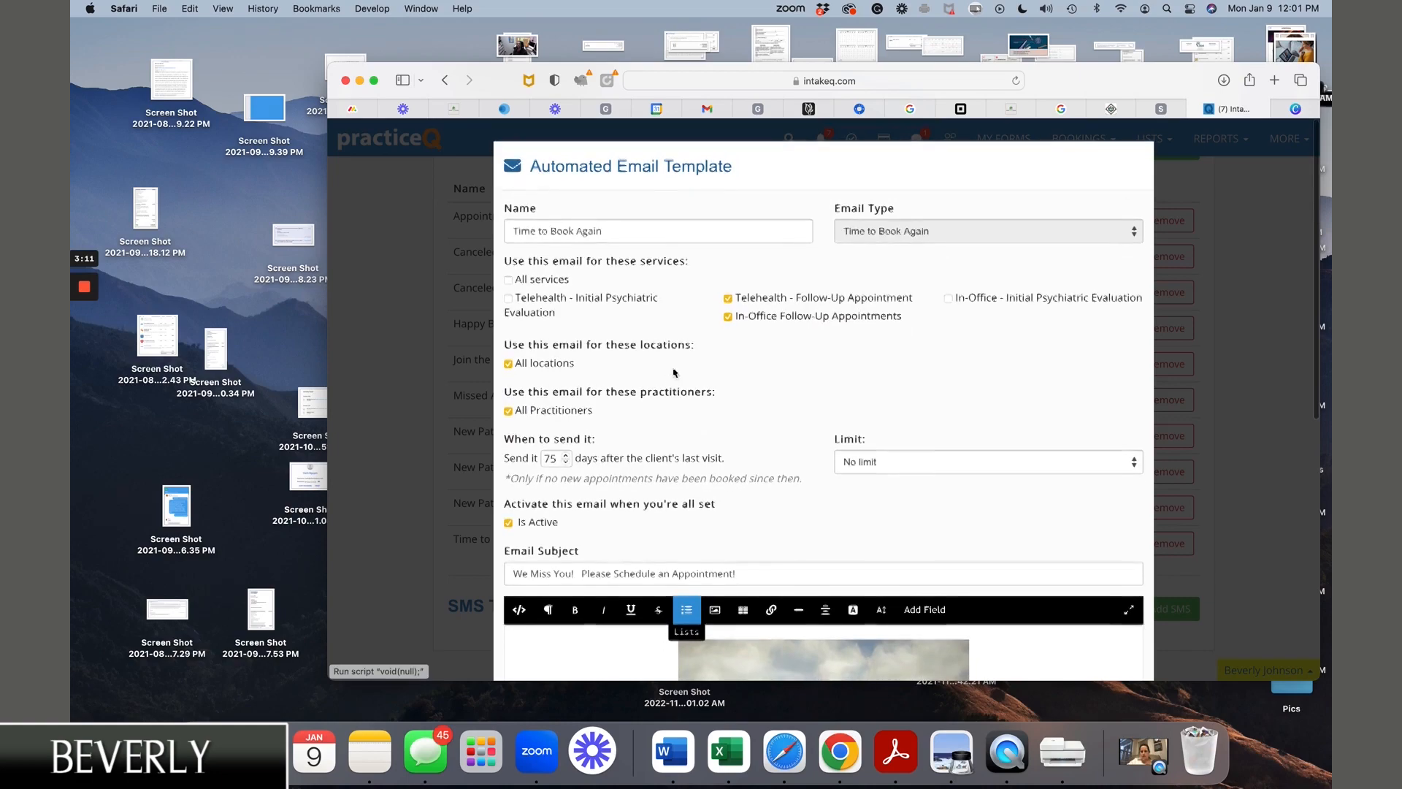
pyautogui.scroll(-2, 757, 469)
pyautogui.scroll(-3, 758, 469)
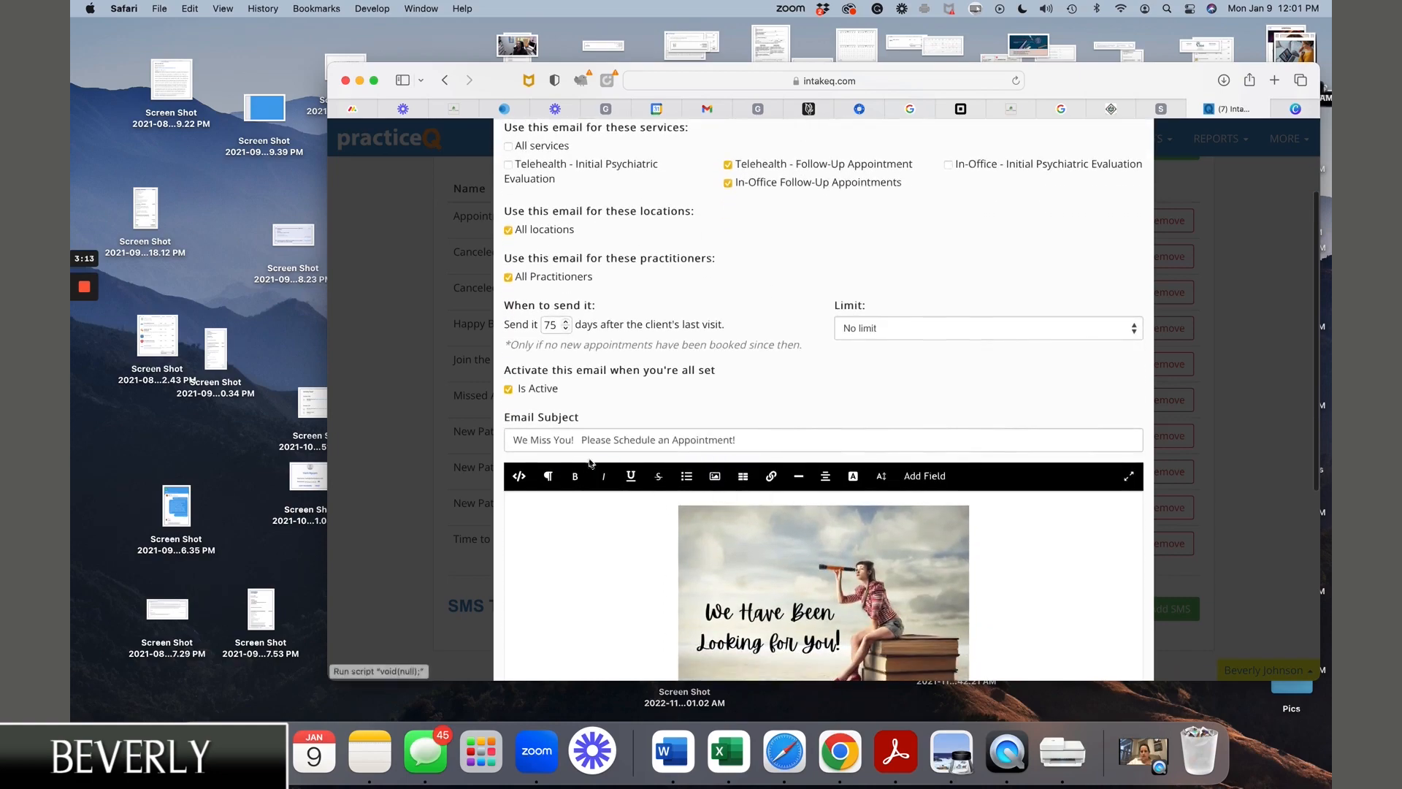
pyautogui.scroll(-4, 738, 449)
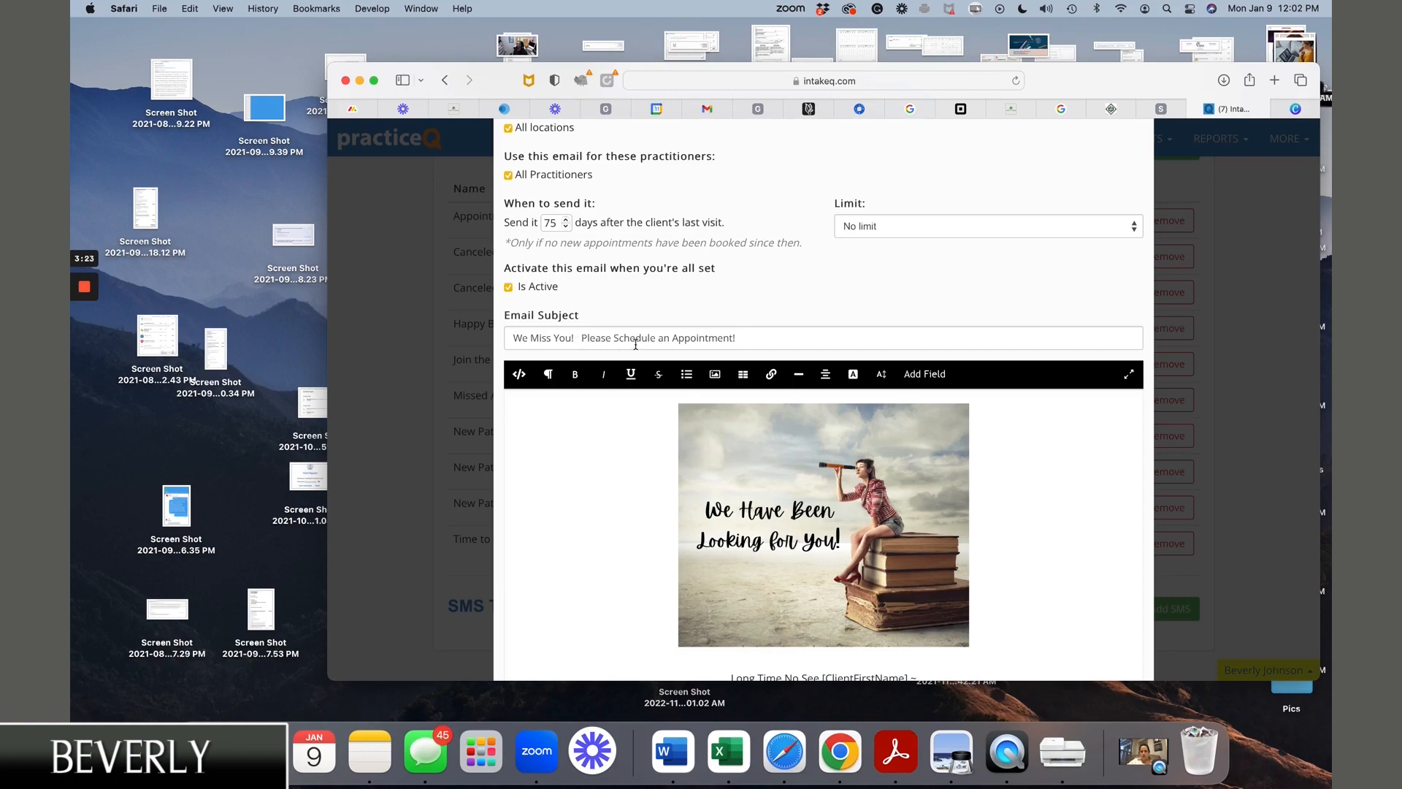
pyautogui.scroll(-4, 635, 344)
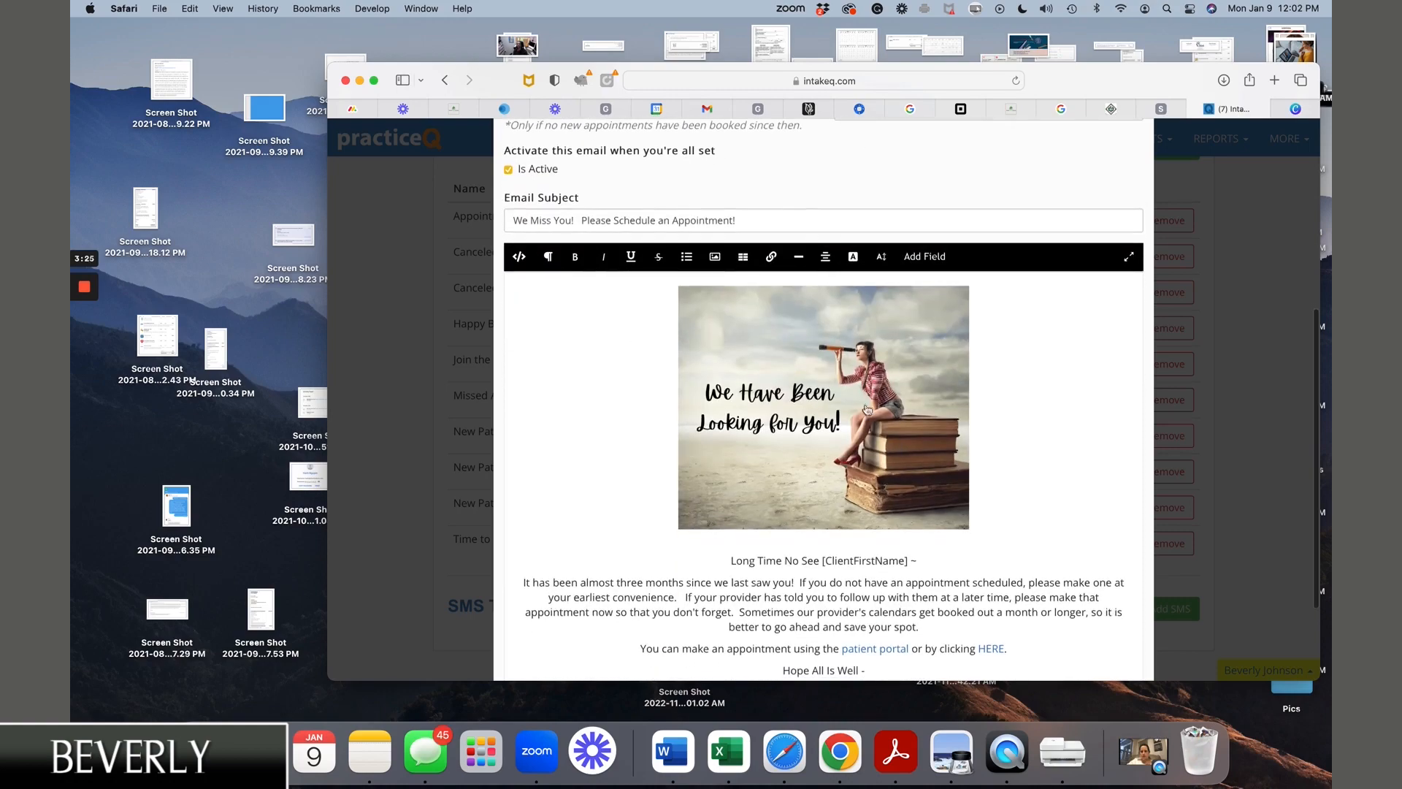
pyautogui.scroll(-2, 831, 442)
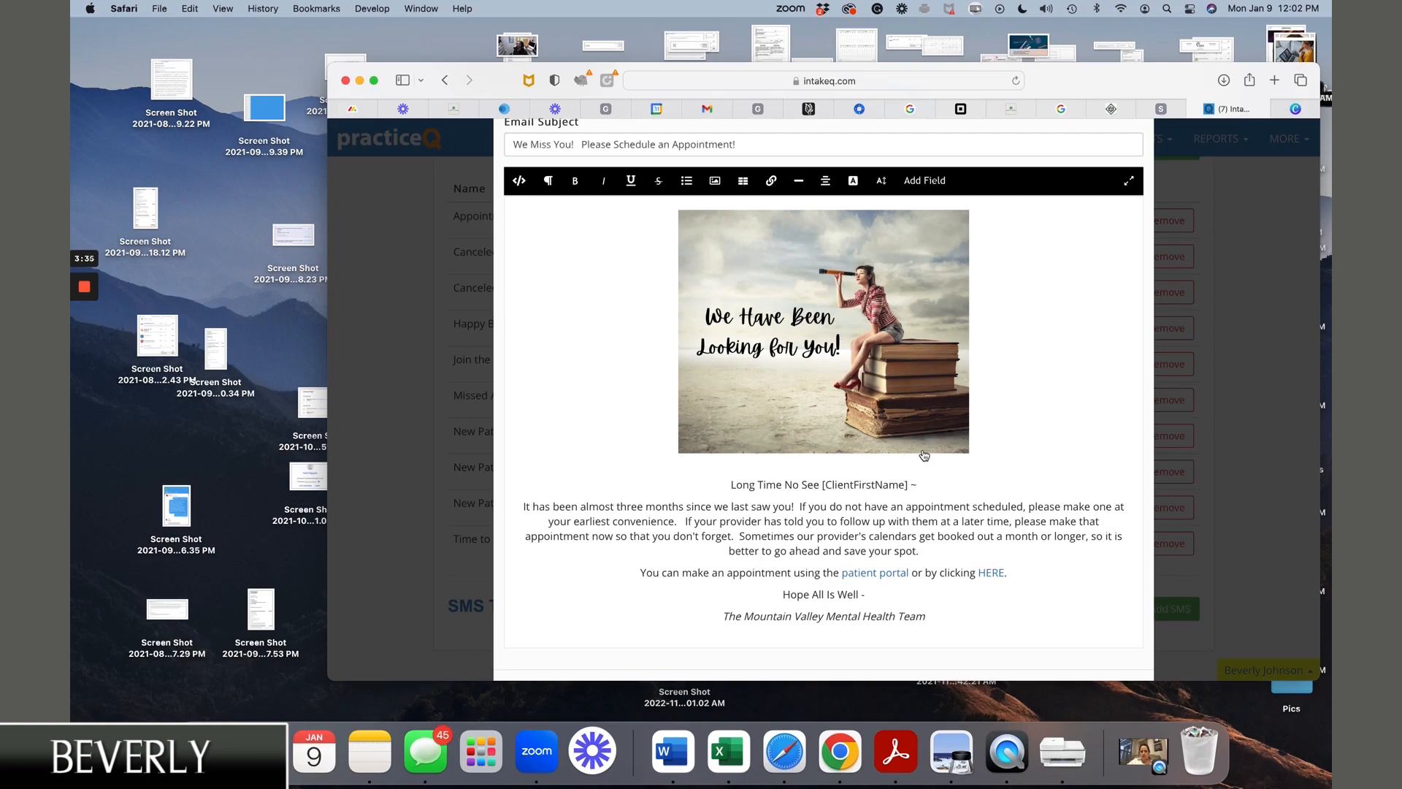
pyautogui.scroll(-2, 924, 455)
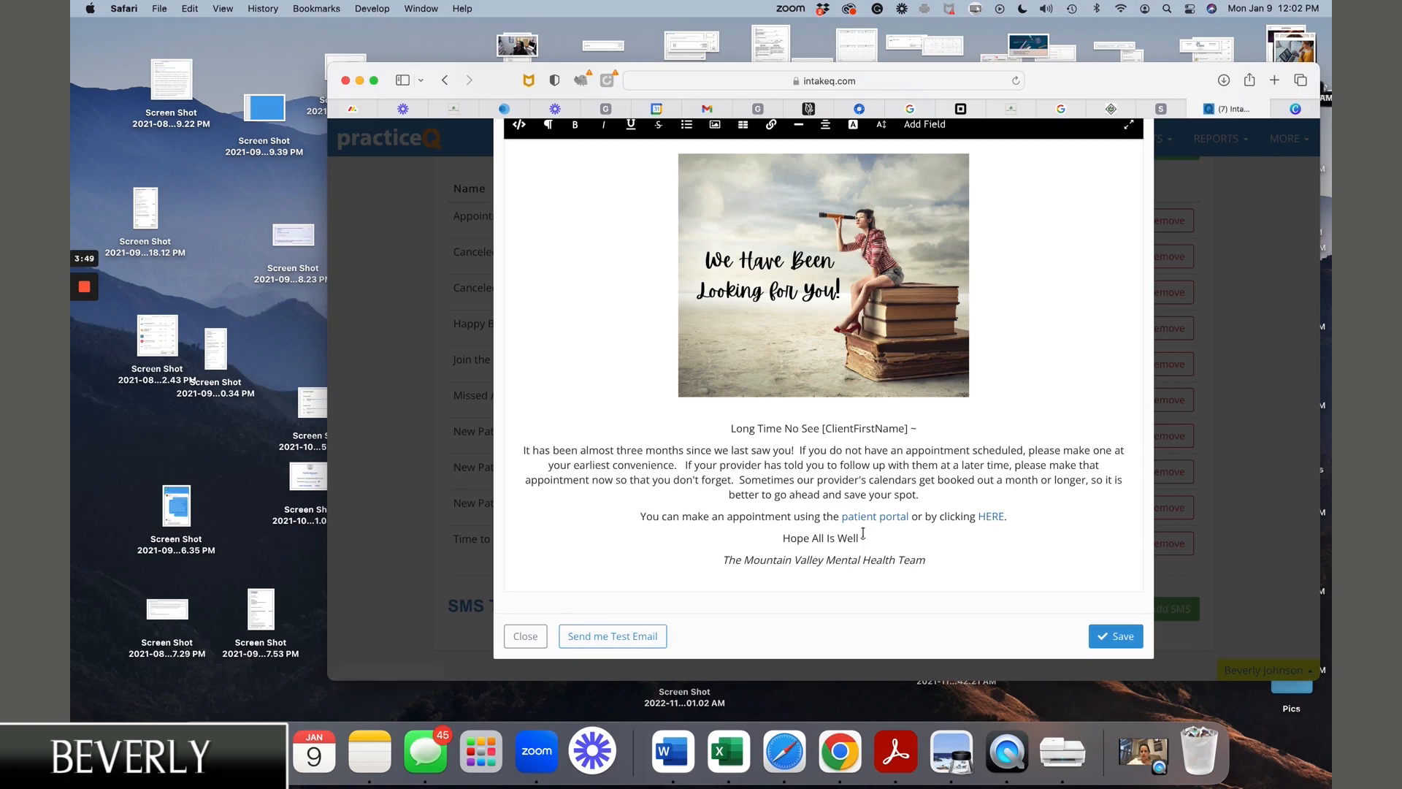
pyautogui.scroll(2, 860, 369)
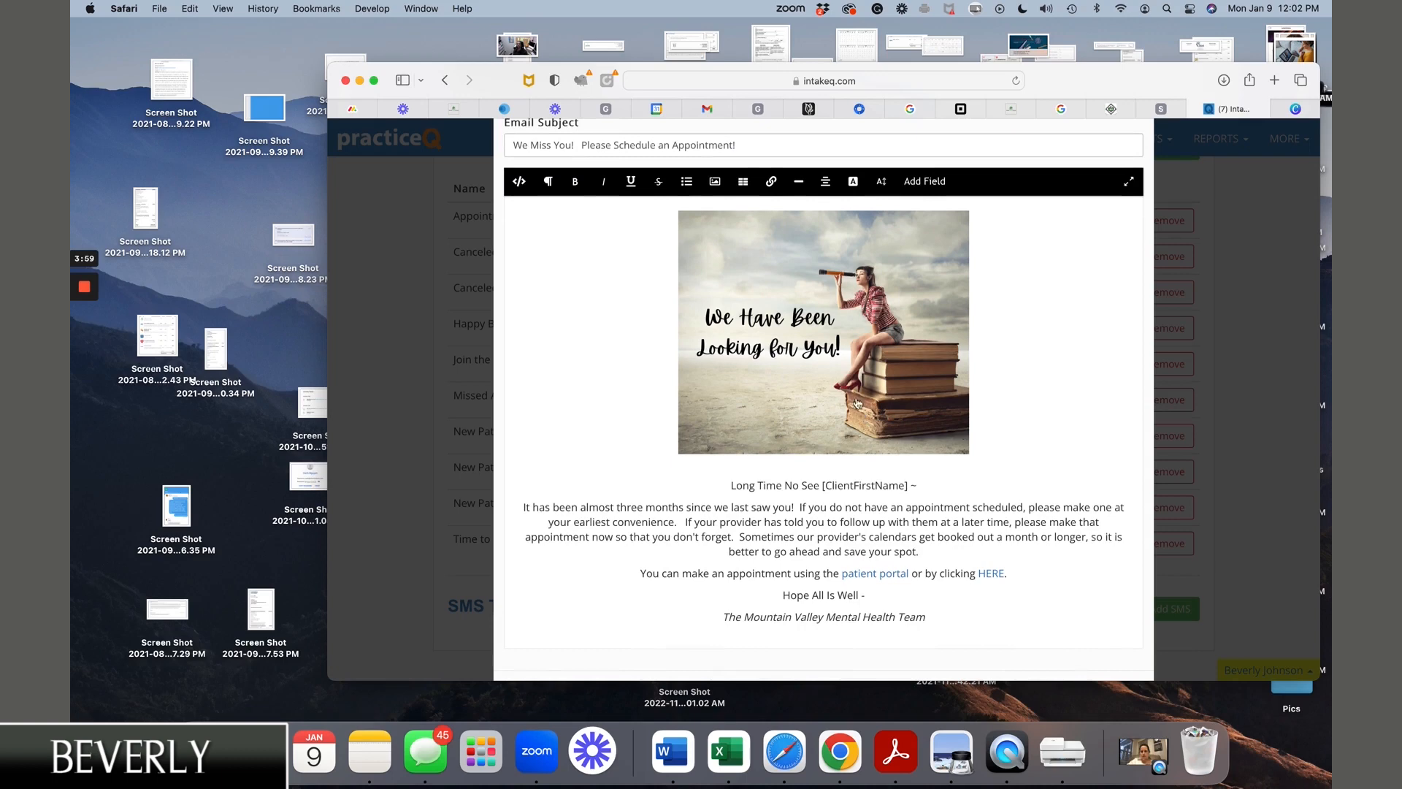
pyautogui.scroll(-2, 754, 517)
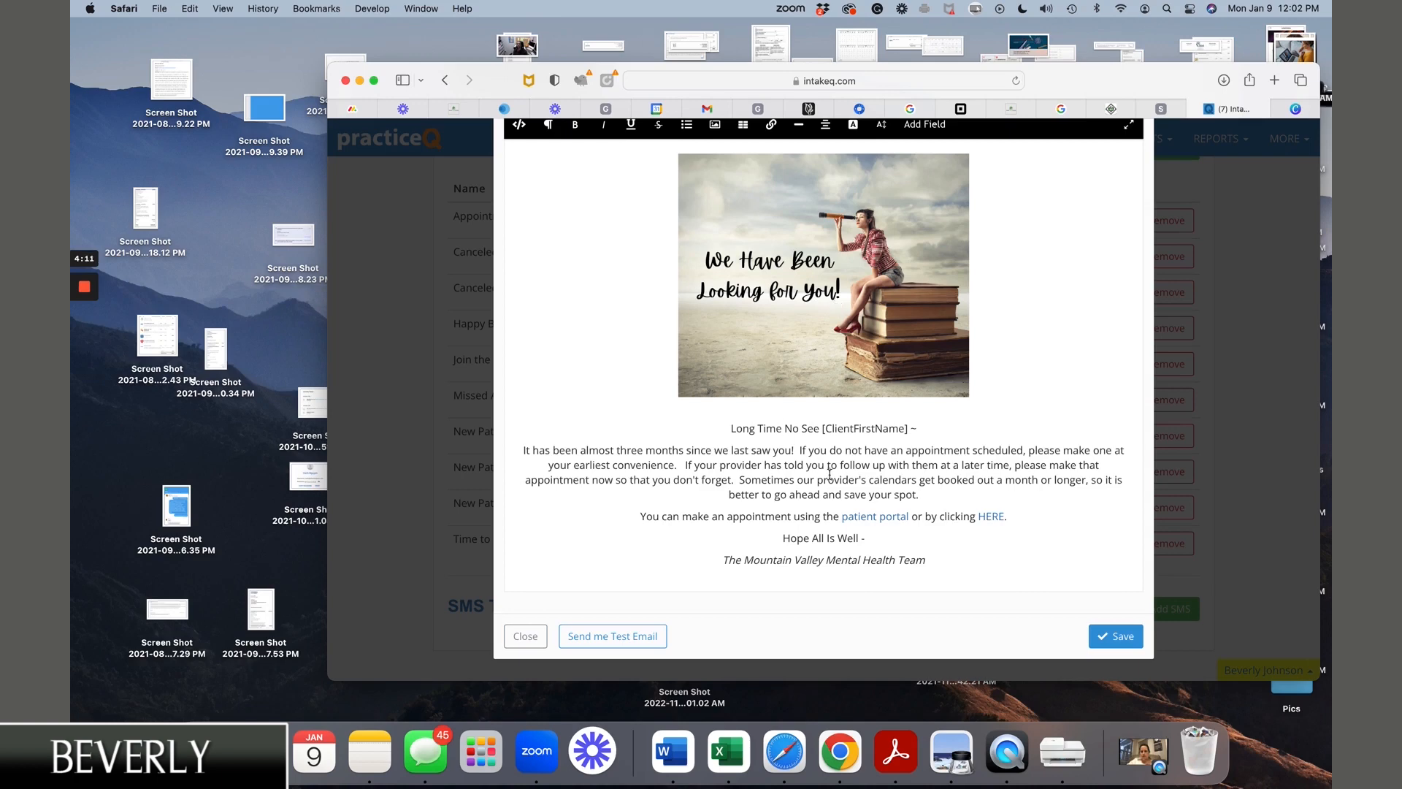
# View the placeholder fields that can be added to the email body without inserting any.
pyautogui.scroll(1, 830, 475)
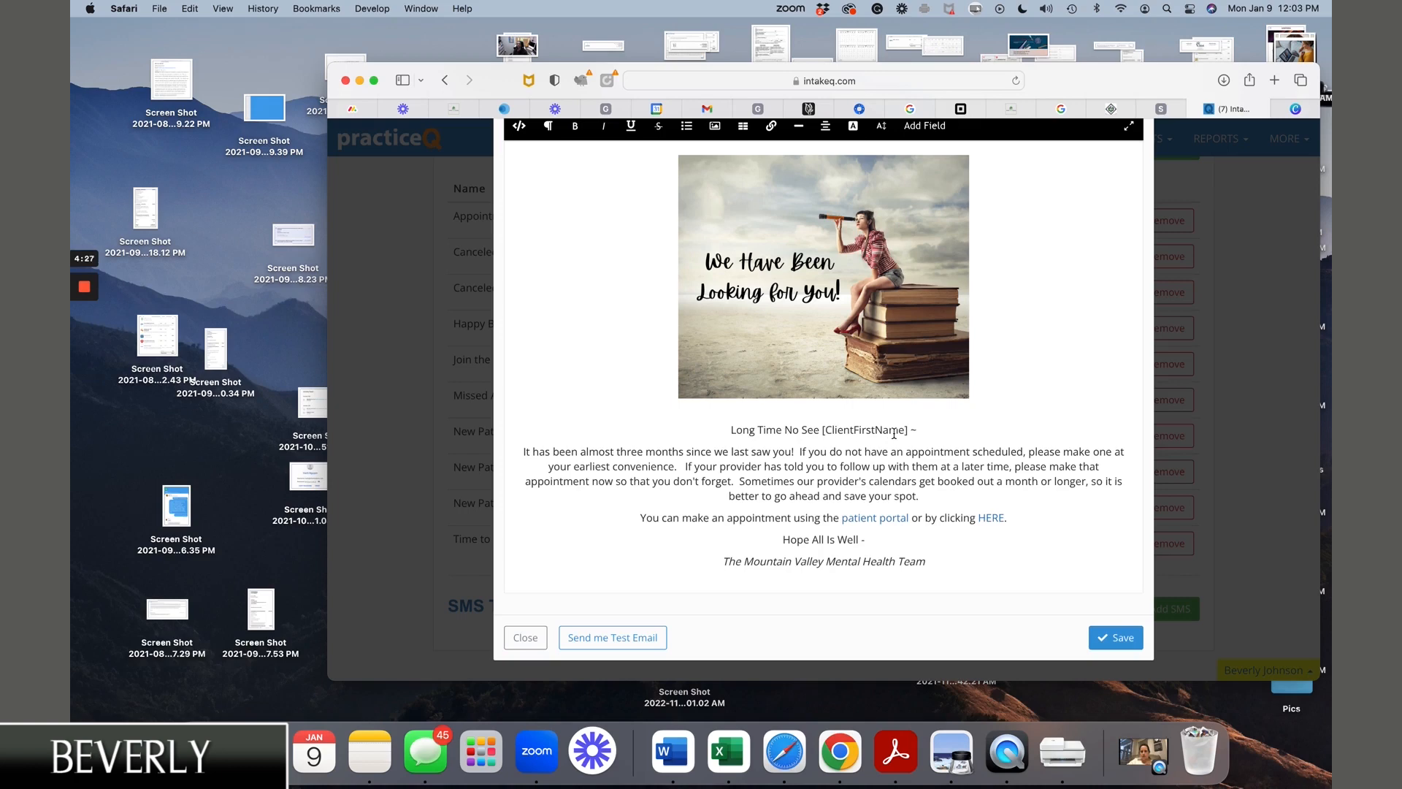
pyautogui.scroll(2, 930, 412)
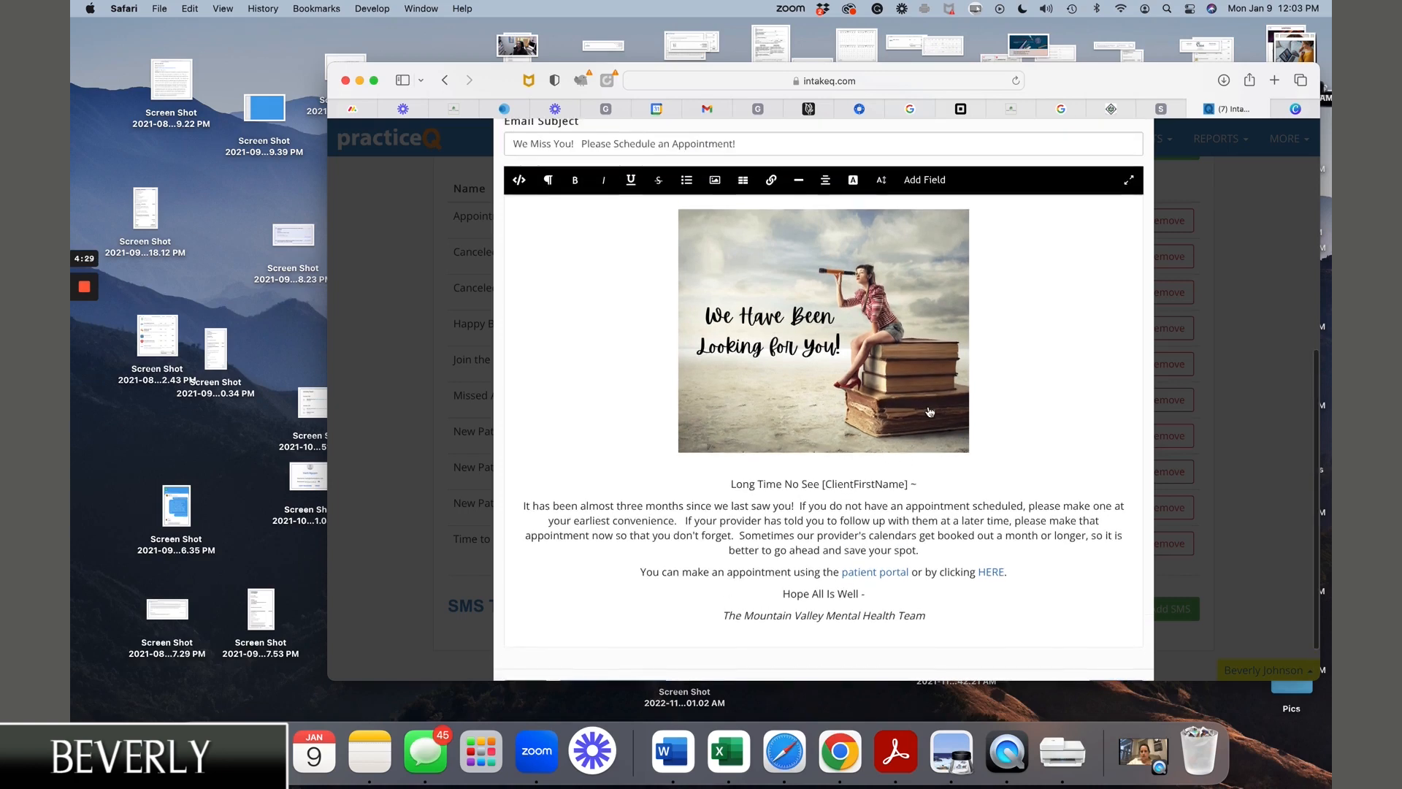
pyautogui.click(935, 182)
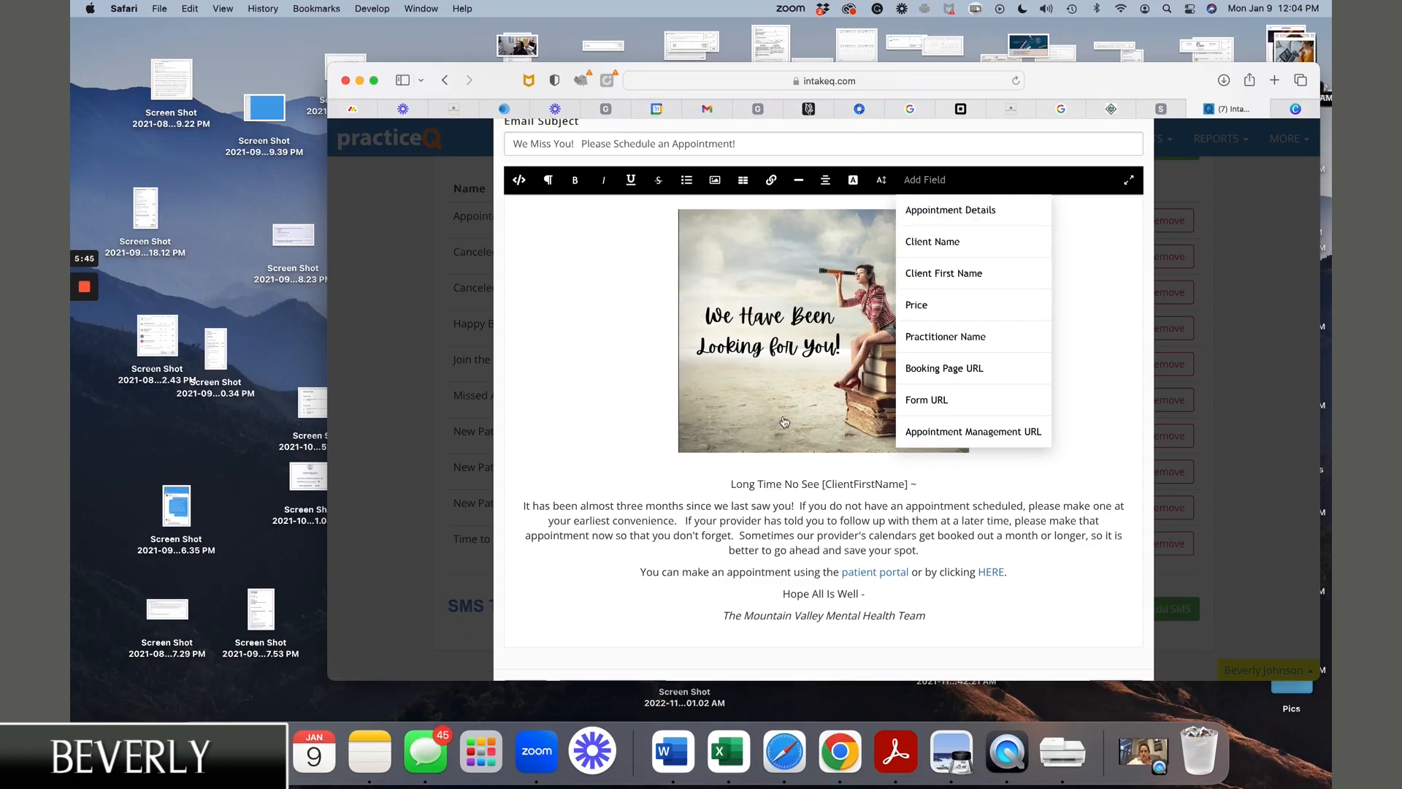
pyautogui.click(970, 472)
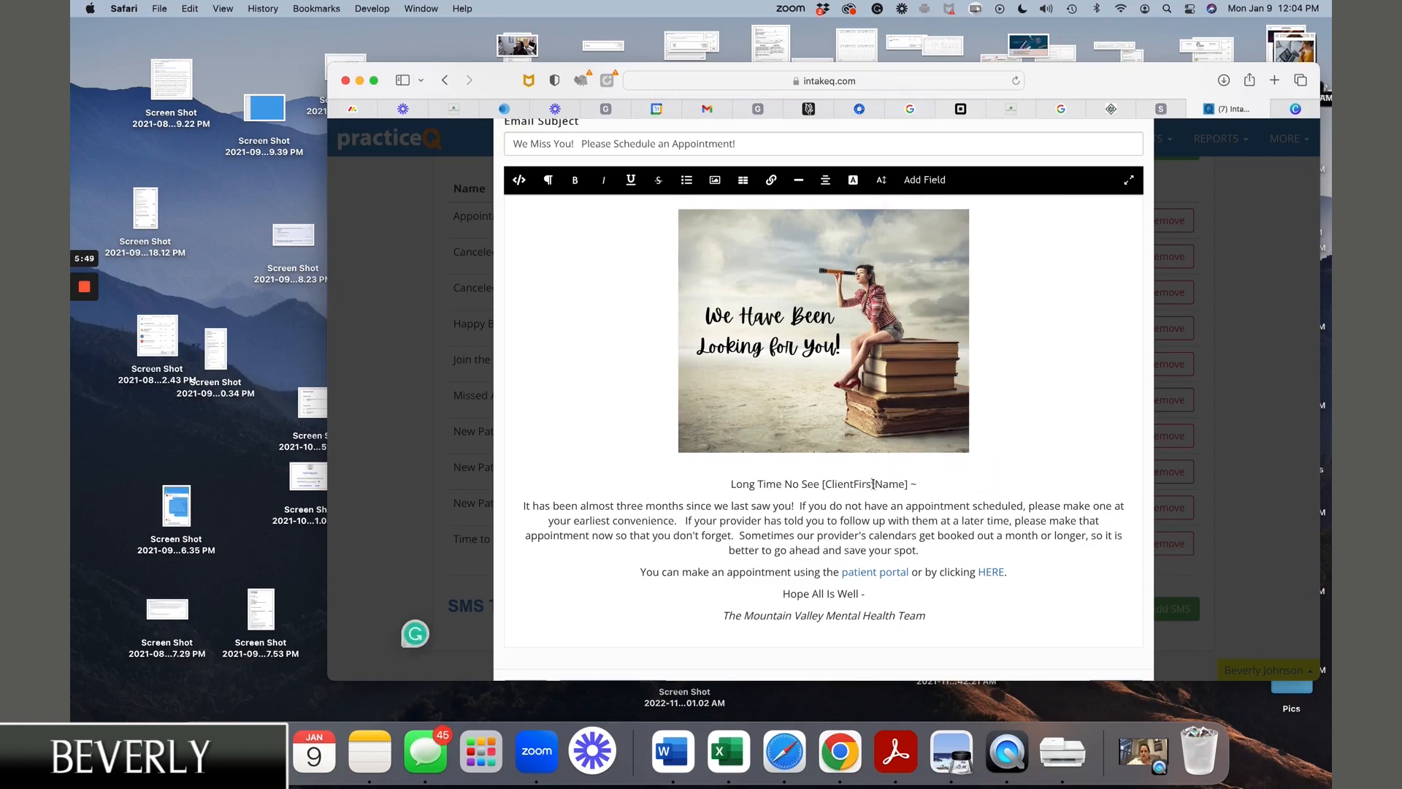
# Change the patient portal link's text to "Patient Portal" in the email body and add a space before the link.
pyautogui.scroll(-2, 598, 510)
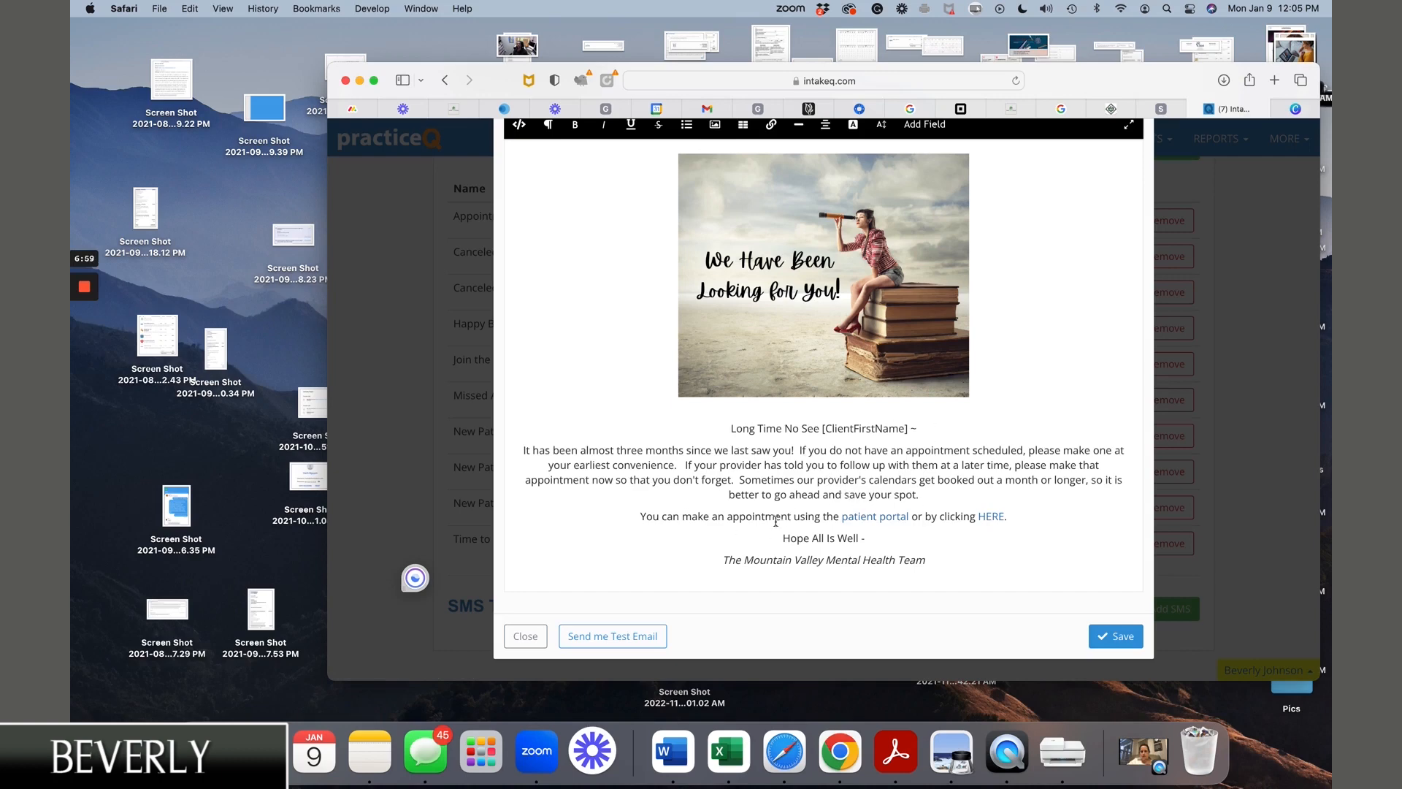
pyautogui.click(842, 496)
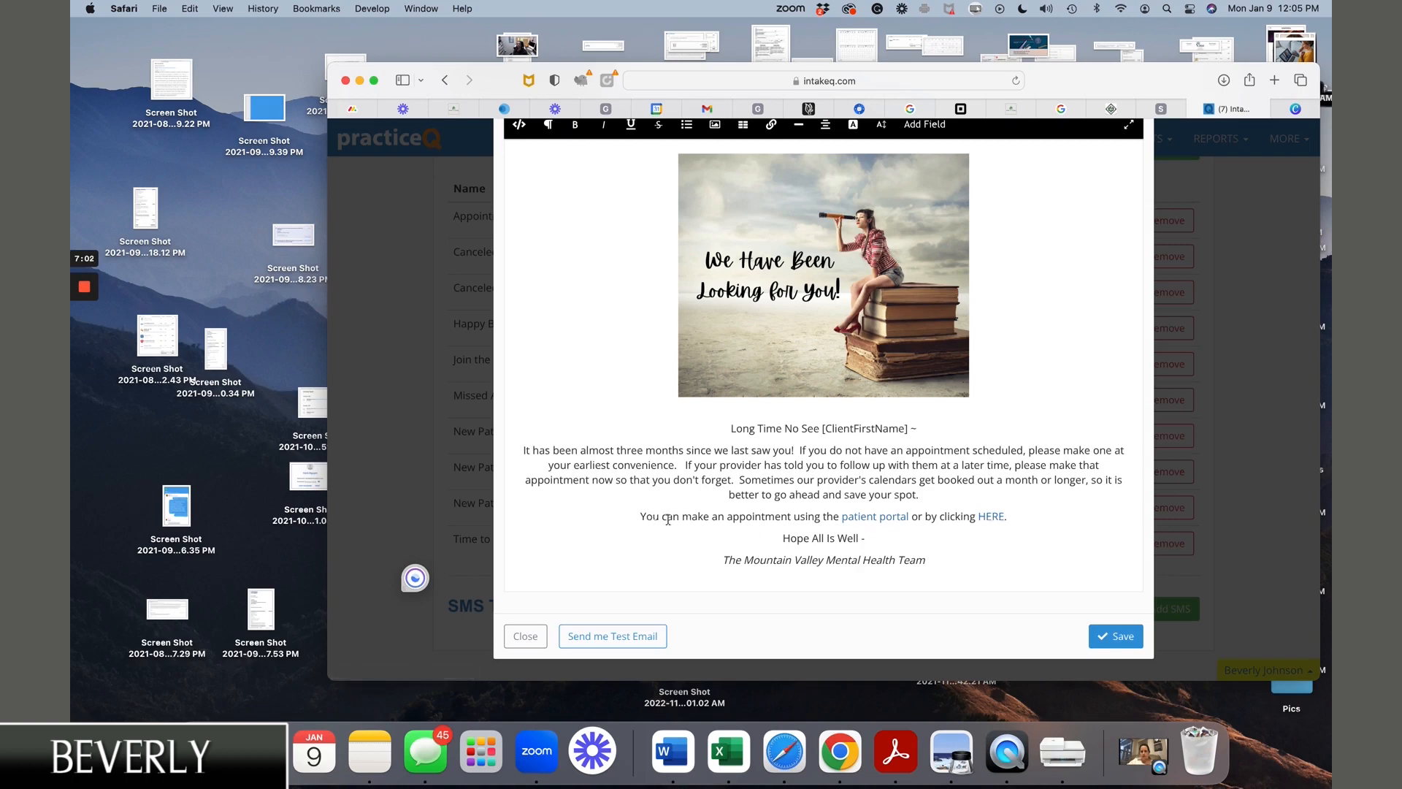
pyautogui.click(881, 520)
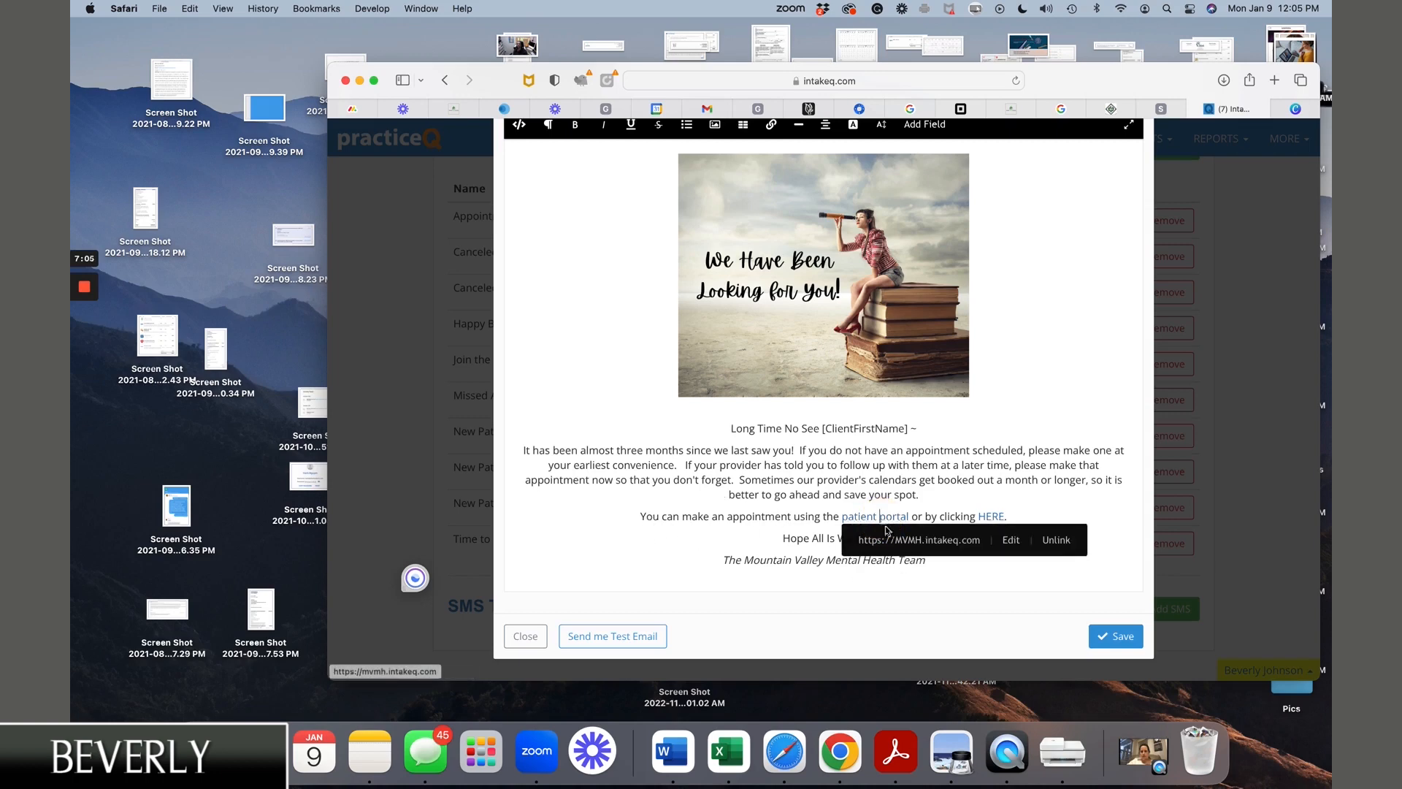
pyautogui.click(1010, 542)
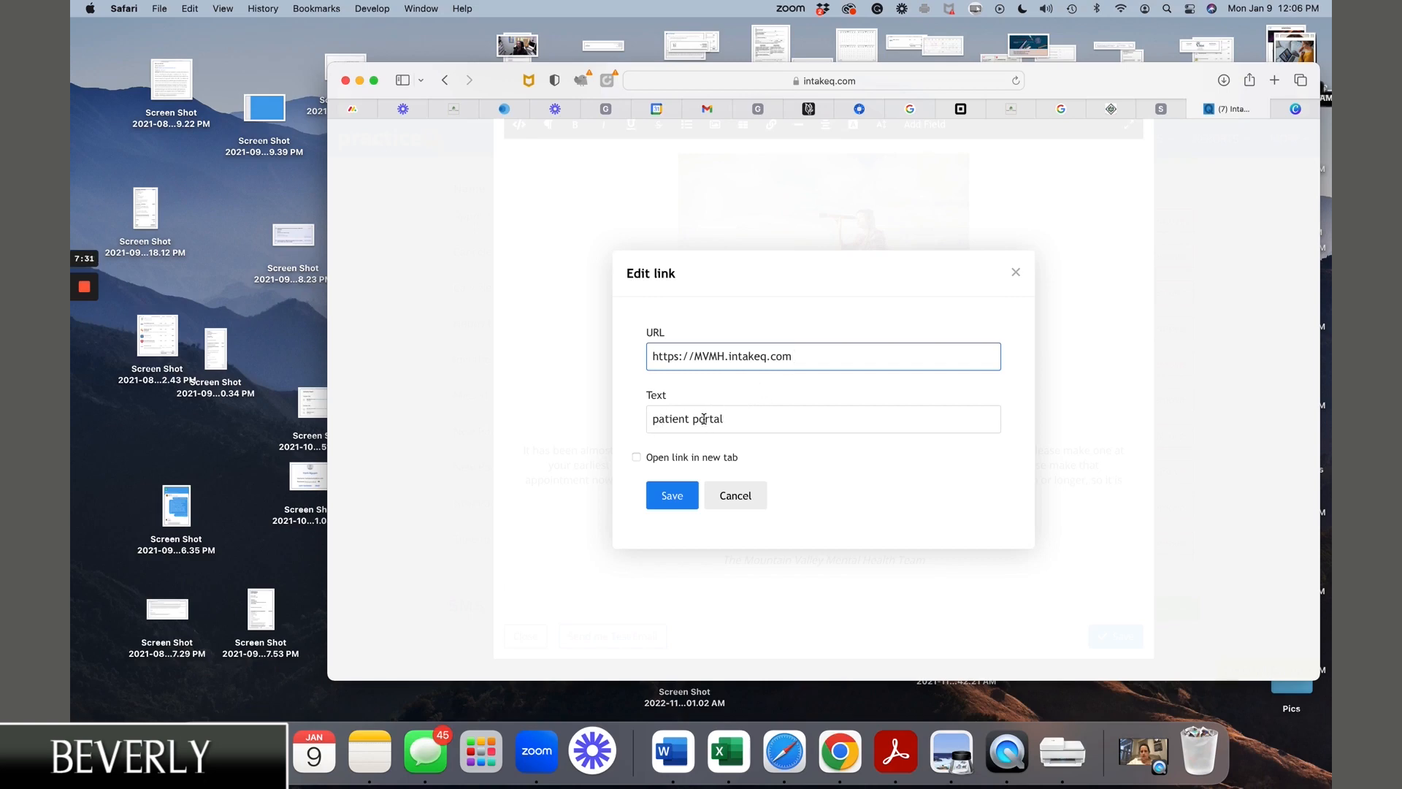
pyautogui.click(657, 420)
pyautogui.press('BackSpace')
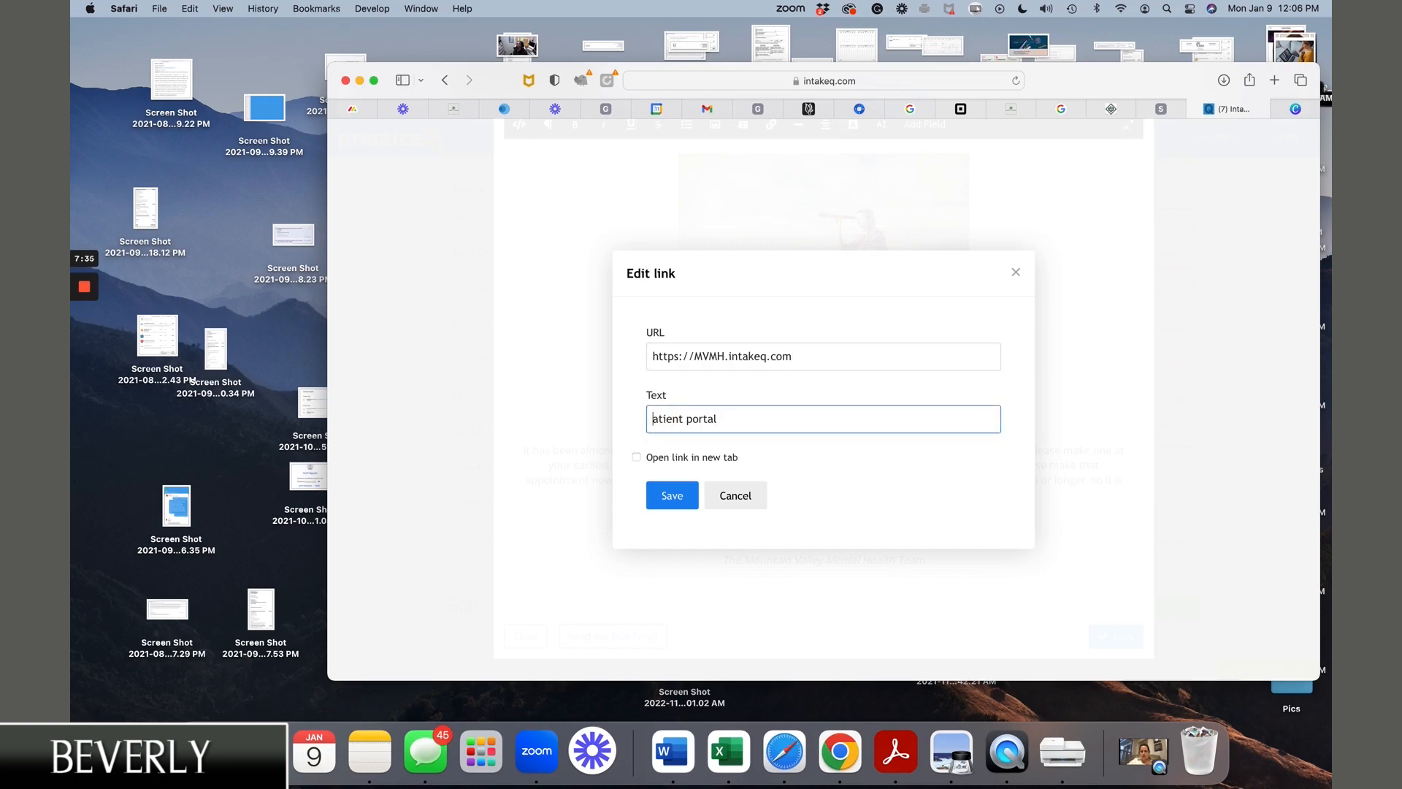
pyautogui.write('P')
pyautogui.click(695, 419)
pyautogui.press('BackSpace')
pyautogui.write('P')
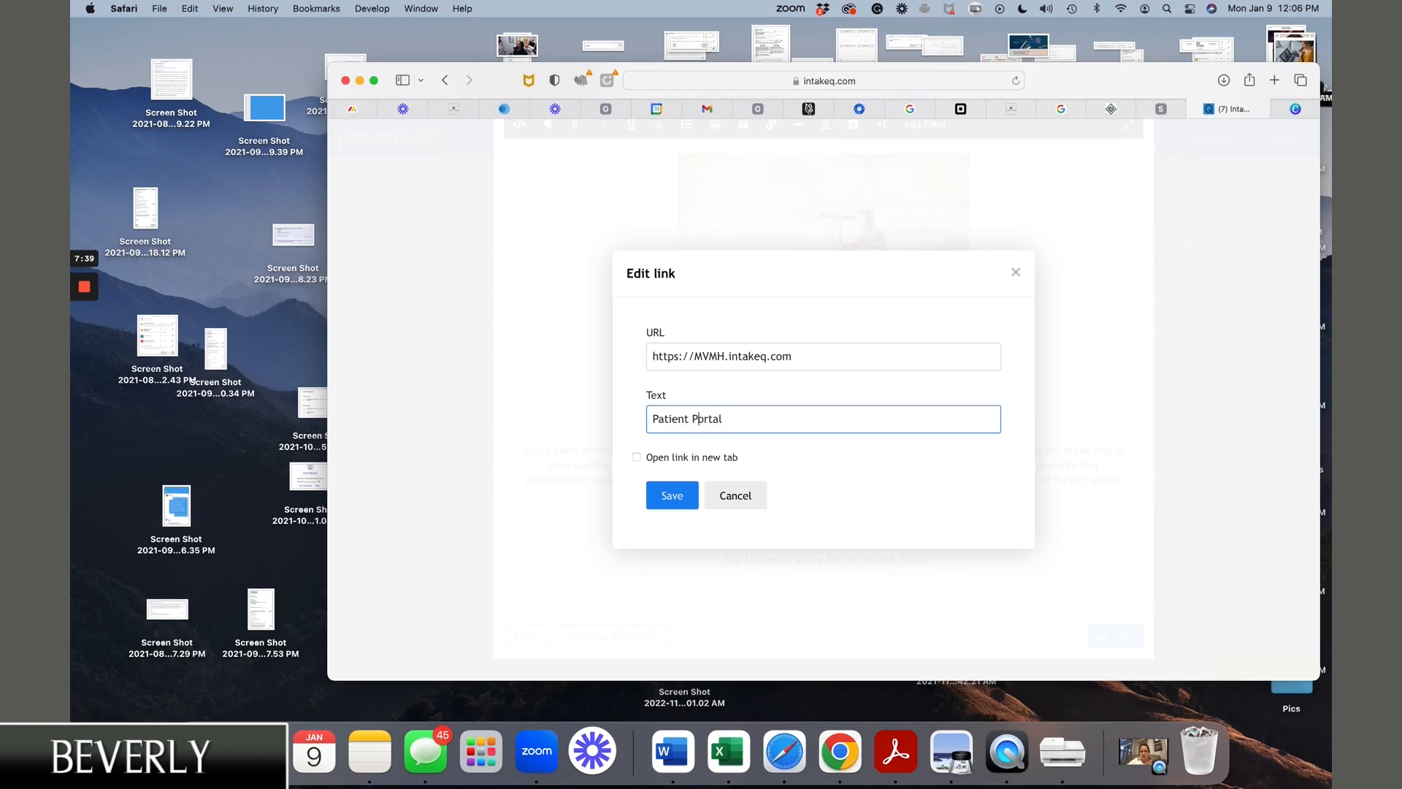
pyautogui.click(660, 497)
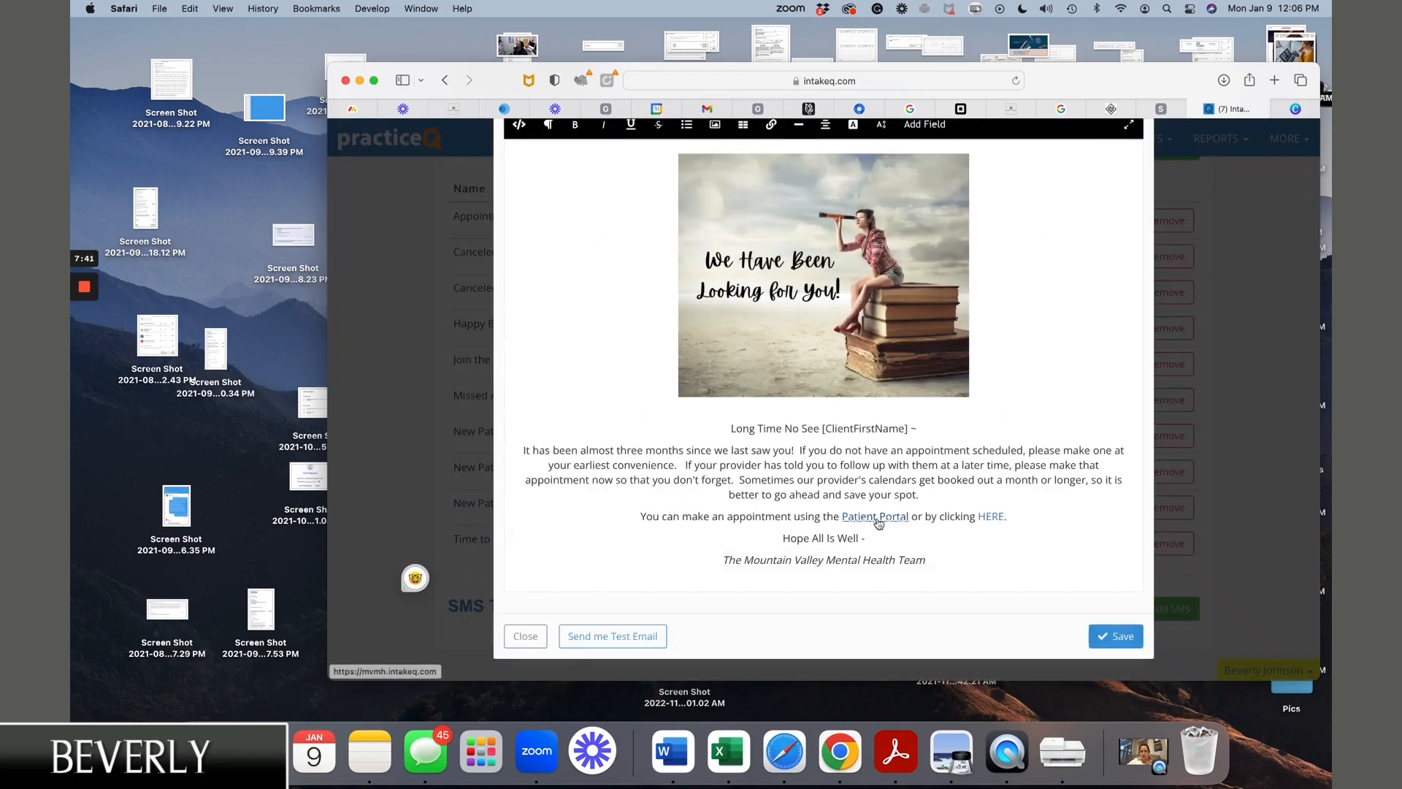
pyautogui.click(838, 517)
# View the URL and text fields for inserting a new link, and cancel without inserting one.
pyautogui.scroll(3, 772, 310)
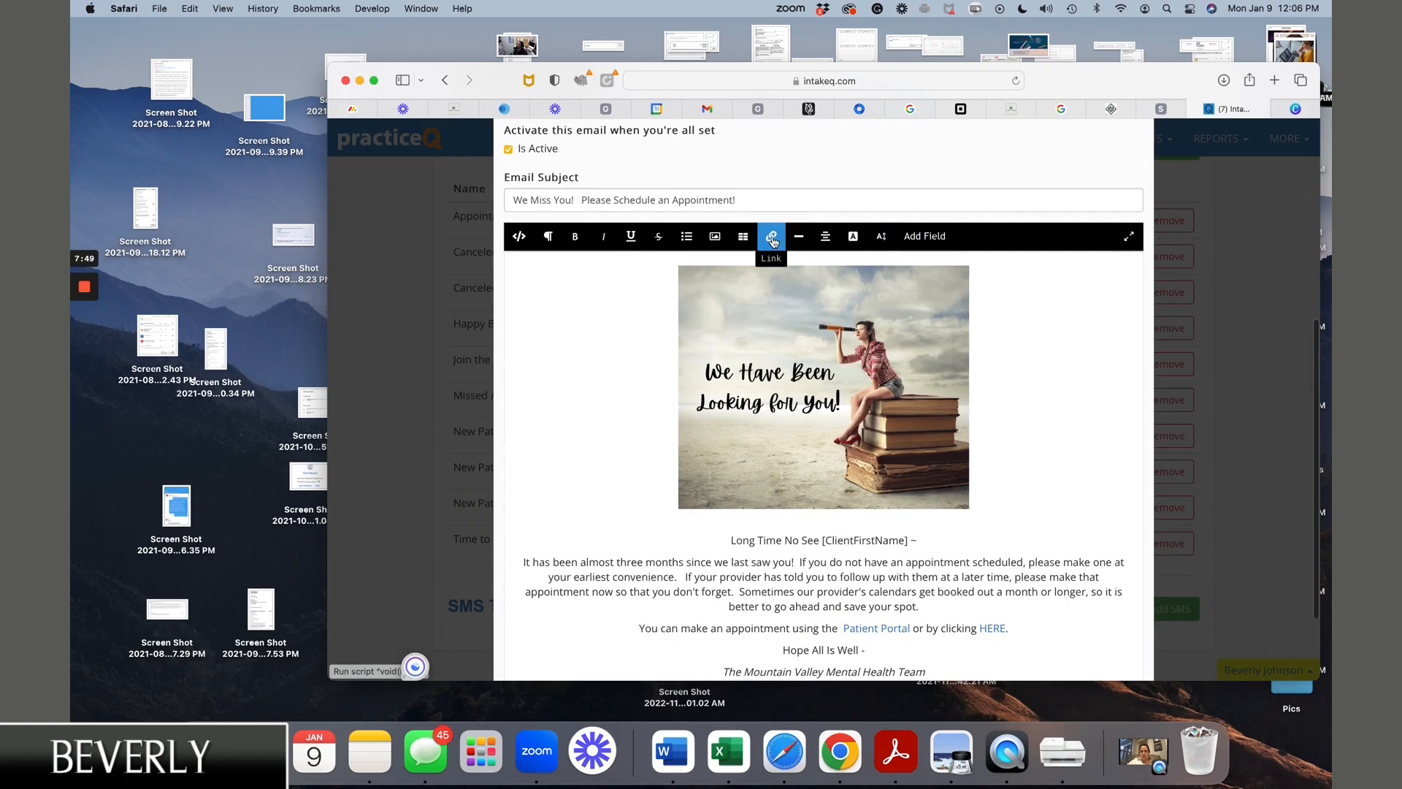
pyautogui.click(772, 238)
pyautogui.click(786, 271)
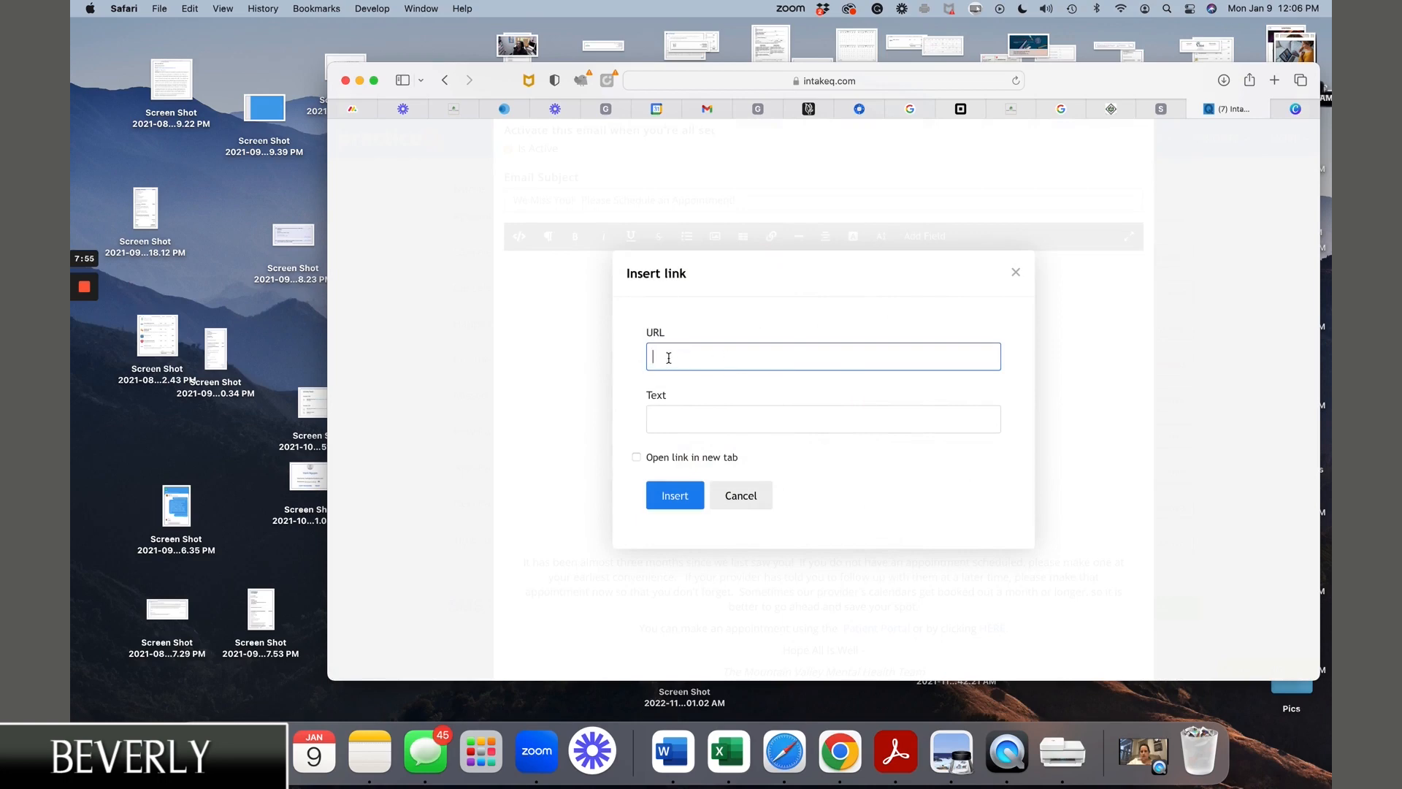
pyautogui.click(659, 418)
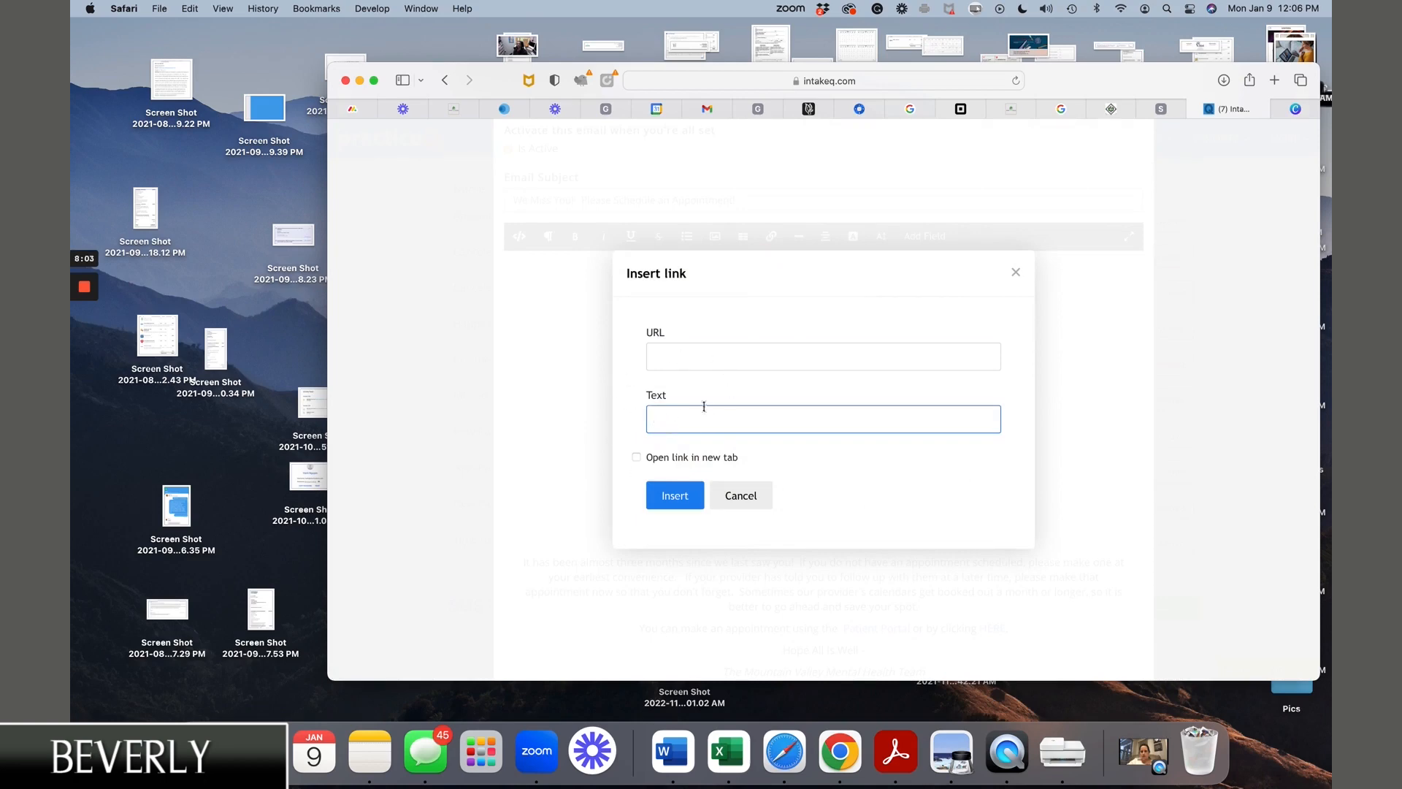
pyautogui.click(742, 495)
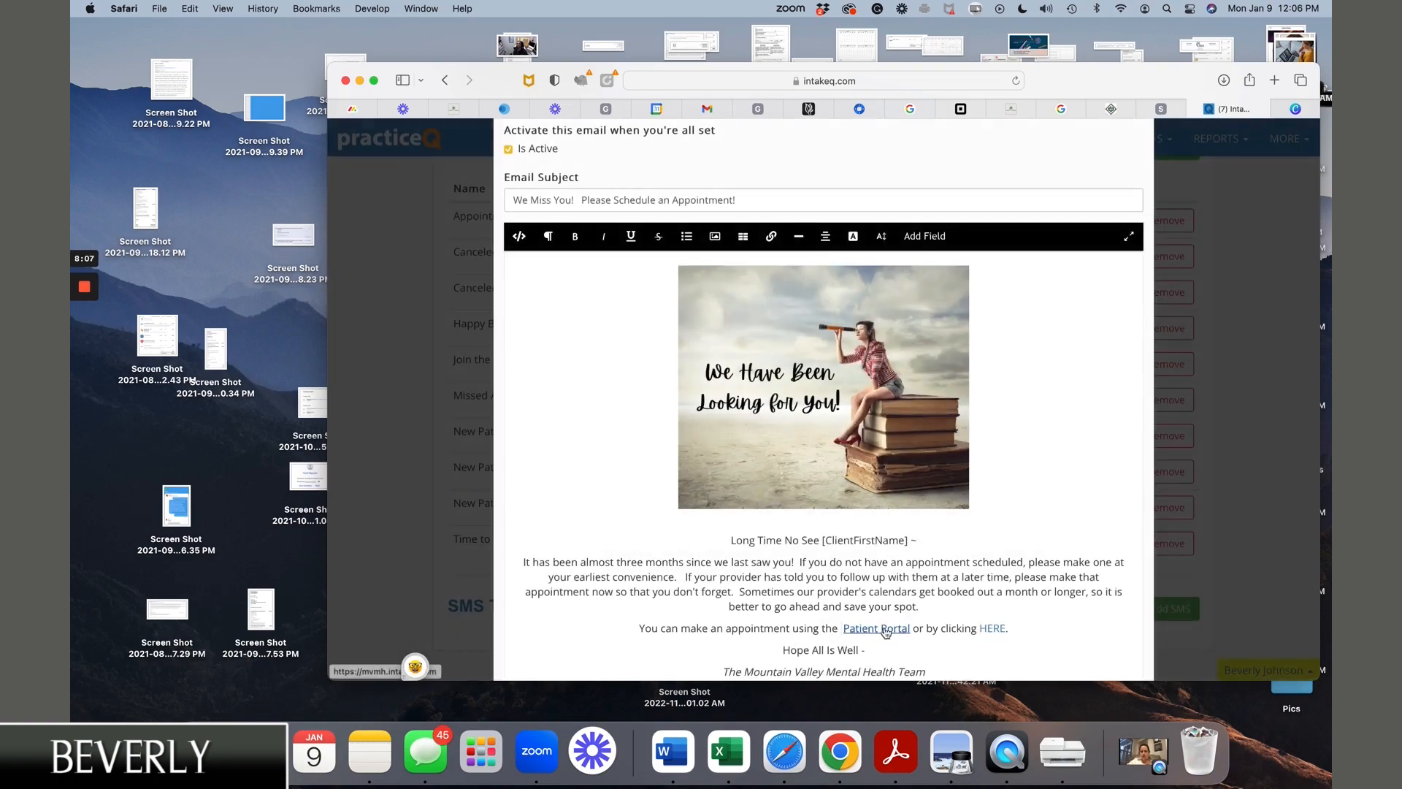
# View the address, edit and unlink options of the Patient Portal link without changing it.
pyautogui.scroll(-3, 886, 633)
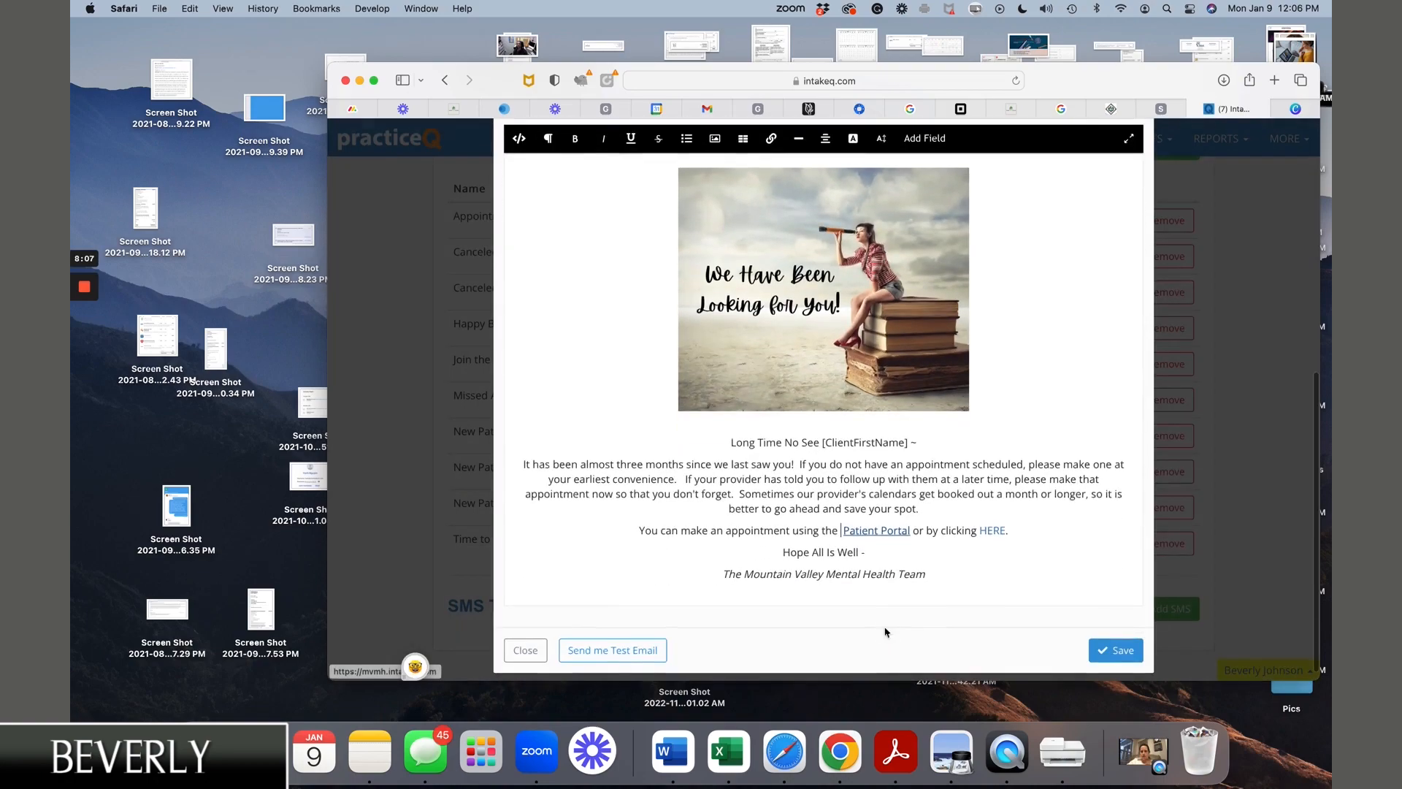
pyautogui.click(888, 533)
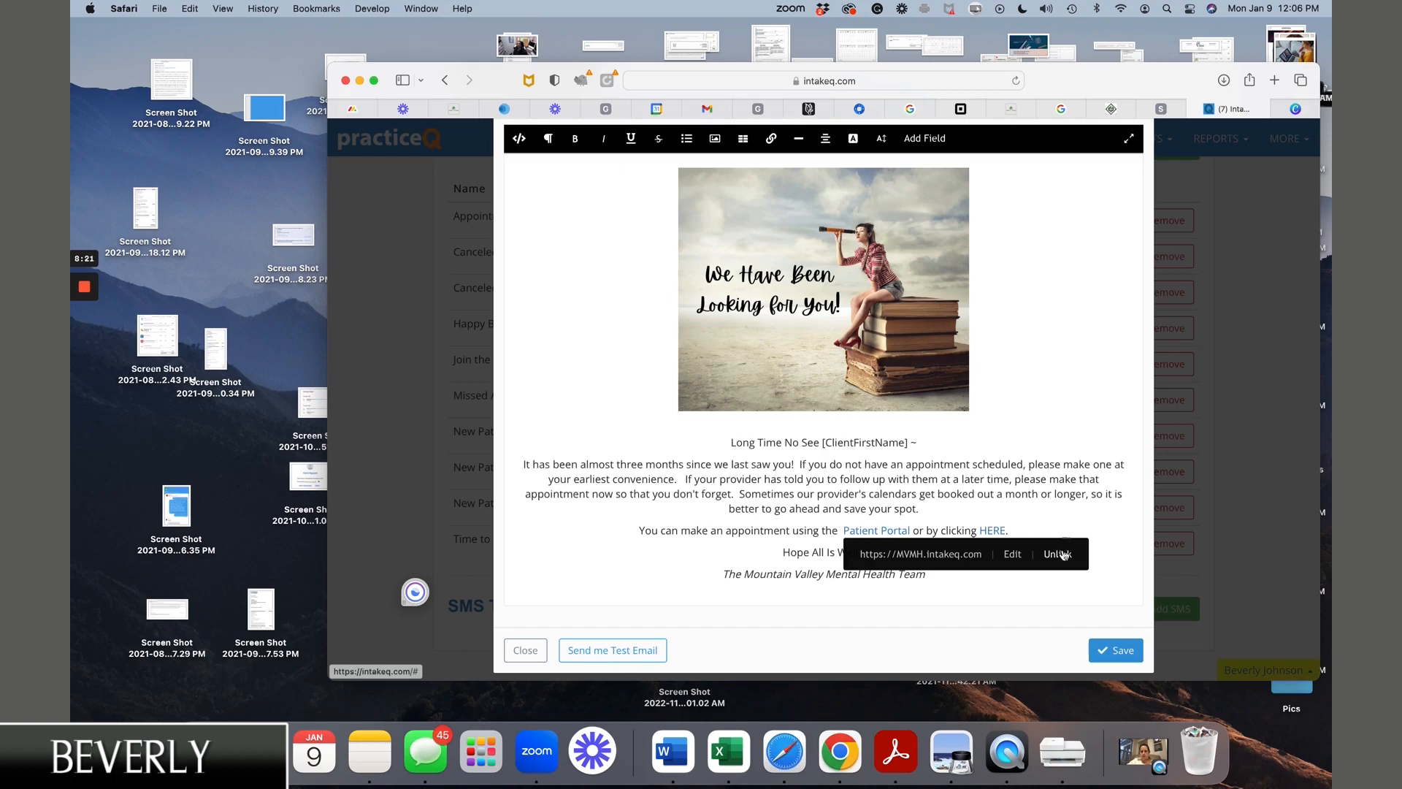
pyautogui.click(1010, 519)
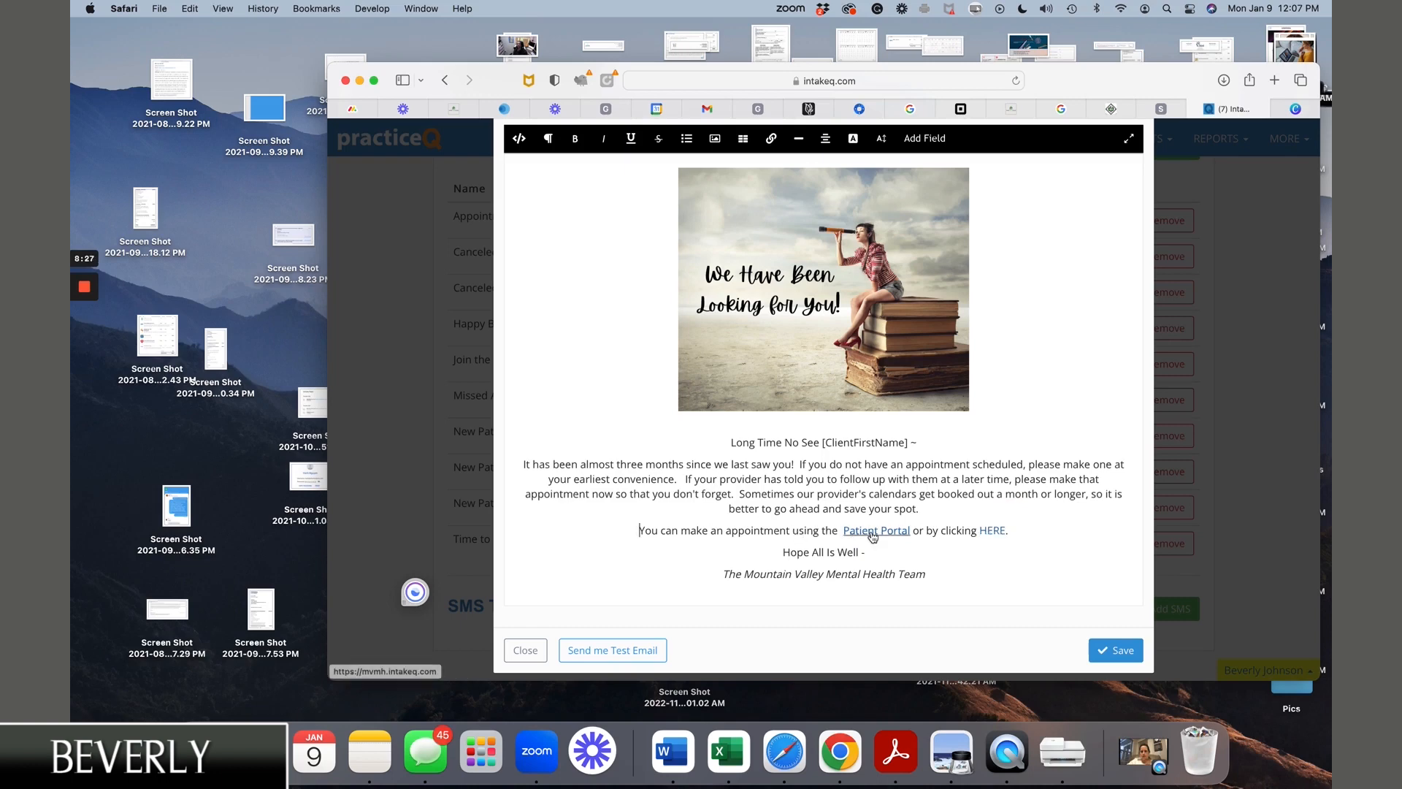
# Open the booking page behind the HERE link, view the Telehealth Appointment services, and close the page.
pyautogui.click(993, 531)
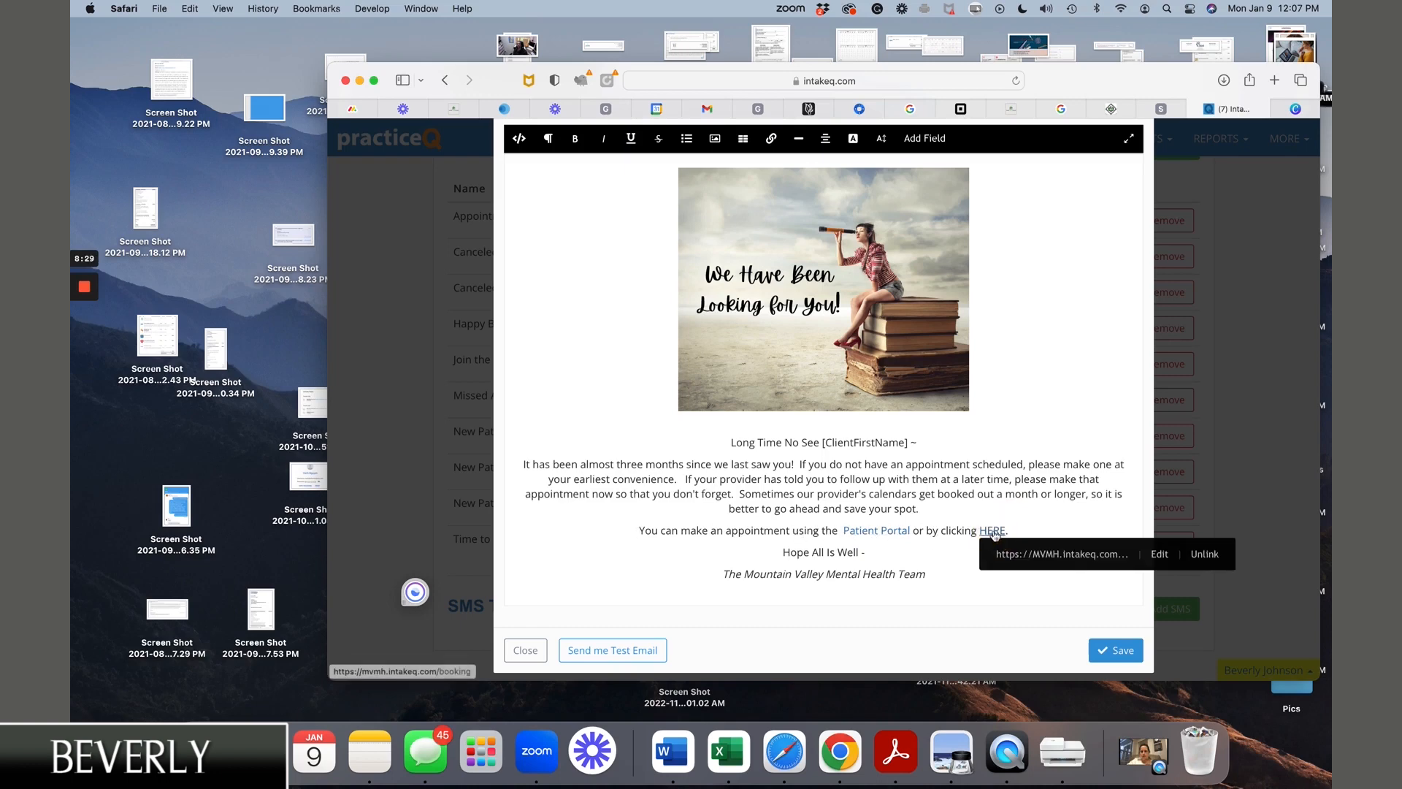
pyautogui.click(1043, 561)
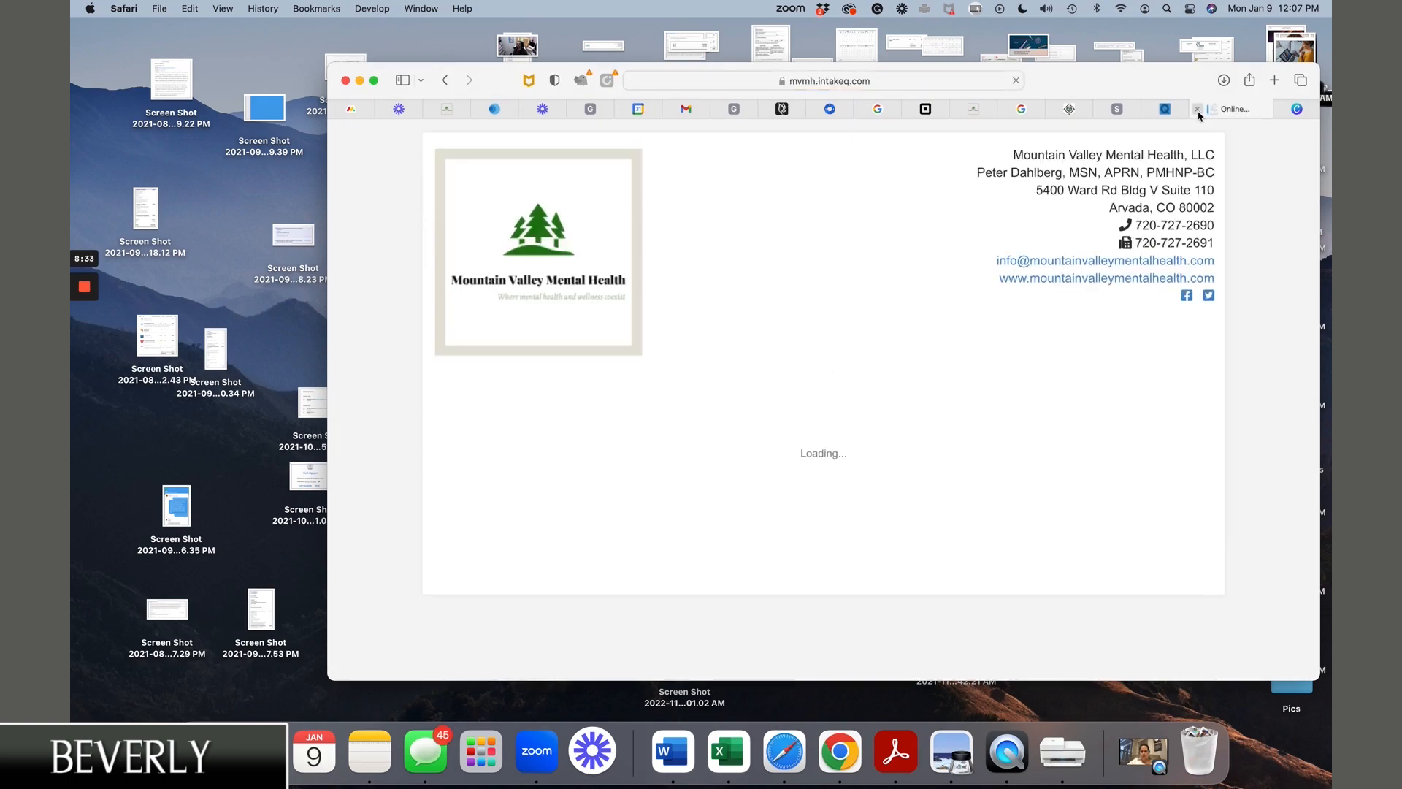
pyautogui.click(901, 458)
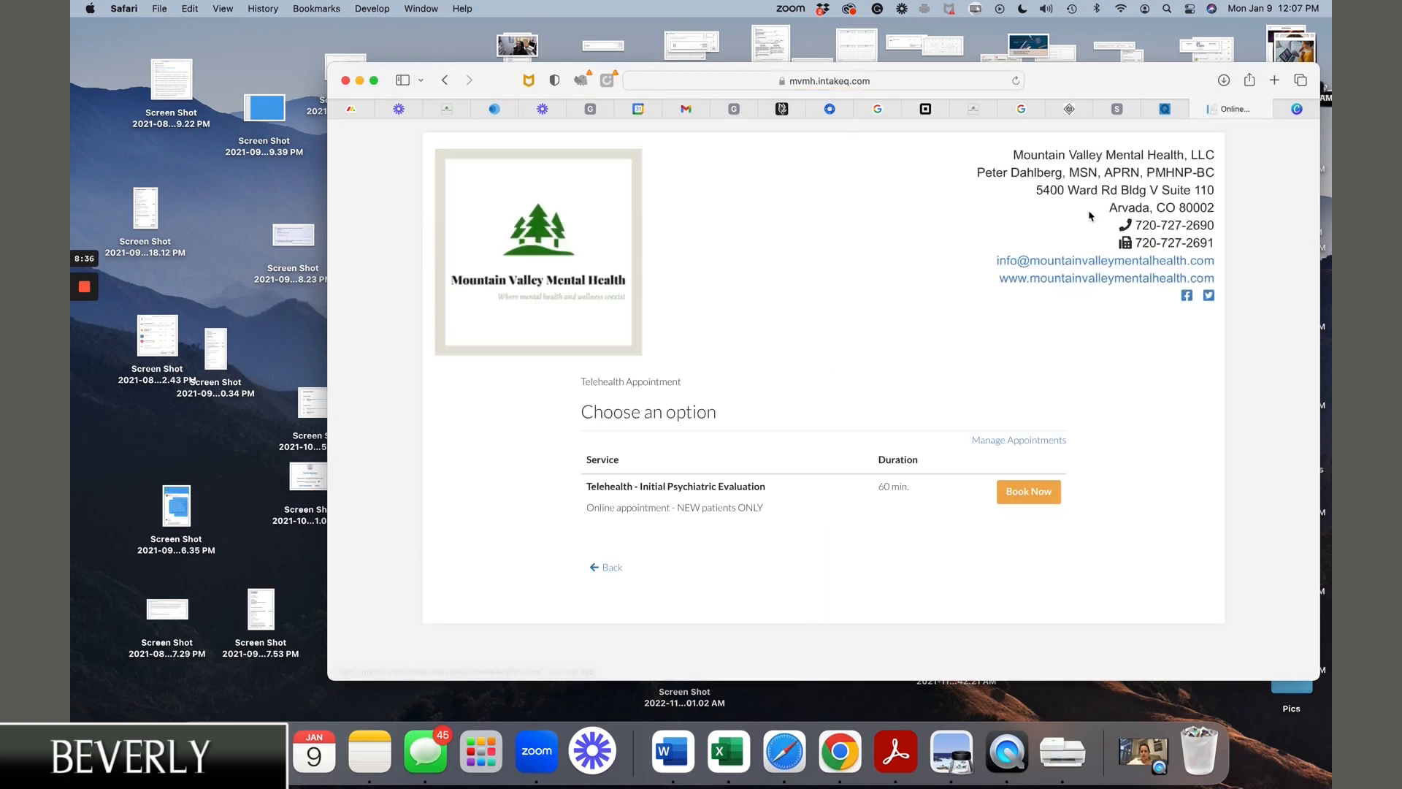
pyautogui.click(1197, 110)
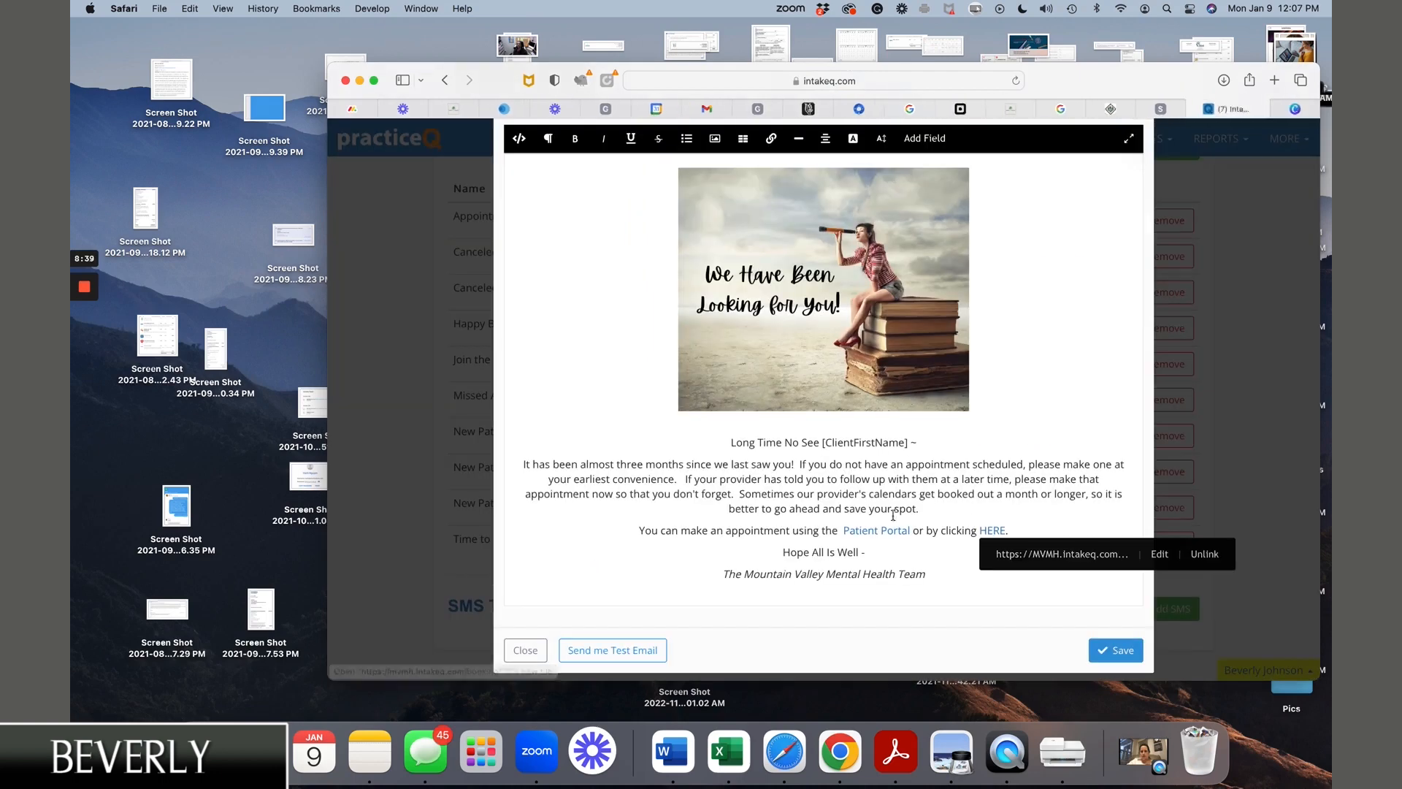
# Open the page behind the Patient Portal link, view its sign-in form, and close the page.
pyautogui.click(876, 531)
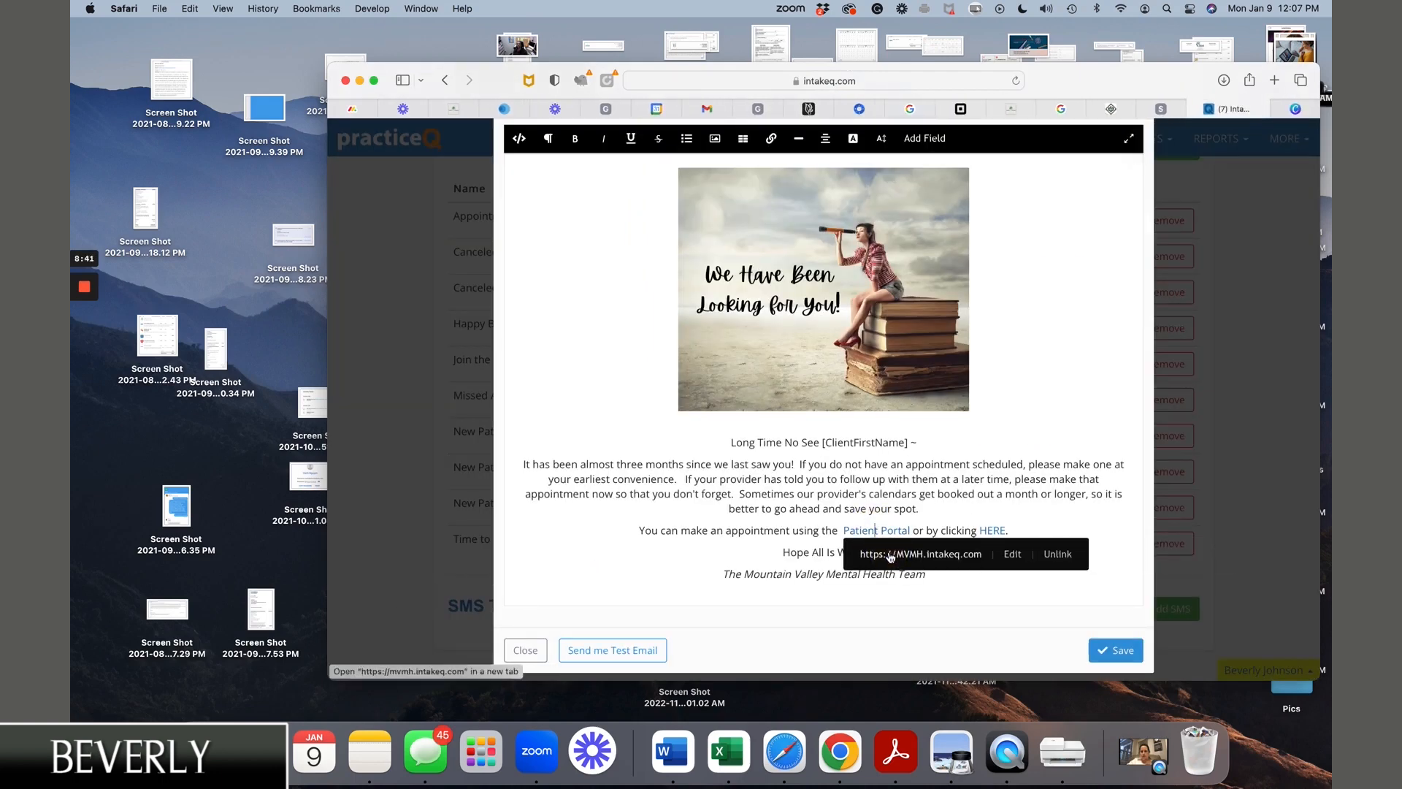
pyautogui.click(890, 556)
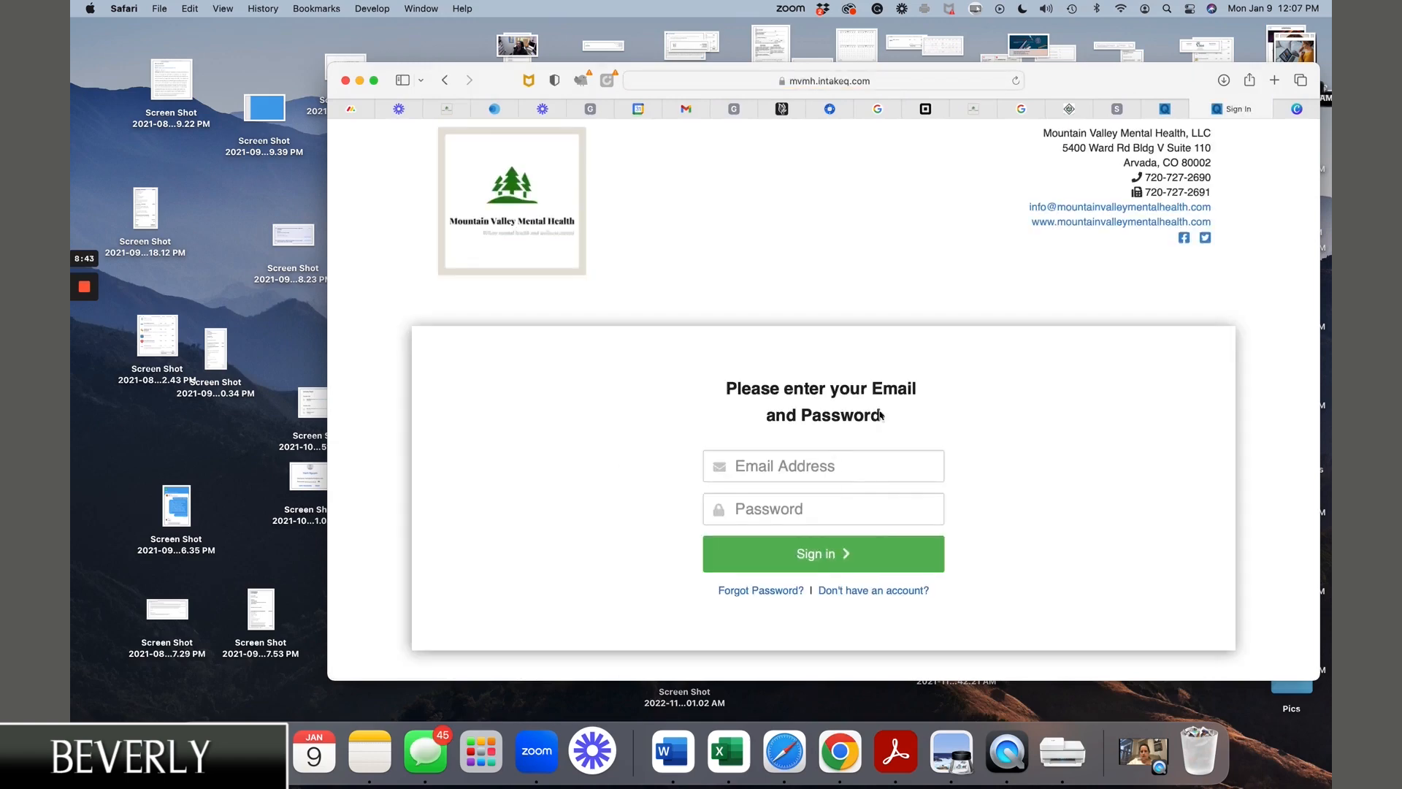
pyautogui.click(1201, 114)
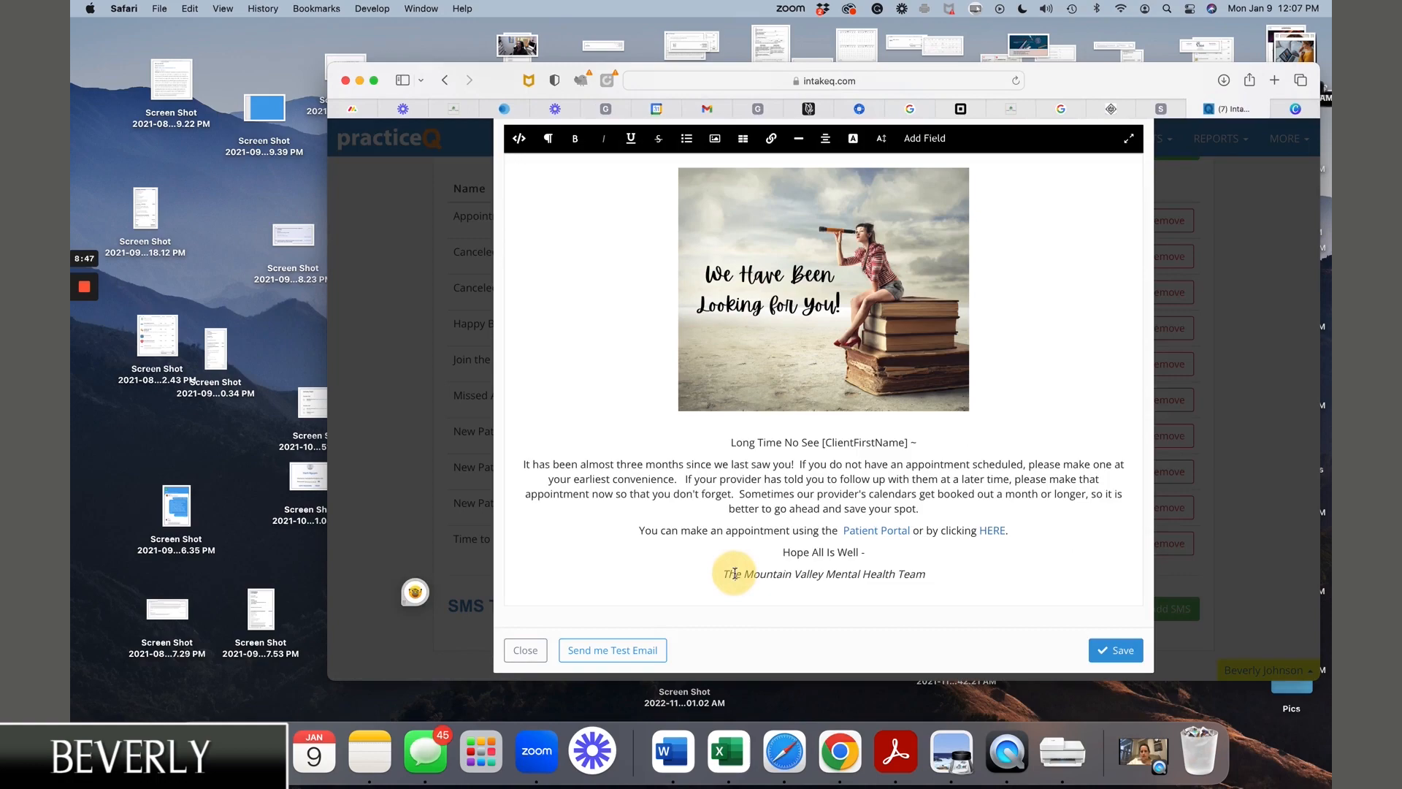
# View the image upload dialog for the email body and close it without choosing a file.
pyautogui.scroll(2, 829, 511)
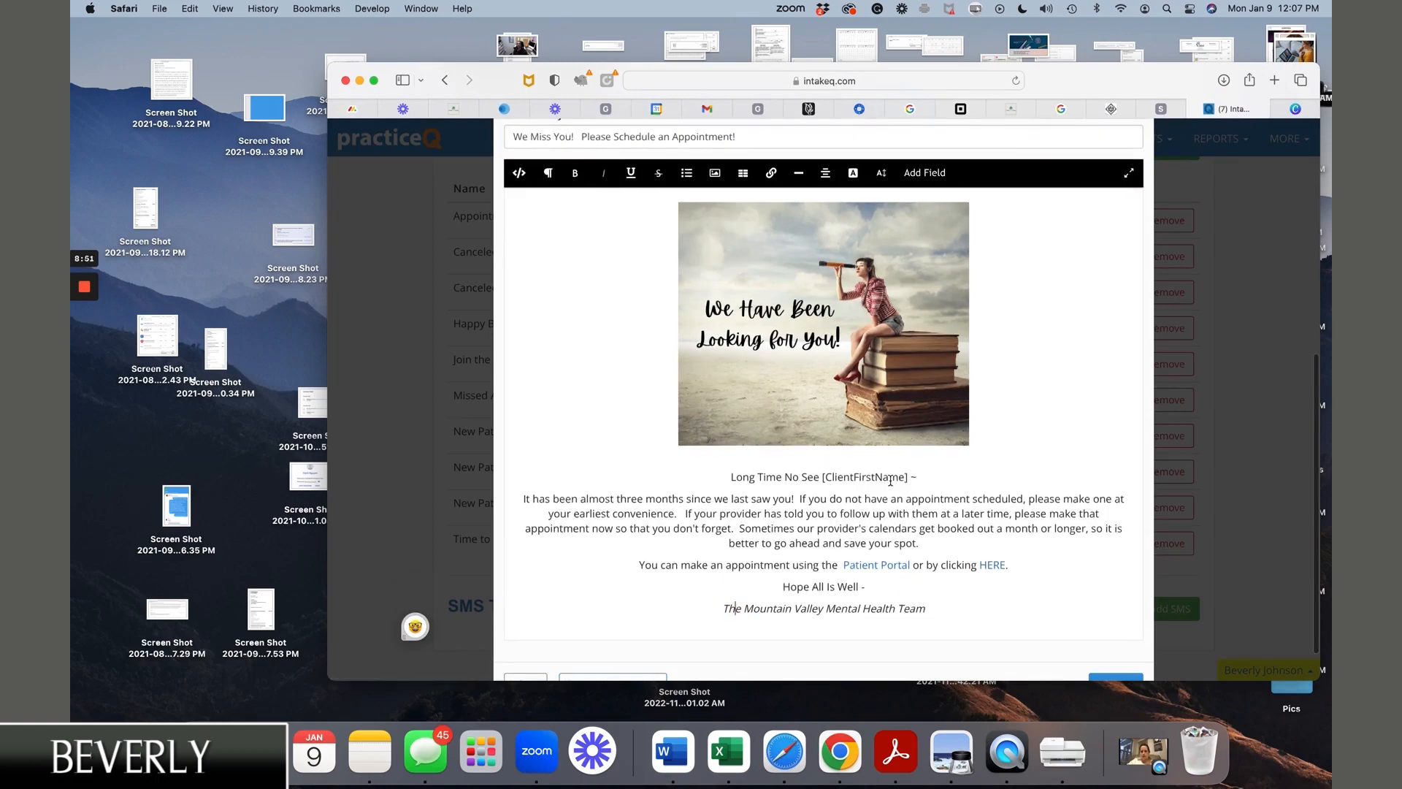
pyautogui.scroll(3, 766, 409)
pyautogui.click(638, 351)
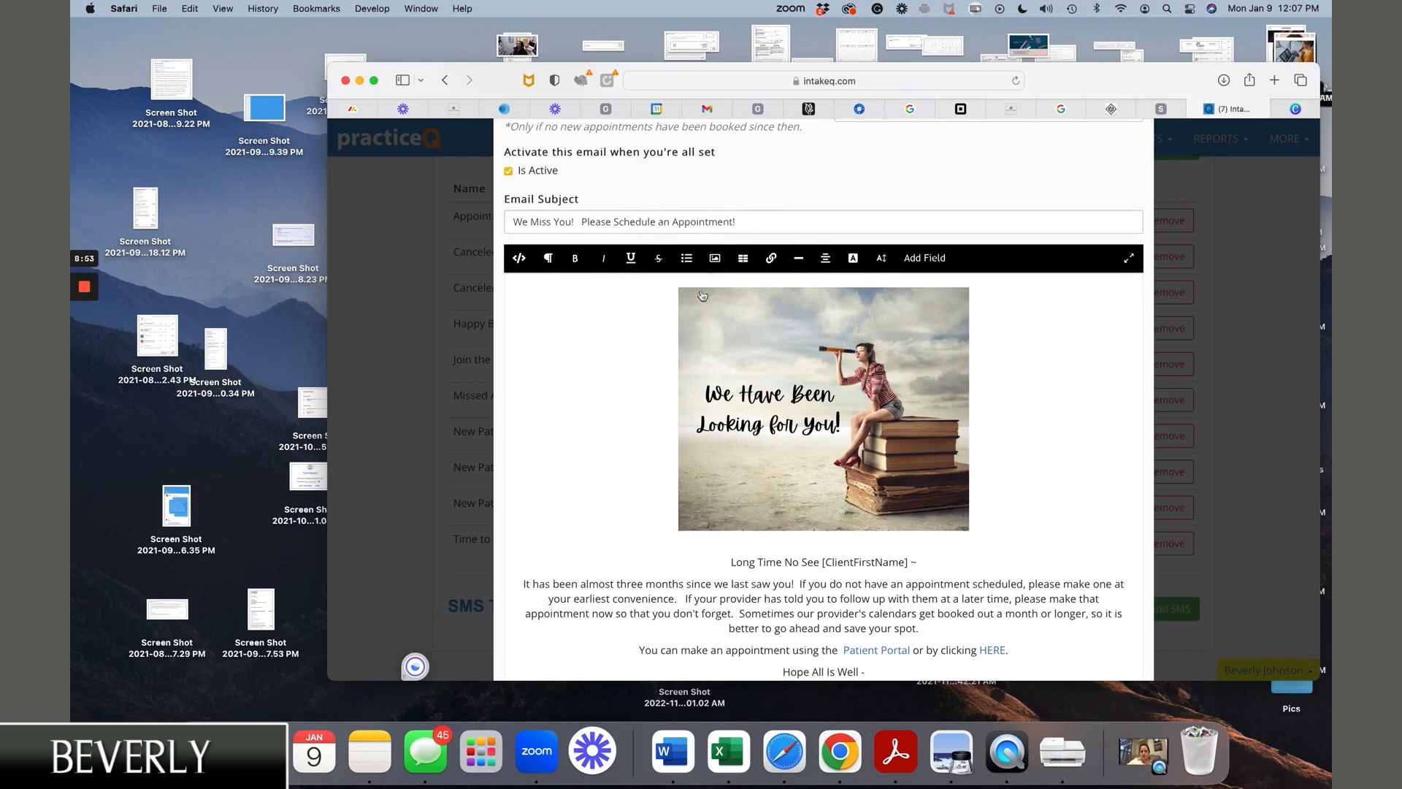
pyautogui.click(715, 260)
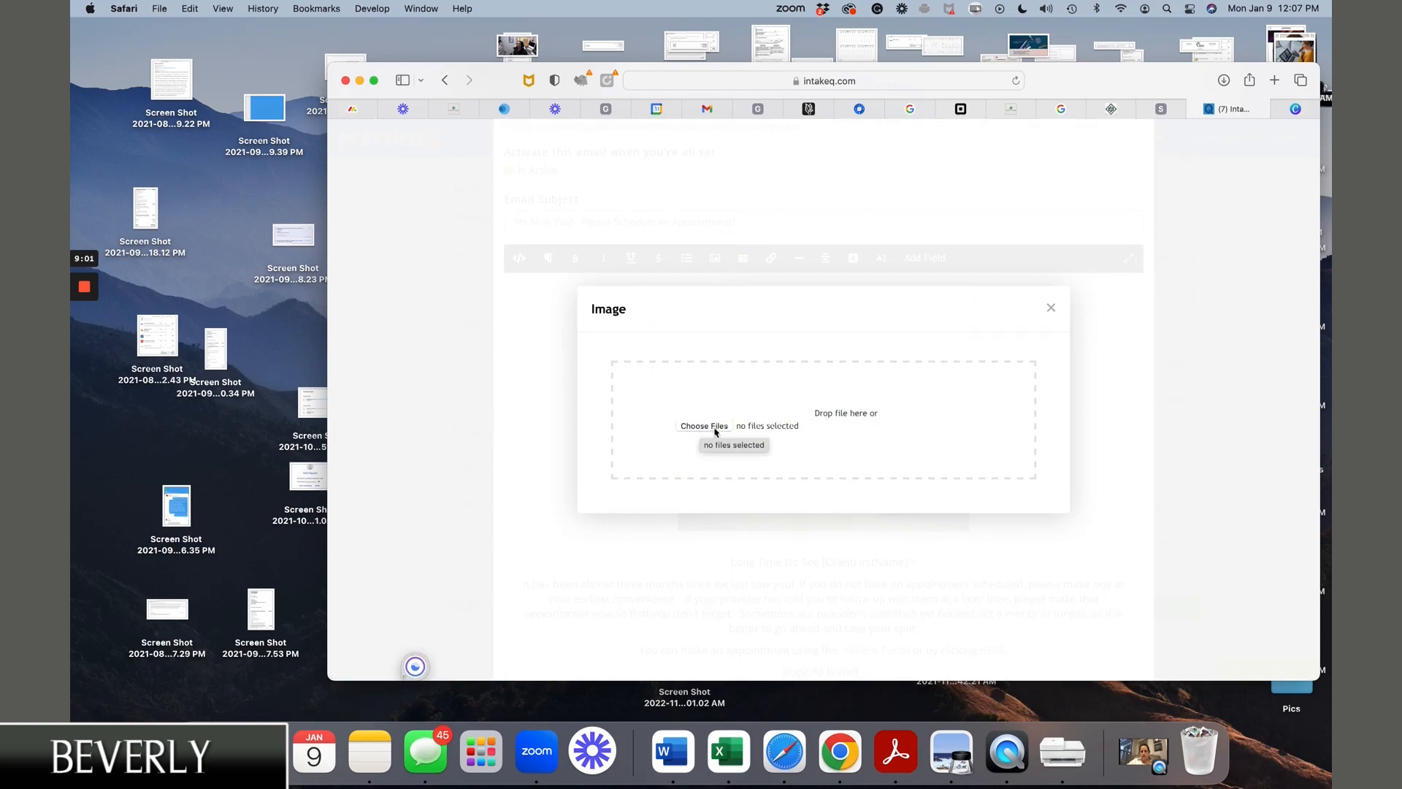
pyautogui.click(1051, 309)
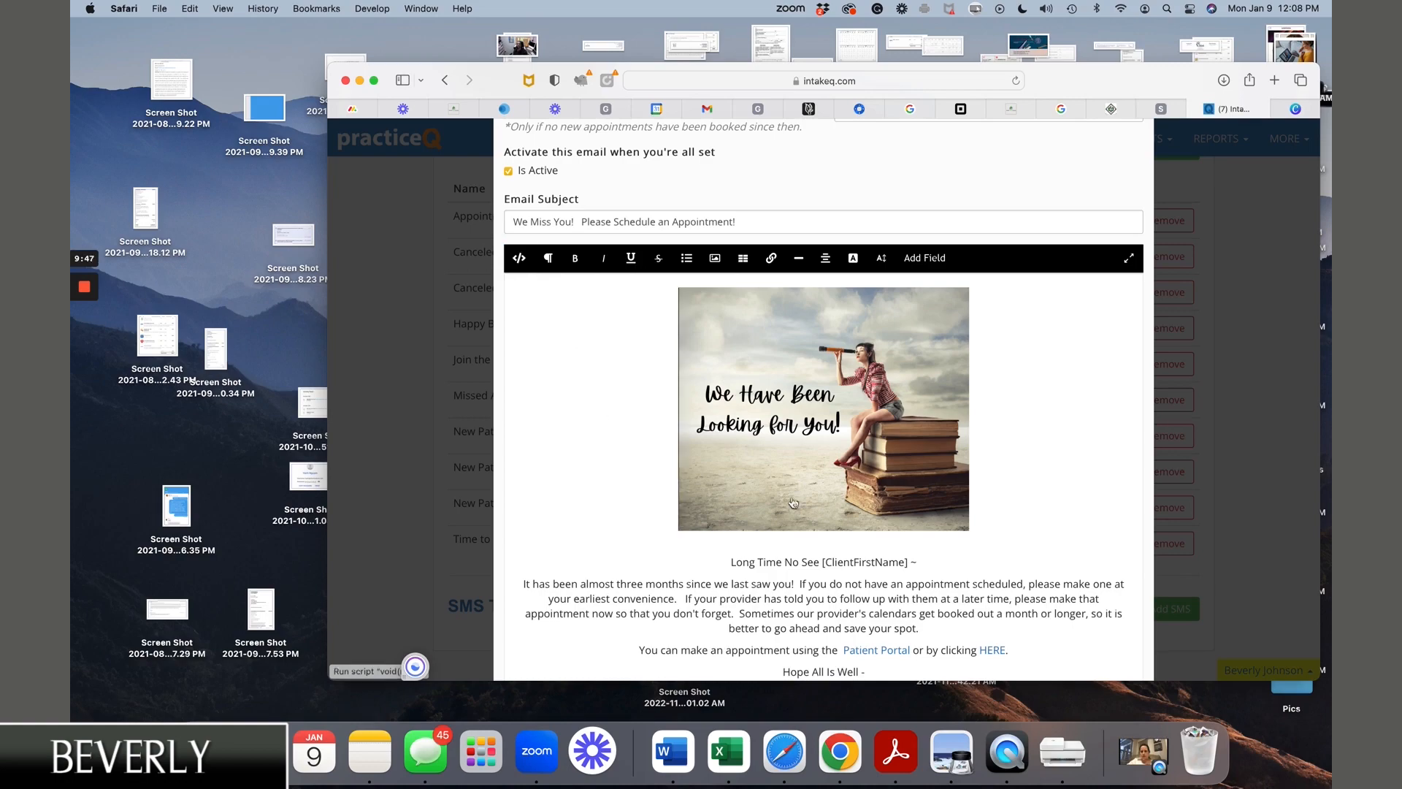
# Examine the HTML source of the email body and return to the visual editor.
pyautogui.click(519, 259)
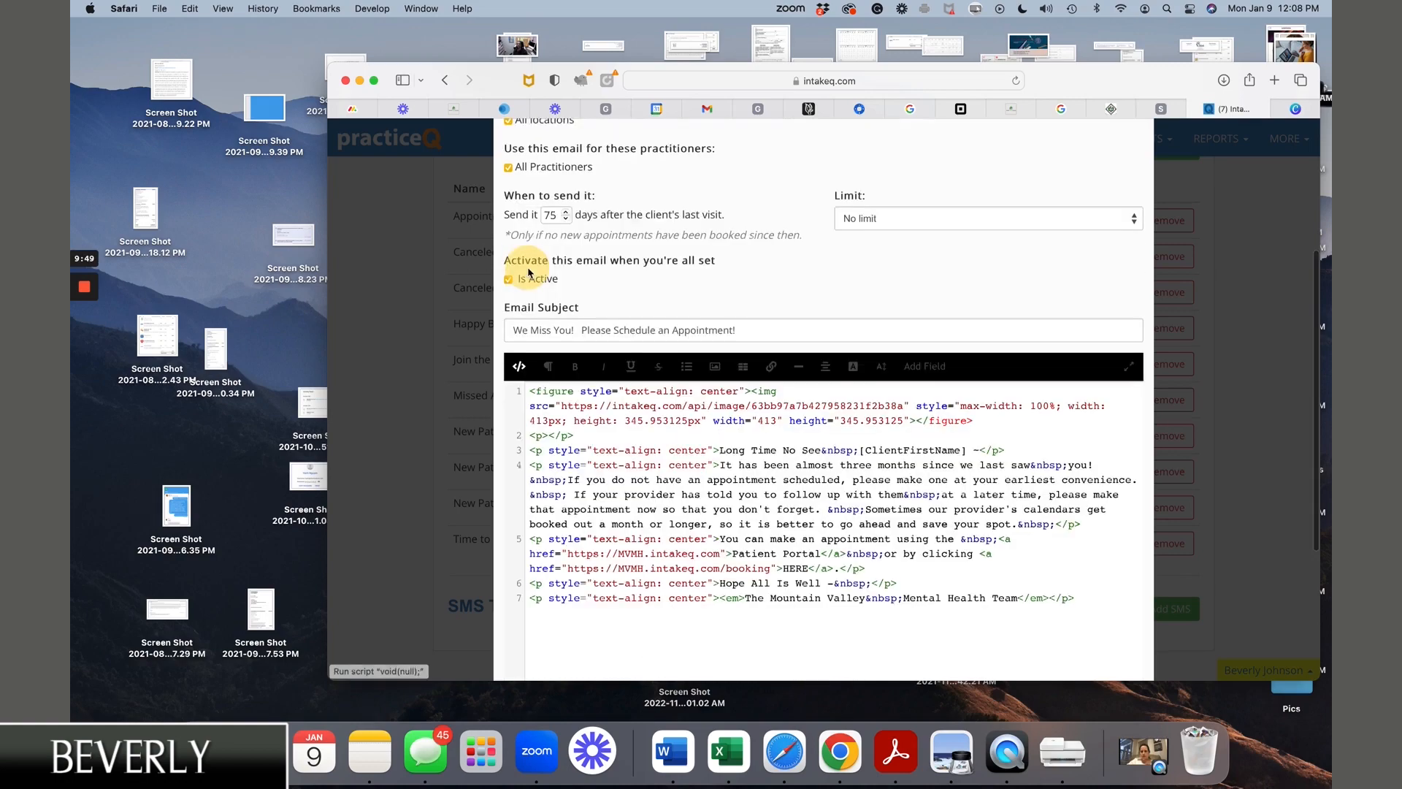
pyautogui.scroll(-3, 642, 479)
pyautogui.scroll(-4, 641, 480)
pyautogui.scroll(5, 642, 480)
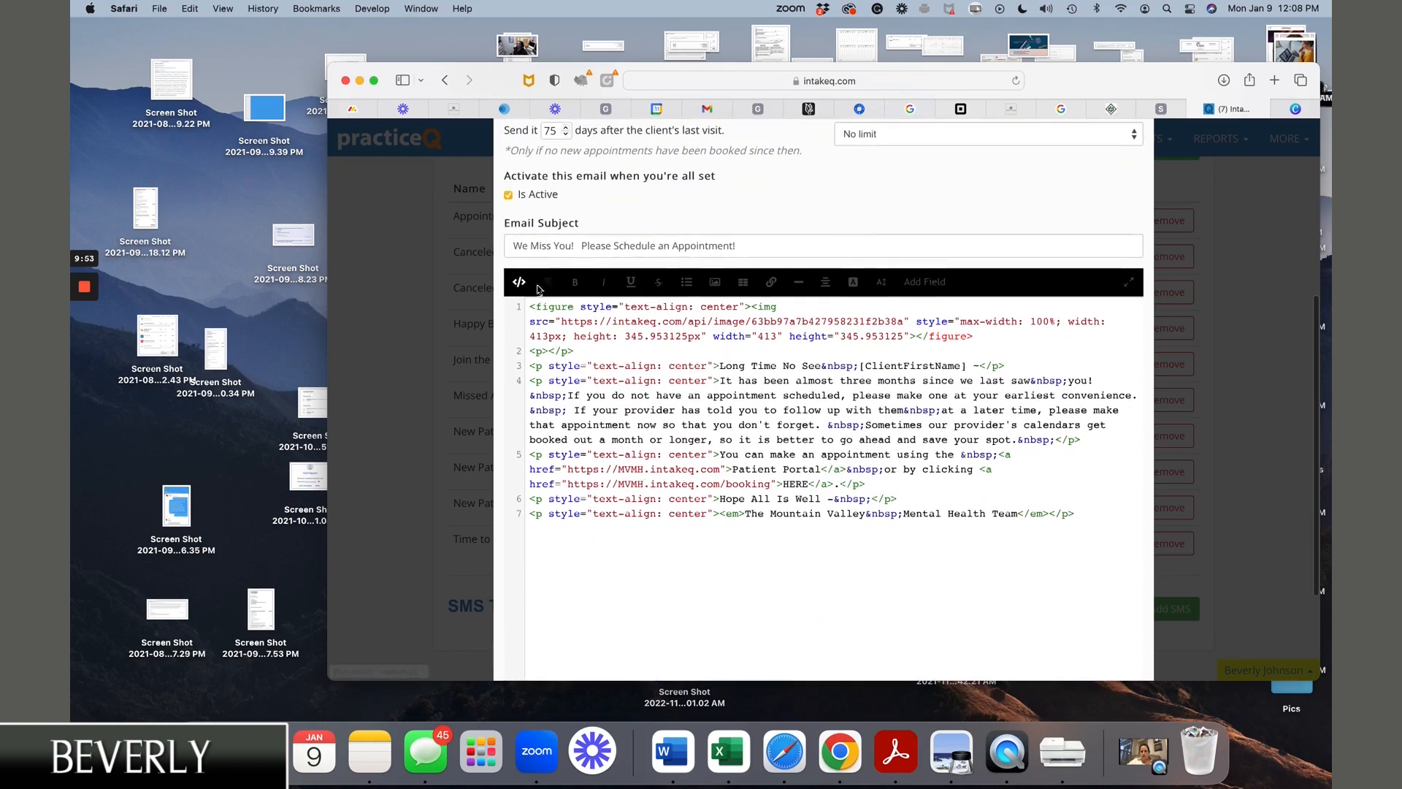
pyautogui.click(520, 283)
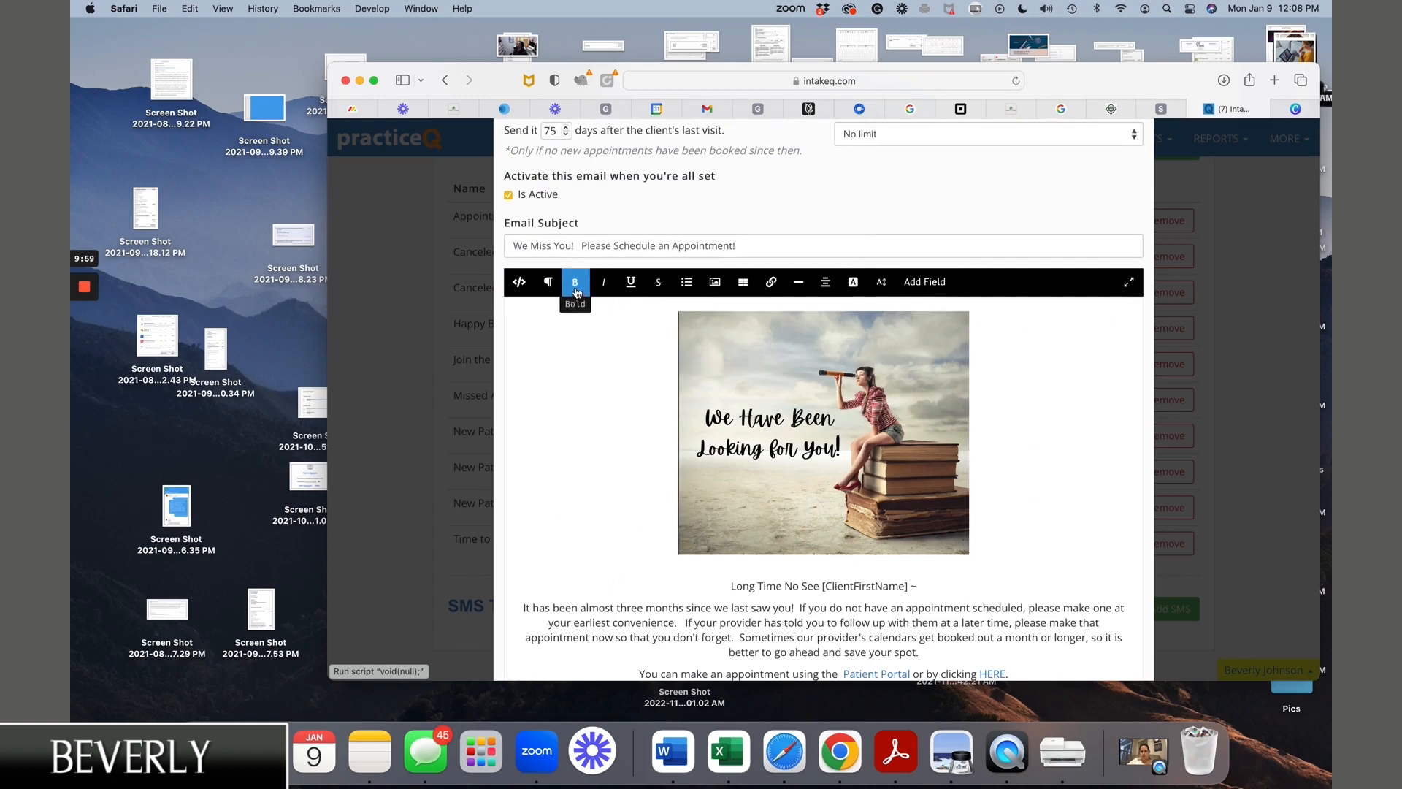
# Make the Patient Portal and HERE links in the email body bold.
pyautogui.scroll(-5, 831, 635)
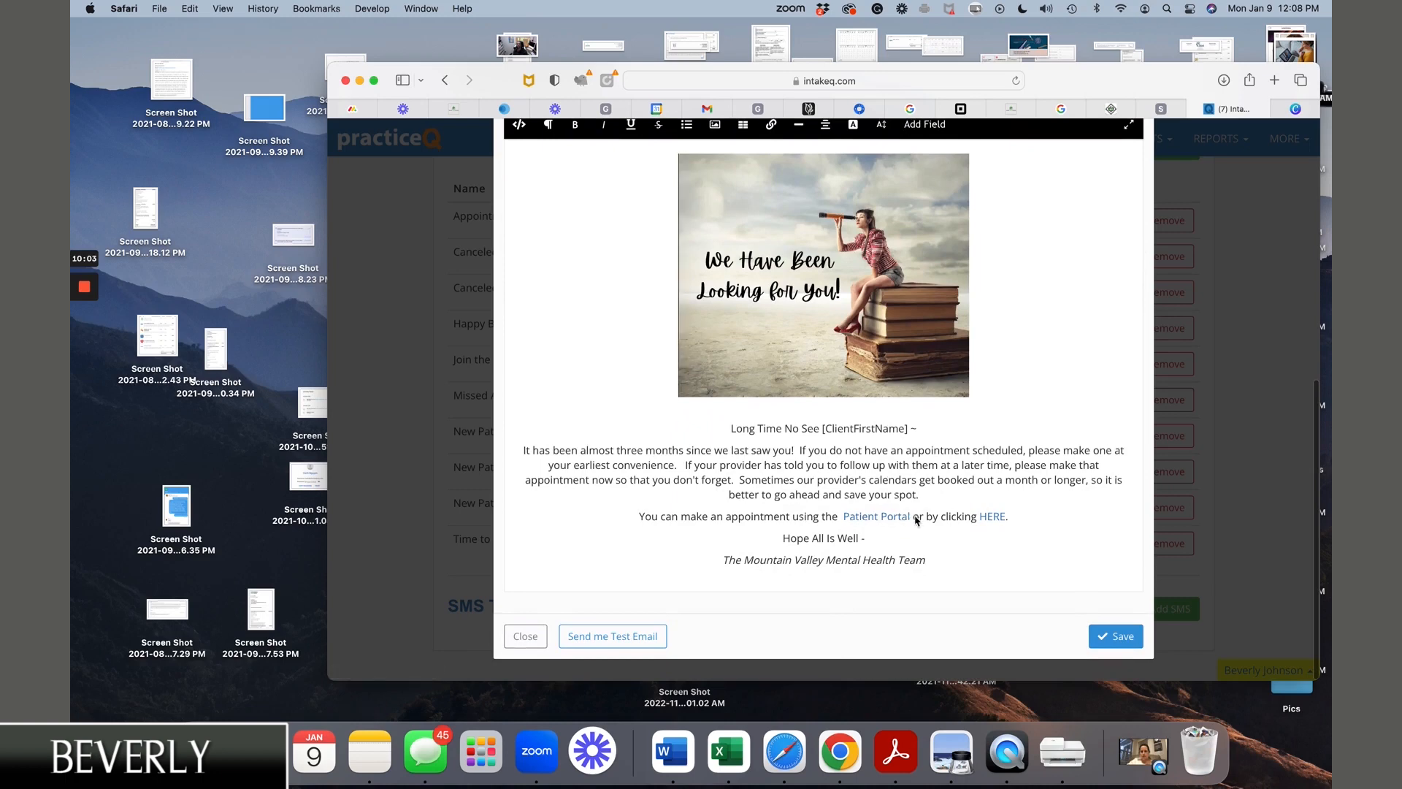
pyautogui.moveTo(914, 515); pyautogui.dragTo(842, 513)
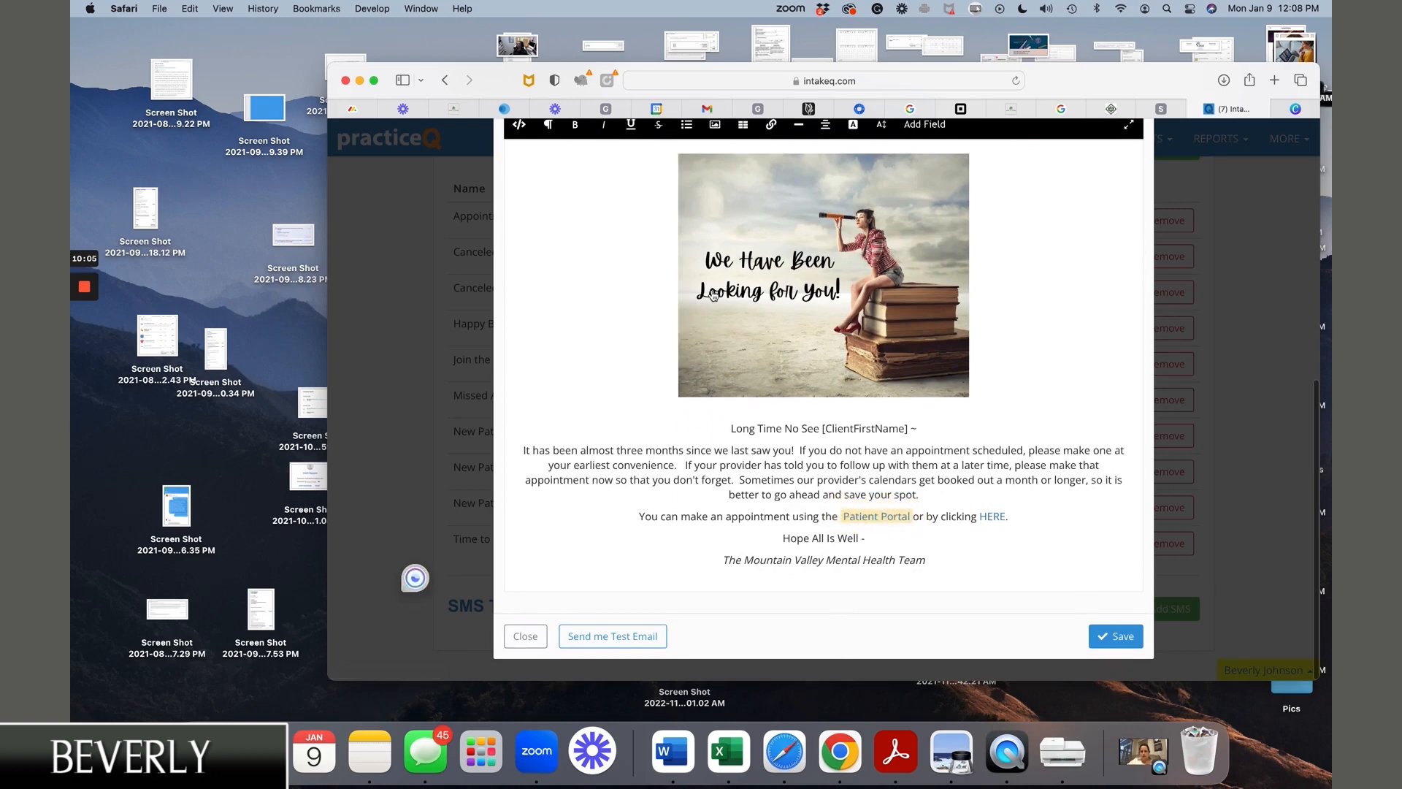
pyautogui.click(575, 125)
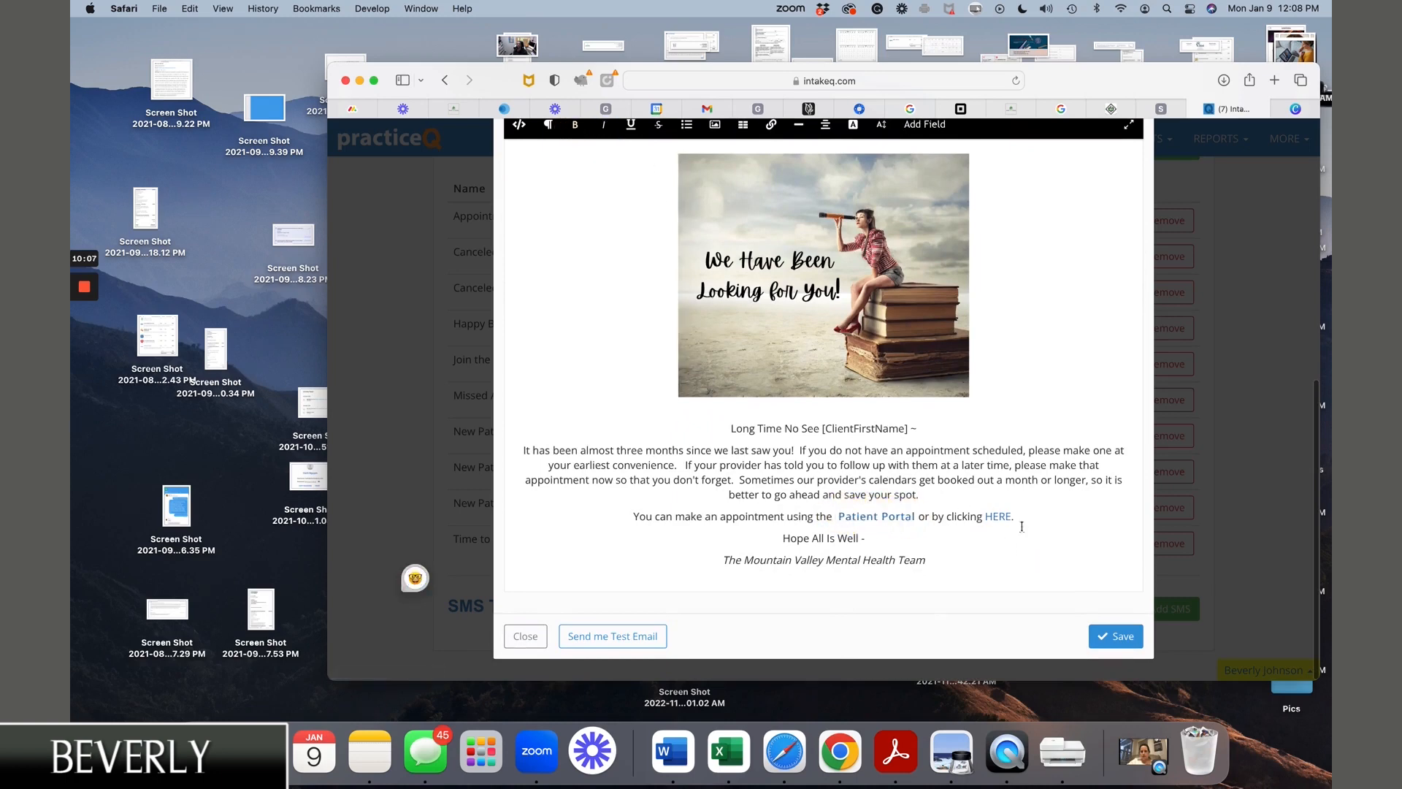
pyautogui.moveTo(1014, 517); pyautogui.dragTo(975, 516)
pyautogui.click(575, 125)
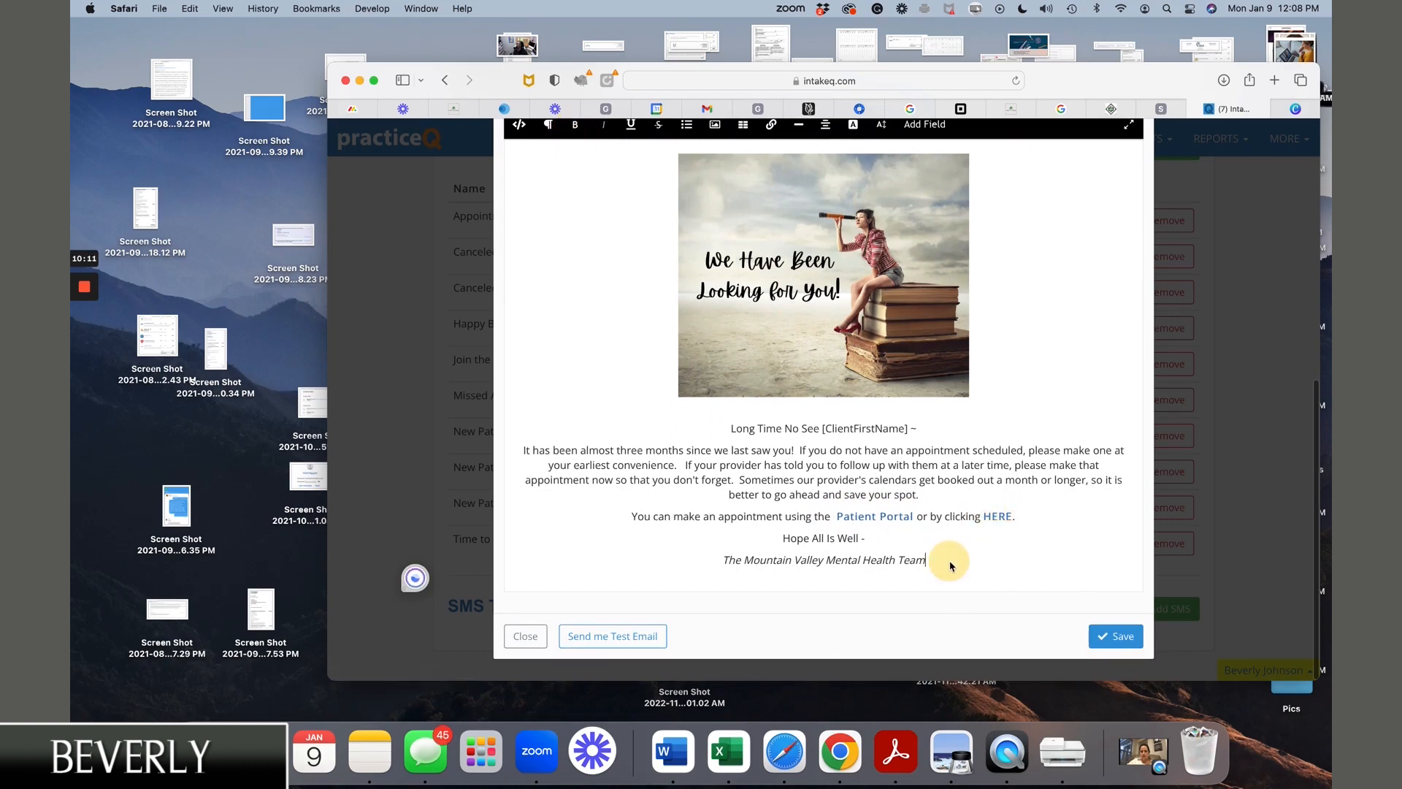
# Add an empty line below the team signature at the end of the email body.
pyautogui.scroll(3, 648, 282)
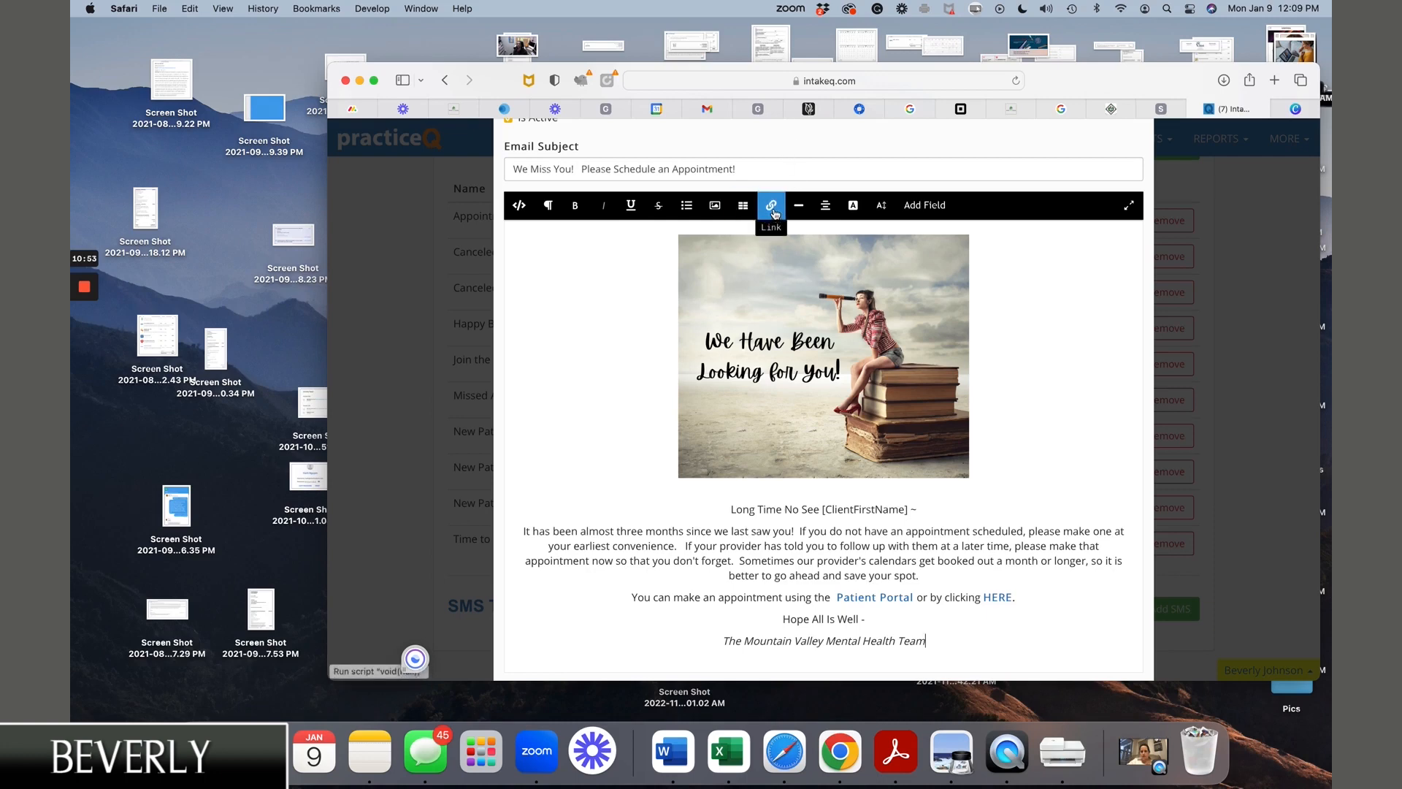
pyautogui.scroll(-2, 752, 420)
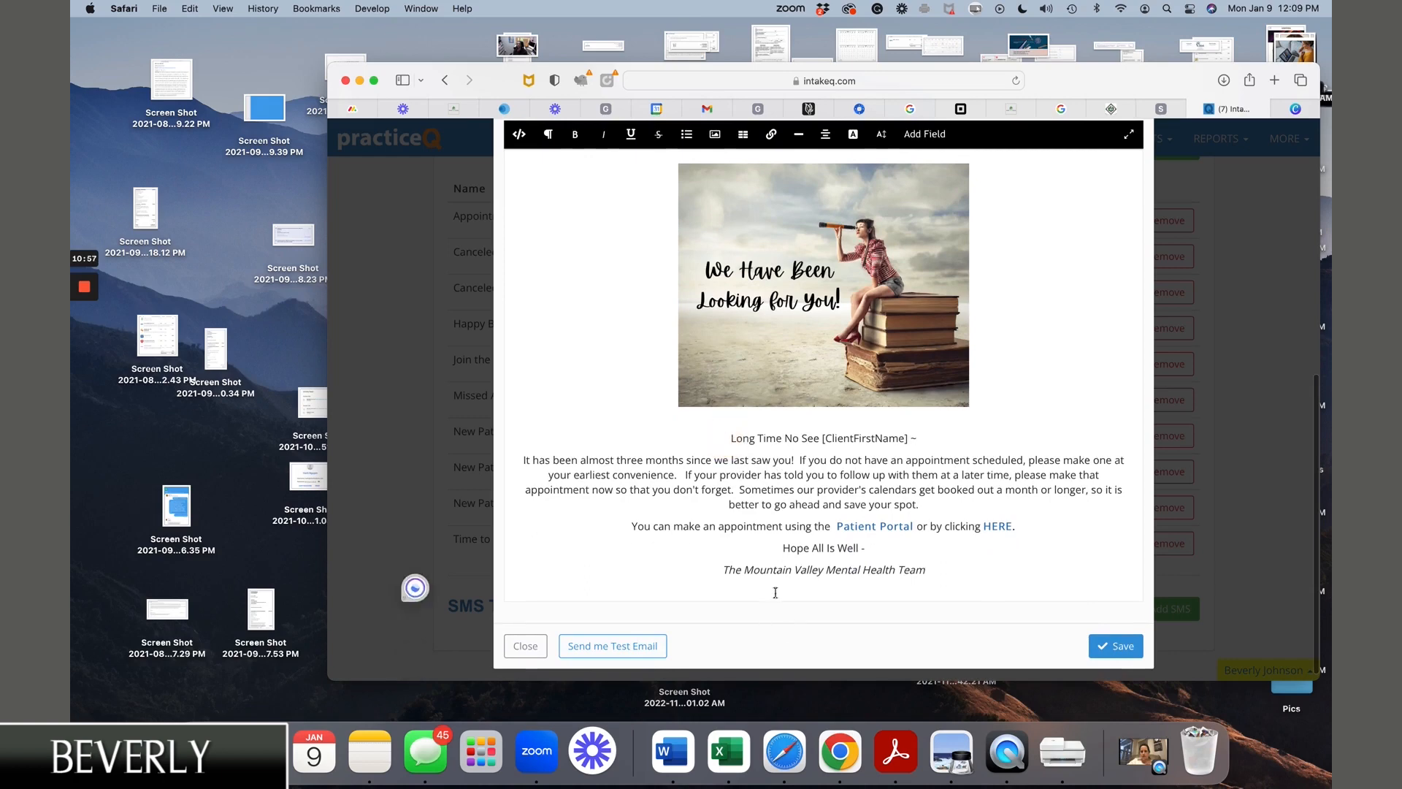
pyautogui.click(926, 585)
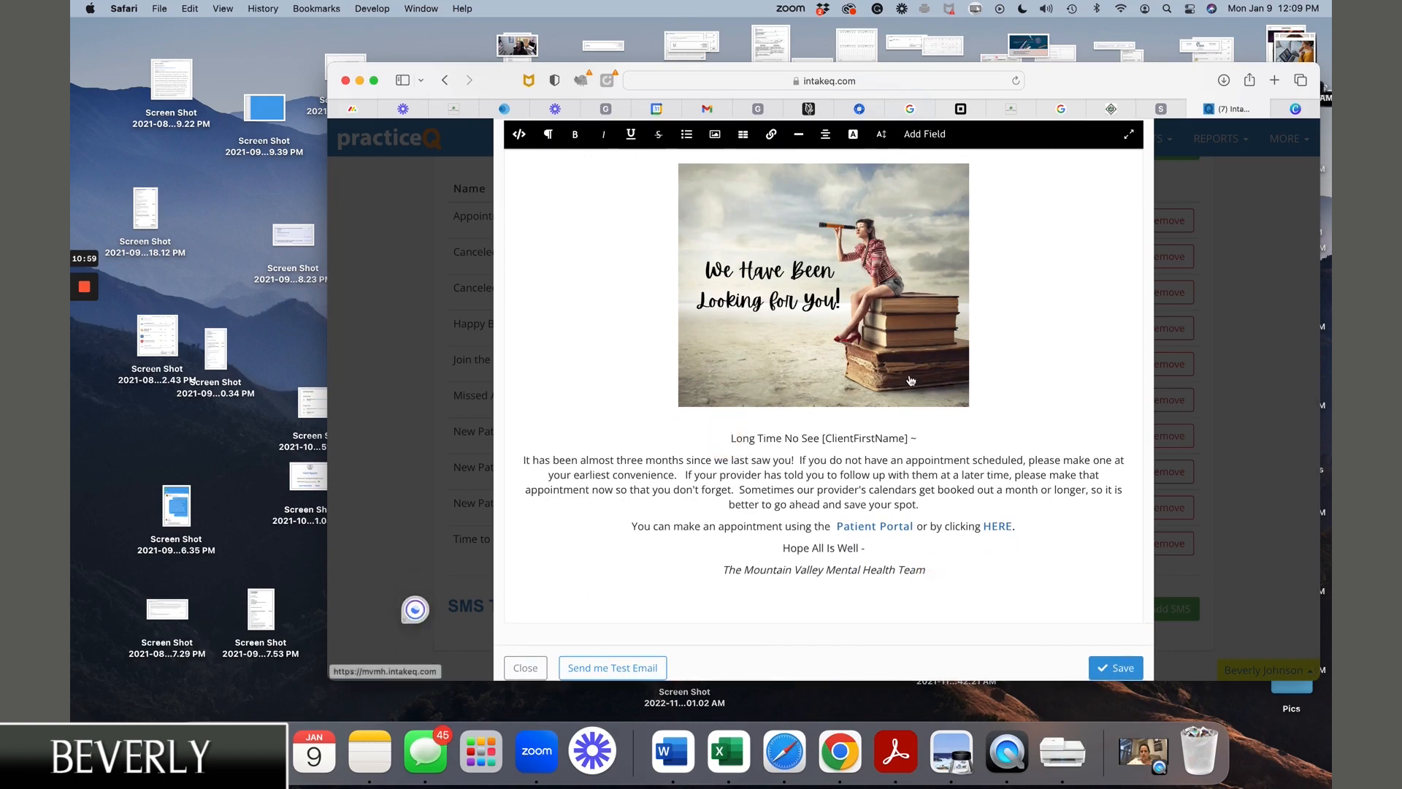
# Insert a horizontal line below the team signature, and delete it again together with the empty line.
pyautogui.click(798, 133)
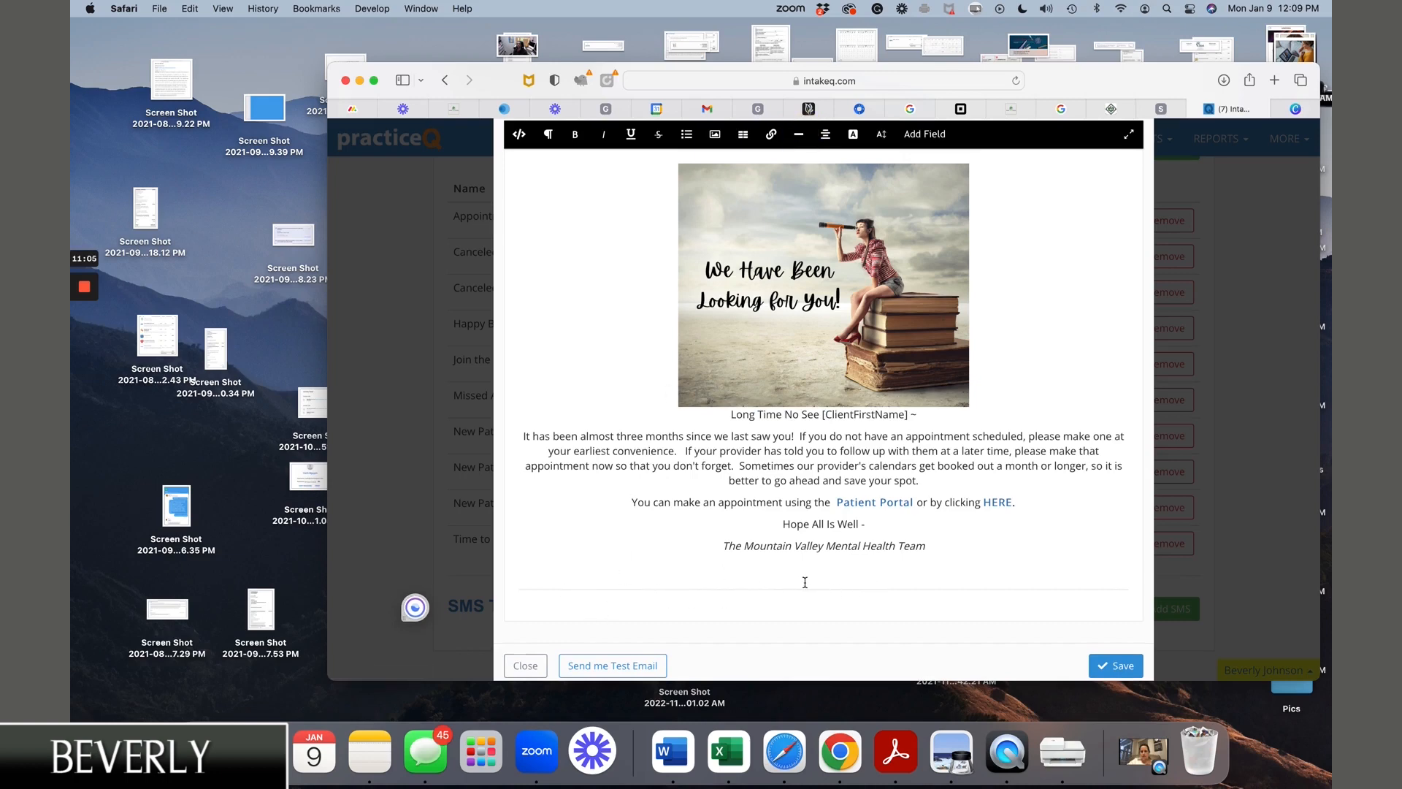
pyautogui.press('BackSpace')
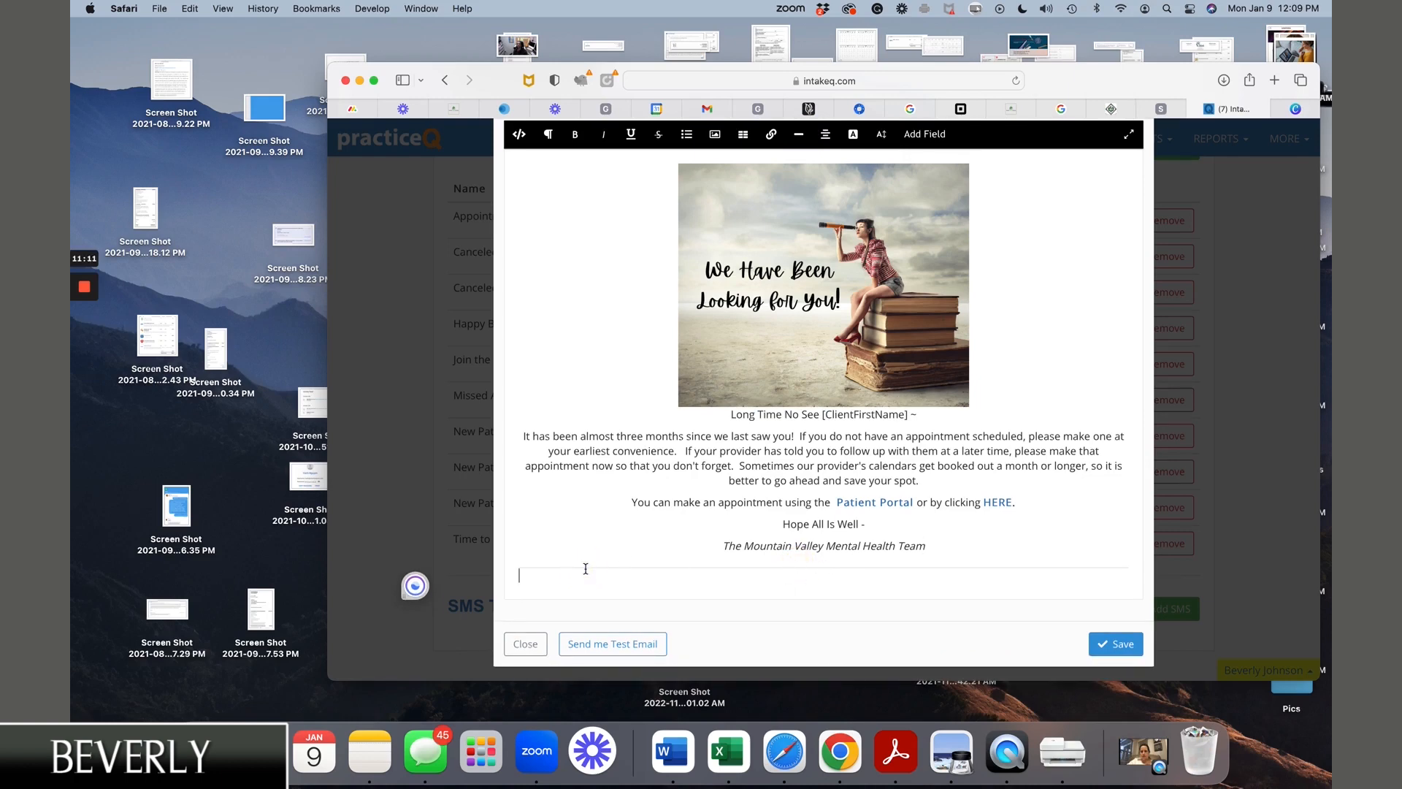
pyautogui.press('BackSpace')
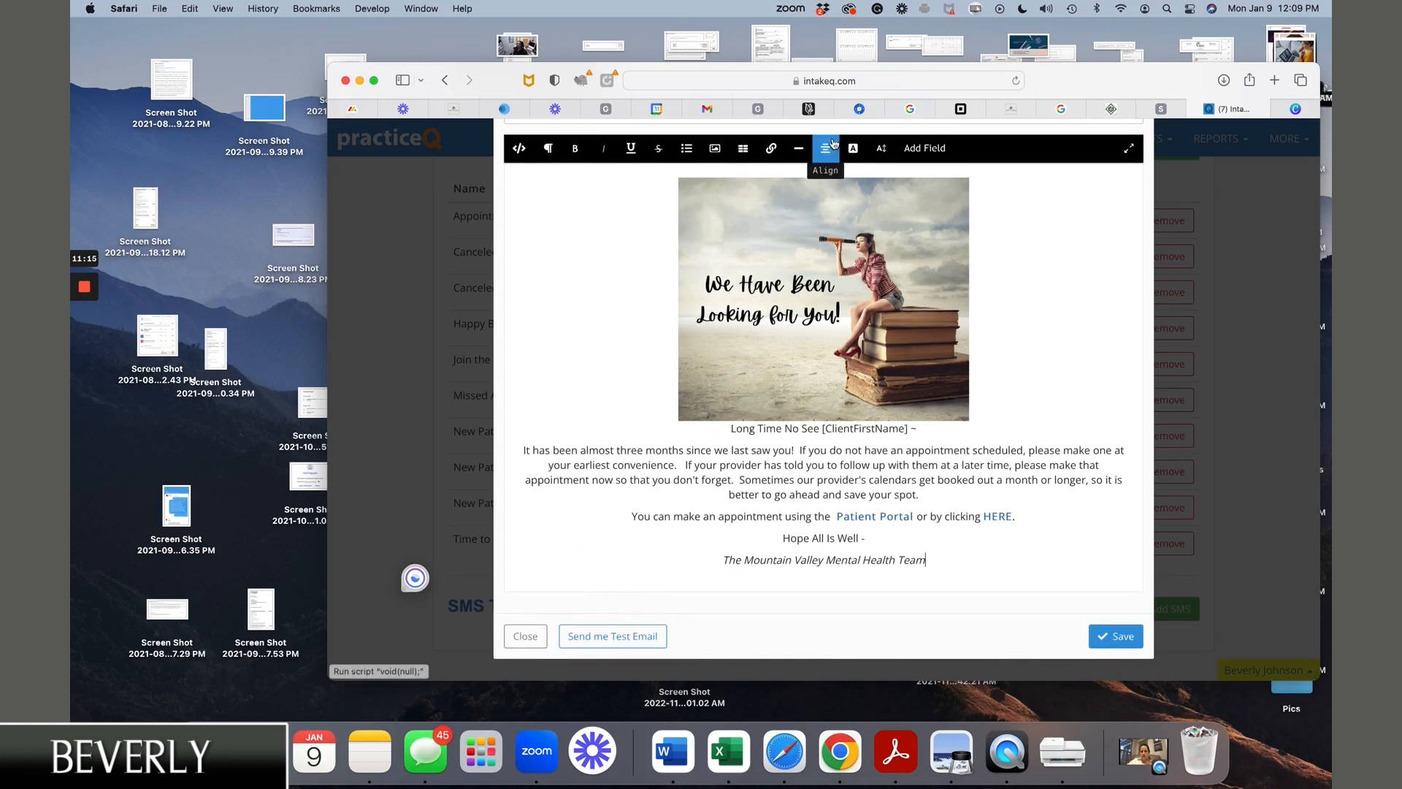
# View the alignment options for the image in the email body and close them without choosing one.
pyautogui.click(658, 295)
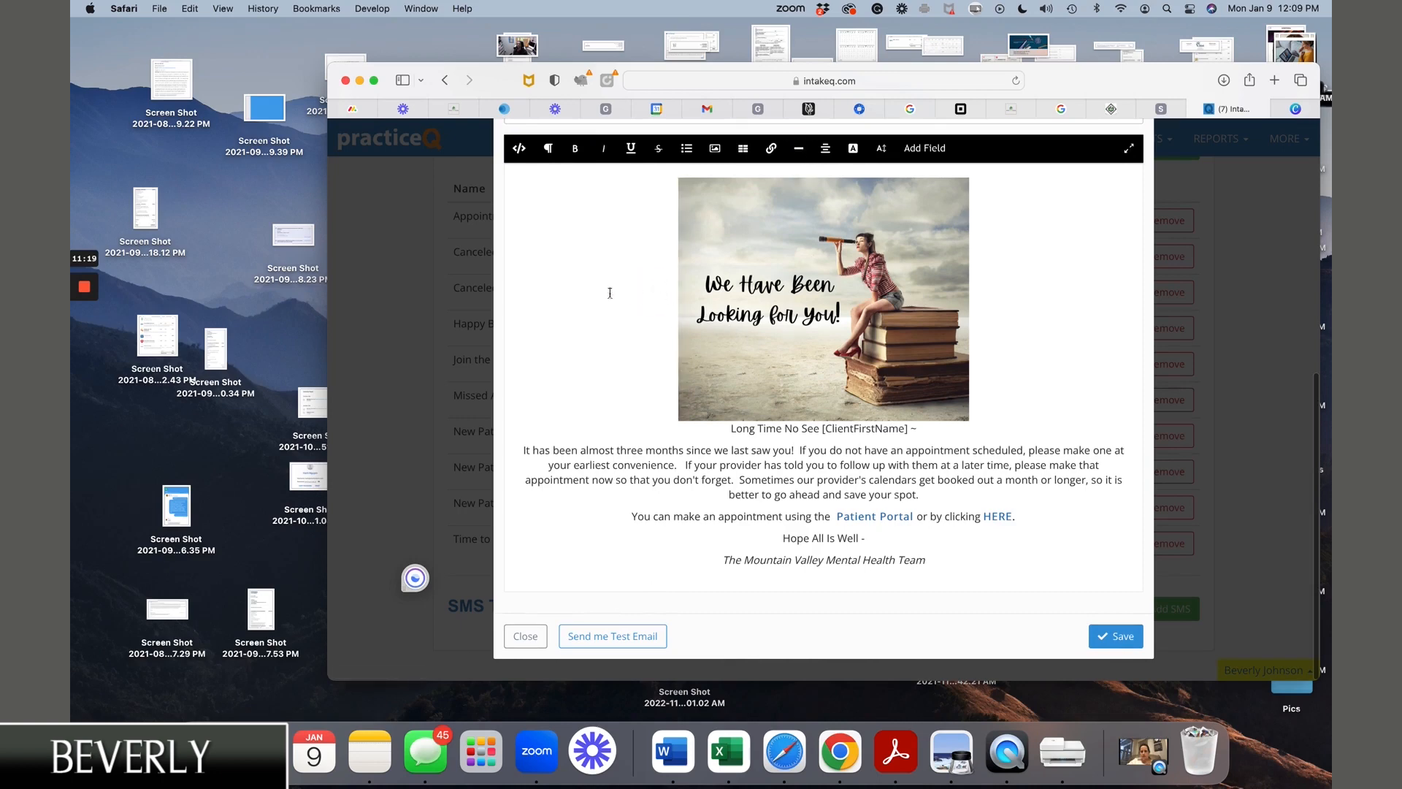
pyautogui.click(800, 252)
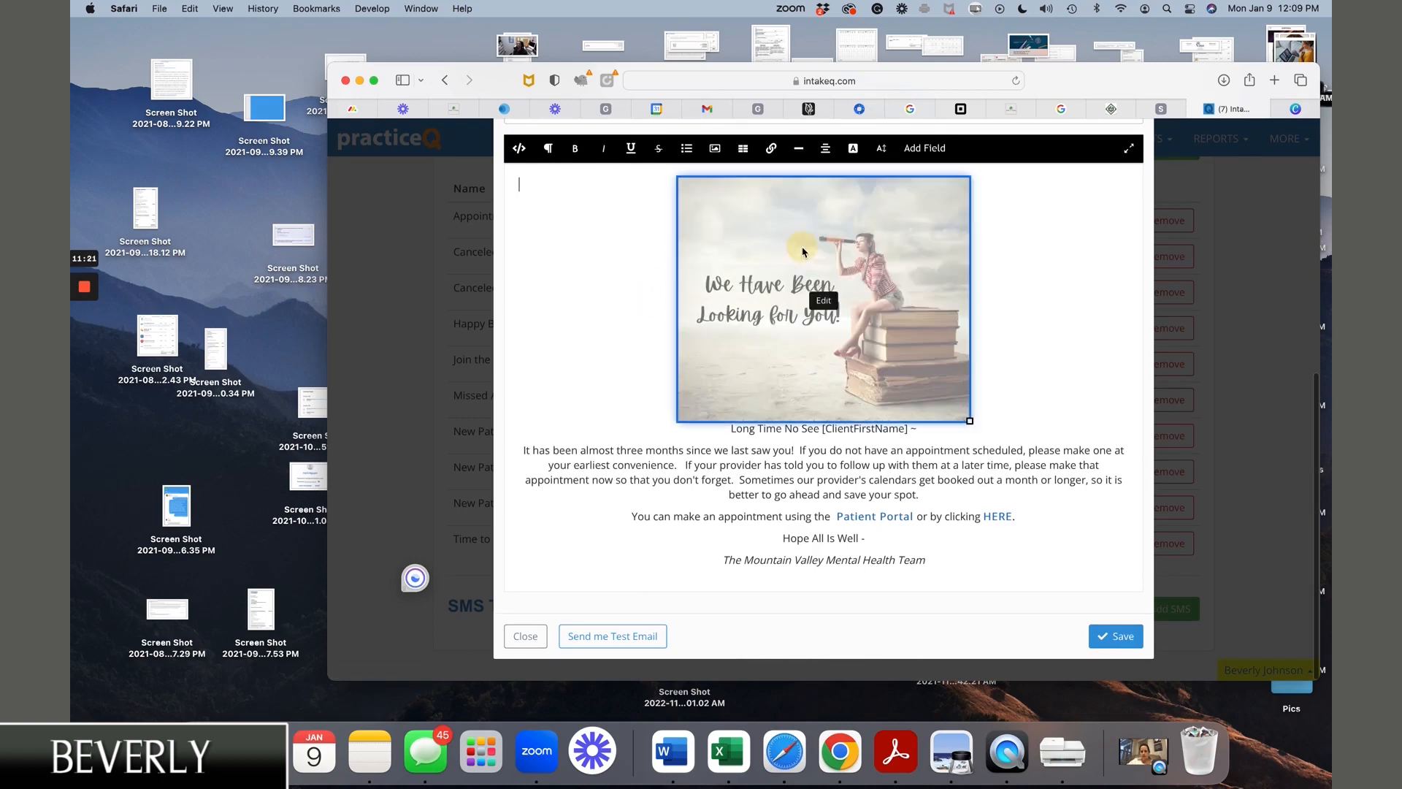
pyautogui.click(646, 252)
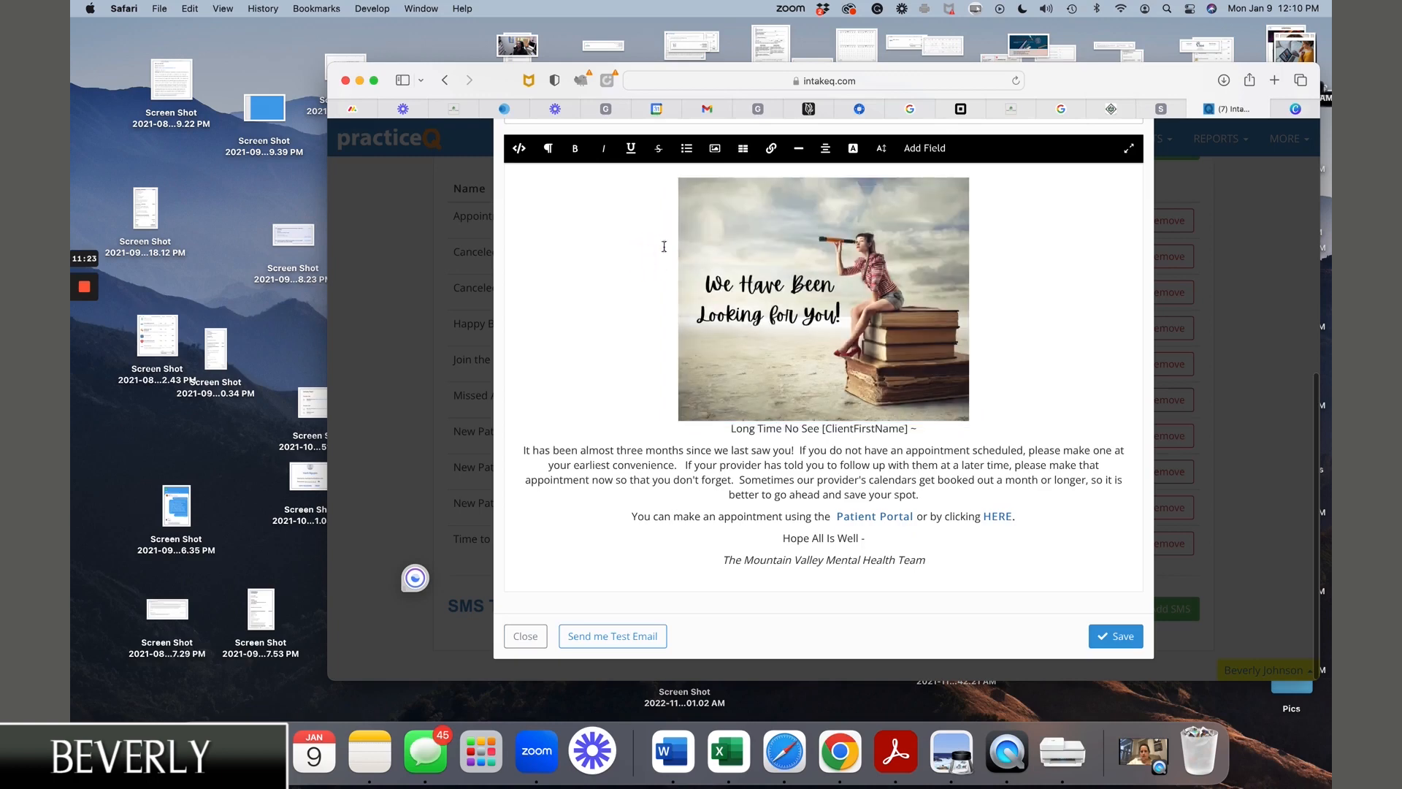
pyautogui.click(825, 148)
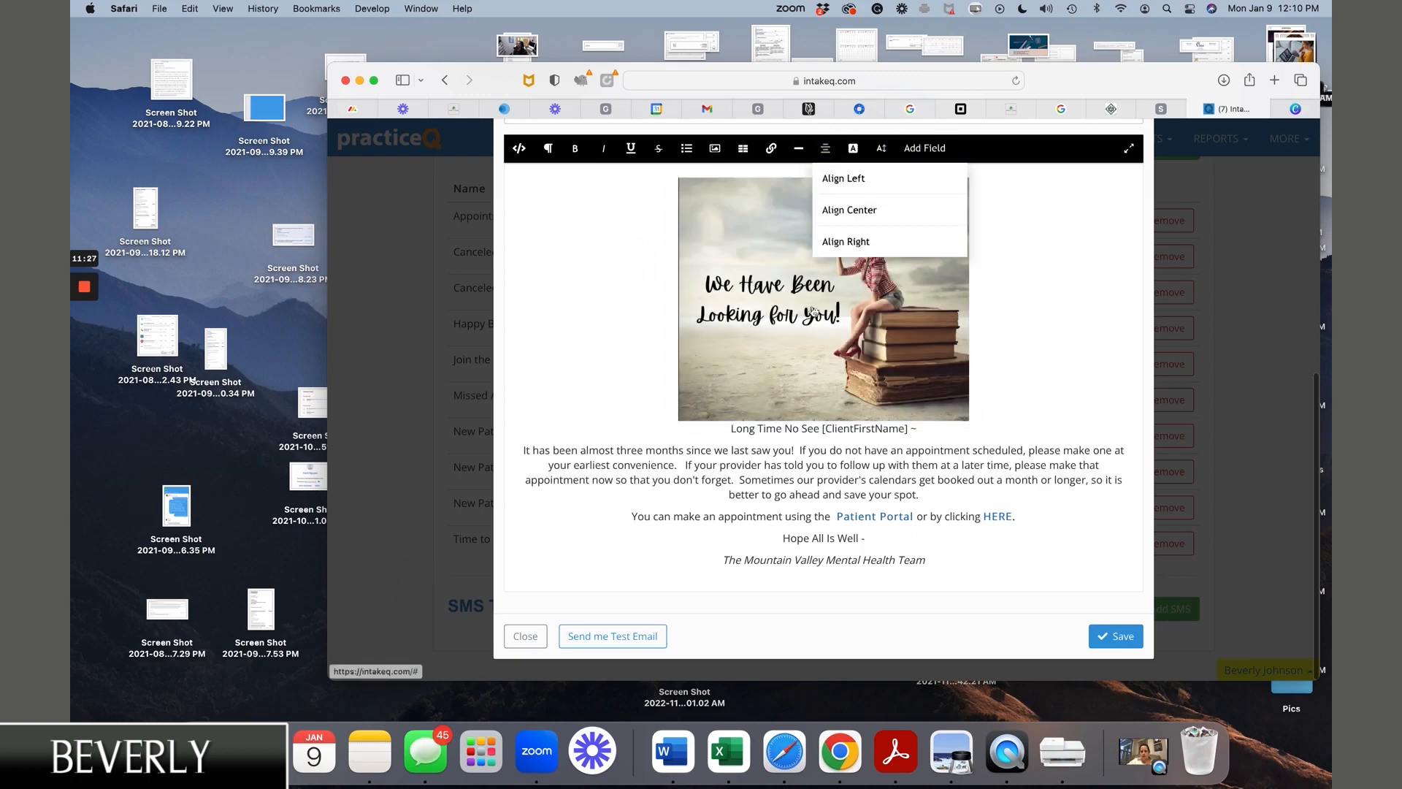
pyautogui.click(671, 288)
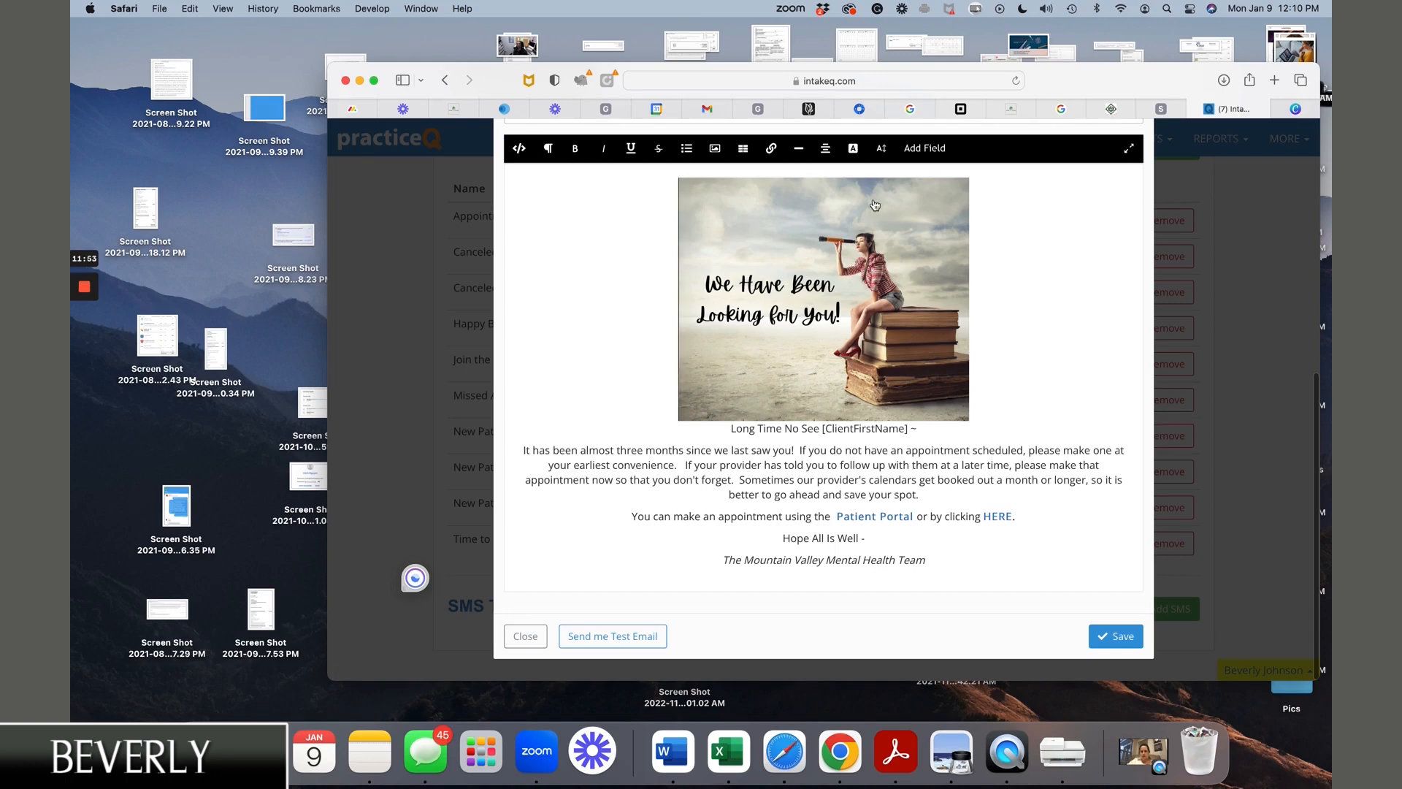
# Check the edit options of the header image and of the Patient Portal link without changing them.
pyautogui.click(819, 260)
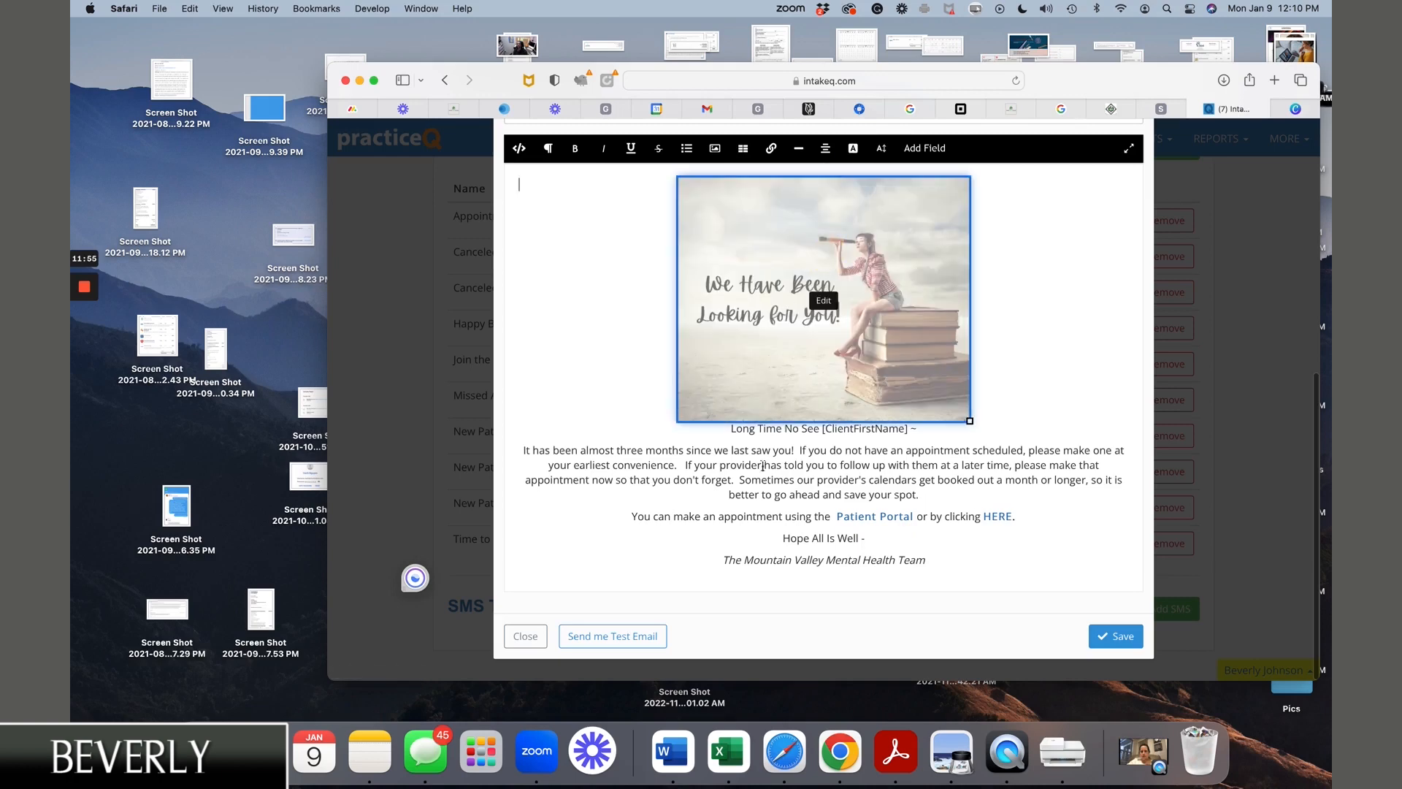
pyautogui.click(877, 518)
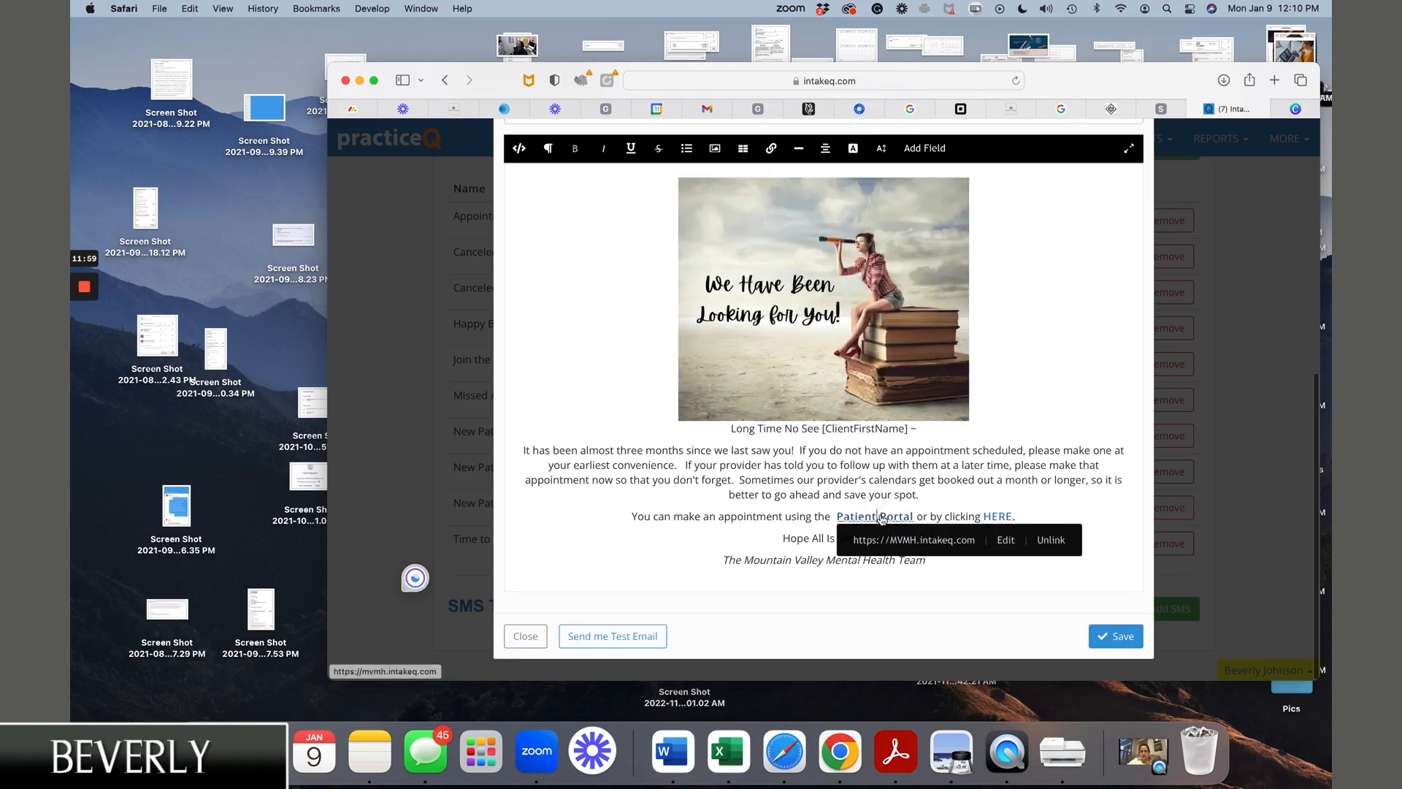
pyautogui.click(785, 525)
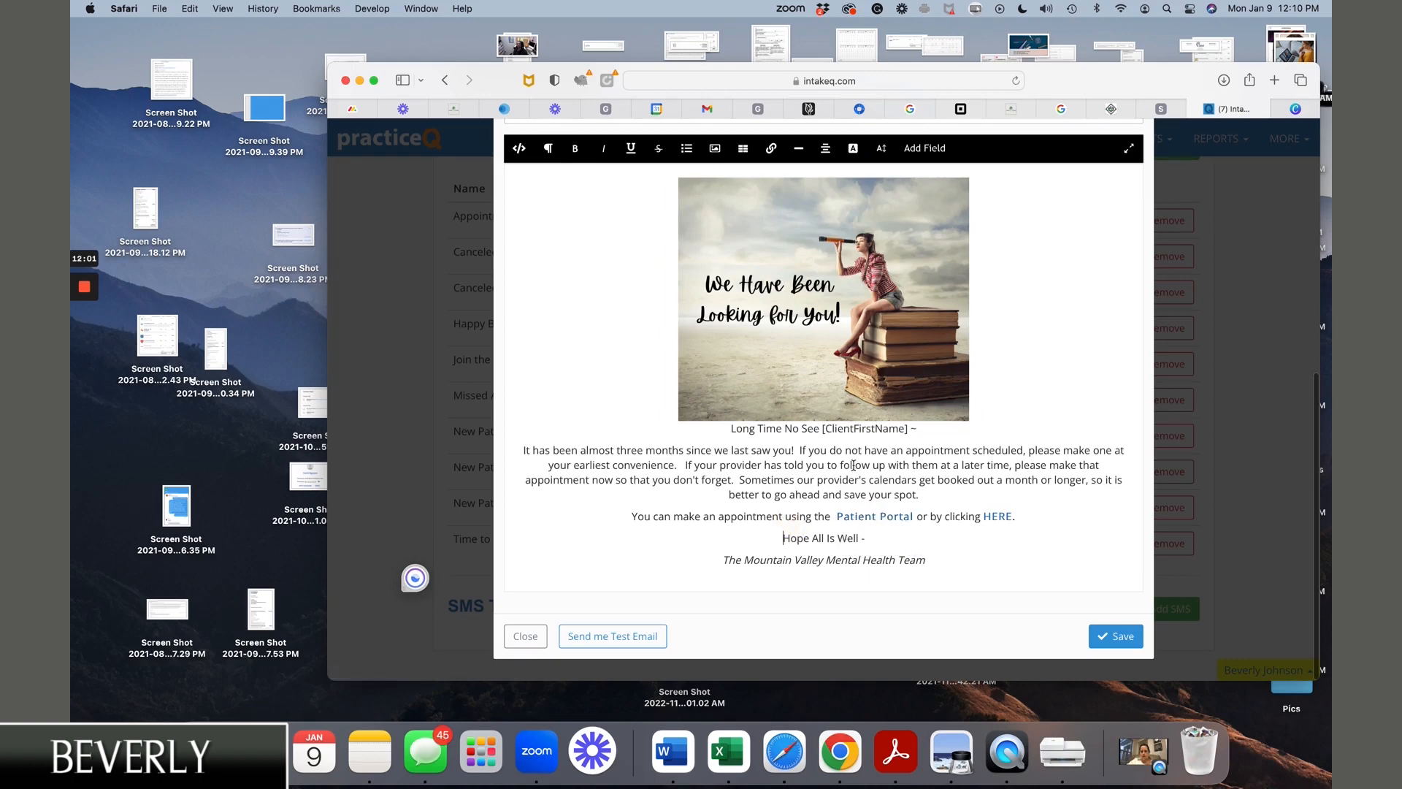
# Change the text color of the signature "The Mountain Valley Mental Health Team" to dark orange.
pyautogui.moveTo(724, 561); pyautogui.dragTo(926, 562)
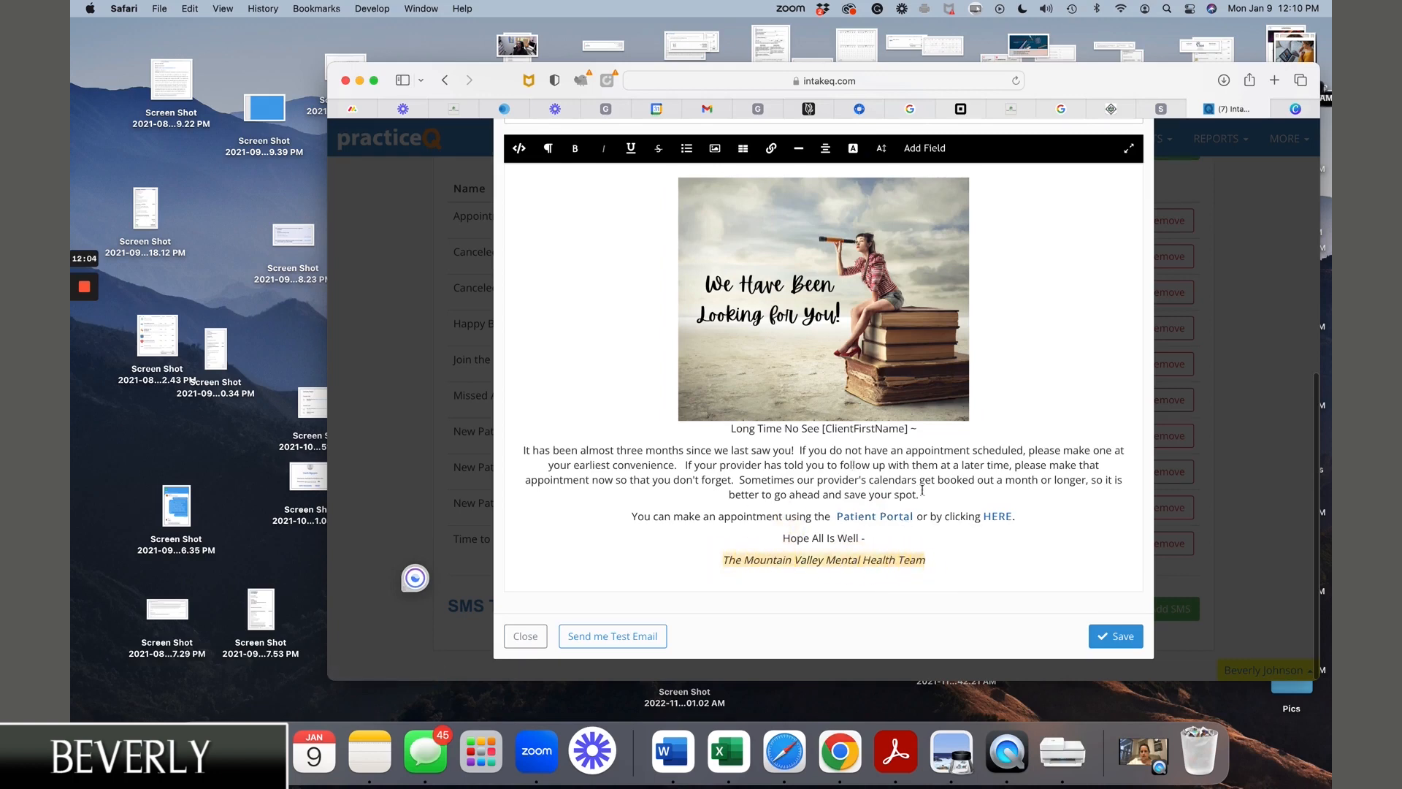
pyautogui.click(853, 148)
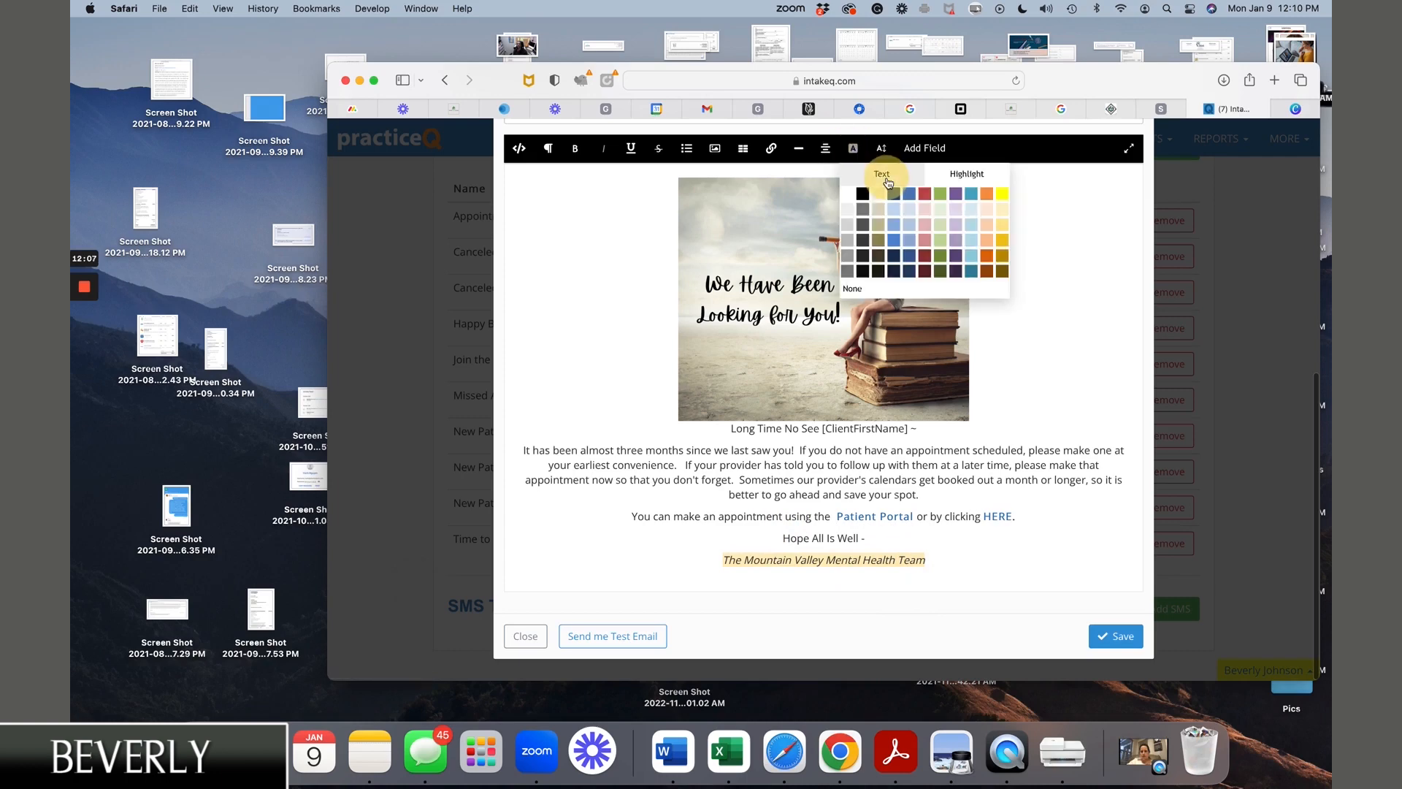
pyautogui.click(988, 256)
# Apply a bright yellow highlight to the team signature at the end of the email body.
pyautogui.click(945, 559)
pyautogui.moveTo(928, 561); pyautogui.dragTo(714, 568)
pyautogui.moveTo(951, 564)
pyautogui.mouseDown()
pyautogui.moveTo(712, 561)
pyautogui.moveTo(726, 560)
pyautogui.mouseUp()
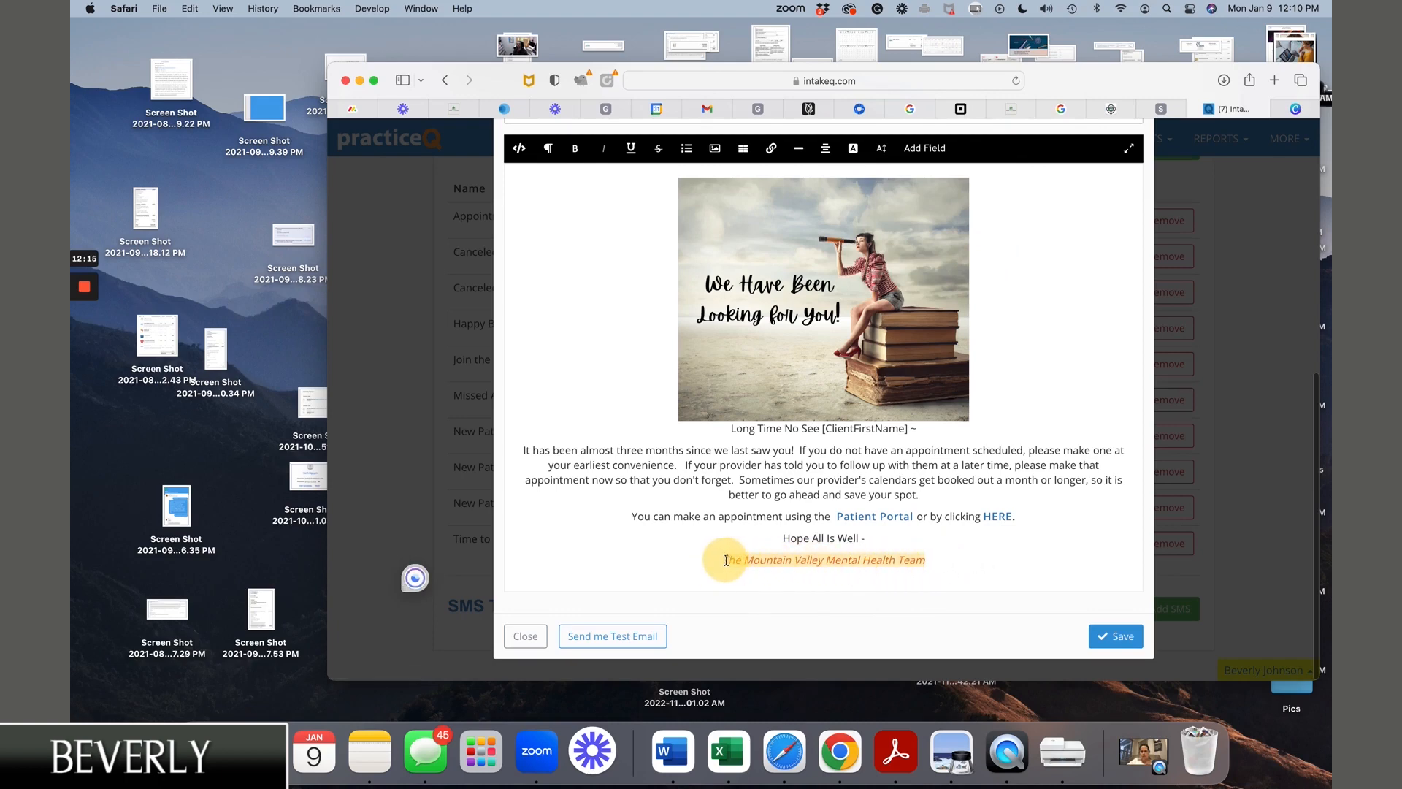
pyautogui.click(858, 151)
pyautogui.click(985, 176)
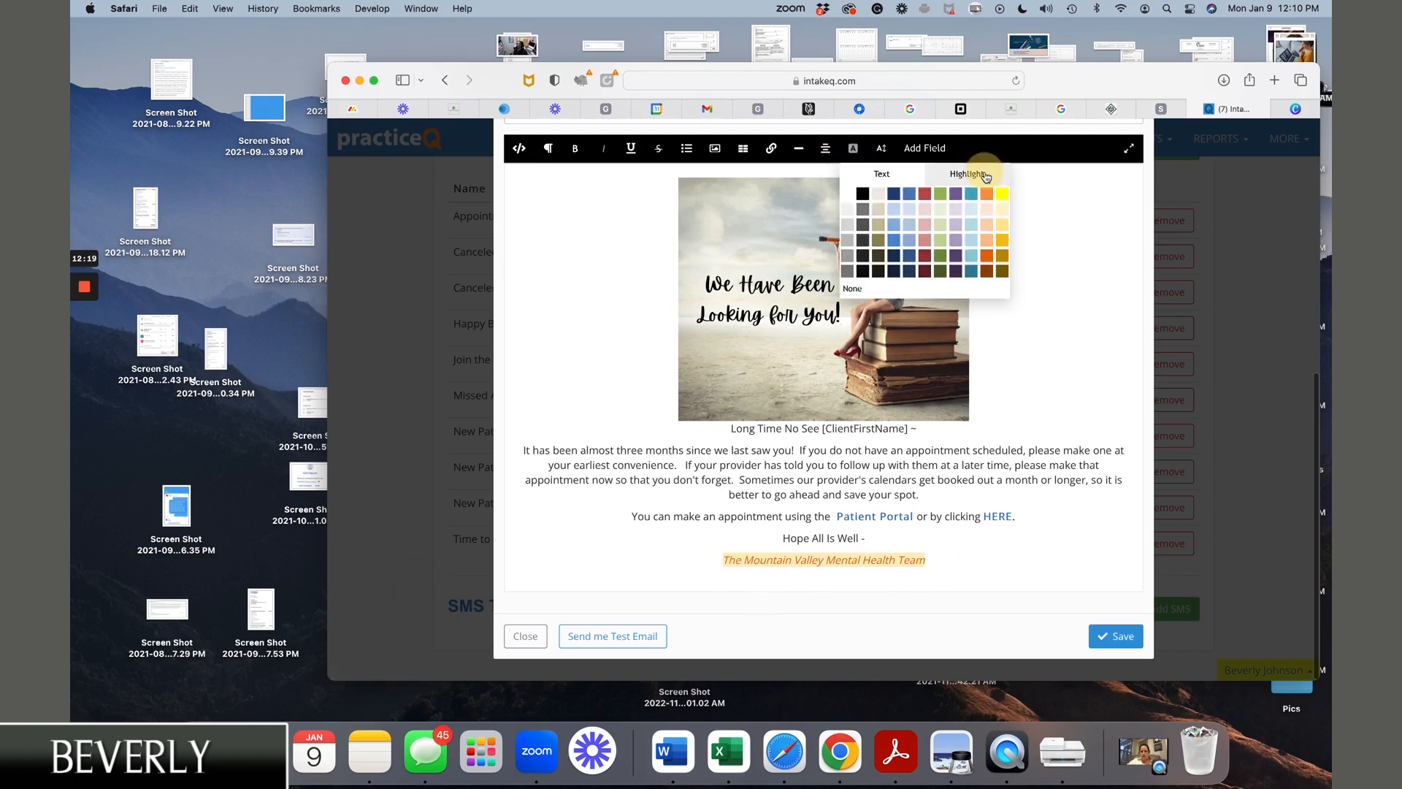
pyautogui.click(1001, 192)
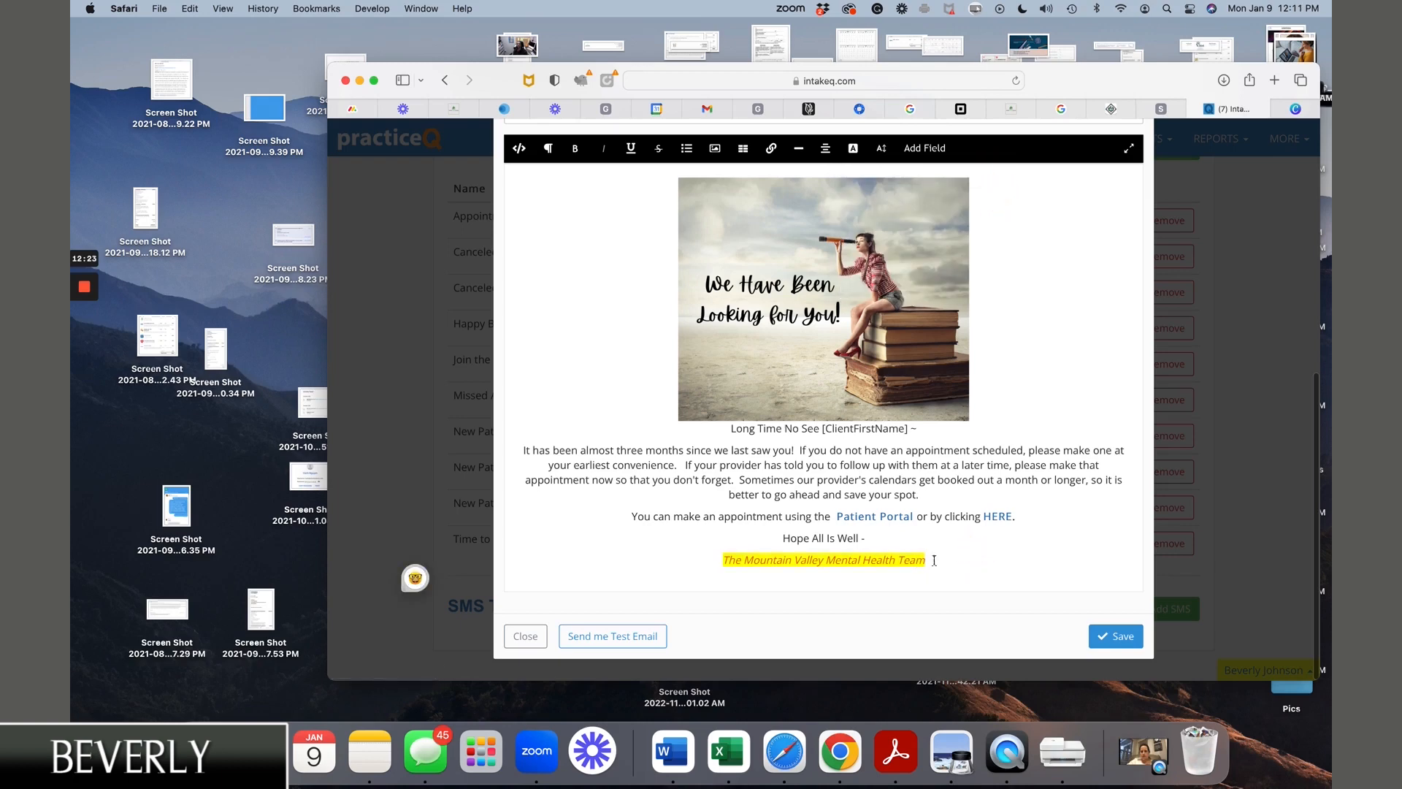
# Remove the highlight from the team signature and set its text color to black.
pyautogui.click(710, 562)
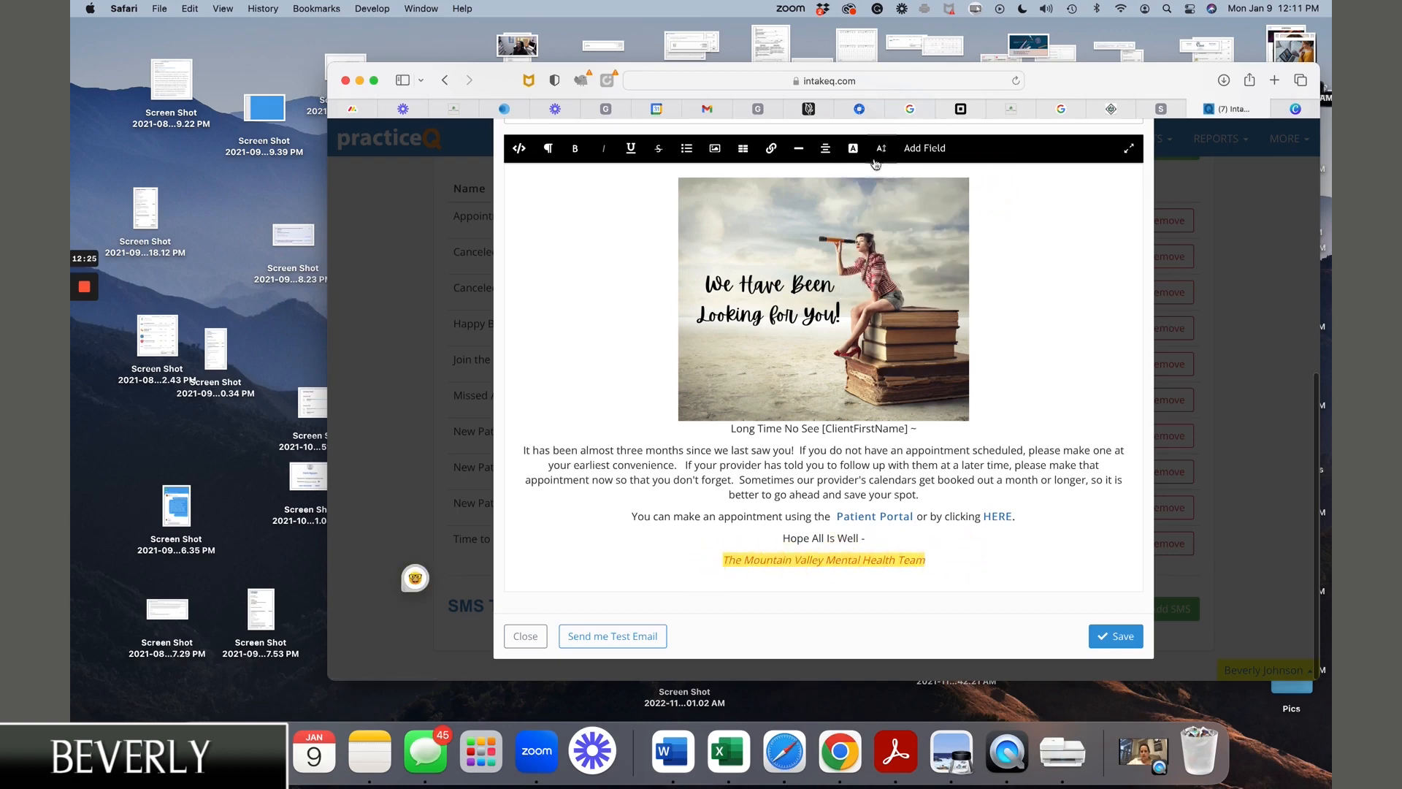
pyautogui.click(852, 148)
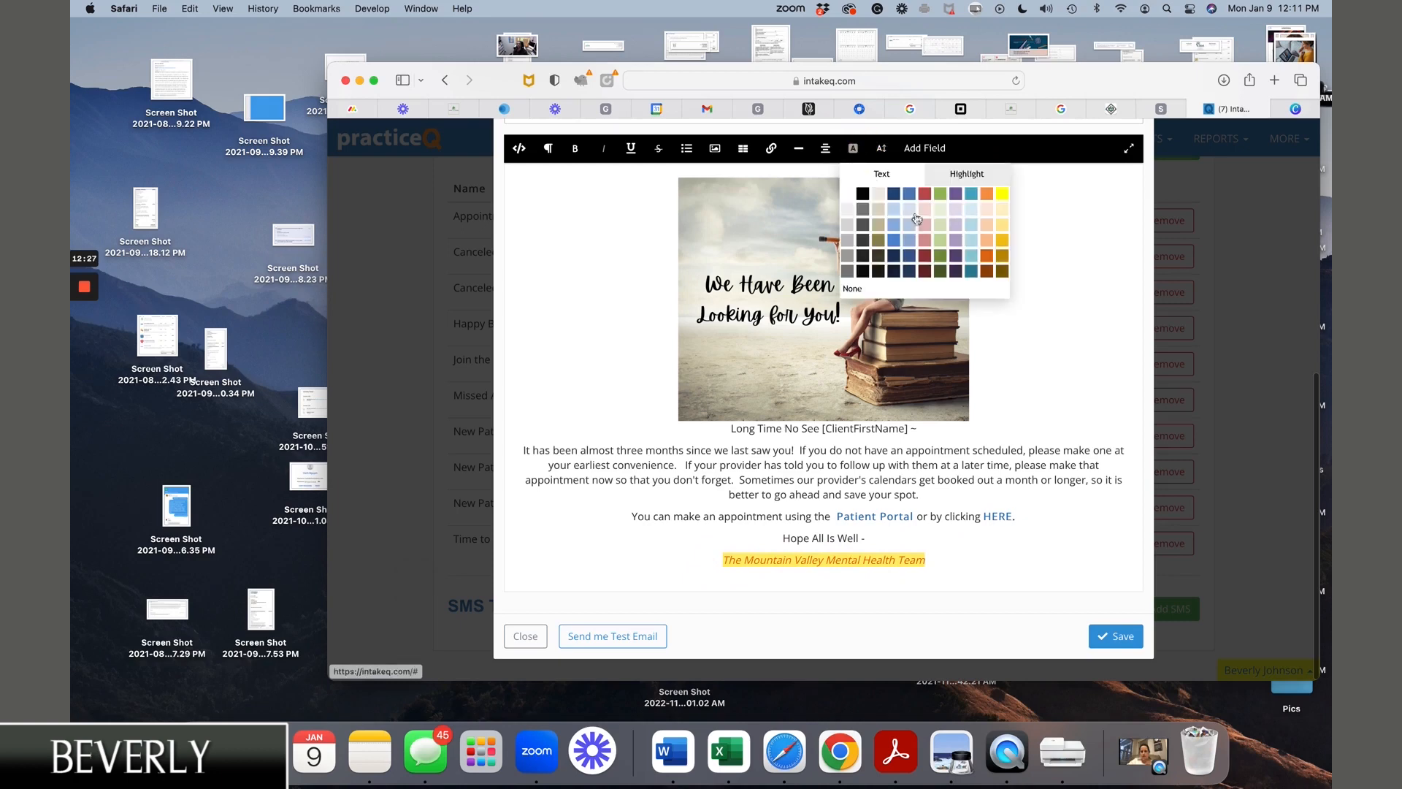
pyautogui.click(855, 289)
pyautogui.click(855, 154)
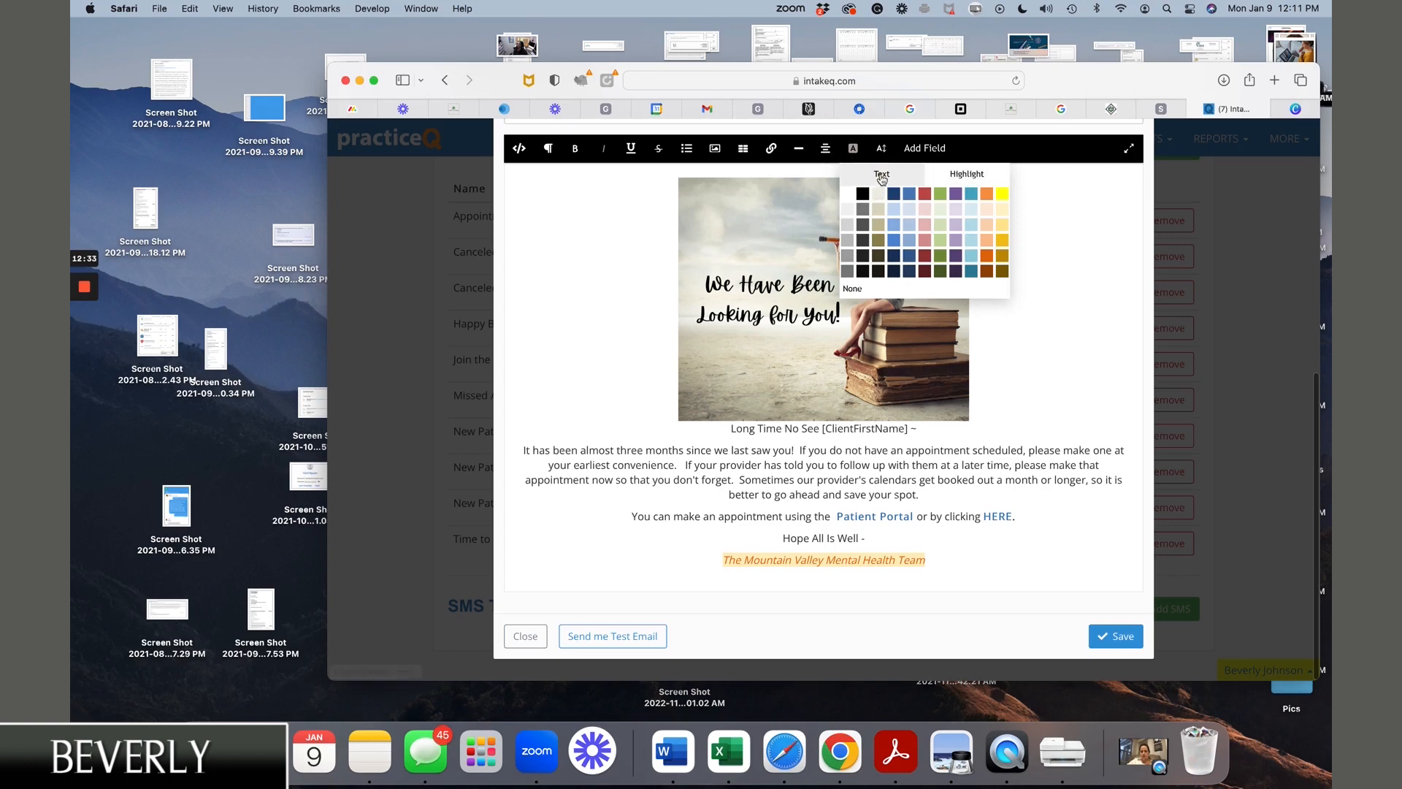
pyautogui.click(862, 193)
pyautogui.click(946, 566)
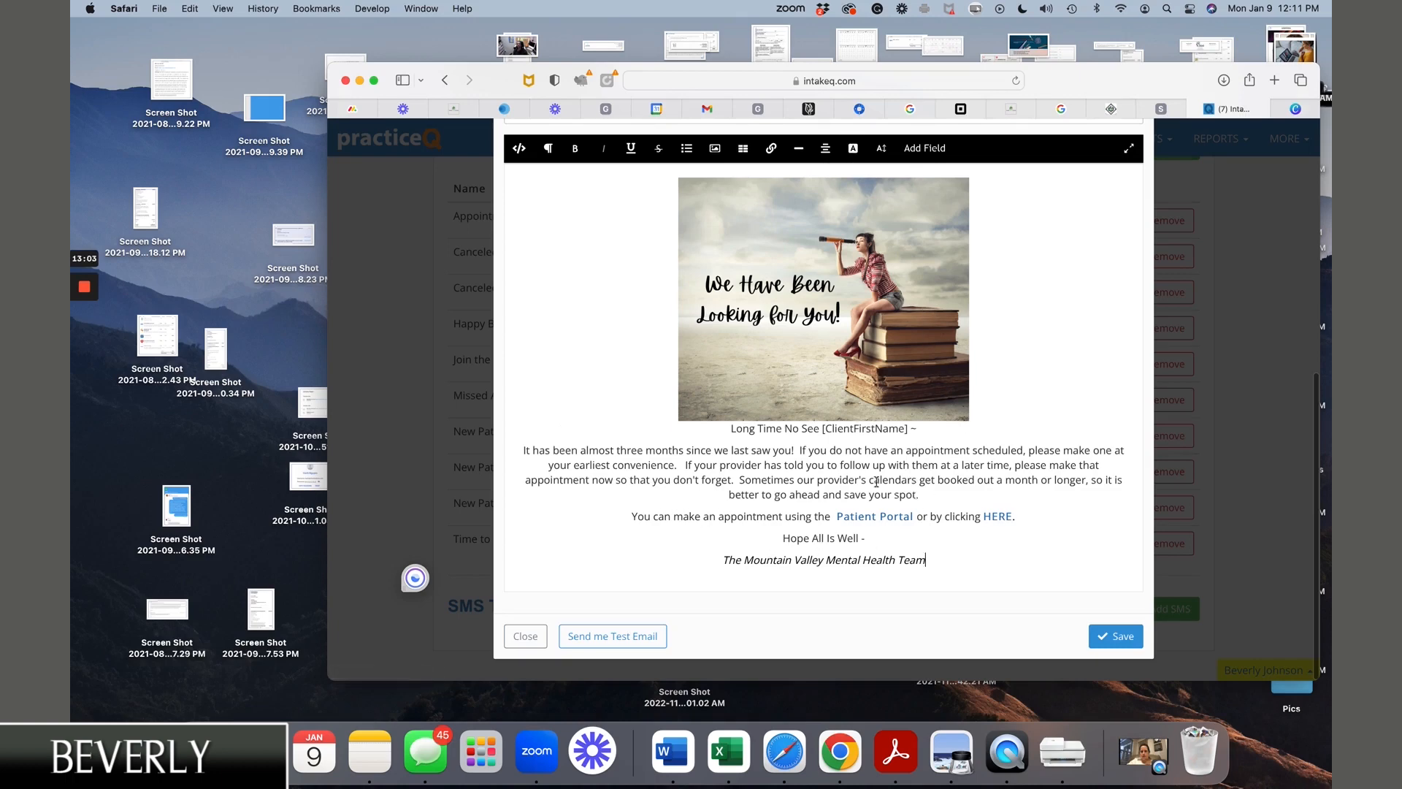
# Set the font size of the team signature line to 12px.
pyautogui.click(885, 151)
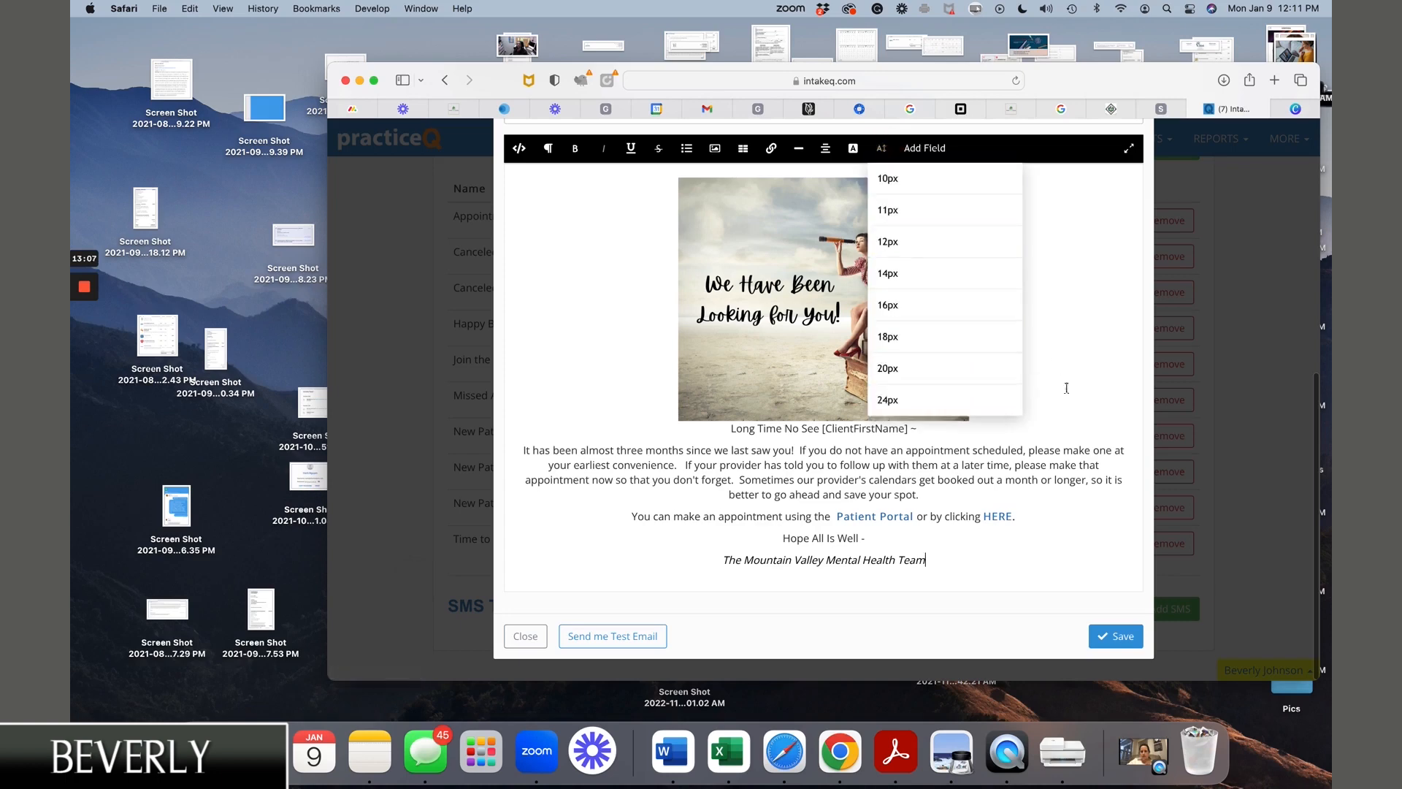
pyautogui.click(897, 553)
pyautogui.moveTo(937, 561); pyautogui.dragTo(725, 564)
pyautogui.click(881, 148)
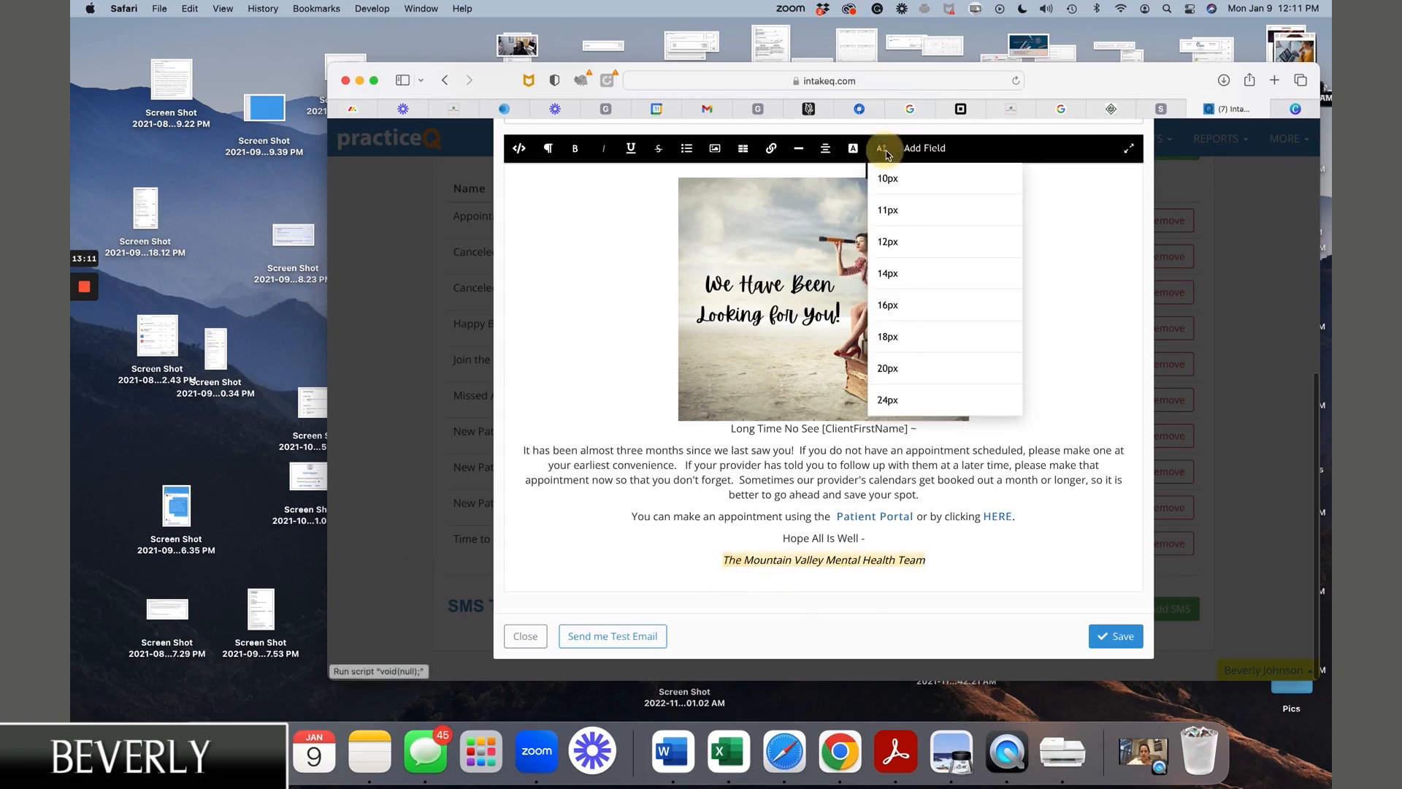
pyautogui.click(893, 244)
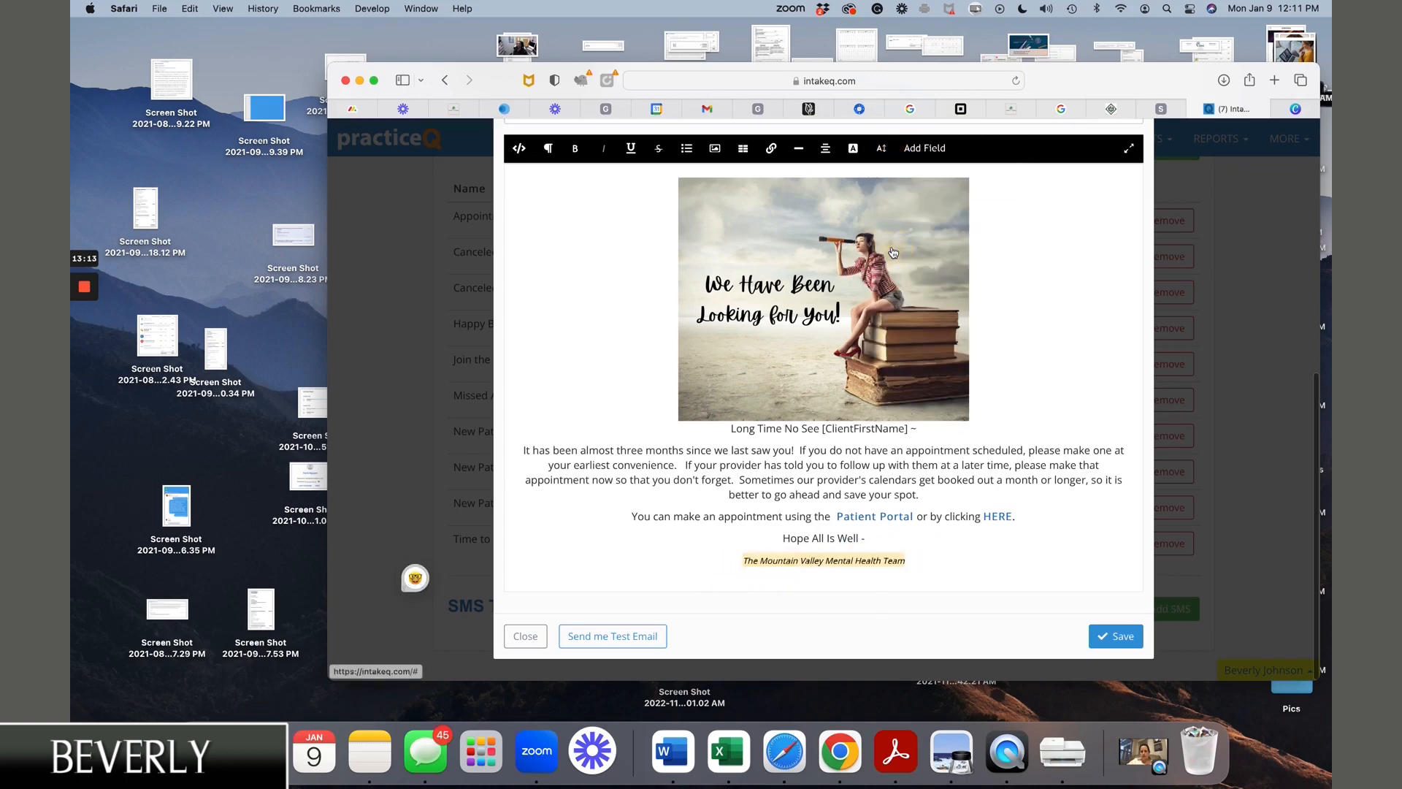
# Set the font size of the team signature line to 16px and deselect the text.
pyautogui.click(881, 148)
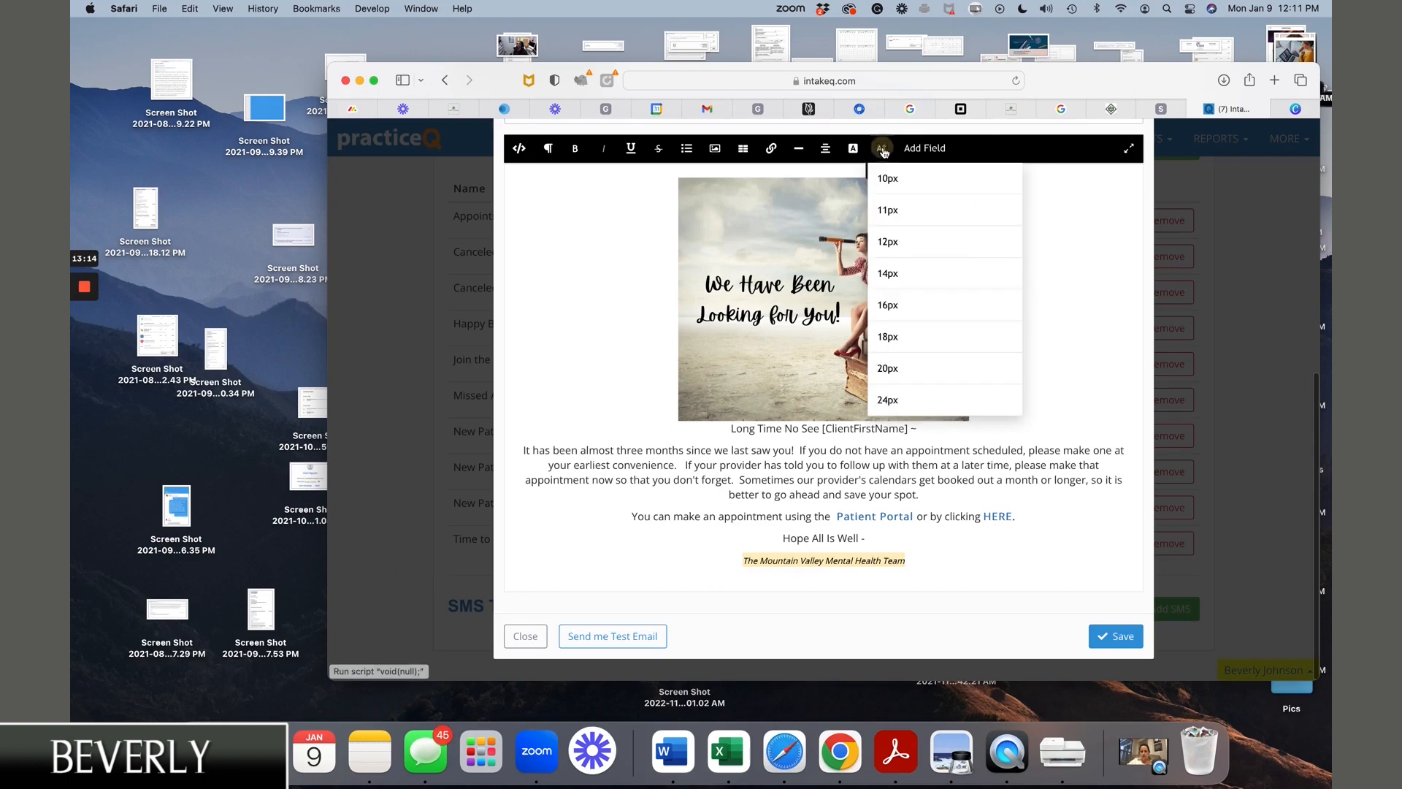
pyautogui.click(889, 313)
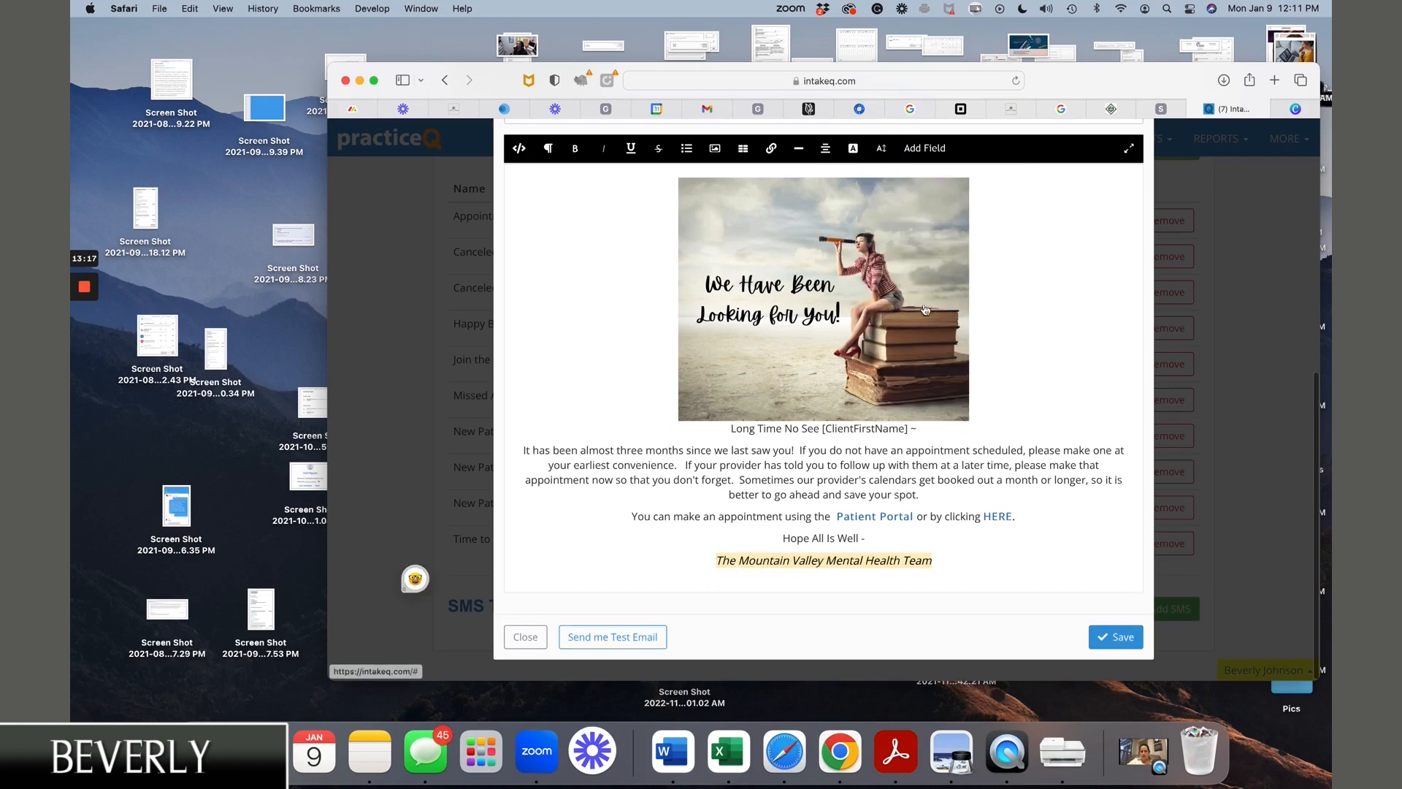
pyautogui.click(1063, 364)
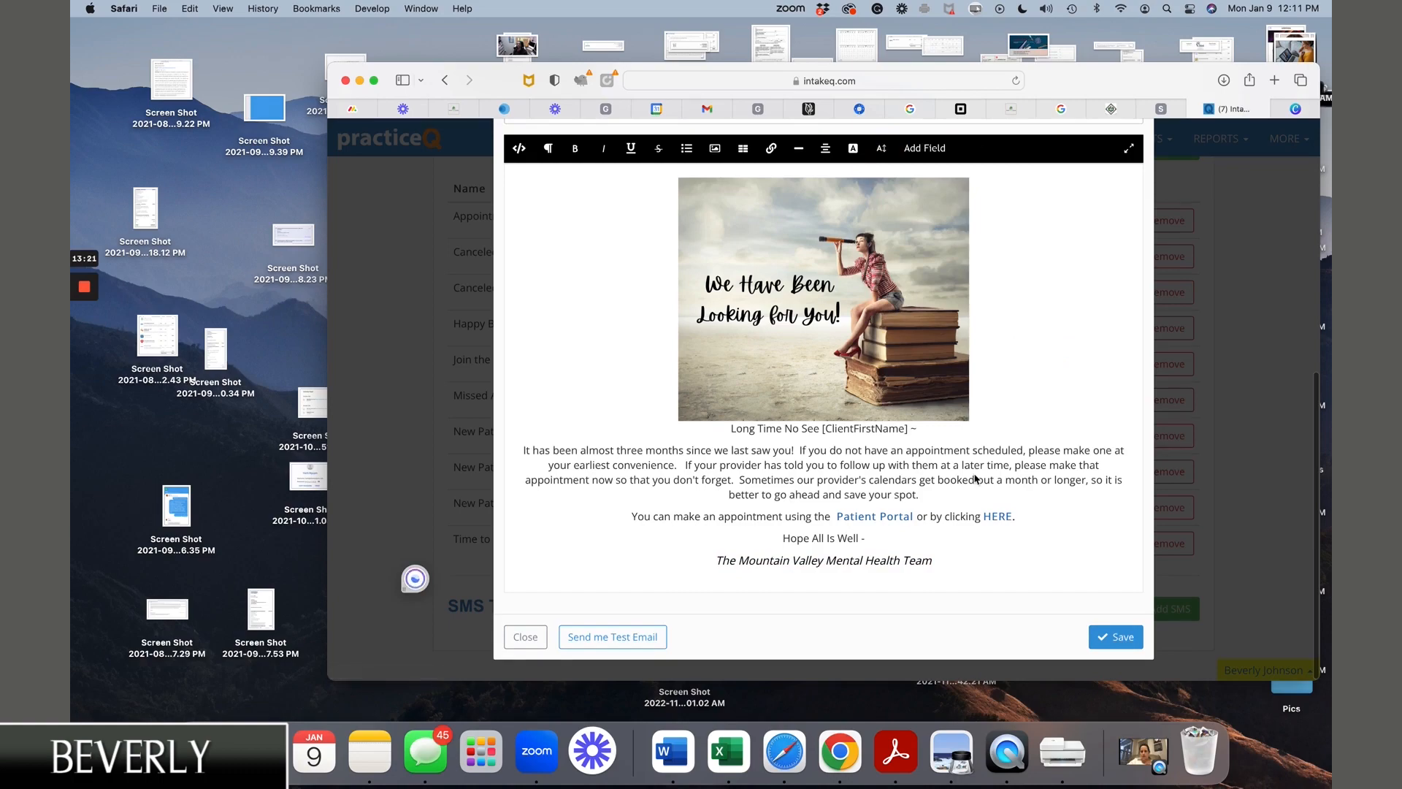
# Review the template's services, locations, practitioners, send timing, limit, active status, subject and email body.
pyautogui.scroll(3, 838, 377)
pyautogui.scroll(3, 838, 377)
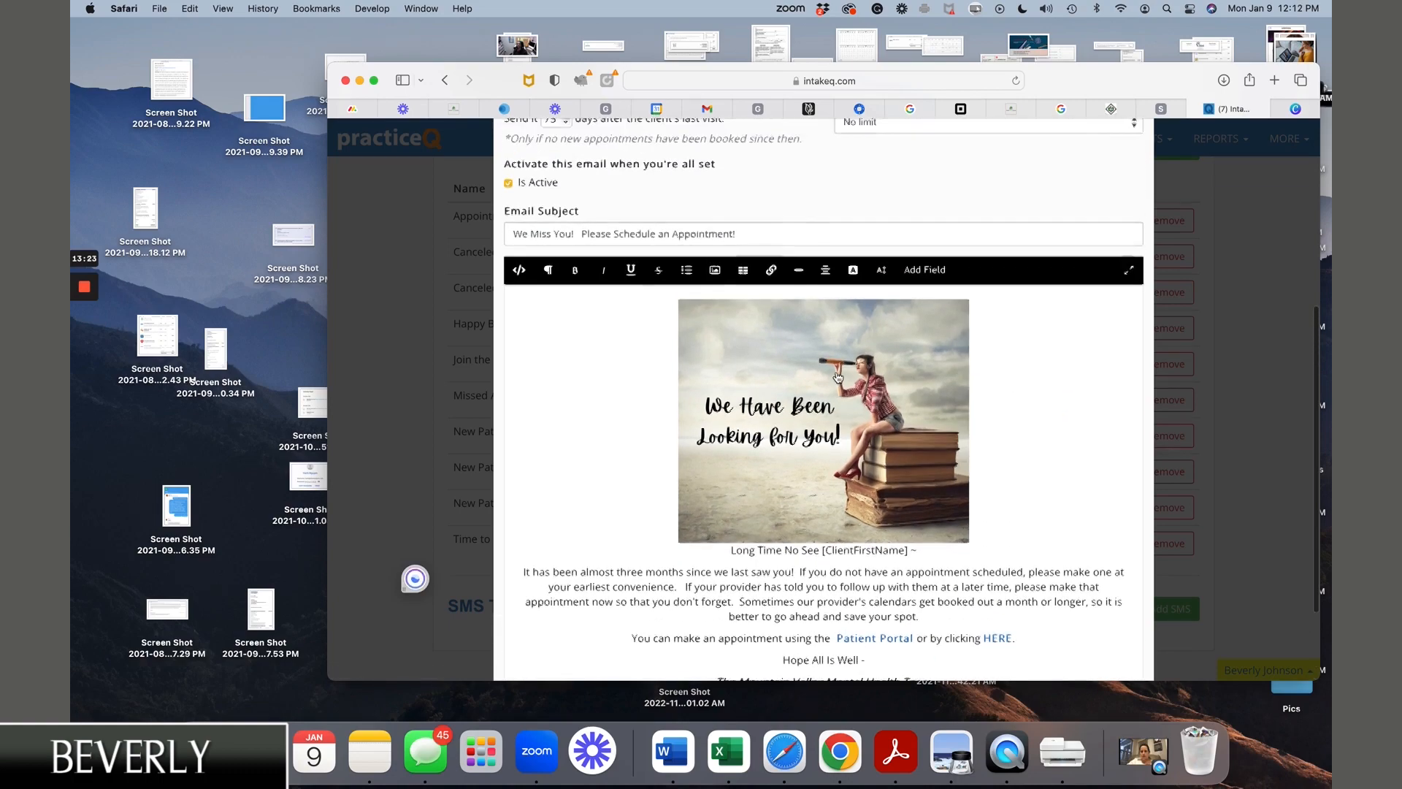
pyautogui.scroll(5, 806, 216)
pyautogui.scroll(2, 806, 216)
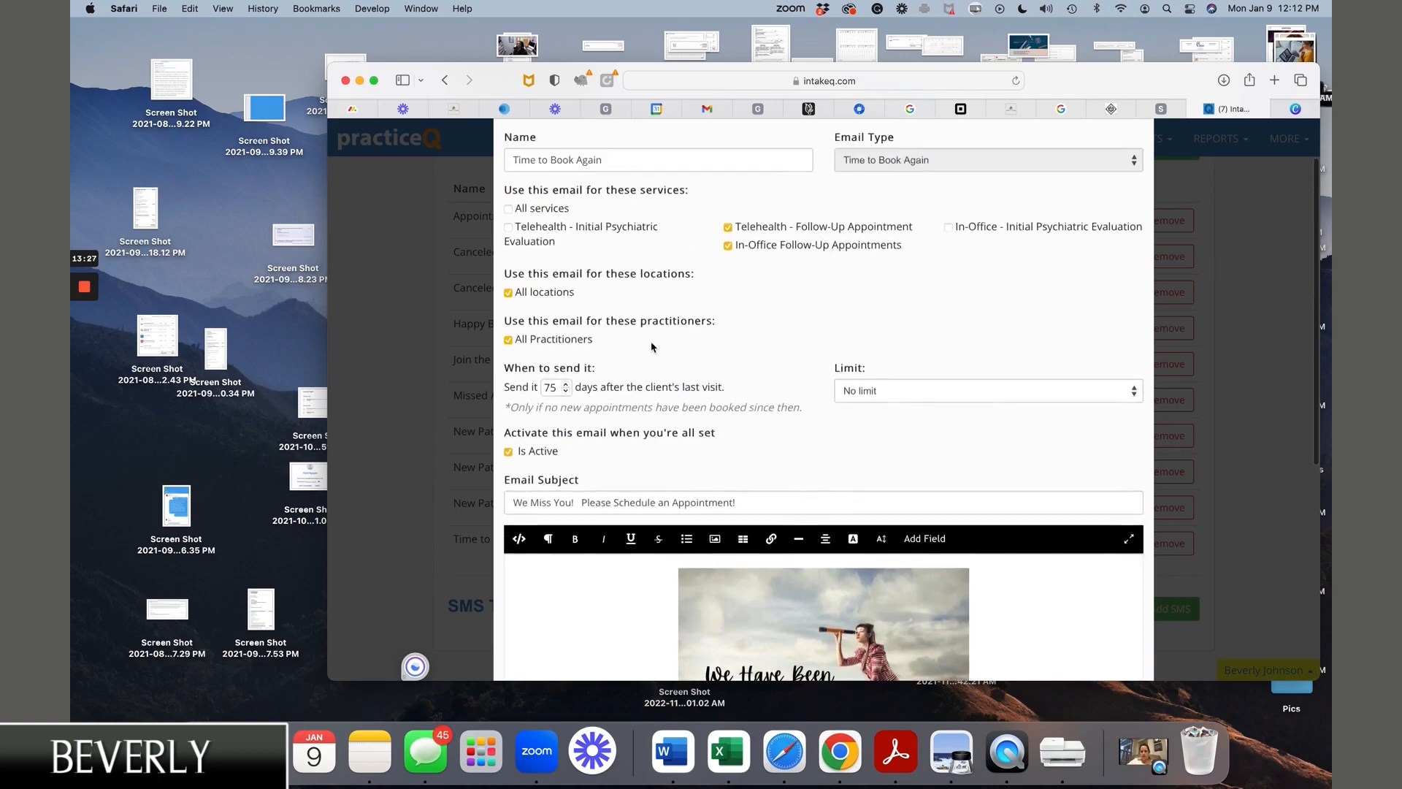
pyautogui.scroll(-5, 791, 509)
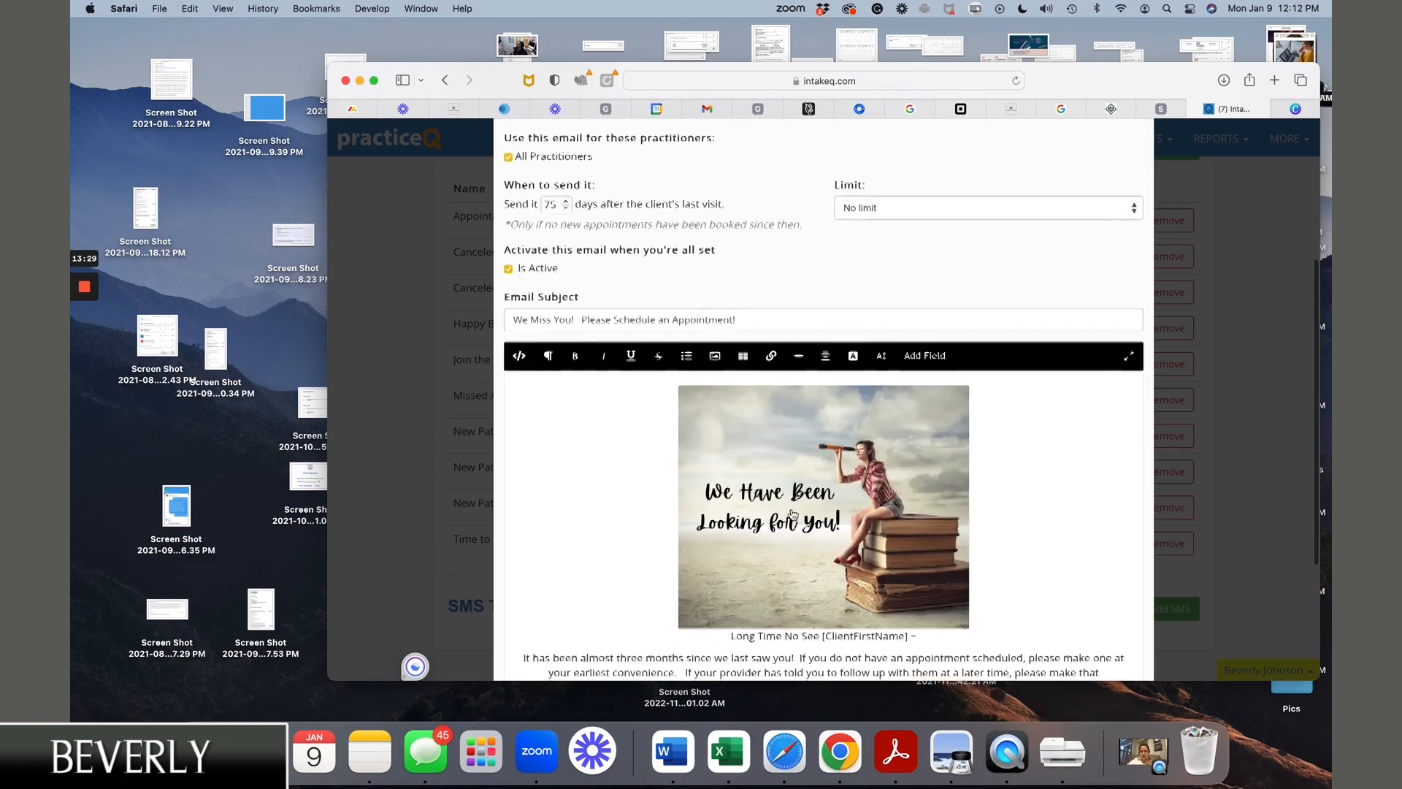
pyautogui.scroll(6, 684, 318)
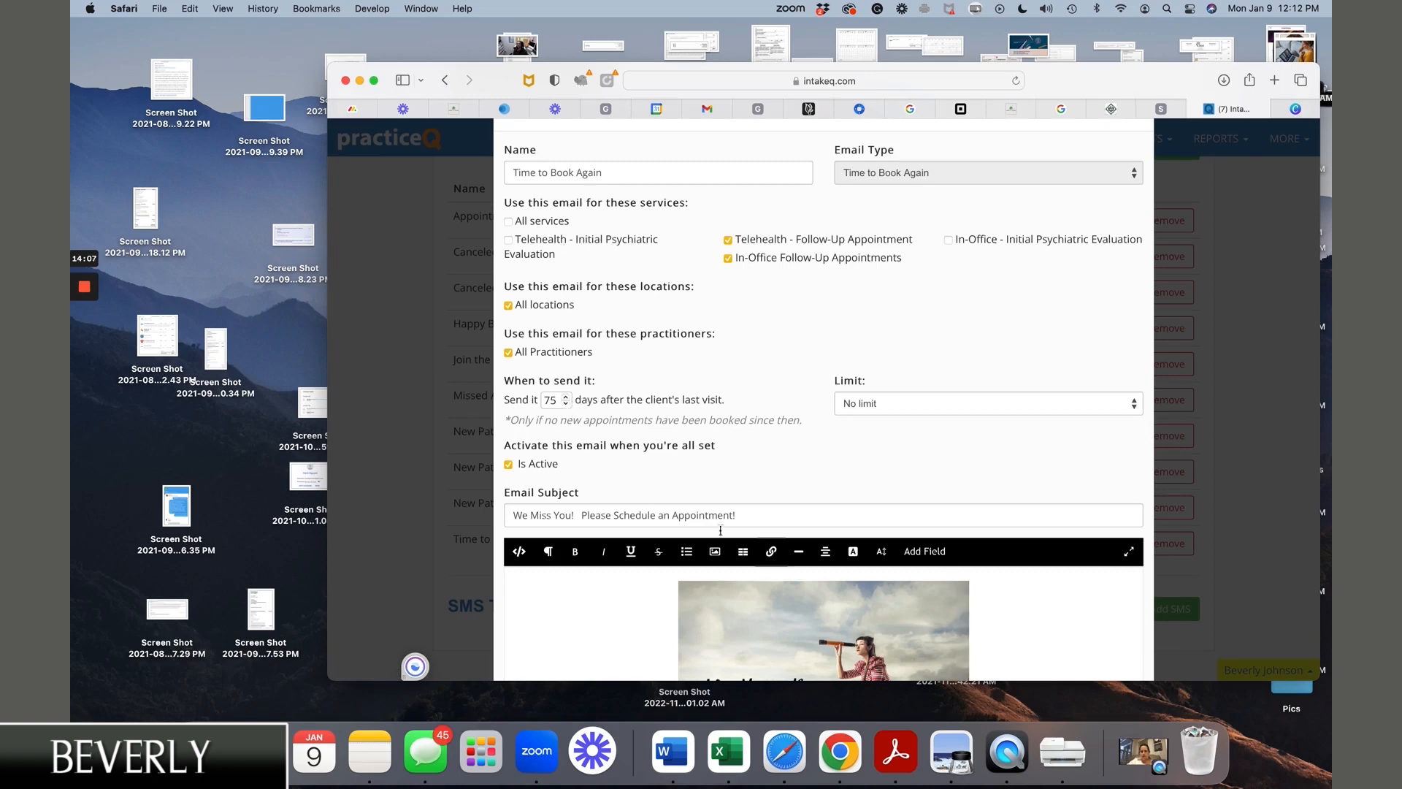
pyautogui.scroll(-6, 824, 594)
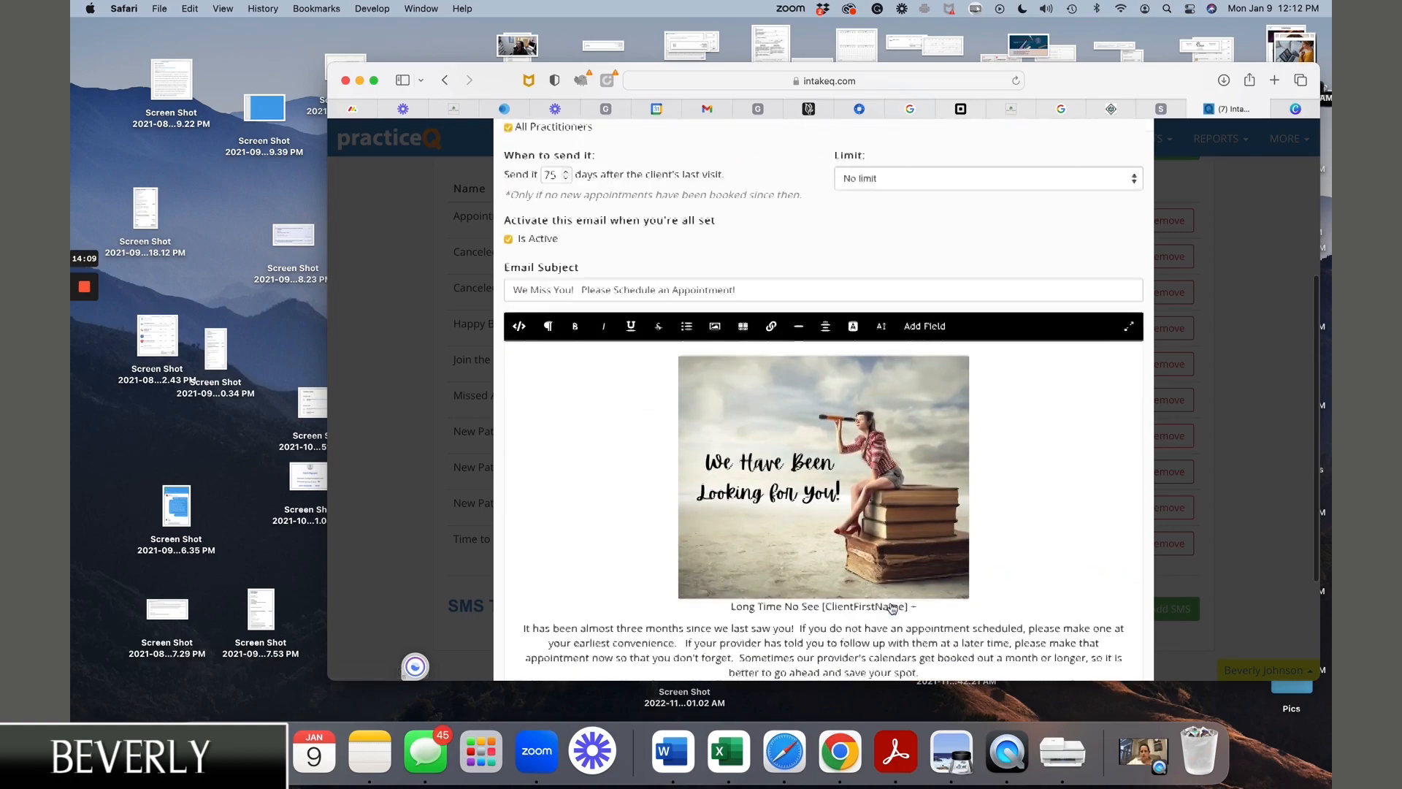
pyautogui.scroll(-5, 891, 608)
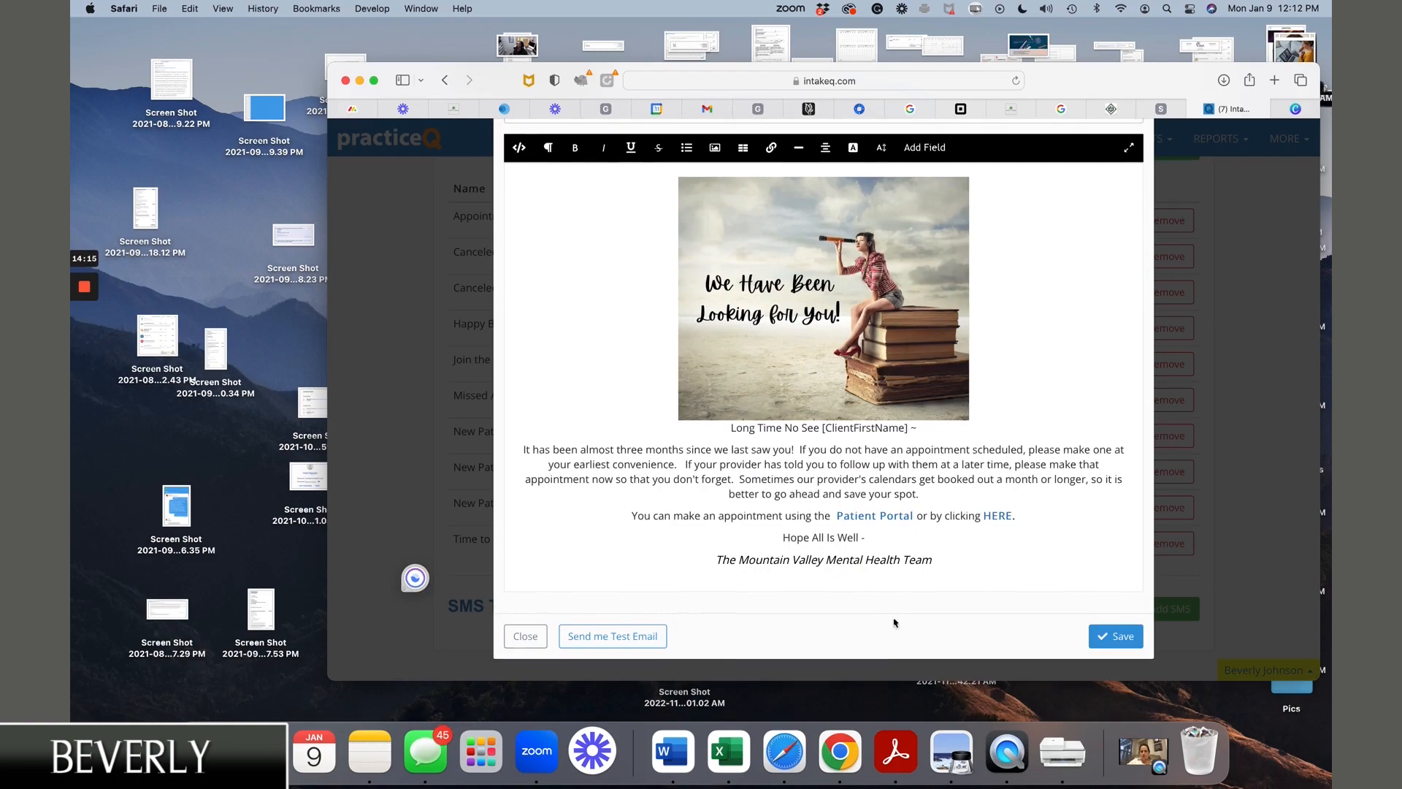
pyautogui.scroll(6, 646, 219)
pyautogui.scroll(4, 646, 219)
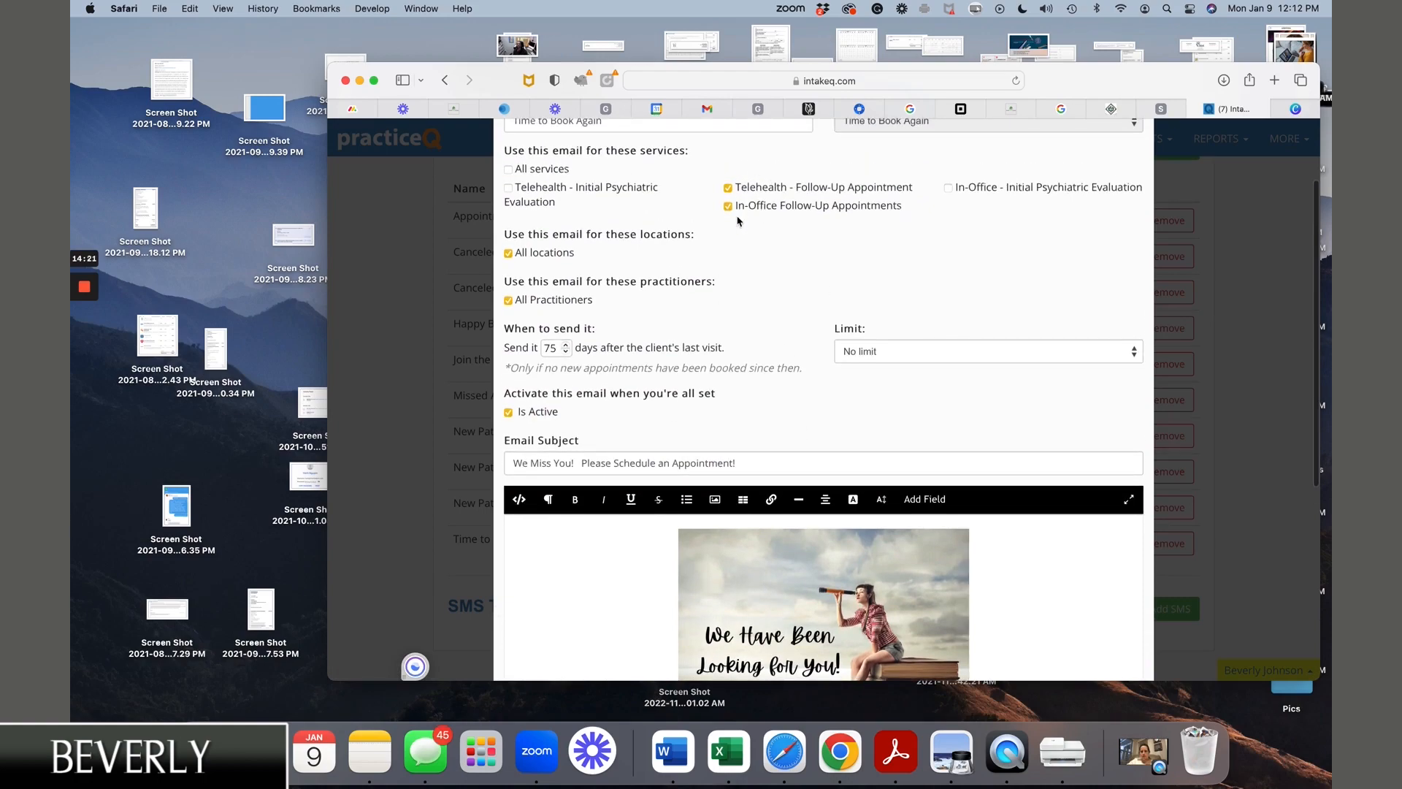
# Save the Time to Book Again email template and return to the template list.
pyautogui.scroll(-10, 737, 220)
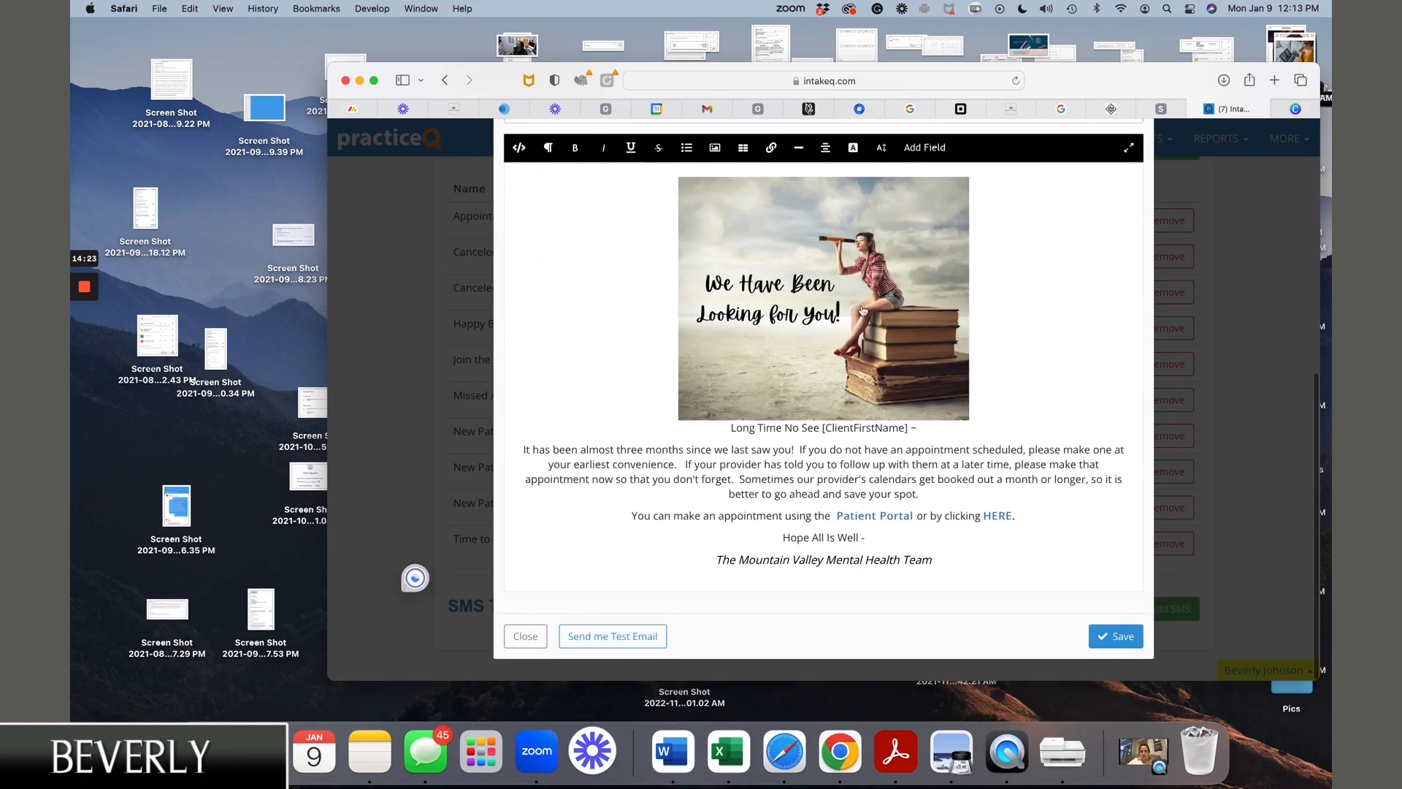
pyautogui.click(1109, 632)
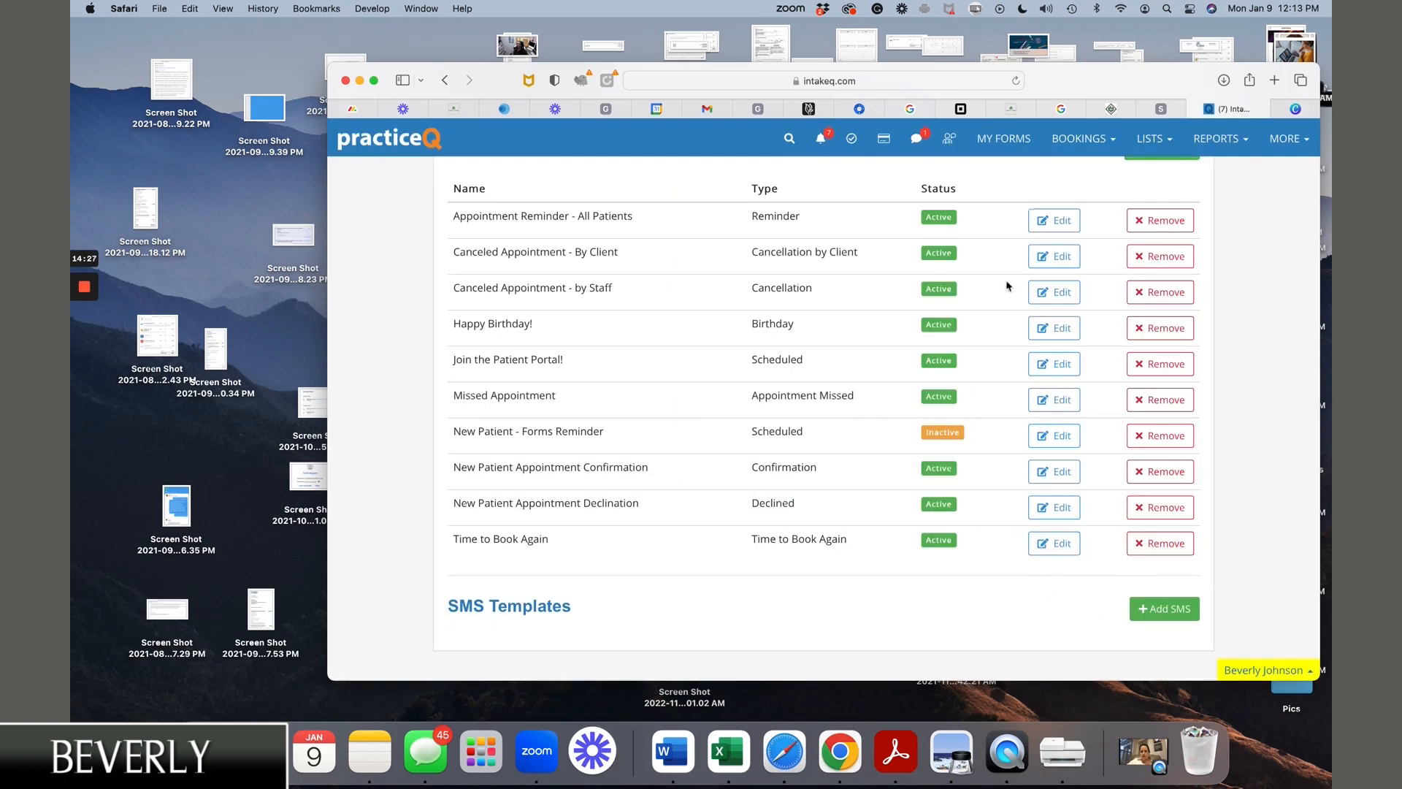
# Open the Time to Book Again email template and send a test email of it.
pyautogui.click(1054, 542)
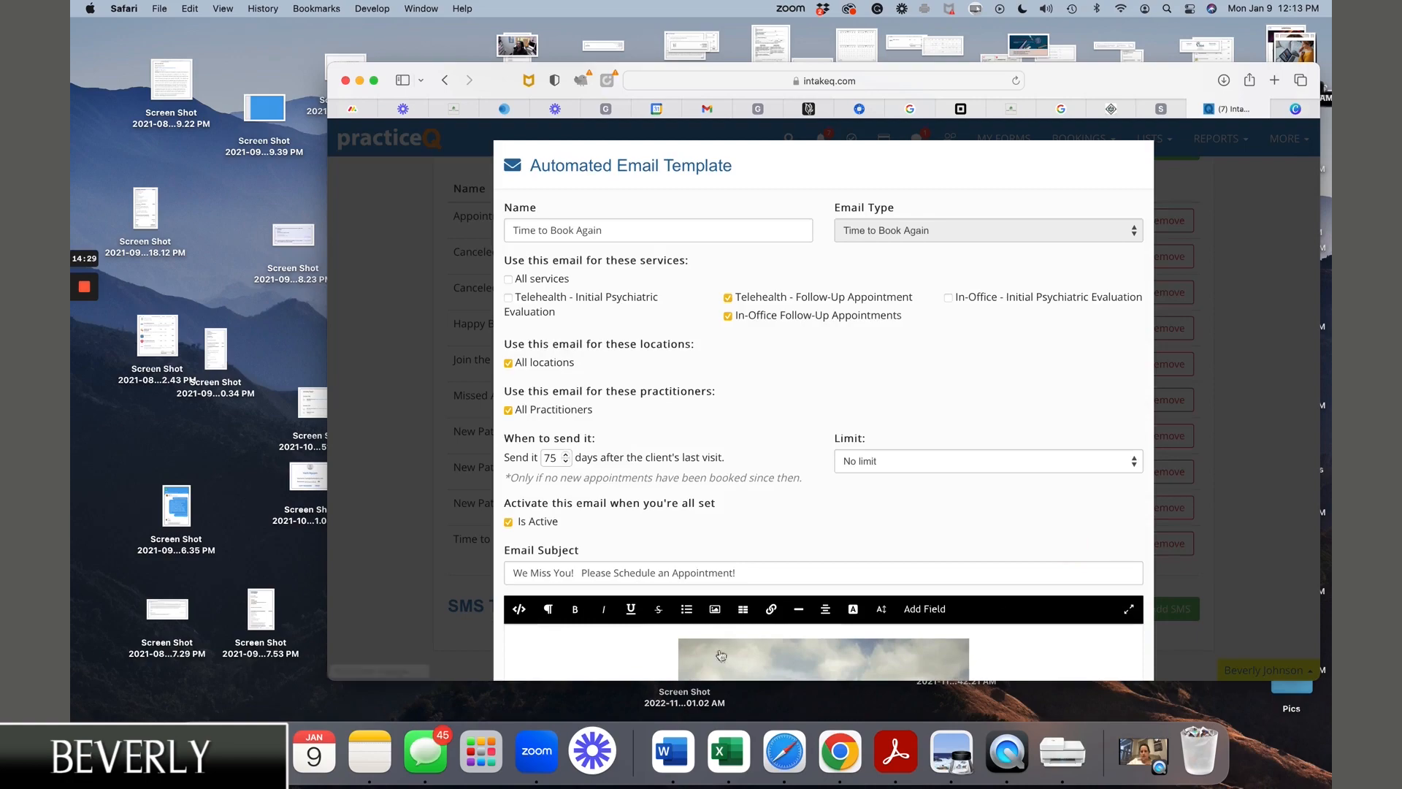
pyautogui.scroll(-10, 823, 641)
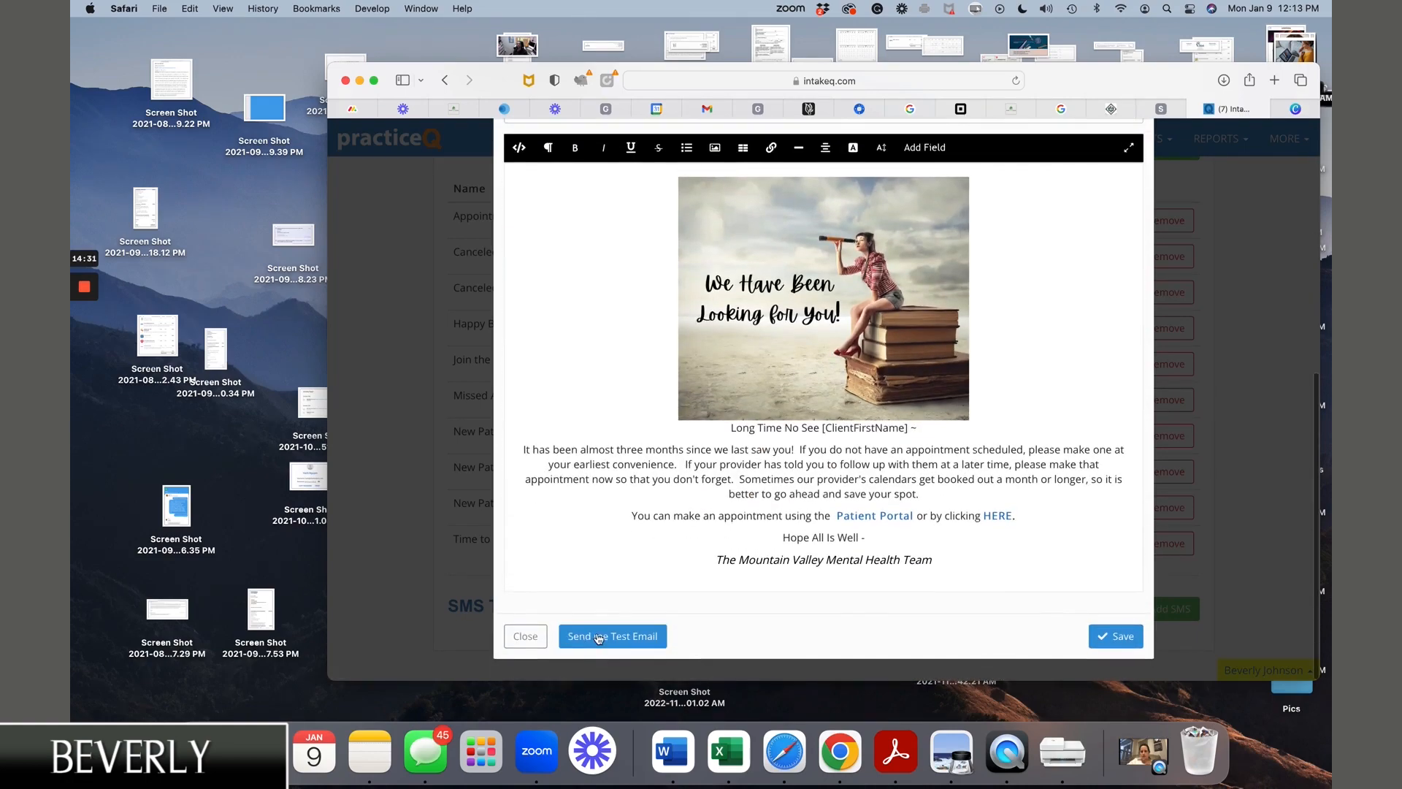
pyautogui.click(598, 637)
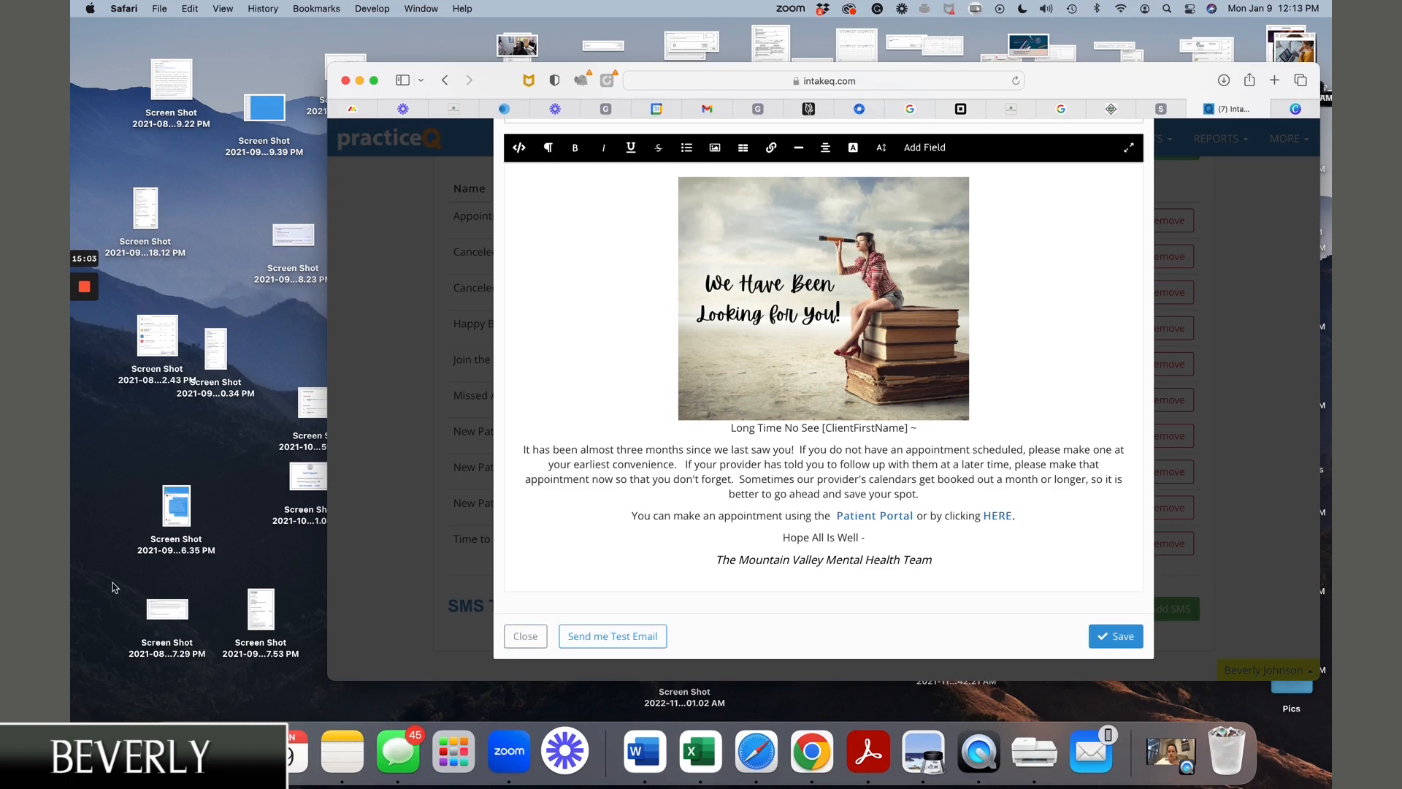
# Switch to Gmail and examine the sender, subject, image and greeting in the first phone screenshot of the test email.
pyautogui.click(85, 344)
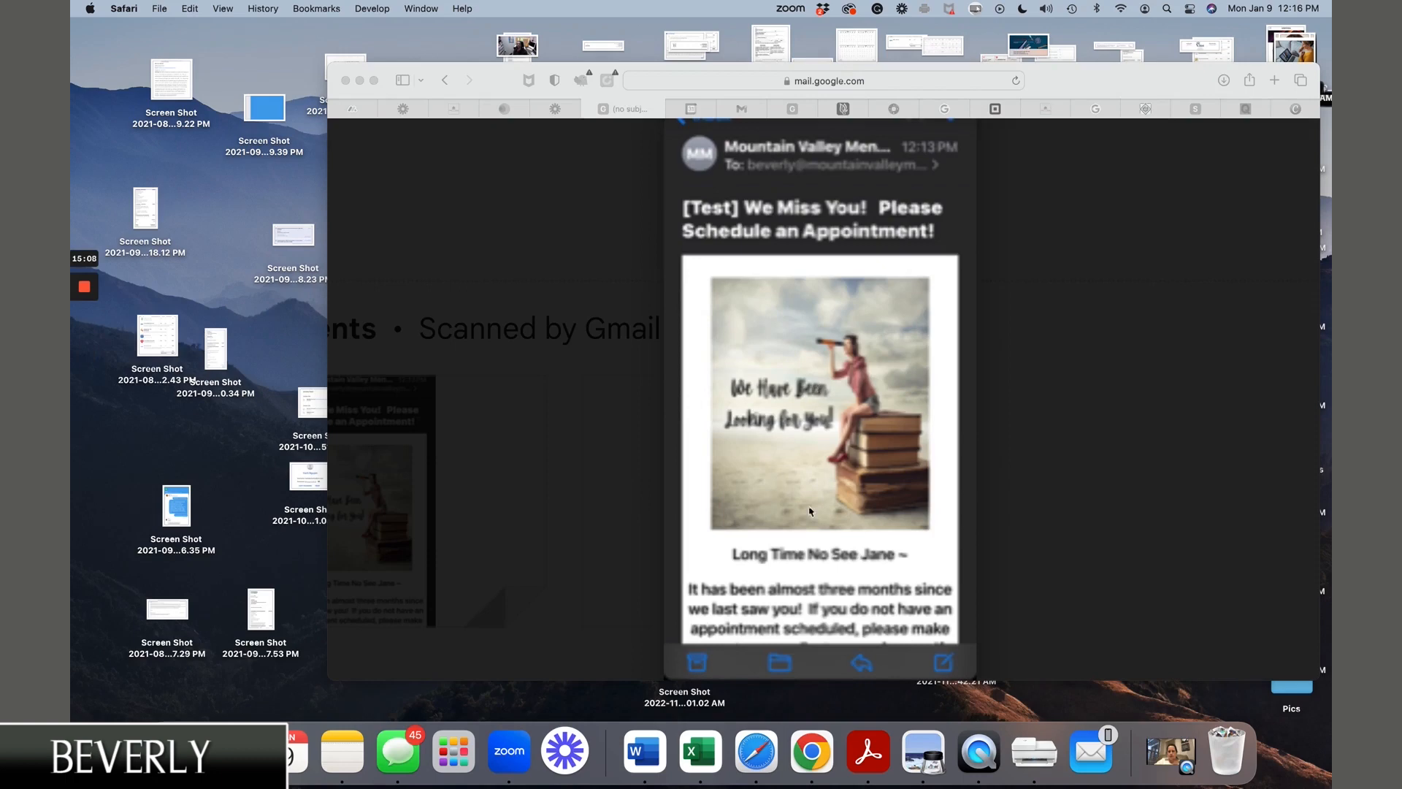
pyautogui.scroll(-2, 823, 511)
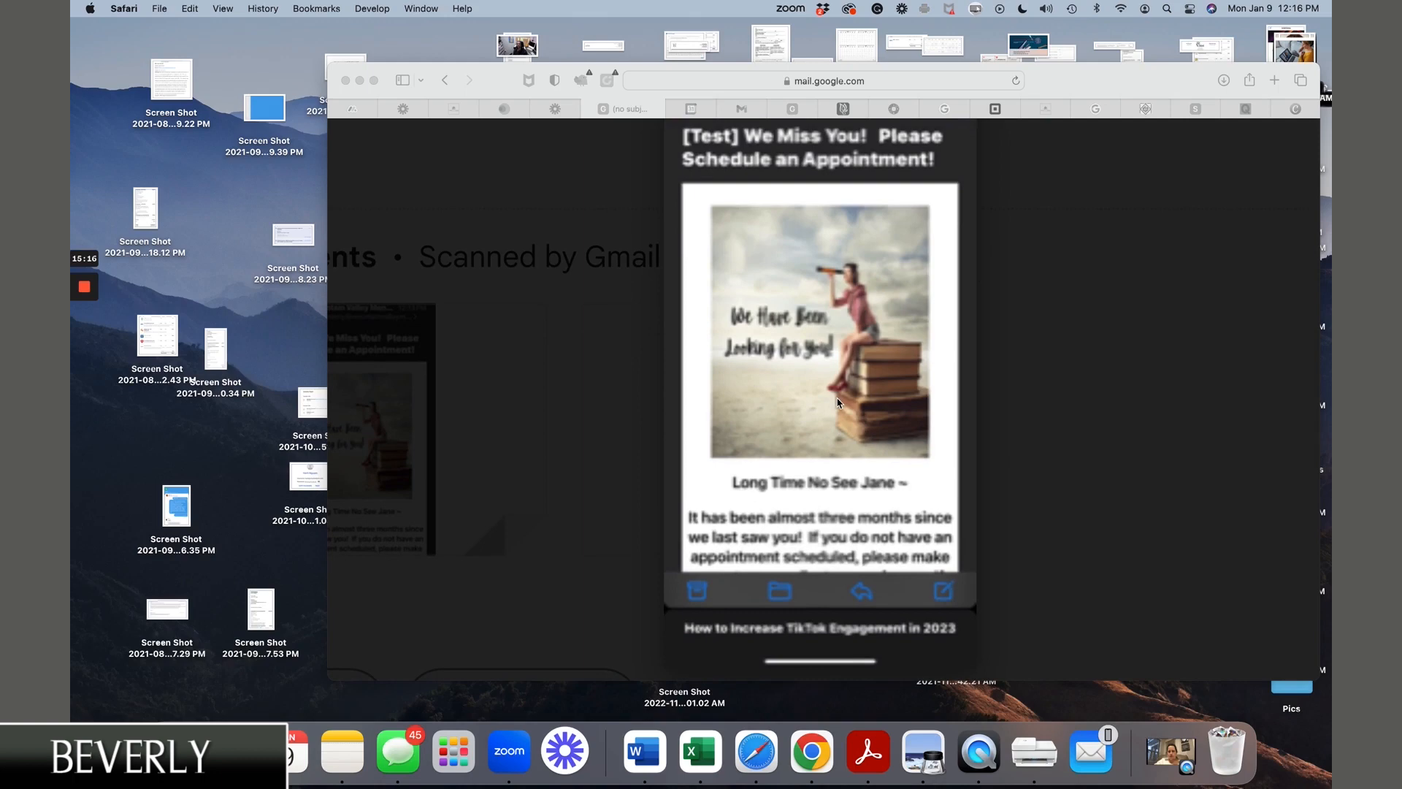
pyautogui.scroll(5, 838, 402)
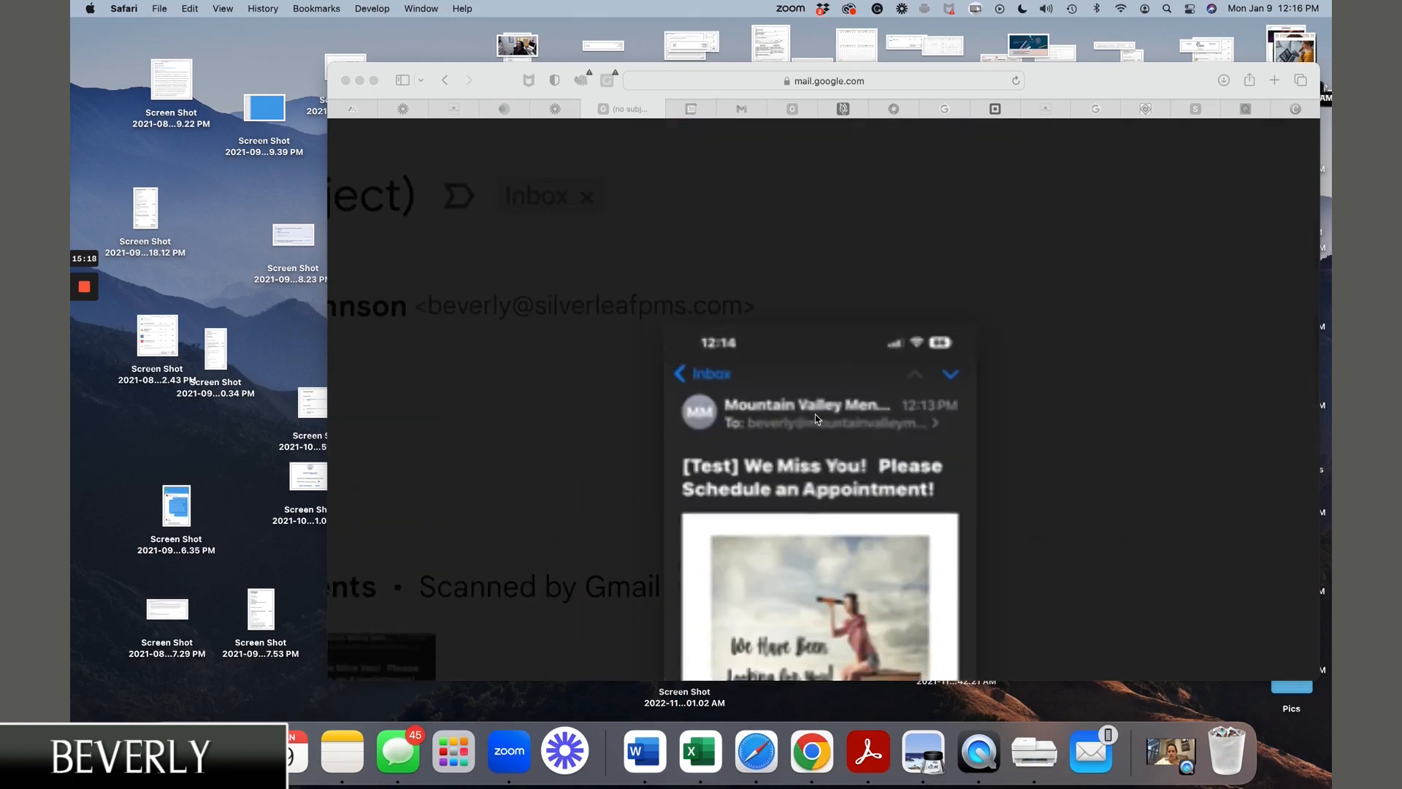
pyautogui.click(1066, 290)
pyautogui.scroll(-5, 777, 418)
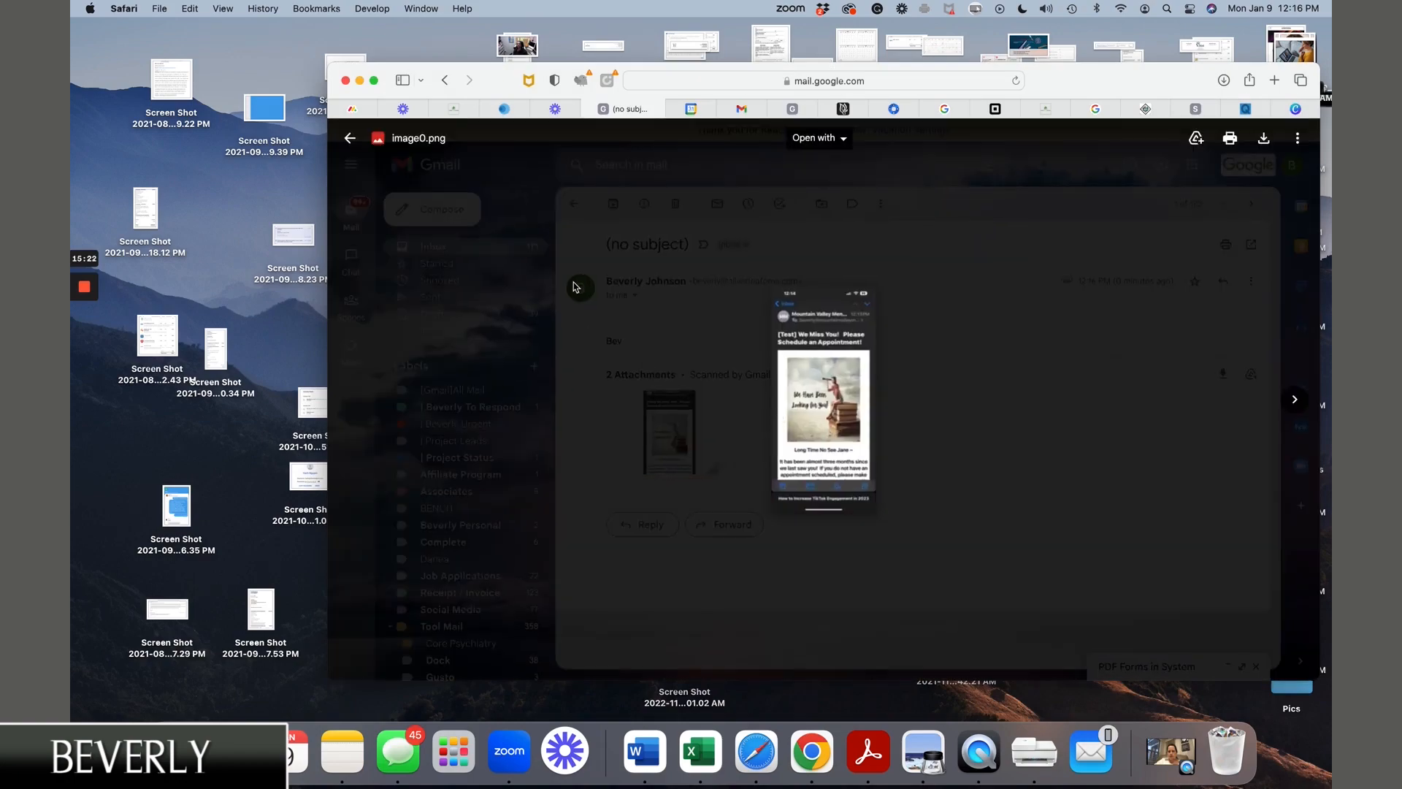
# Examine the message text, booking links and signature in the second phone screenshot of the test email, and close the preview.
pyautogui.click(350, 141)
pyautogui.click(845, 458)
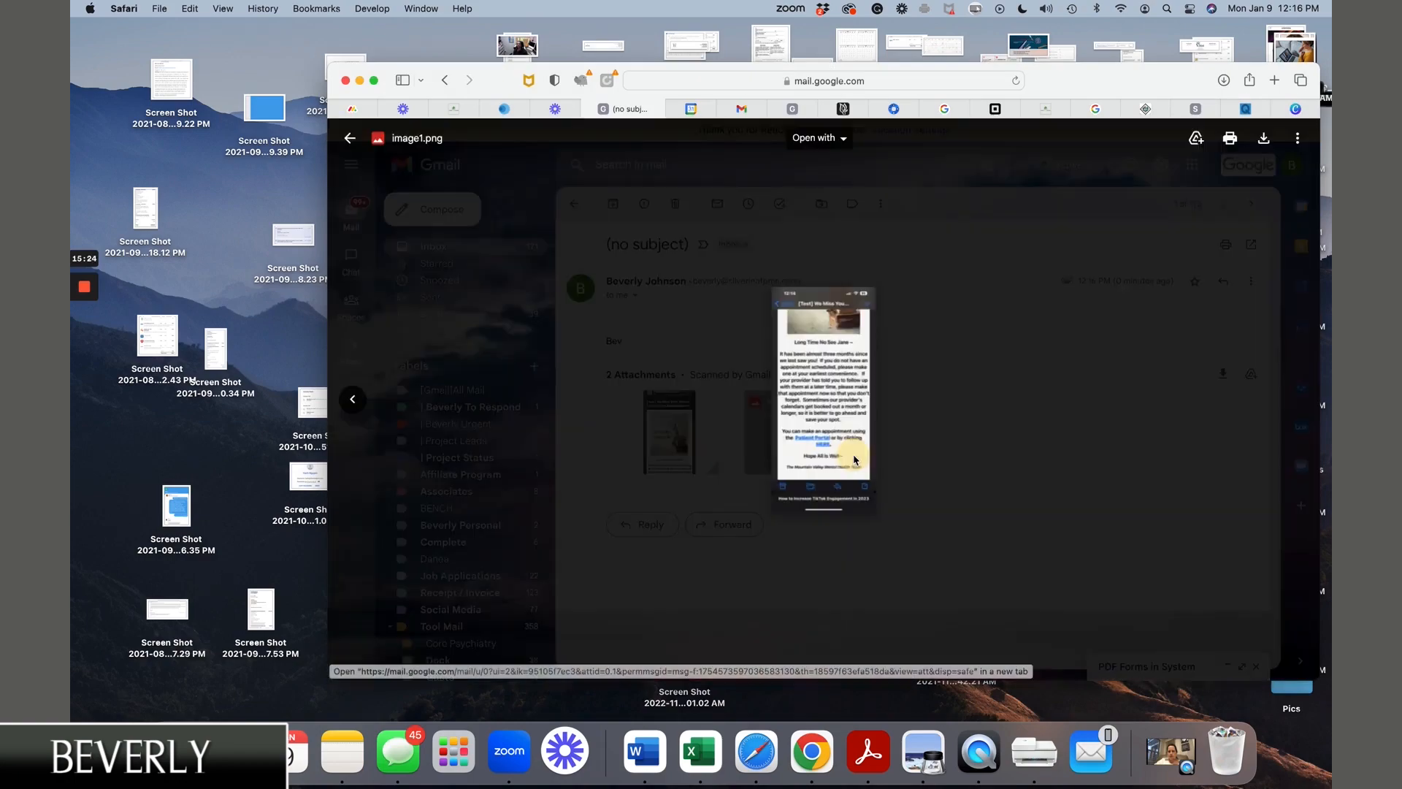
pyautogui.scroll(5, 845, 459)
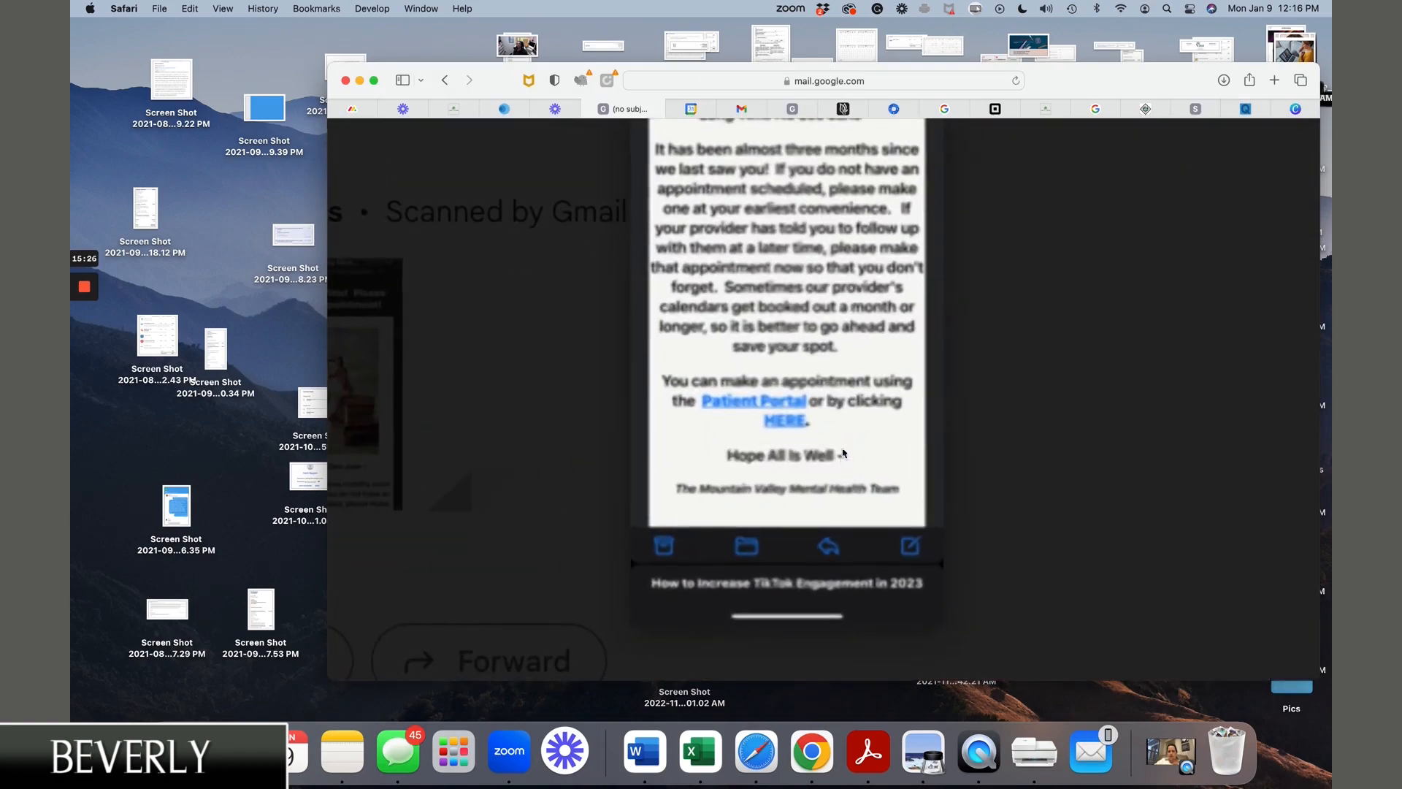
pyautogui.scroll(2, 845, 395)
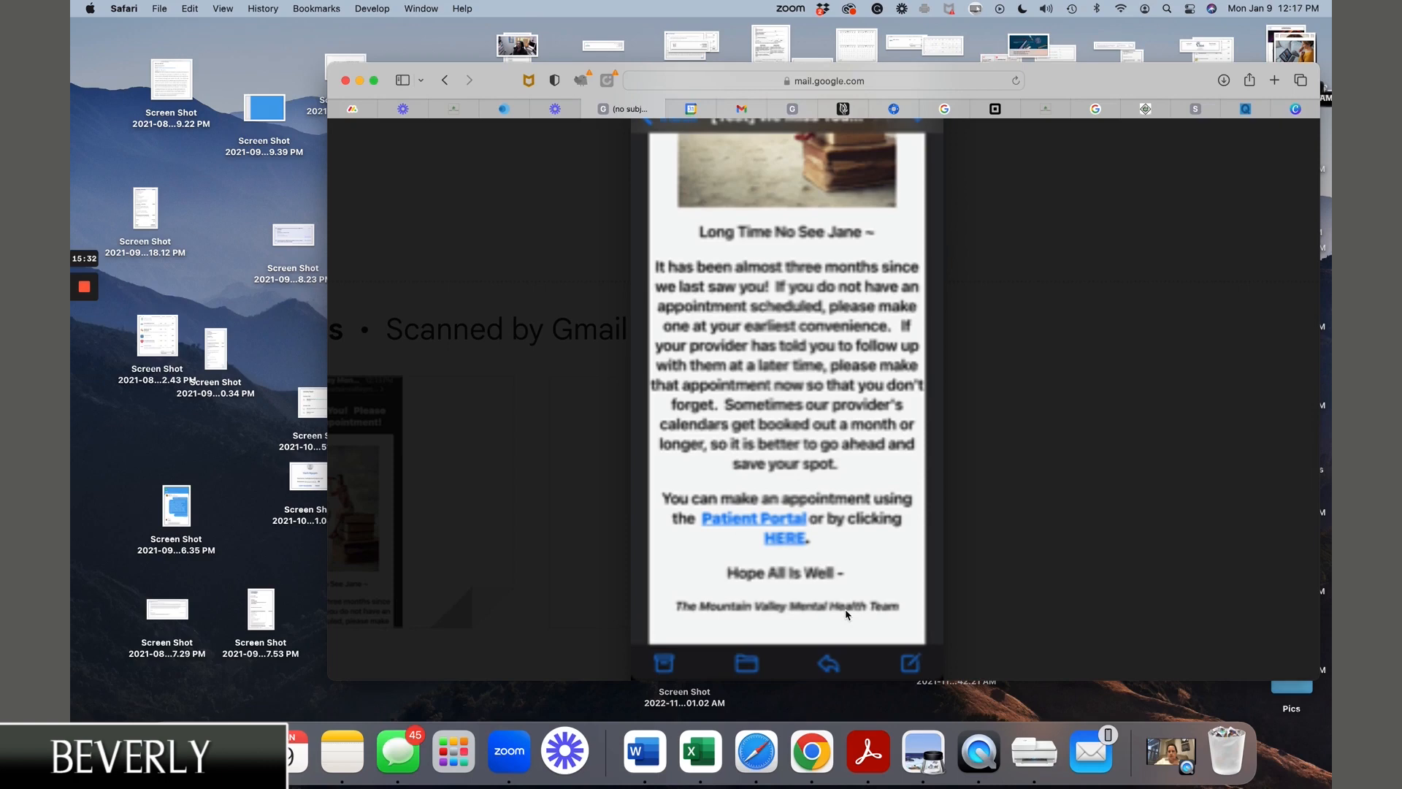
pyautogui.scroll(2, 804, 421)
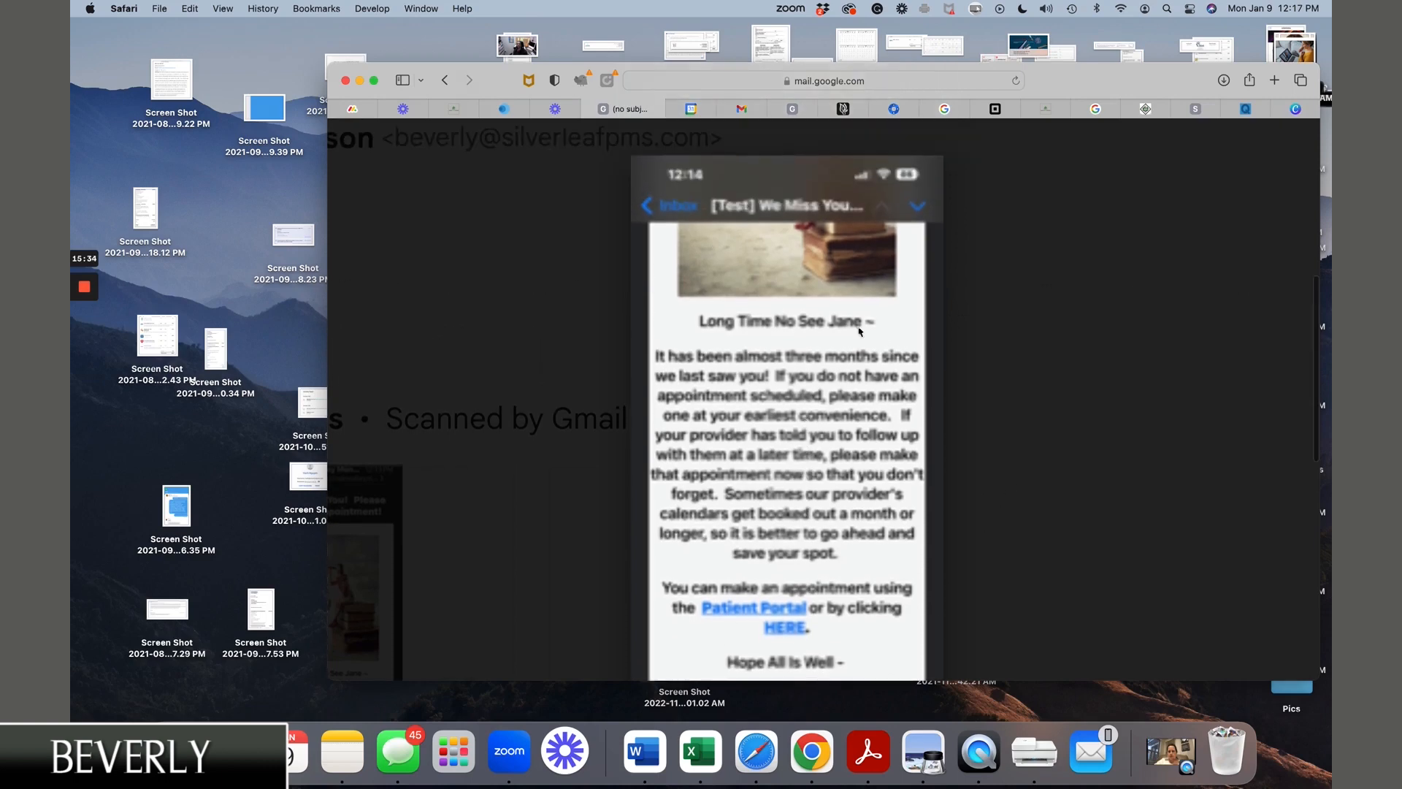
pyautogui.scroll(-5, 465, 159)
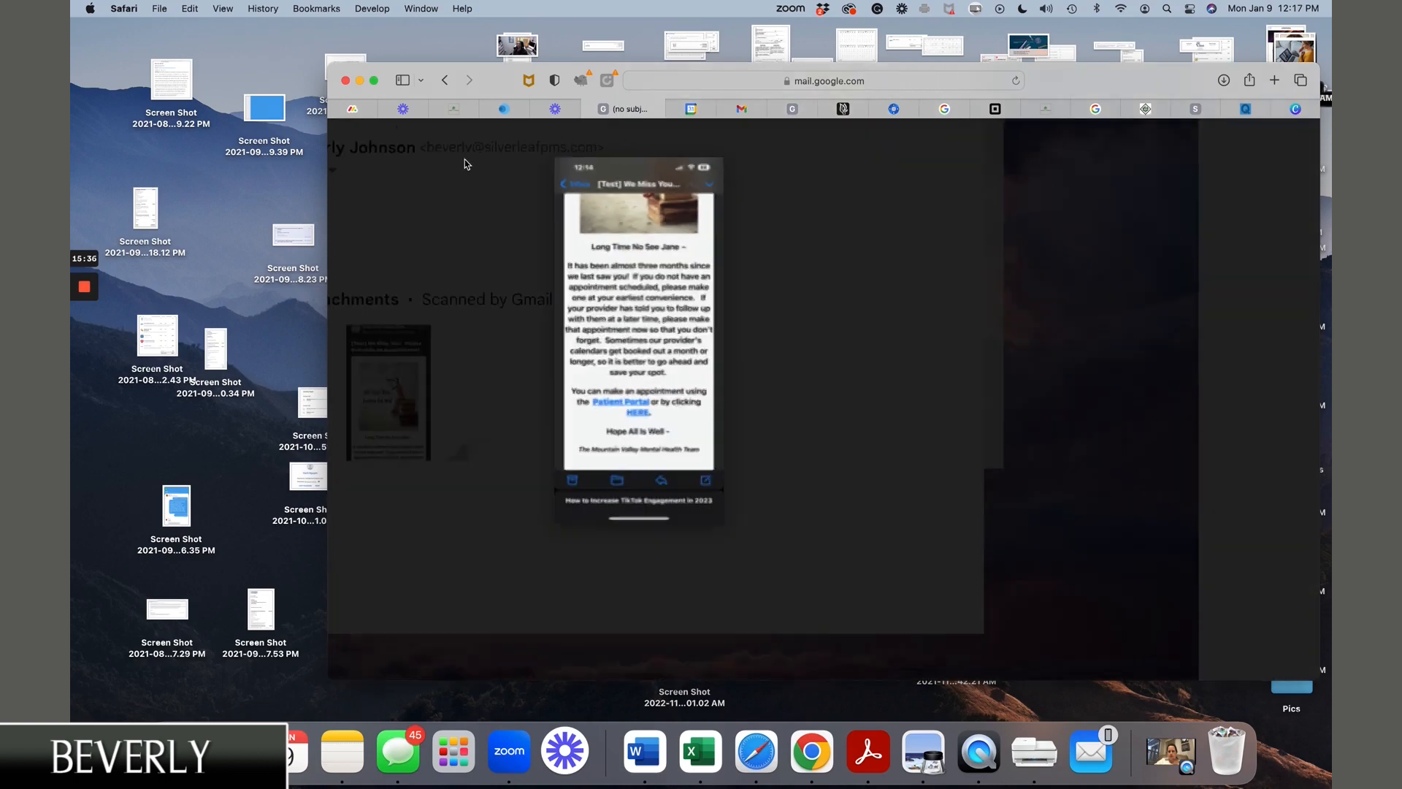
pyautogui.scroll(-5, 427, 211)
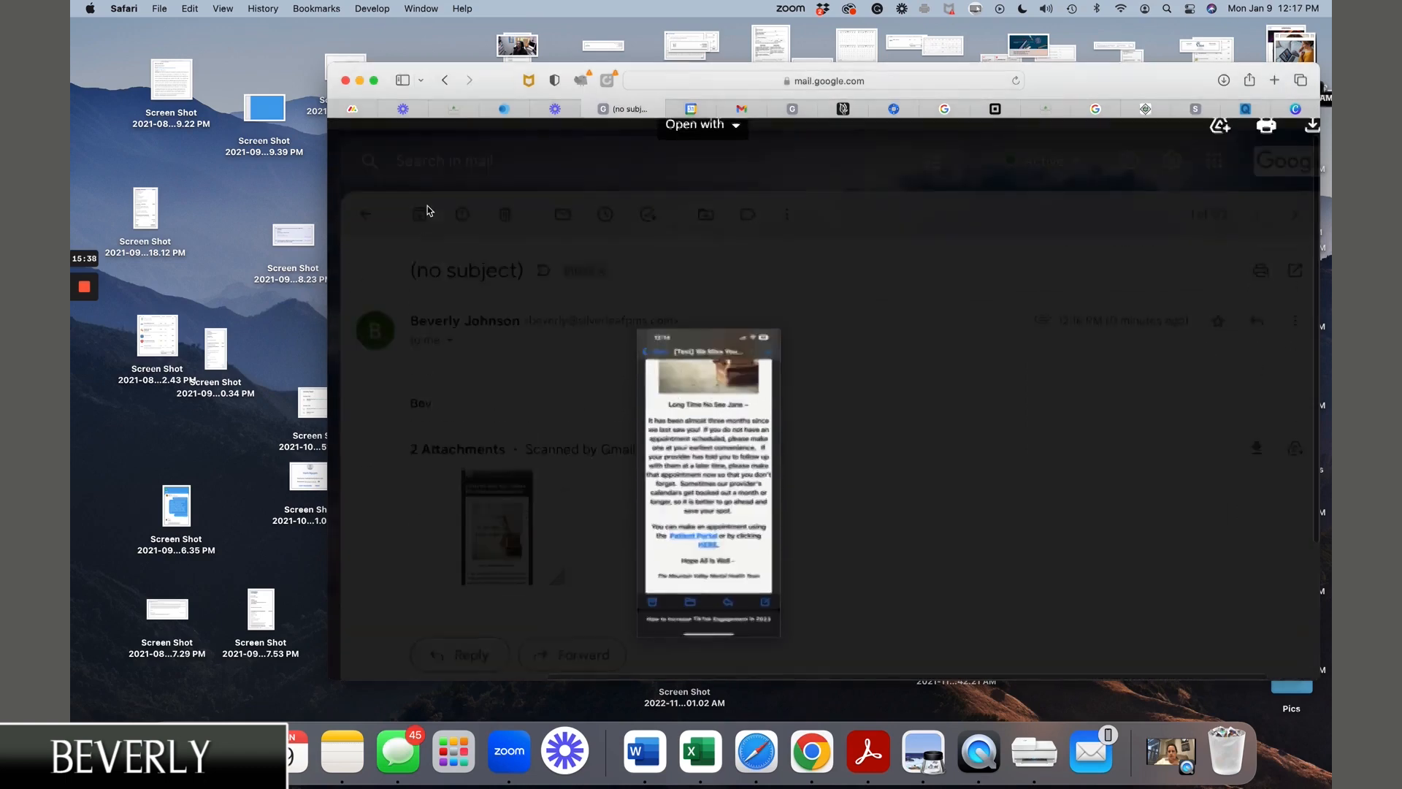
pyautogui.scroll(-3, 428, 211)
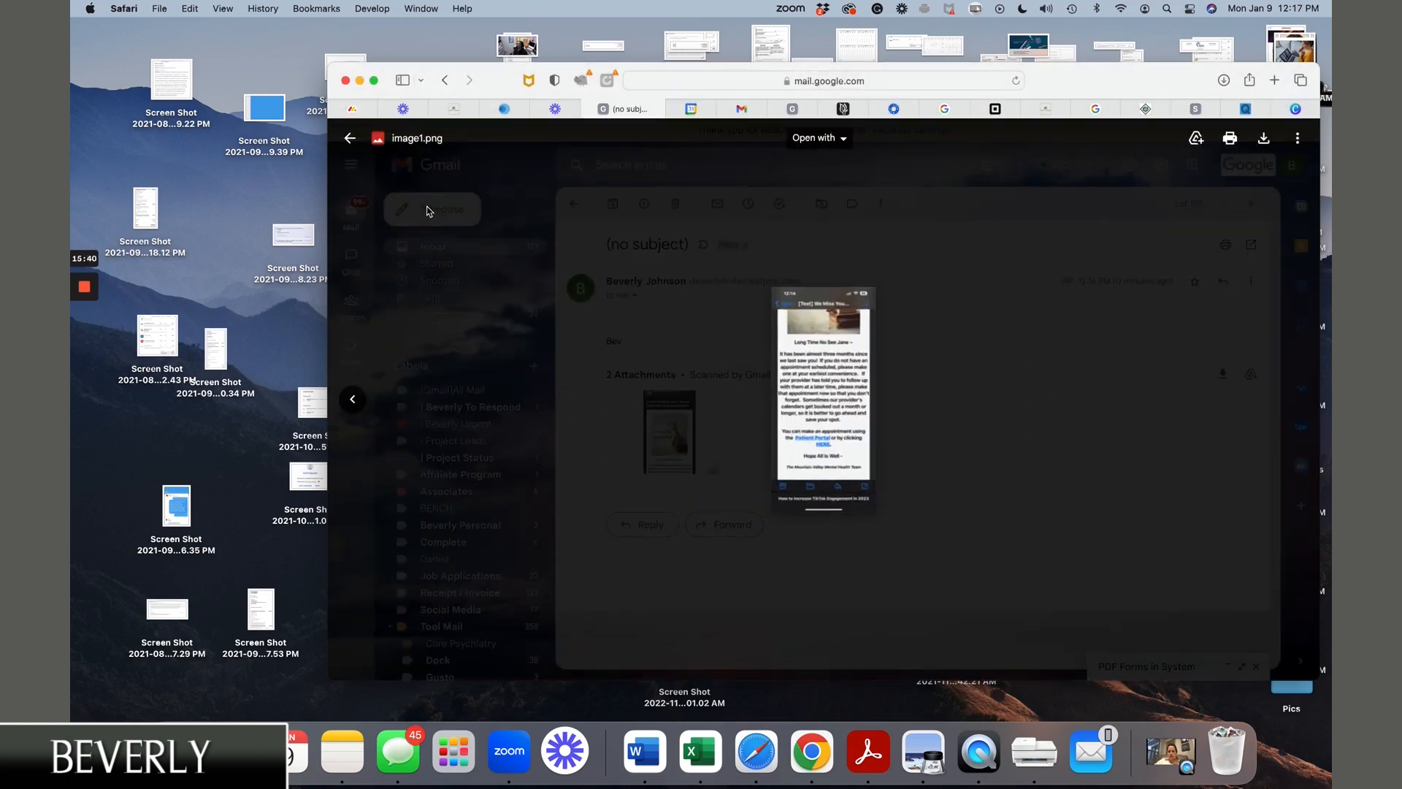
pyautogui.click(349, 140)
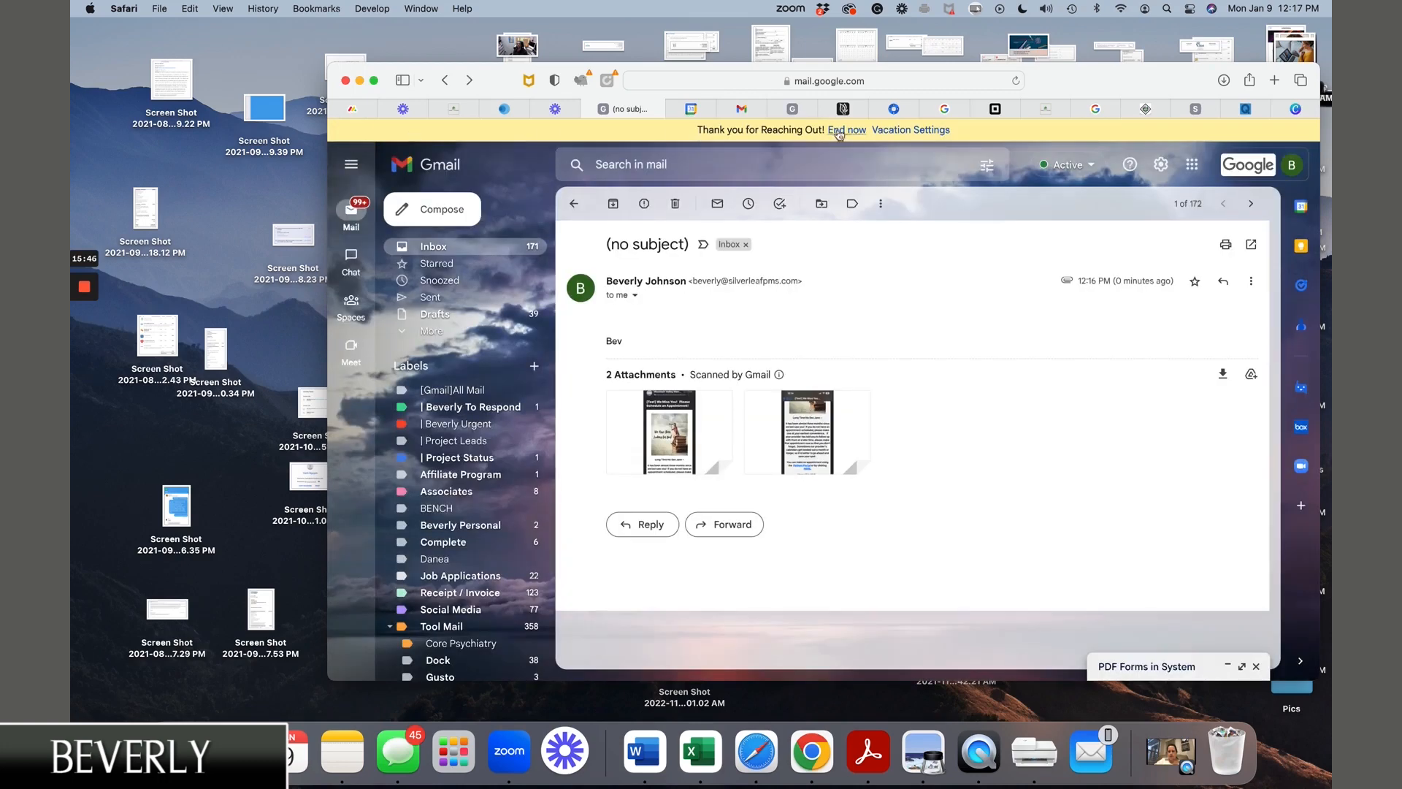
# Switch back to PracticeQ, view the kinds of email template that can be added, and dismiss the choices.
pyautogui.click(1247, 110)
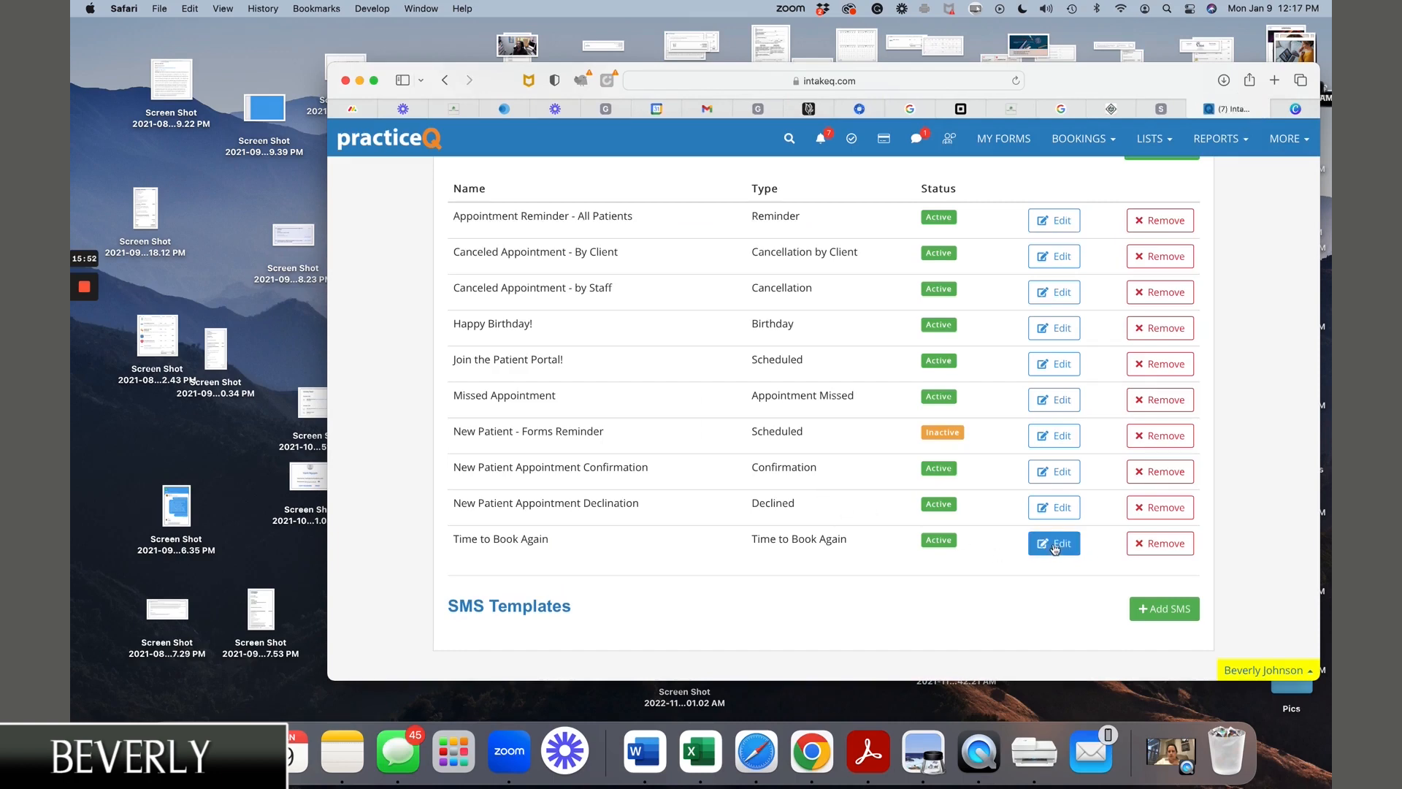
pyautogui.scroll(5, 1059, 511)
pyautogui.click(1187, 319)
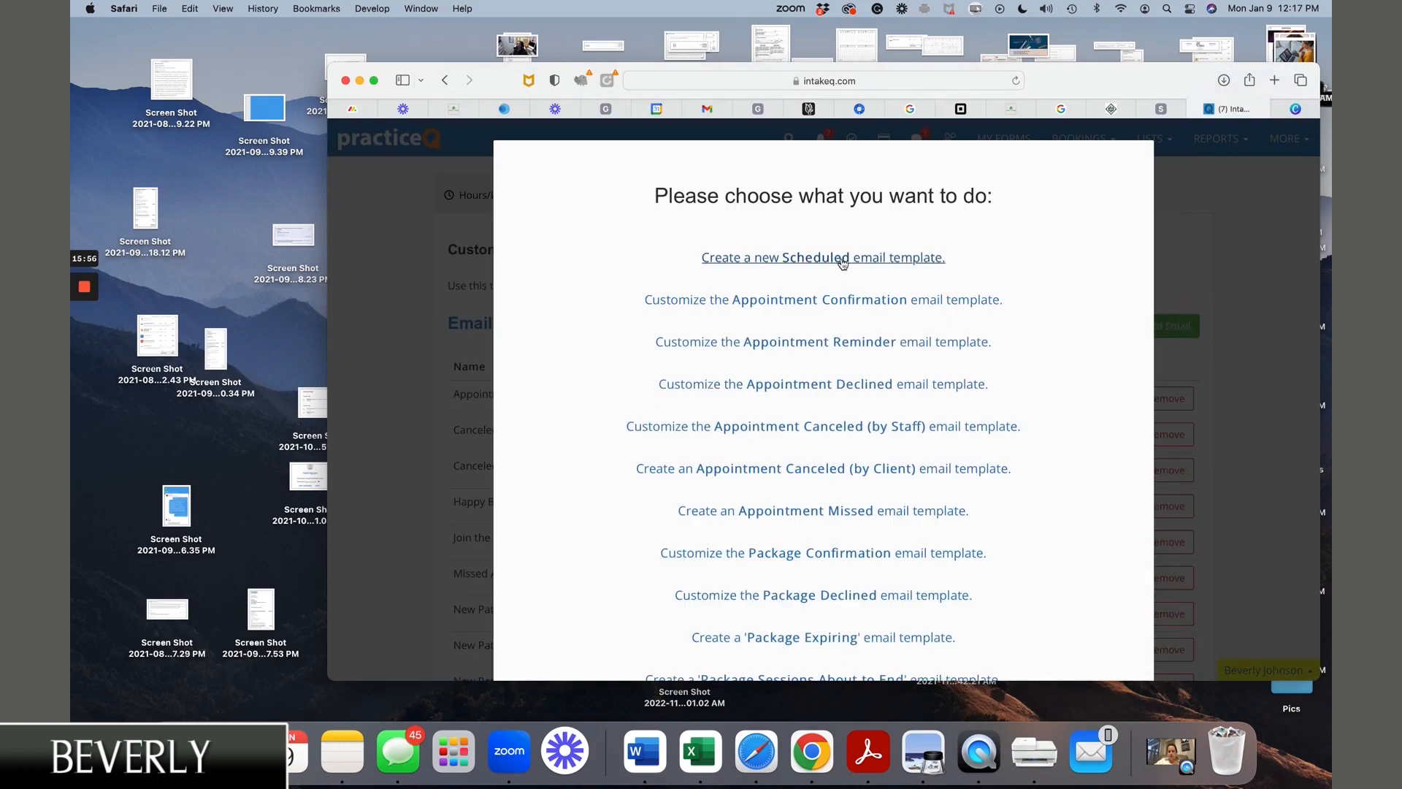
pyautogui.click(1188, 232)
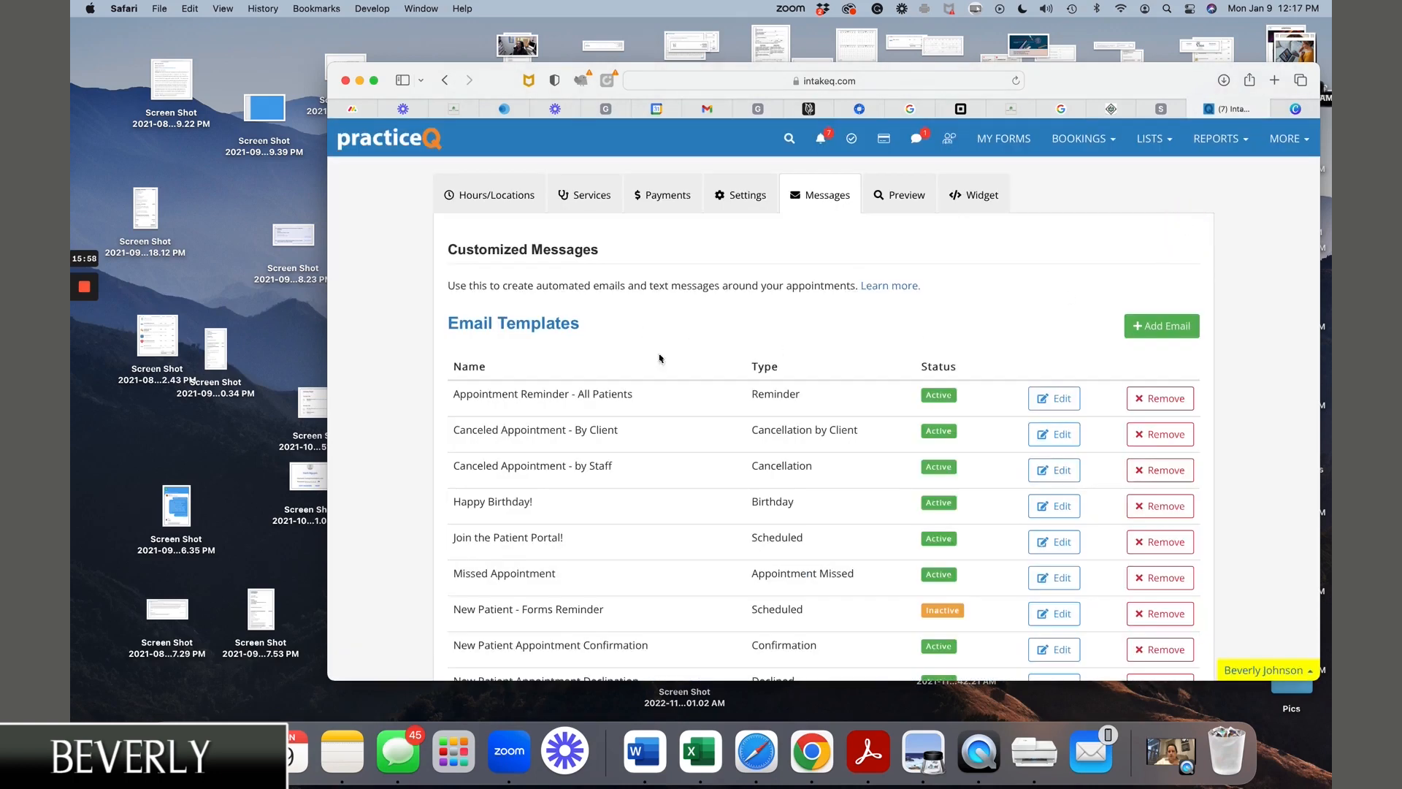
# Open the New Patient - Forms Reminder template and review its services, locations, practitioners and send timing.
pyautogui.scroll(-2, 745, 486)
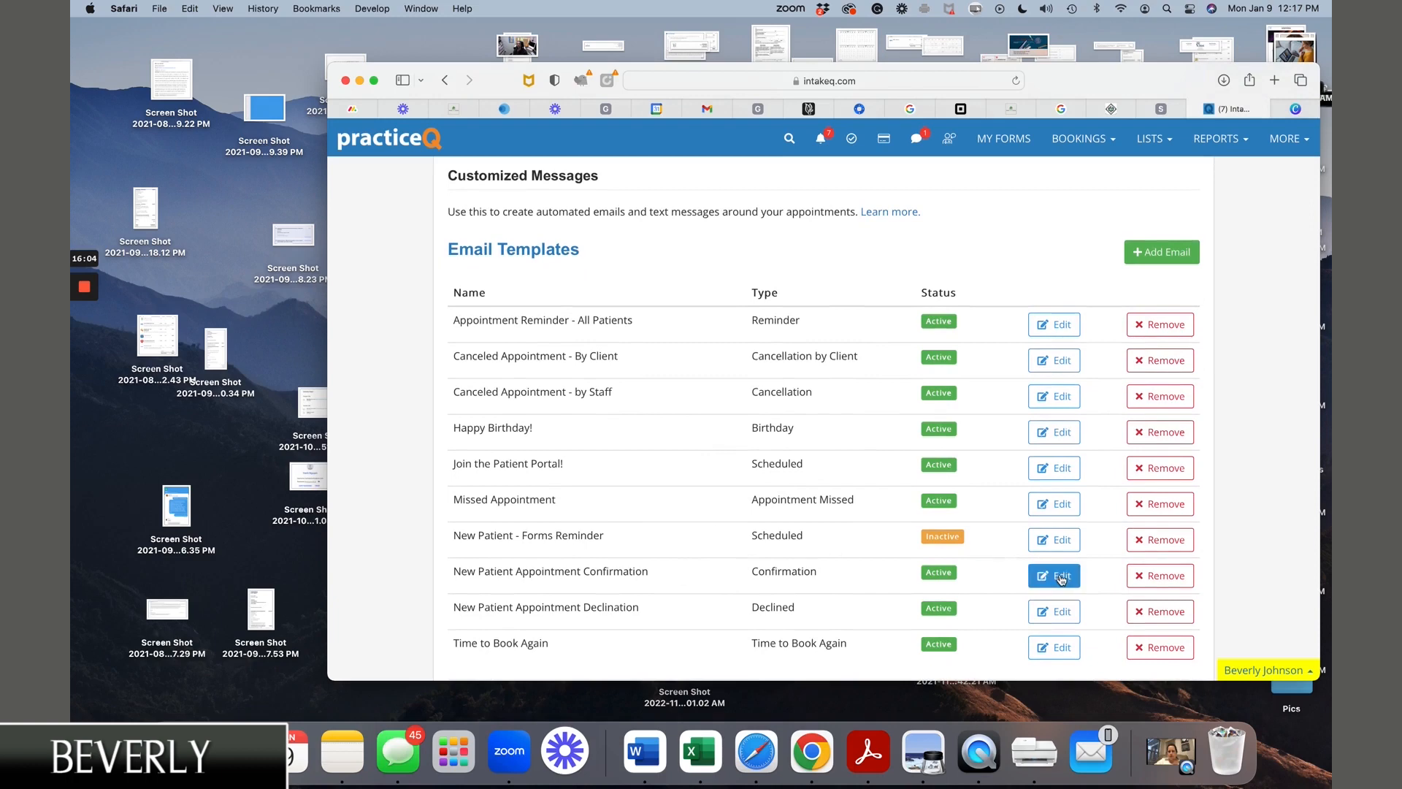
pyautogui.click(1051, 539)
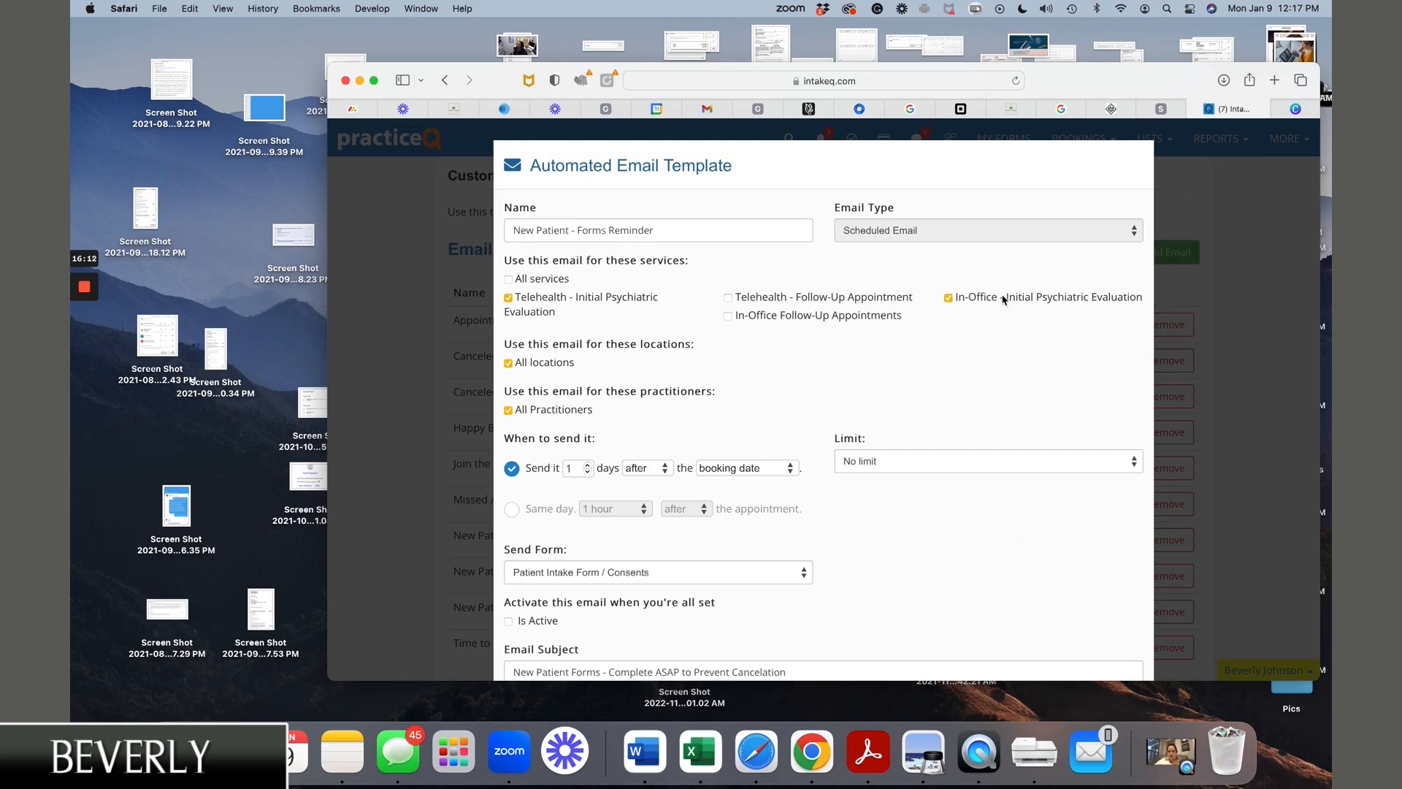
pyautogui.scroll(-3, 868, 388)
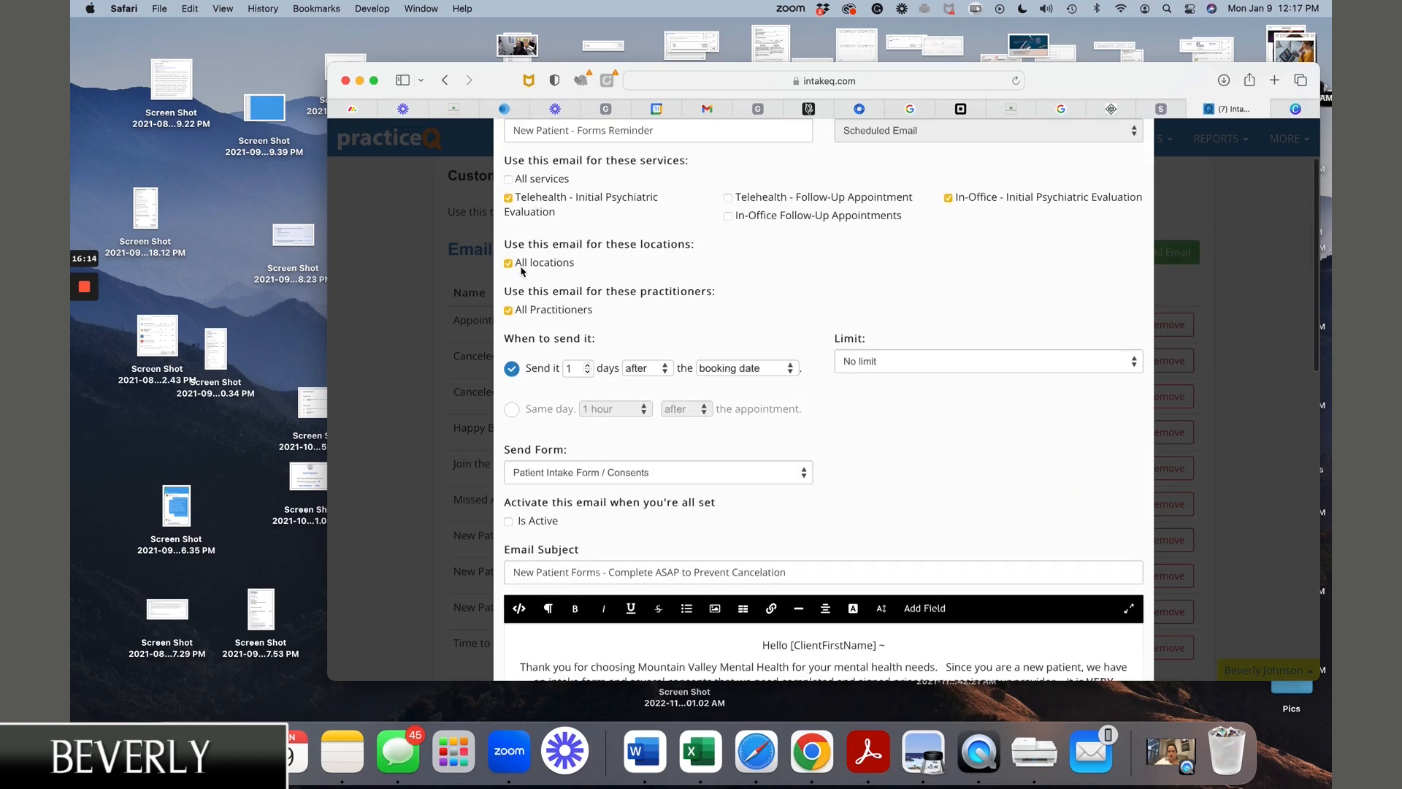
pyautogui.scroll(-2, 631, 314)
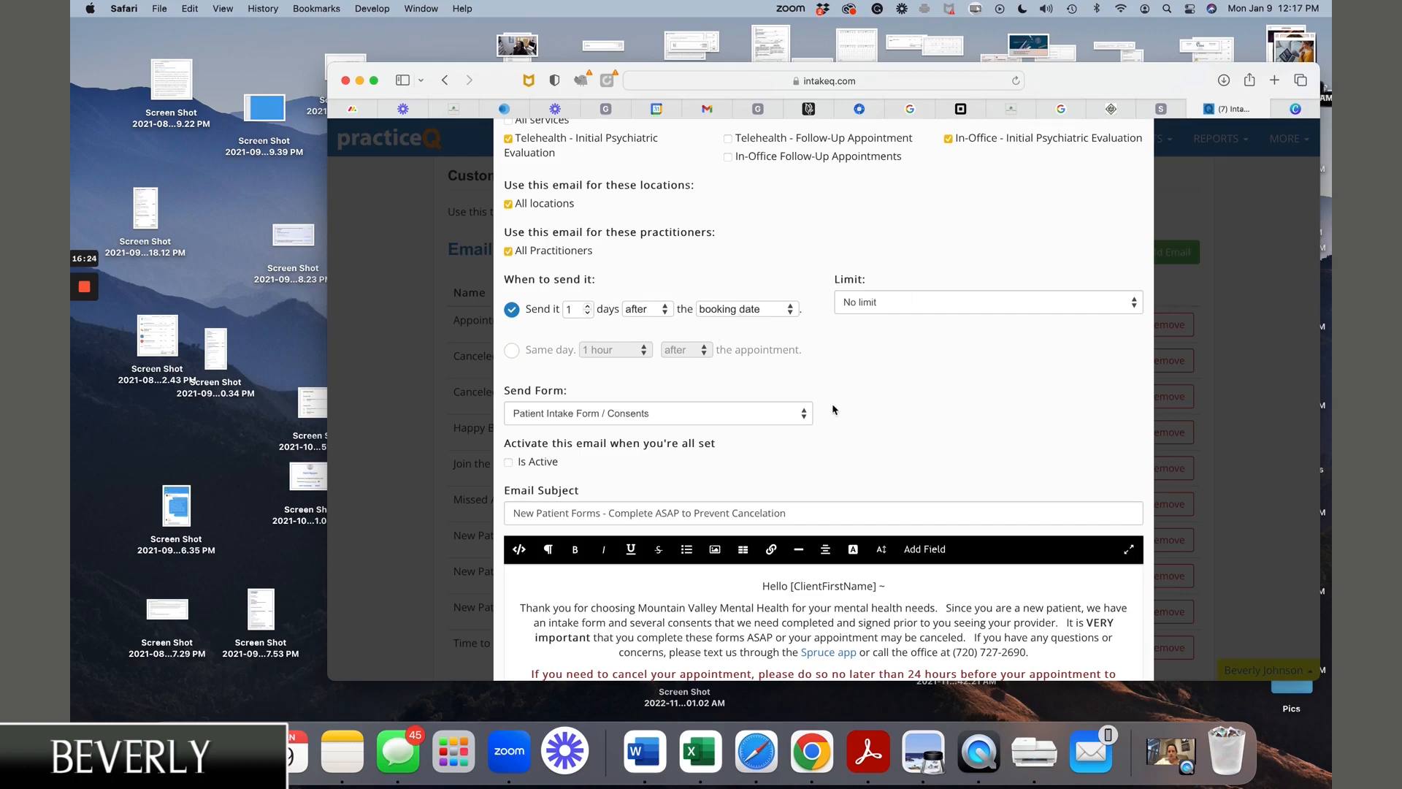
pyautogui.scroll(3, 835, 410)
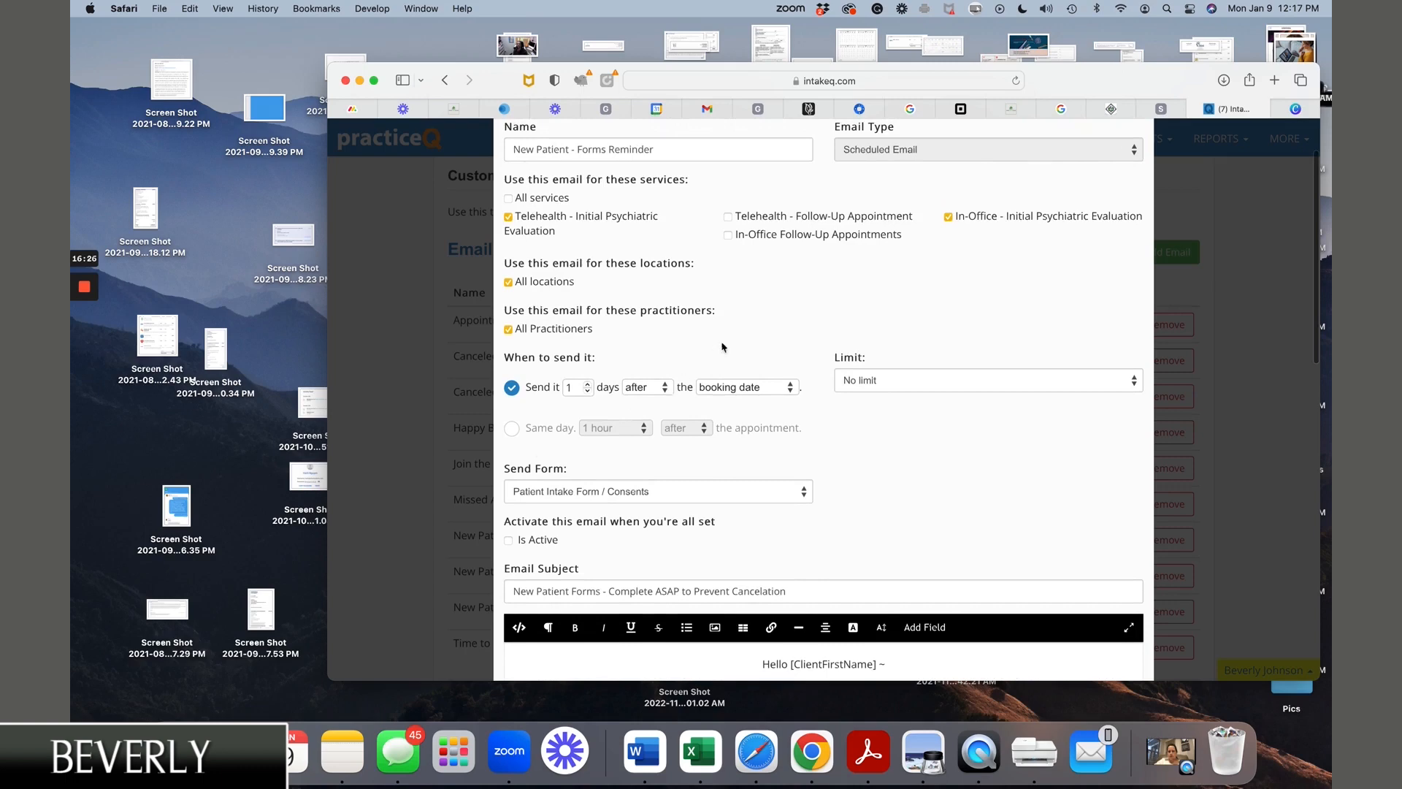
pyautogui.scroll(1, 824, 292)
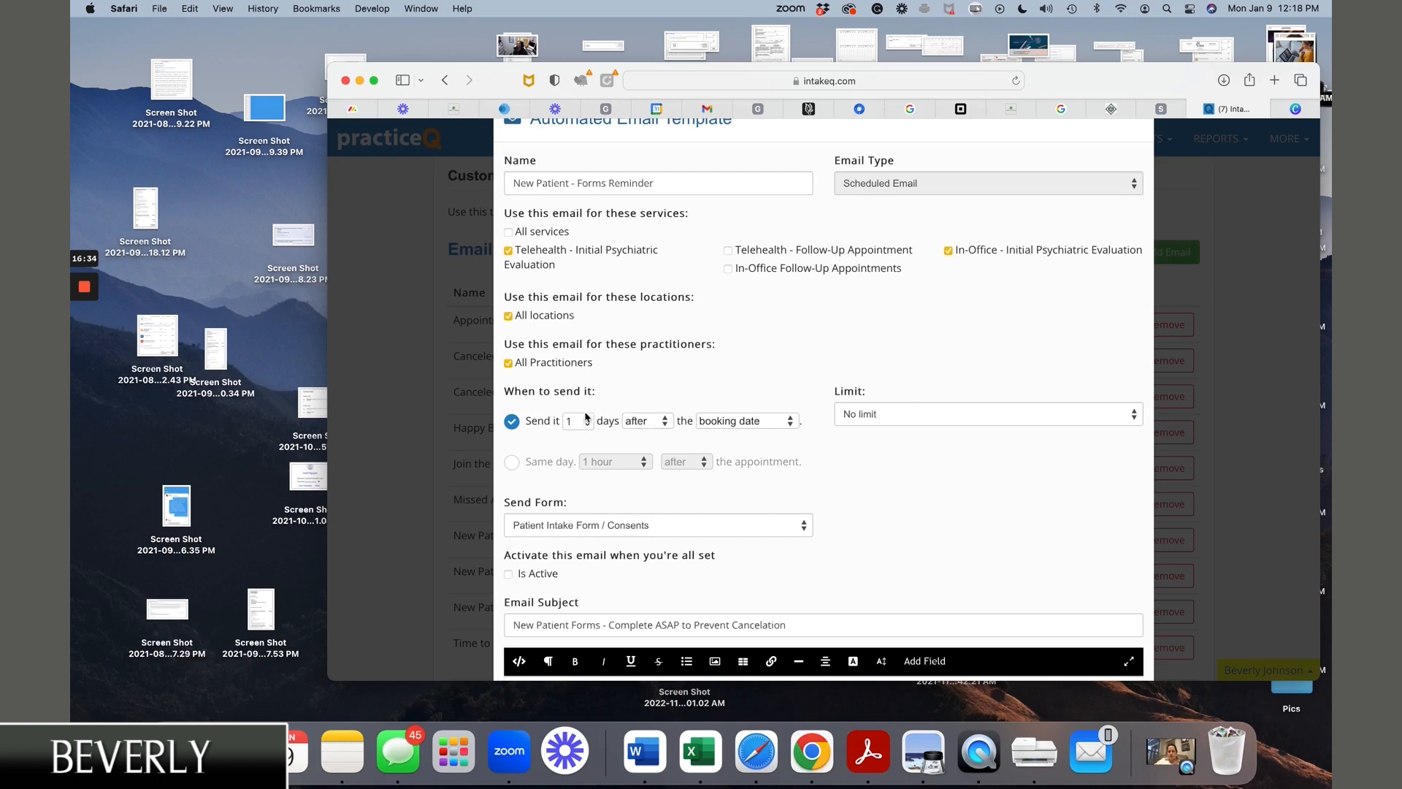
# Inspect the before/after, reference date and email limit options, keeping after, booking date and No limit.
pyautogui.click(645, 423)
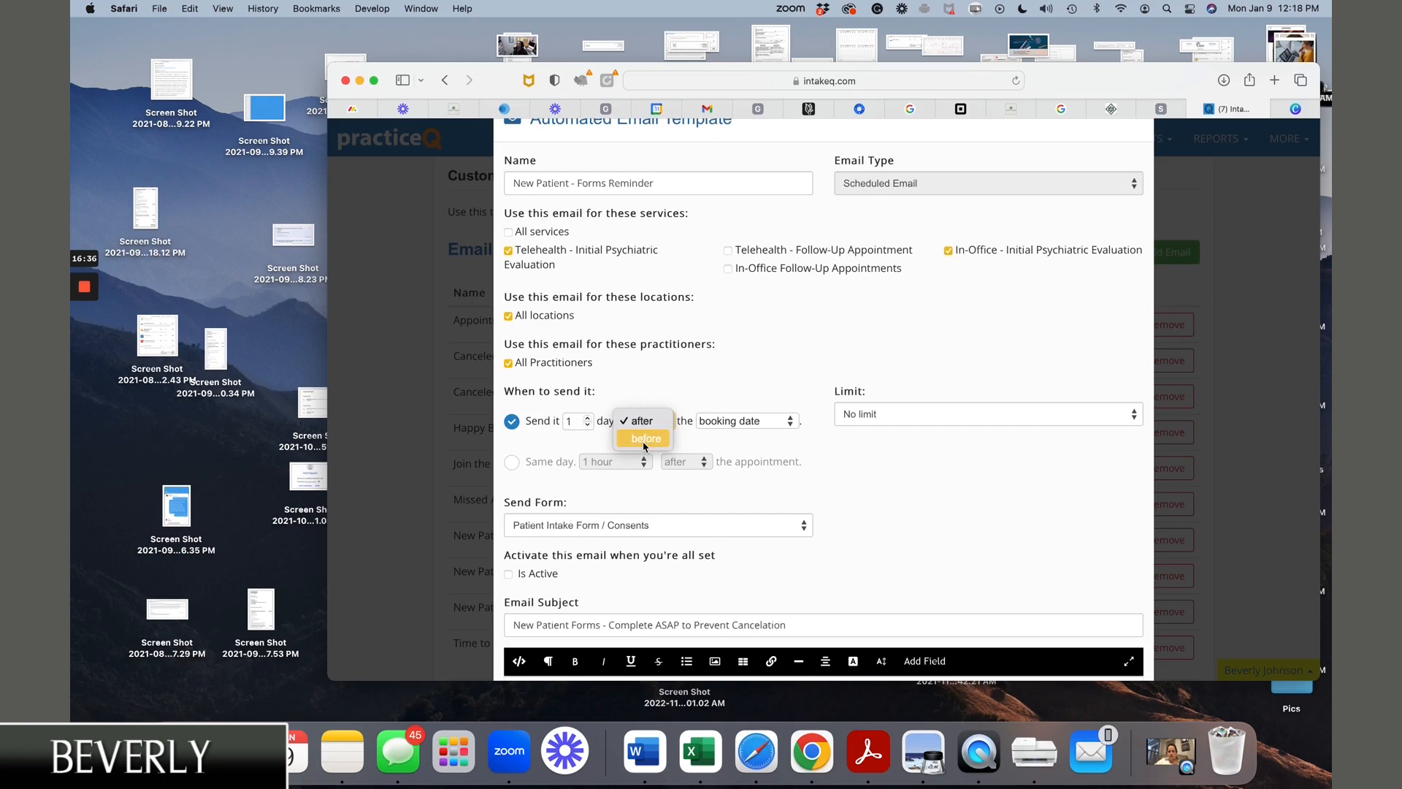
pyautogui.click(740, 445)
pyautogui.click(736, 424)
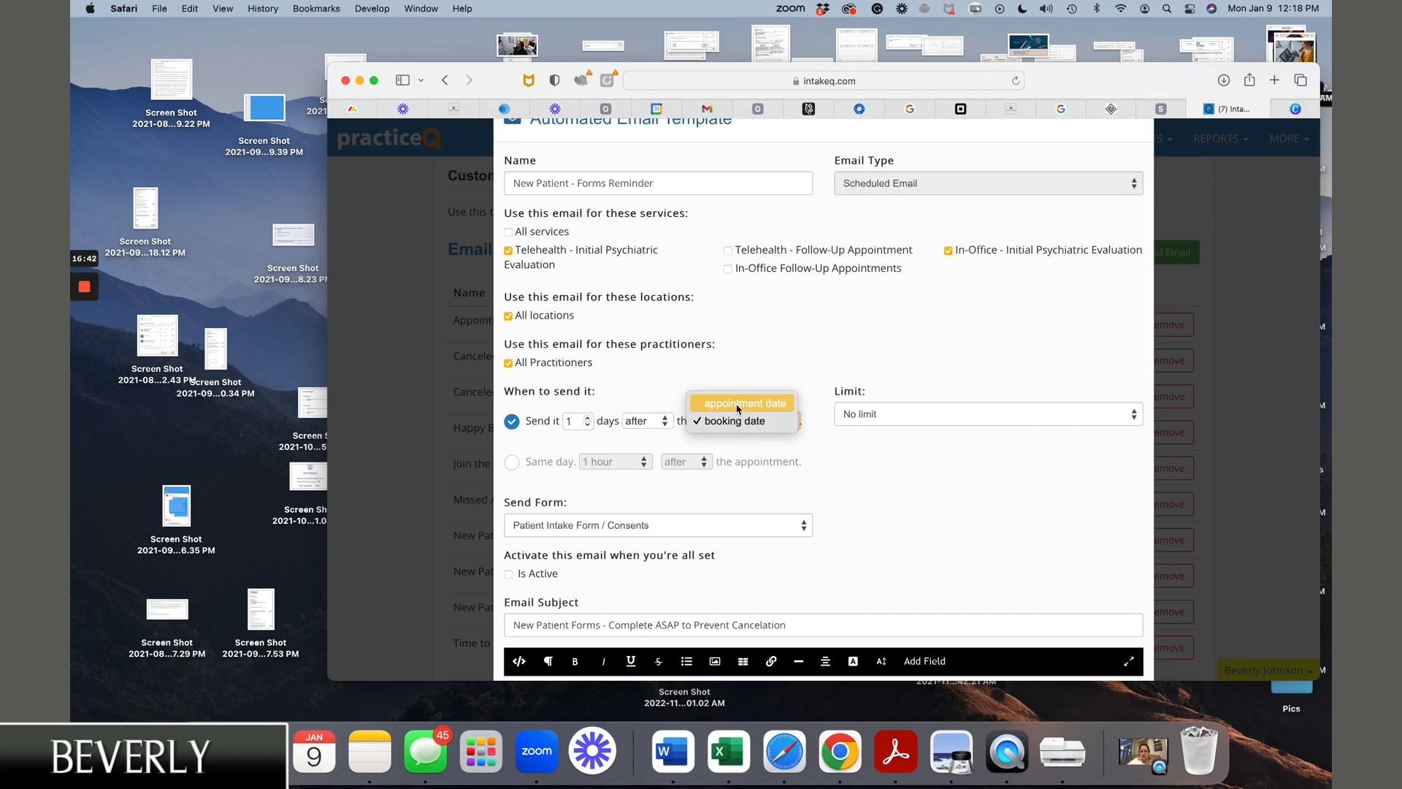
pyautogui.click(733, 421)
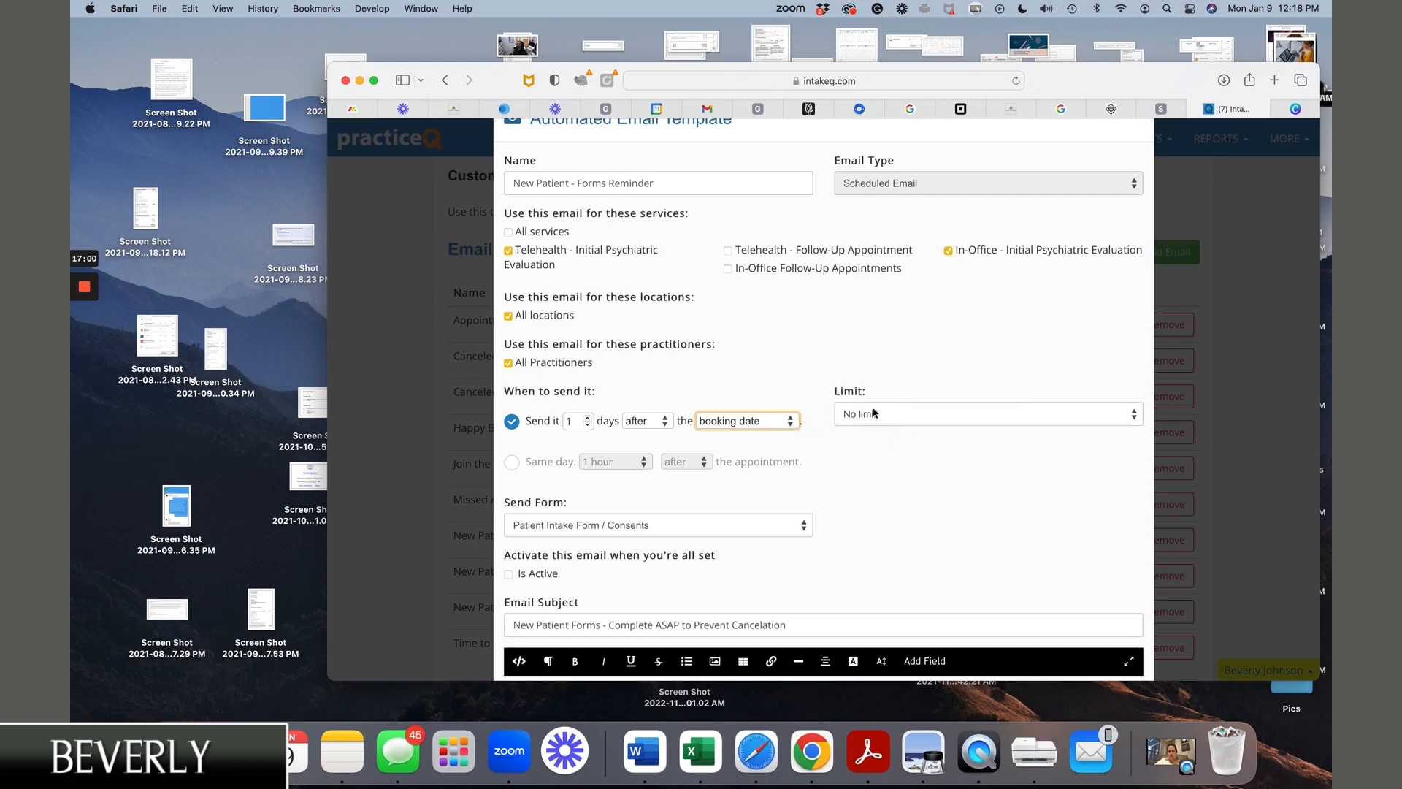
pyautogui.click(874, 414)
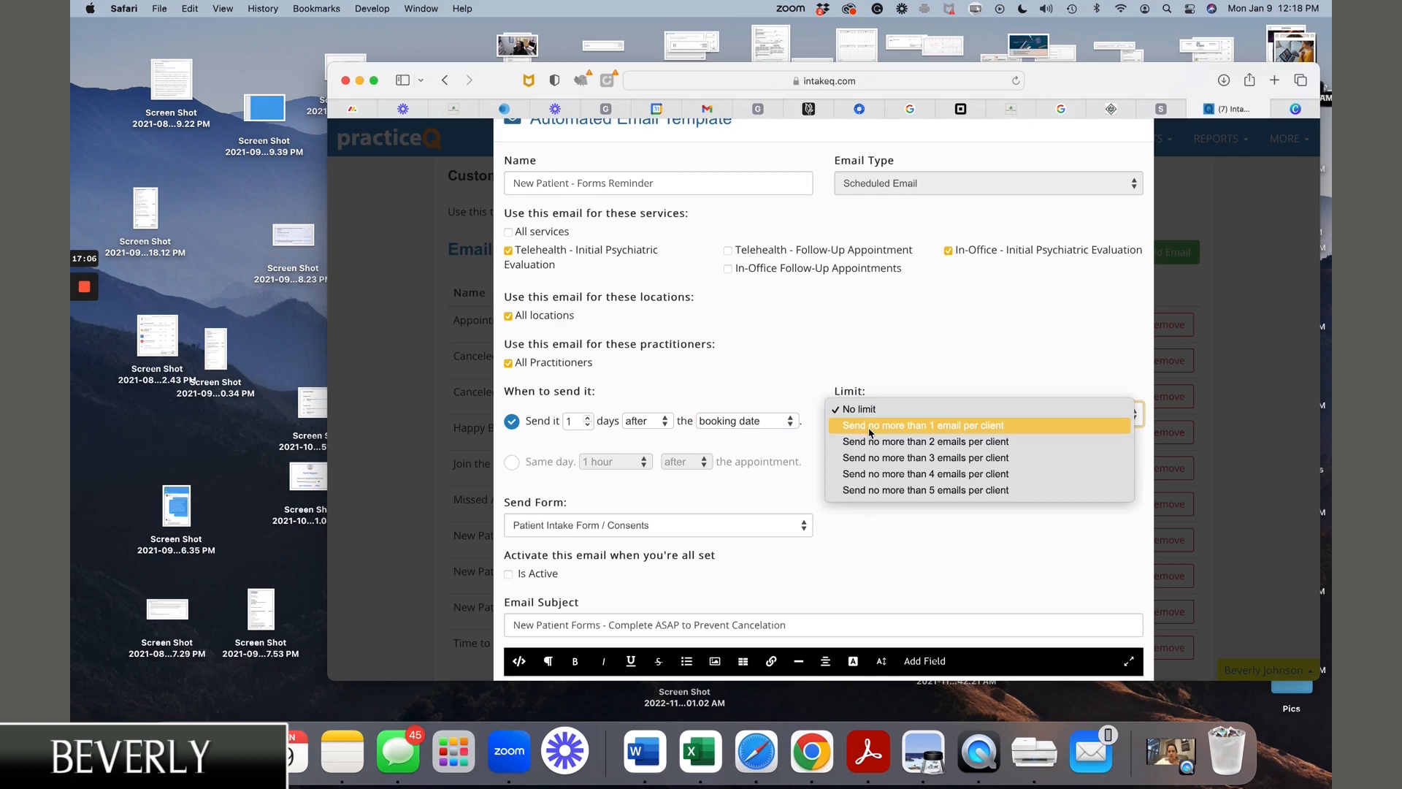
pyautogui.click(893, 354)
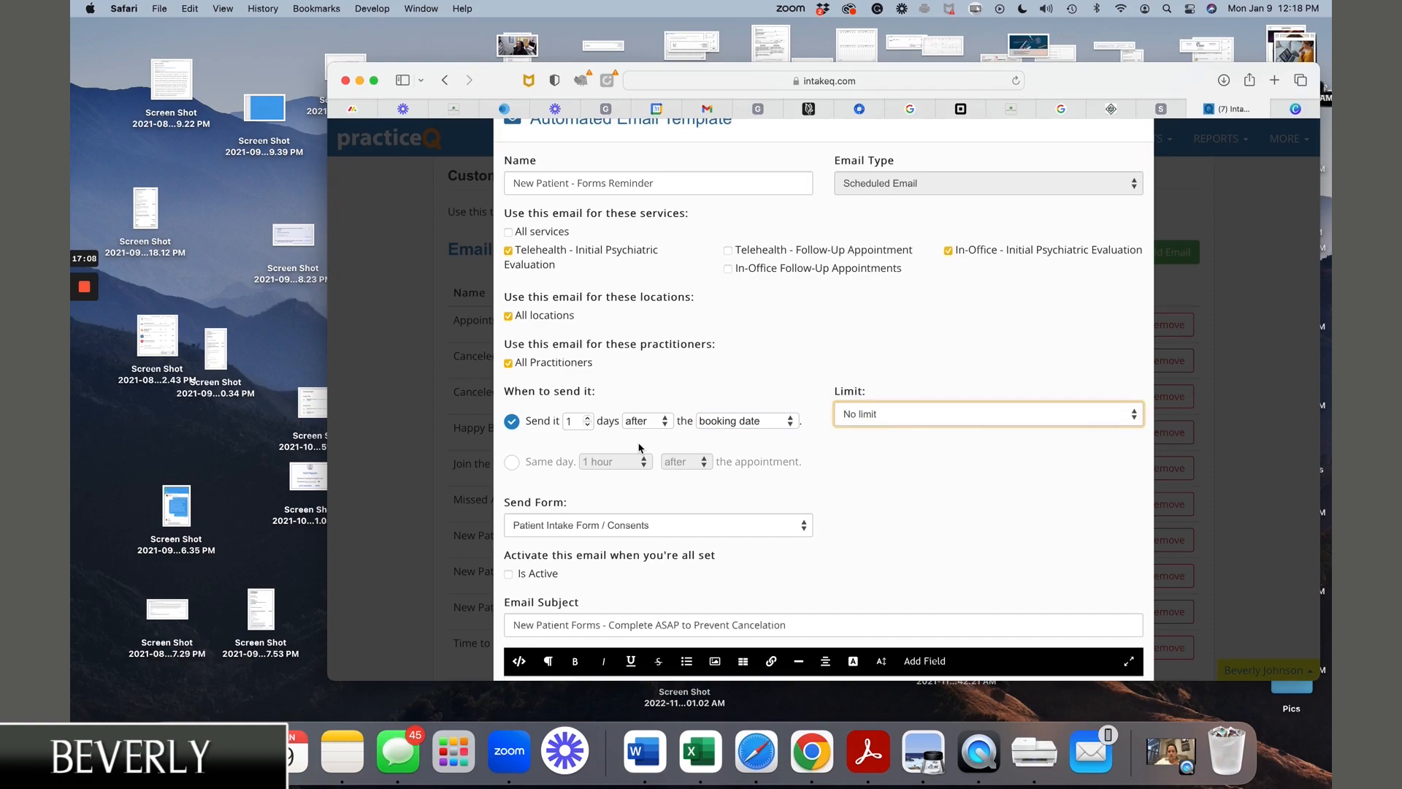
# Review the reminder's attached form, subject, message body and image, and check the address behind the Spruce app link.
pyautogui.scroll(-5, 639, 447)
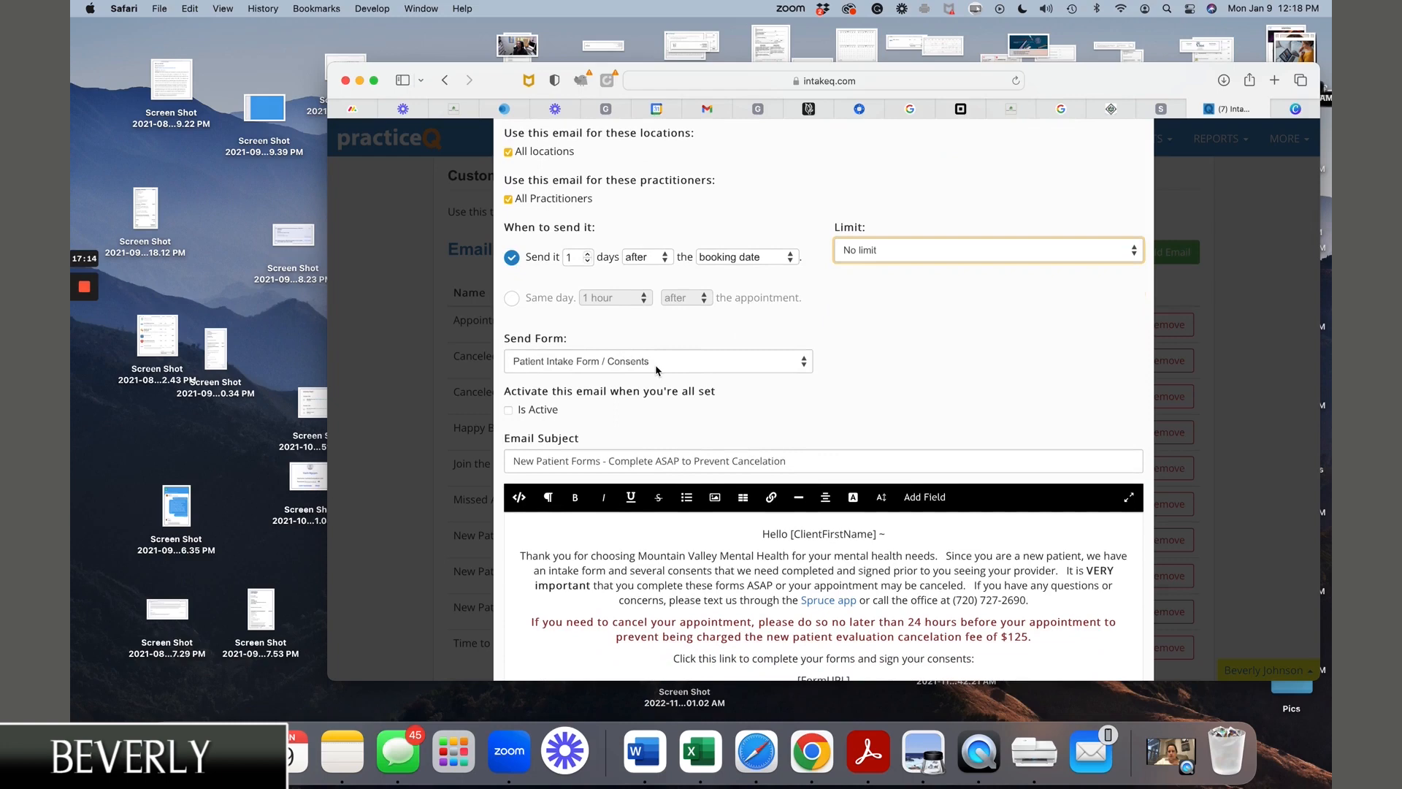
pyautogui.scroll(-3, 656, 369)
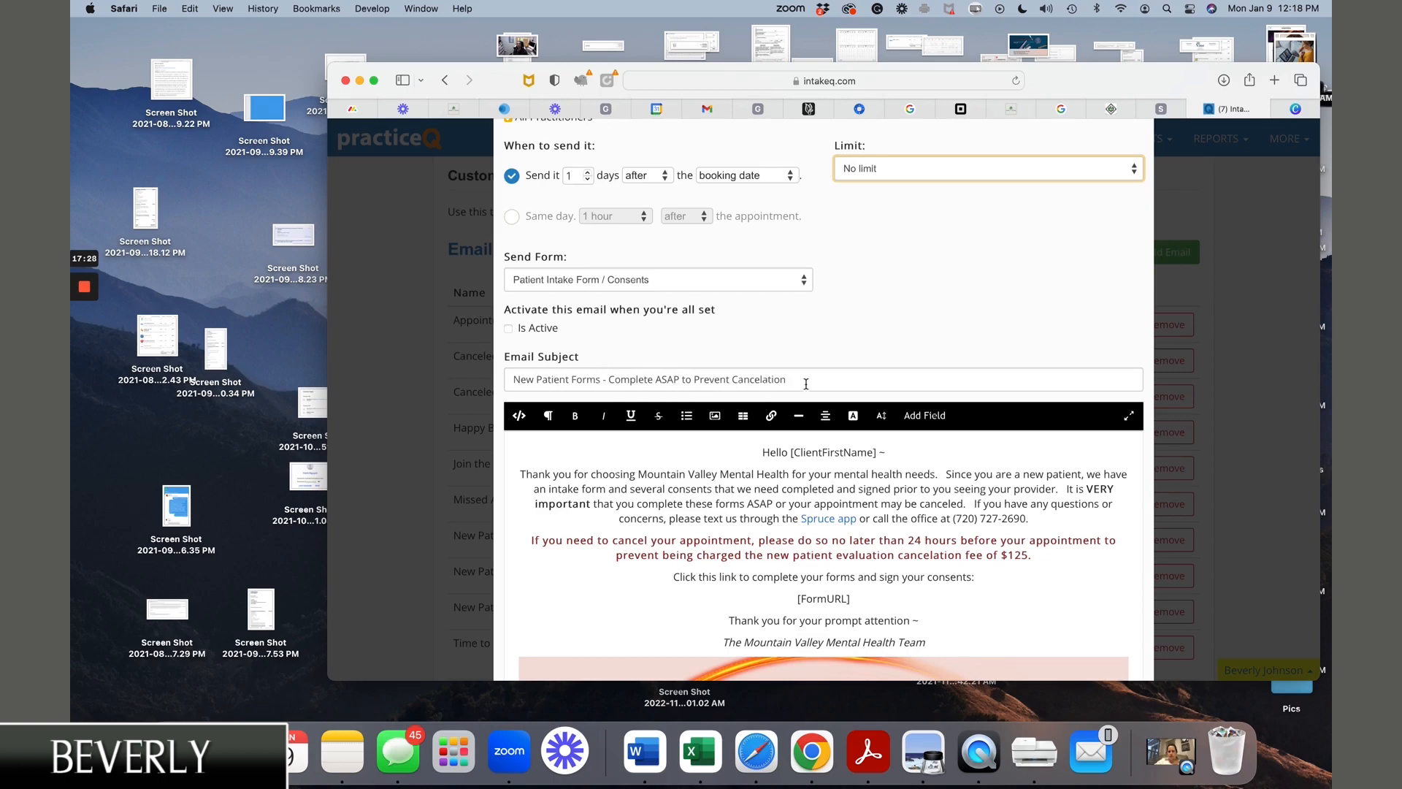
pyautogui.scroll(-4, 806, 385)
pyautogui.scroll(-2, 806, 388)
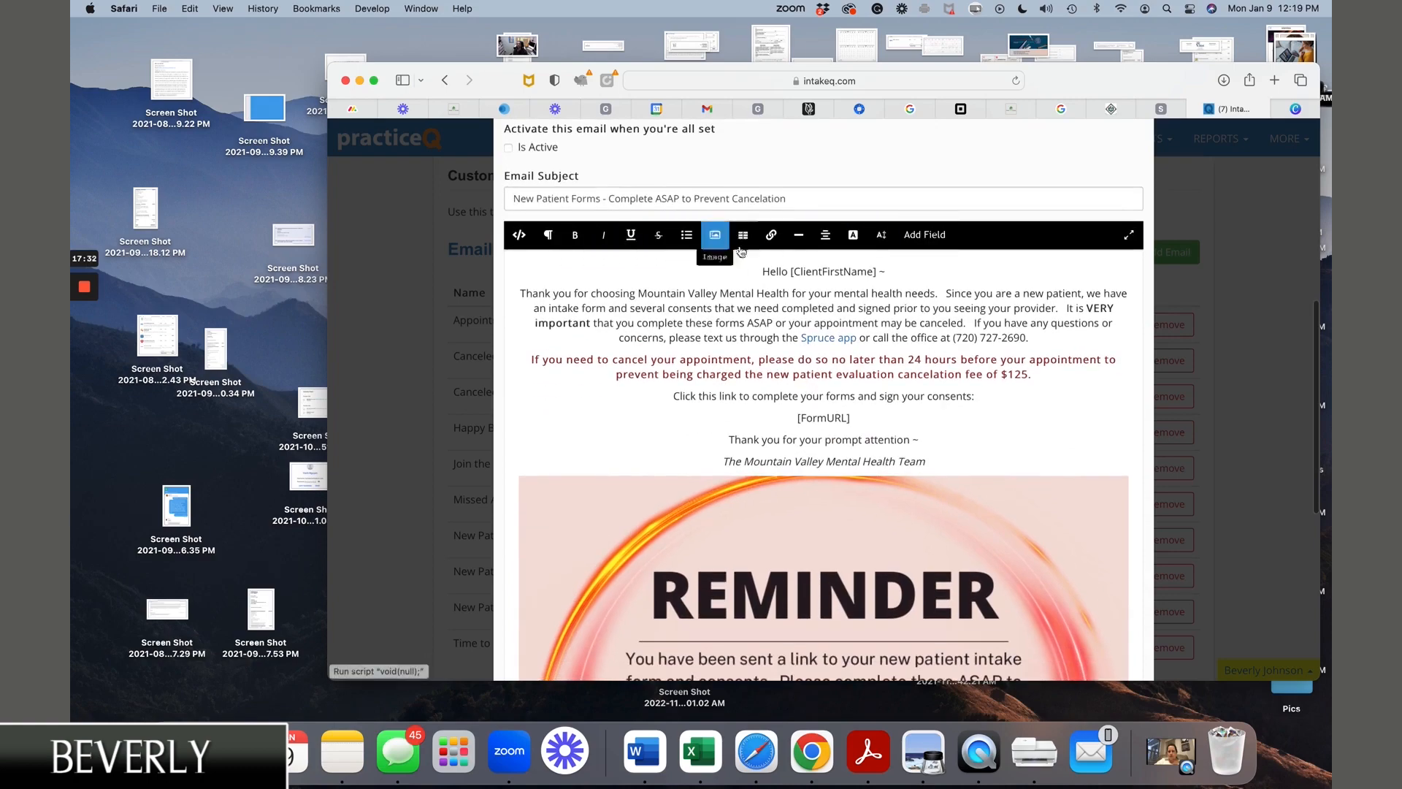
pyautogui.scroll(-2, 861, 345)
pyautogui.scroll(1, 862, 345)
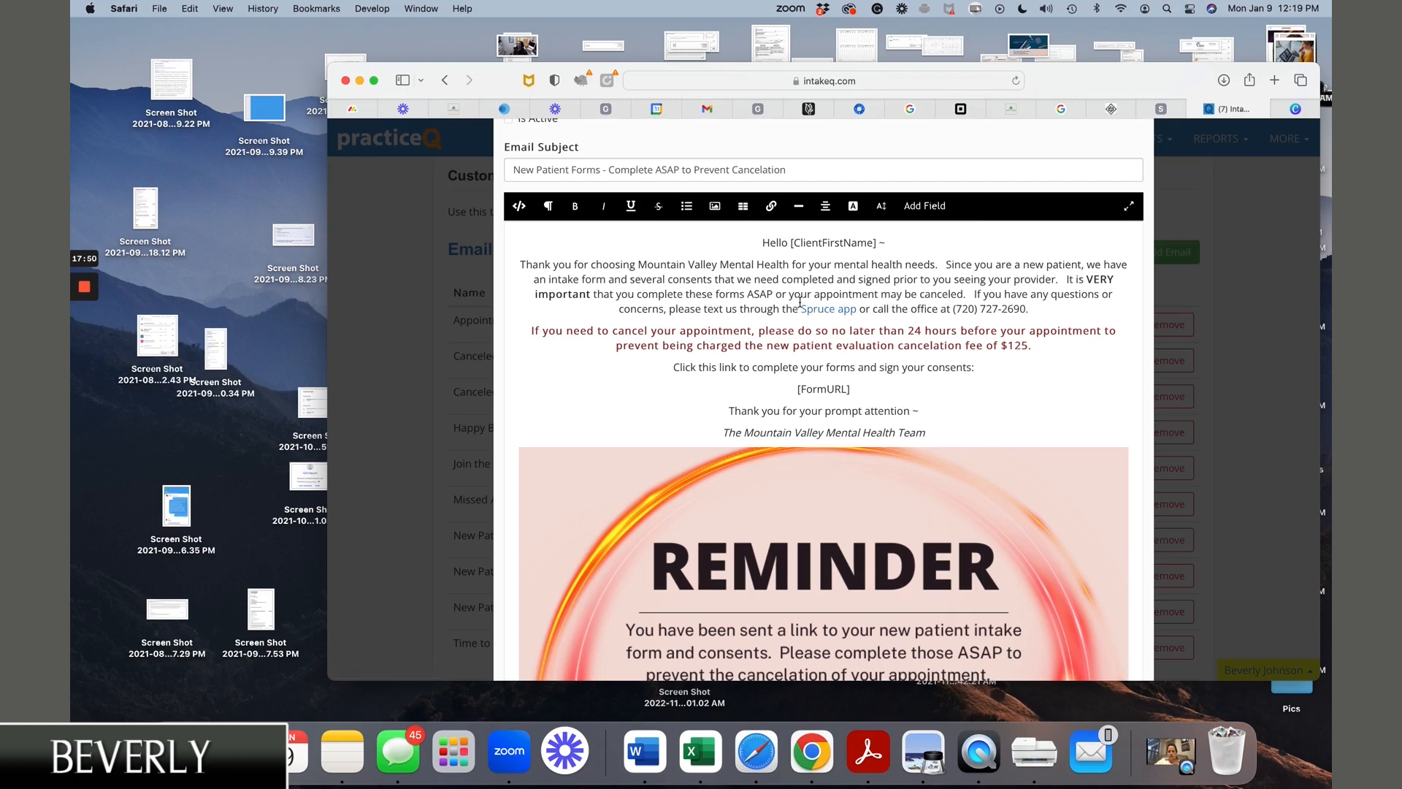
pyautogui.click(832, 312)
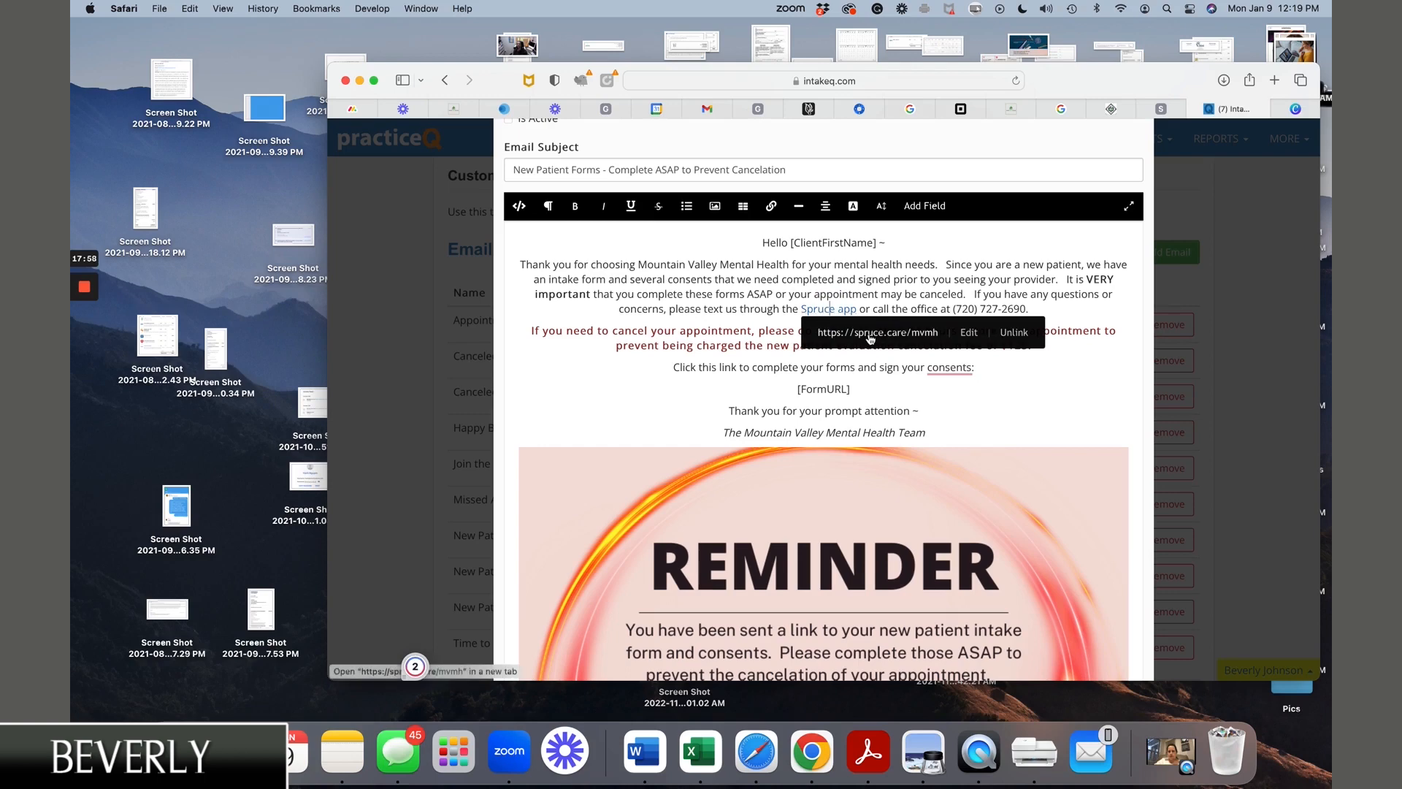
pyautogui.click(1016, 317)
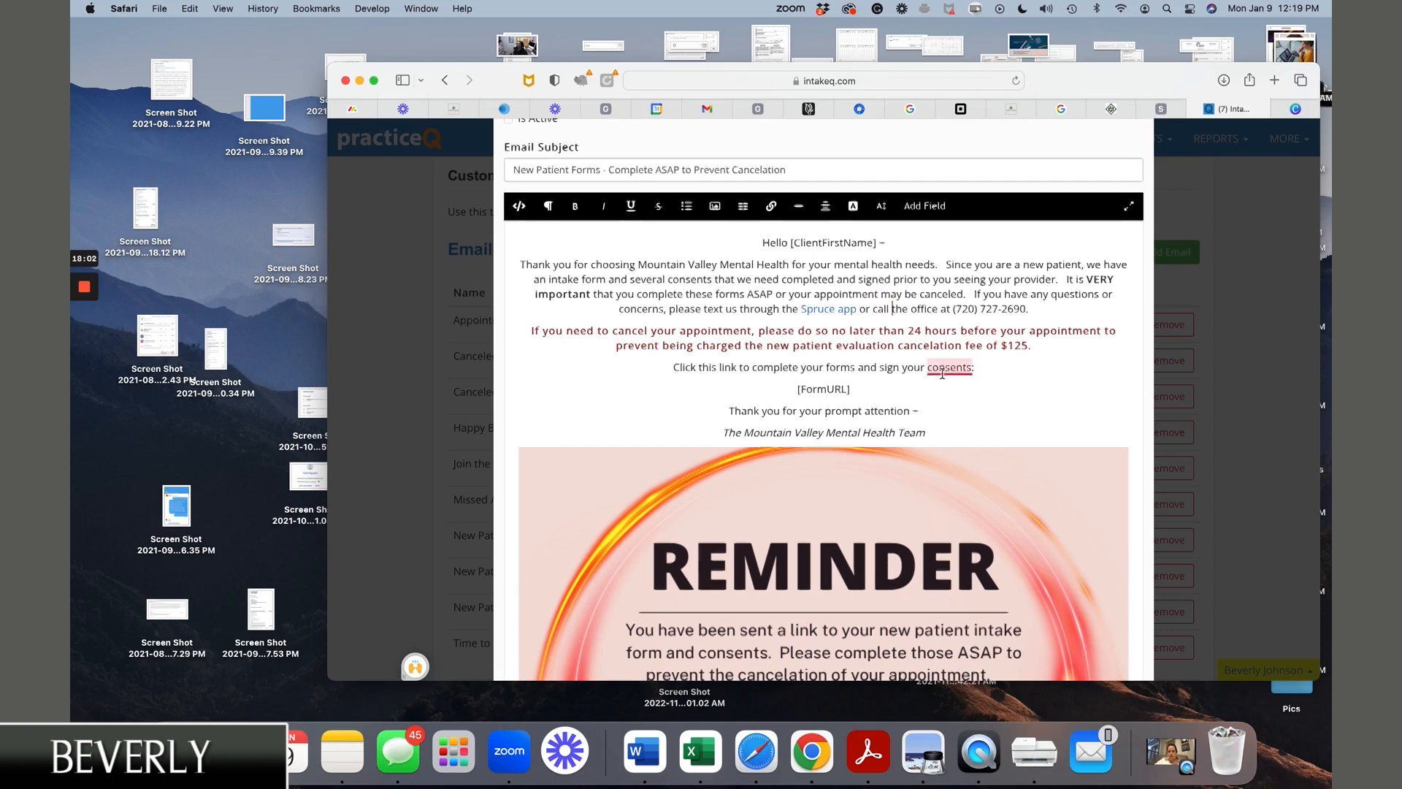
# Recheck the New Patient - Forms Reminder's services, send timing, attached form, cancellation fee notice and form link placeholder.
pyautogui.scroll(-2, 949, 369)
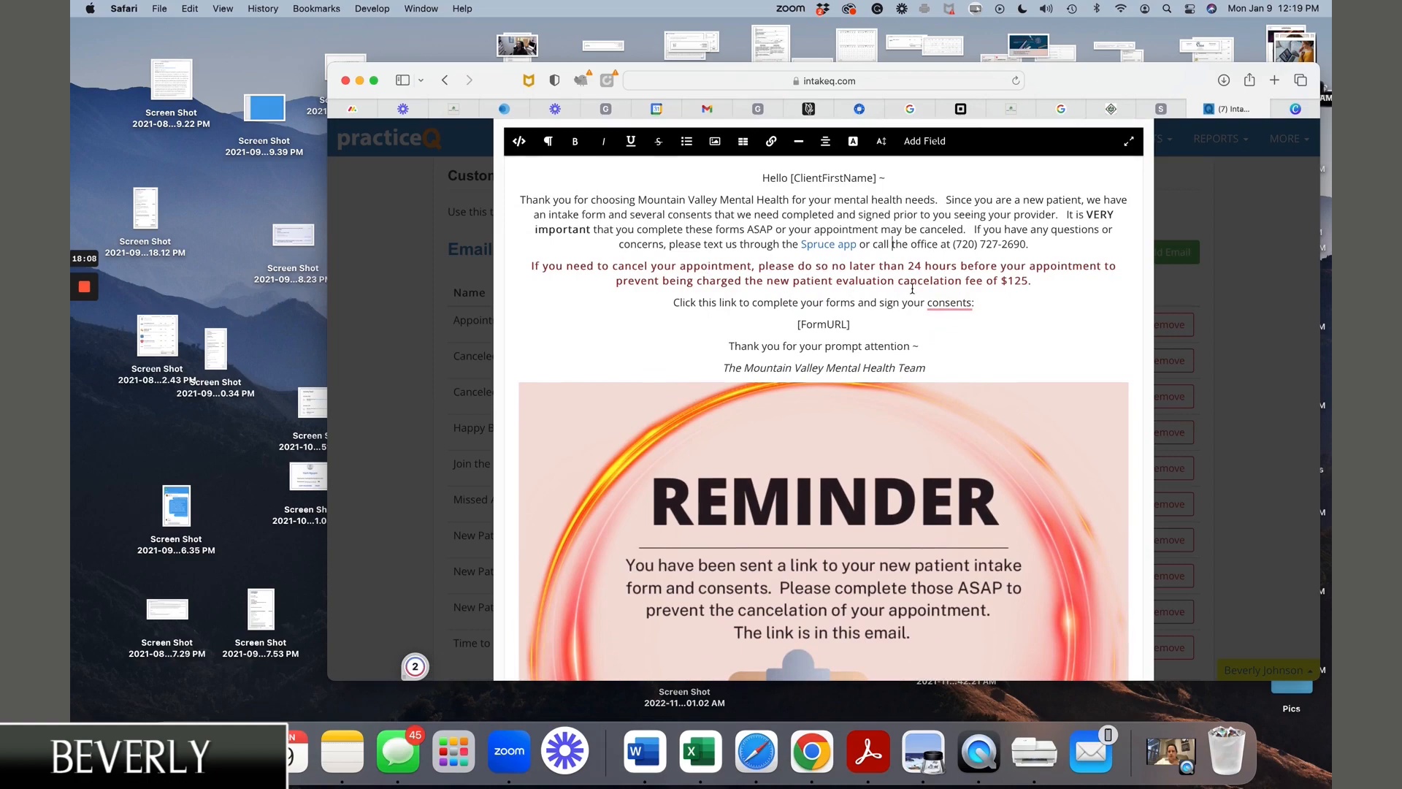
pyautogui.click(1028, 279)
pyautogui.write('.')
pyautogui.scroll(10, 685, 267)
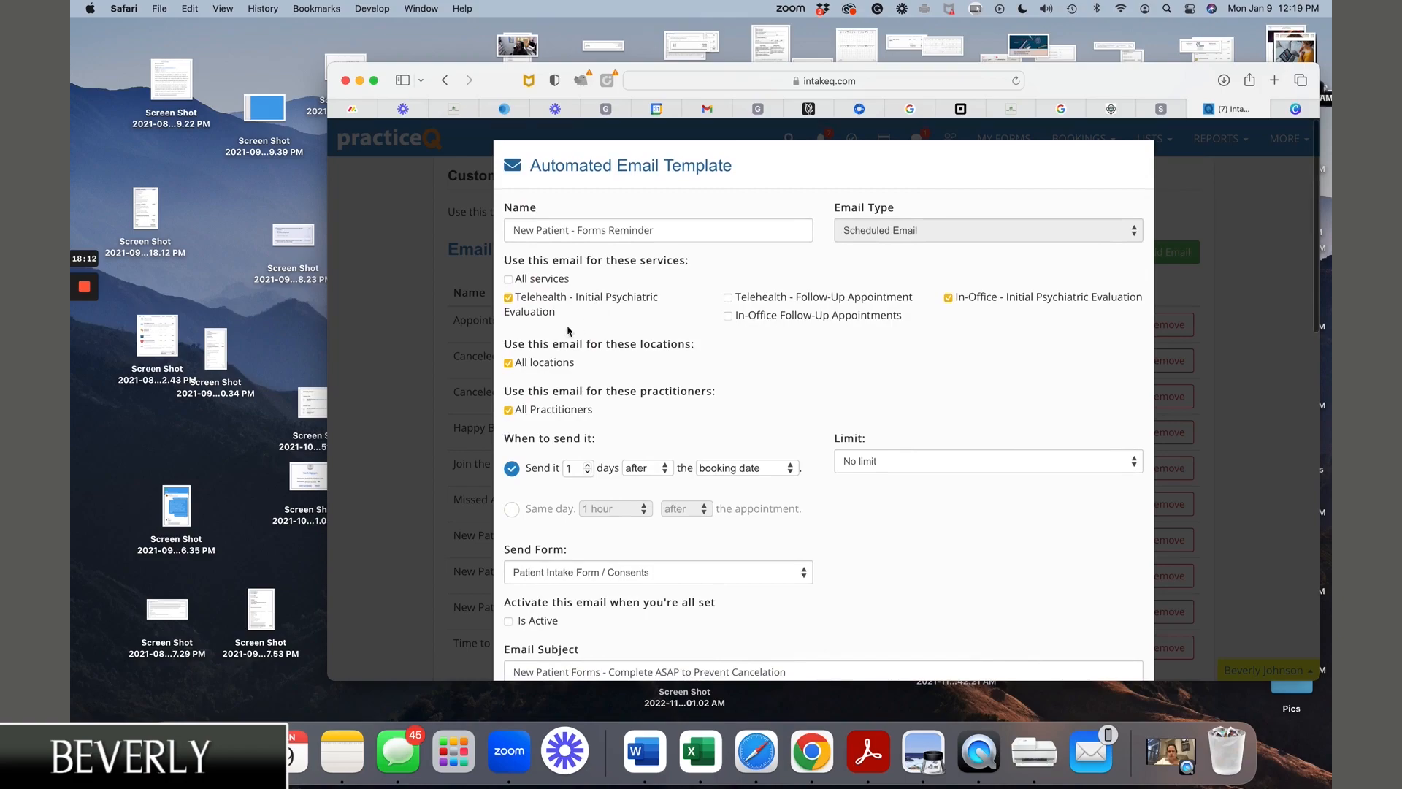
pyautogui.scroll(-4, 772, 322)
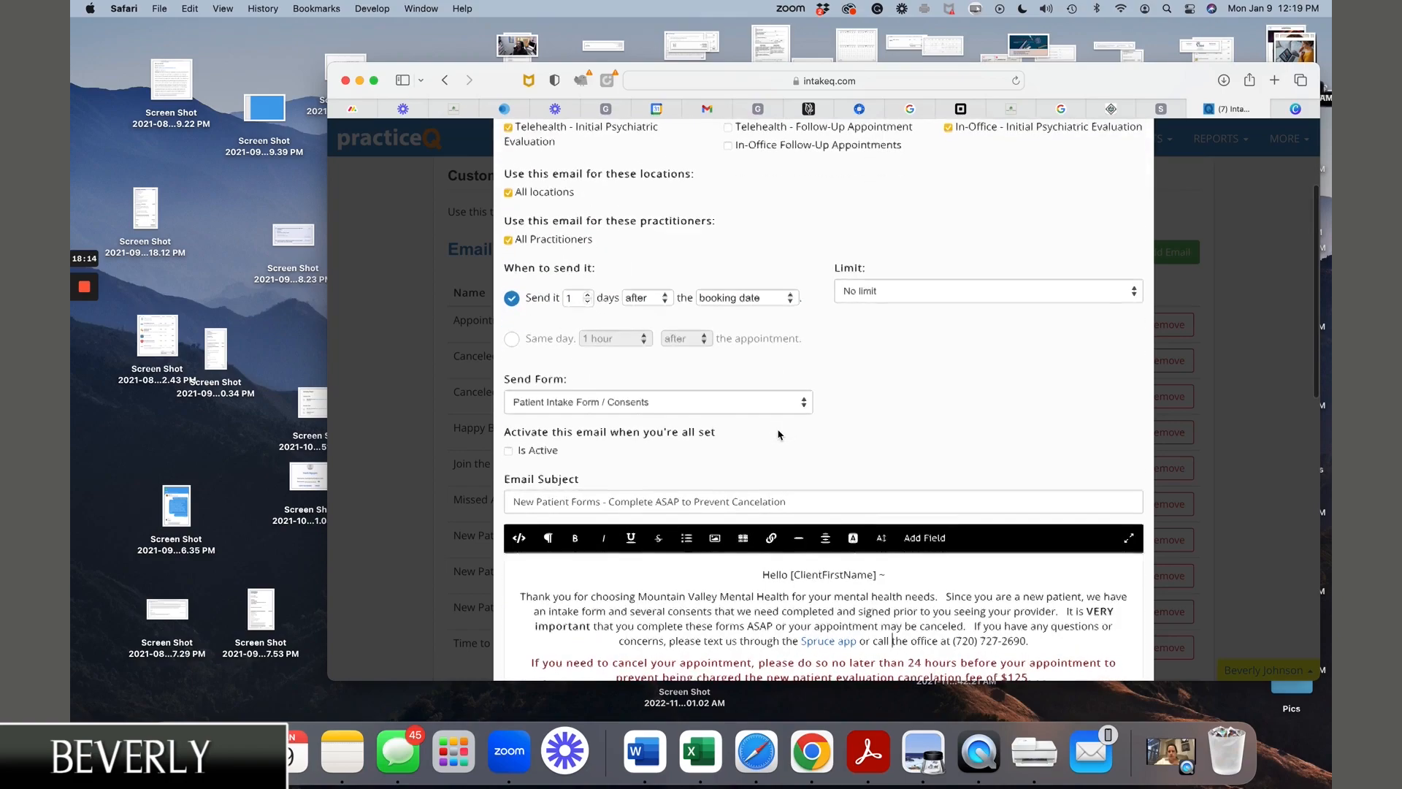
pyautogui.scroll(4, 545, 283)
pyautogui.scroll(-5, 886, 498)
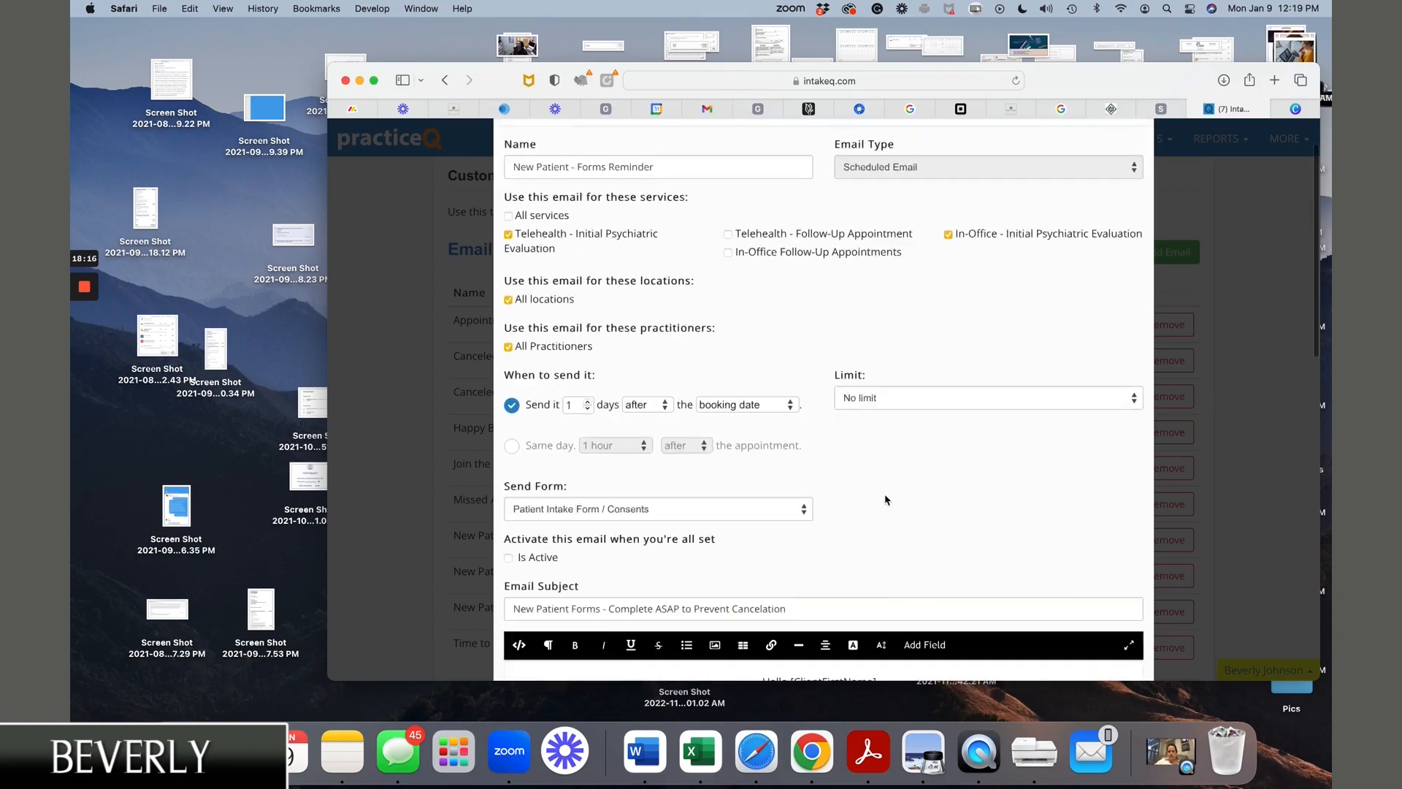
pyautogui.scroll(5, 886, 499)
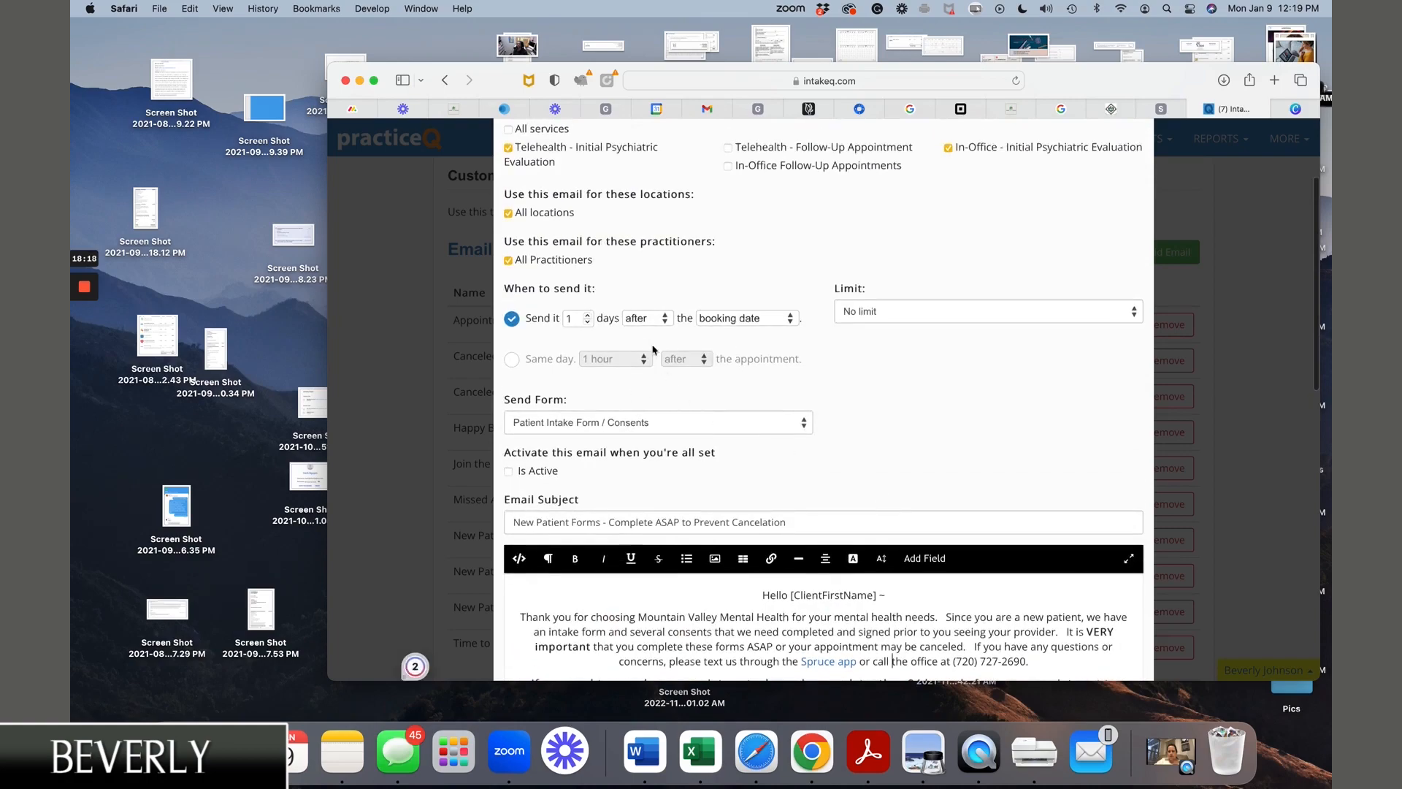
pyautogui.scroll(-4, 803, 504)
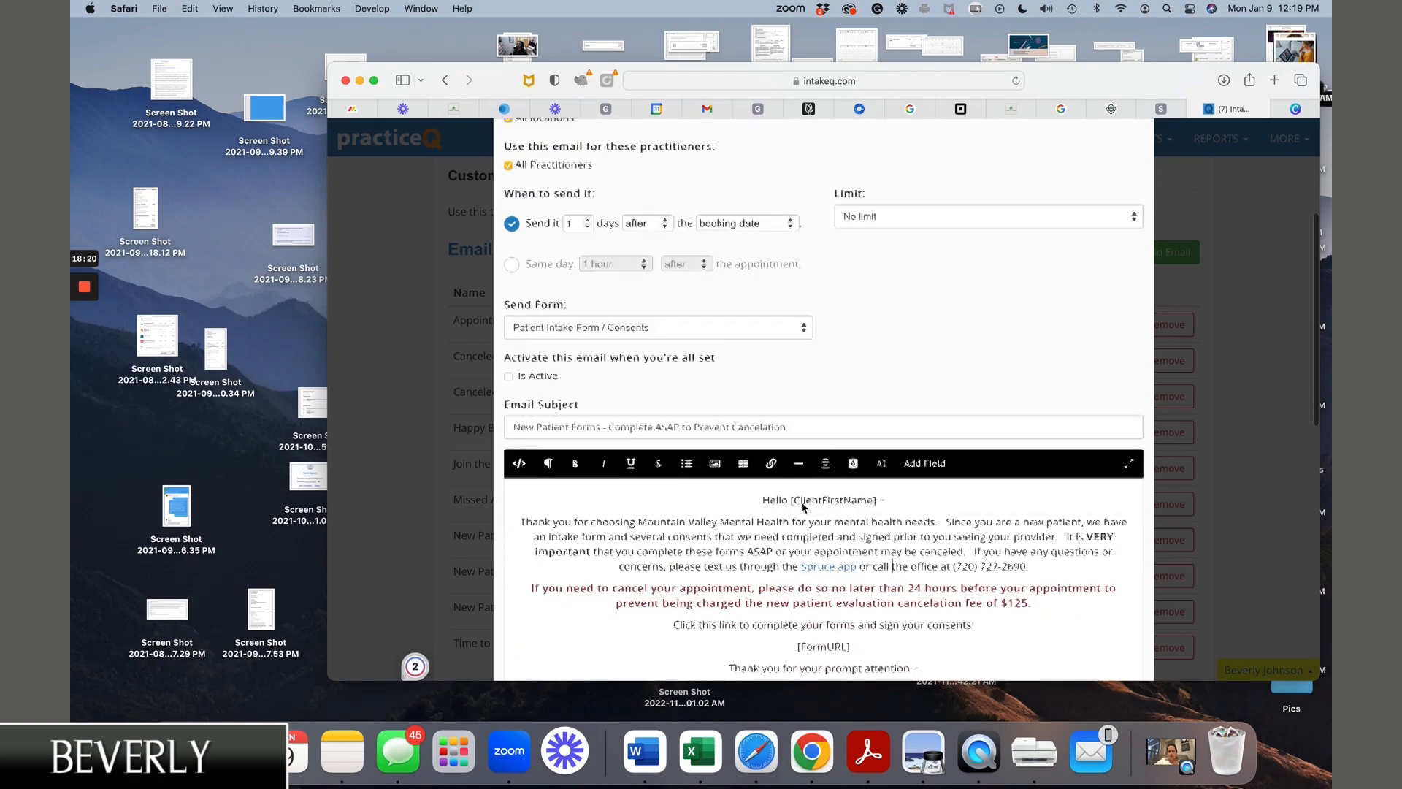
pyautogui.scroll(-2, 802, 504)
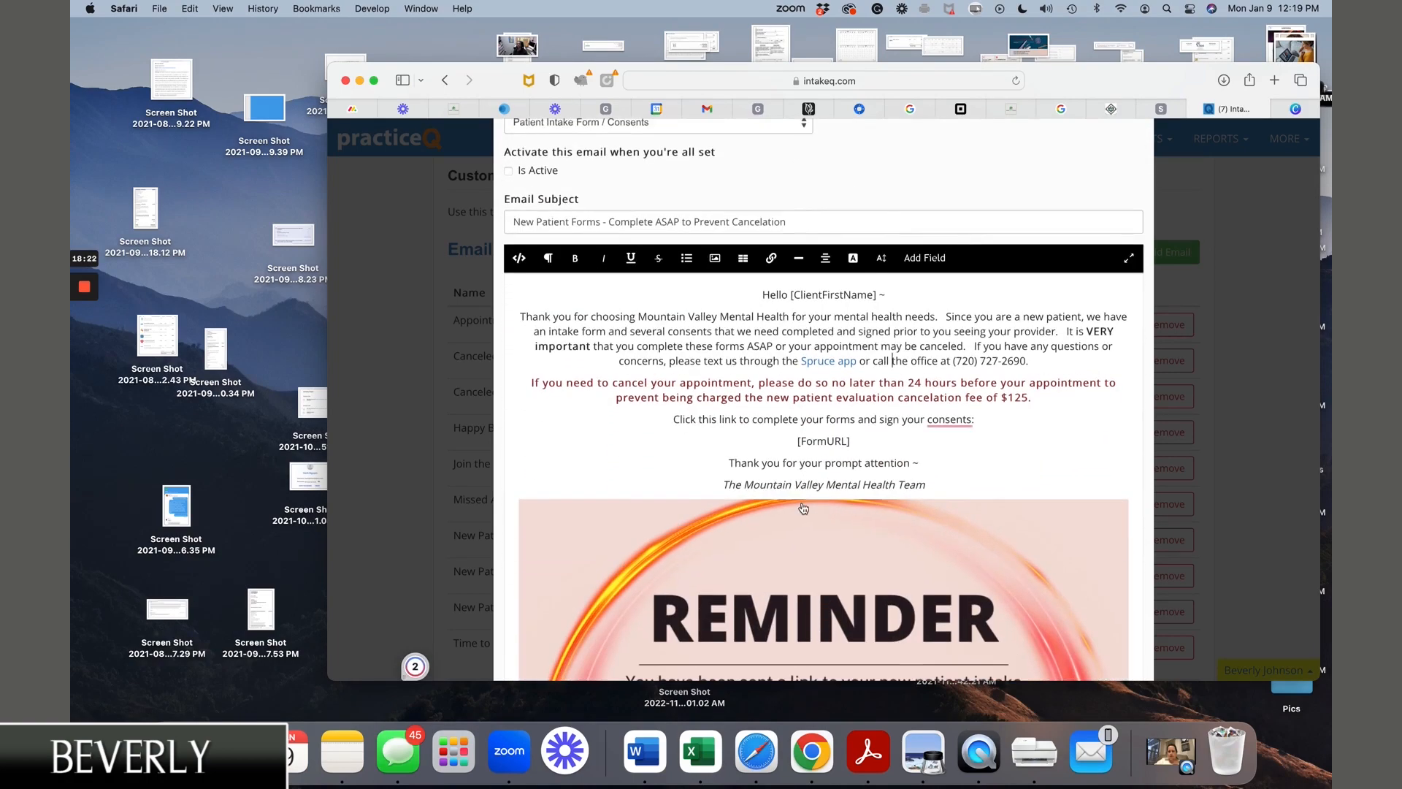
pyautogui.scroll(3, 803, 508)
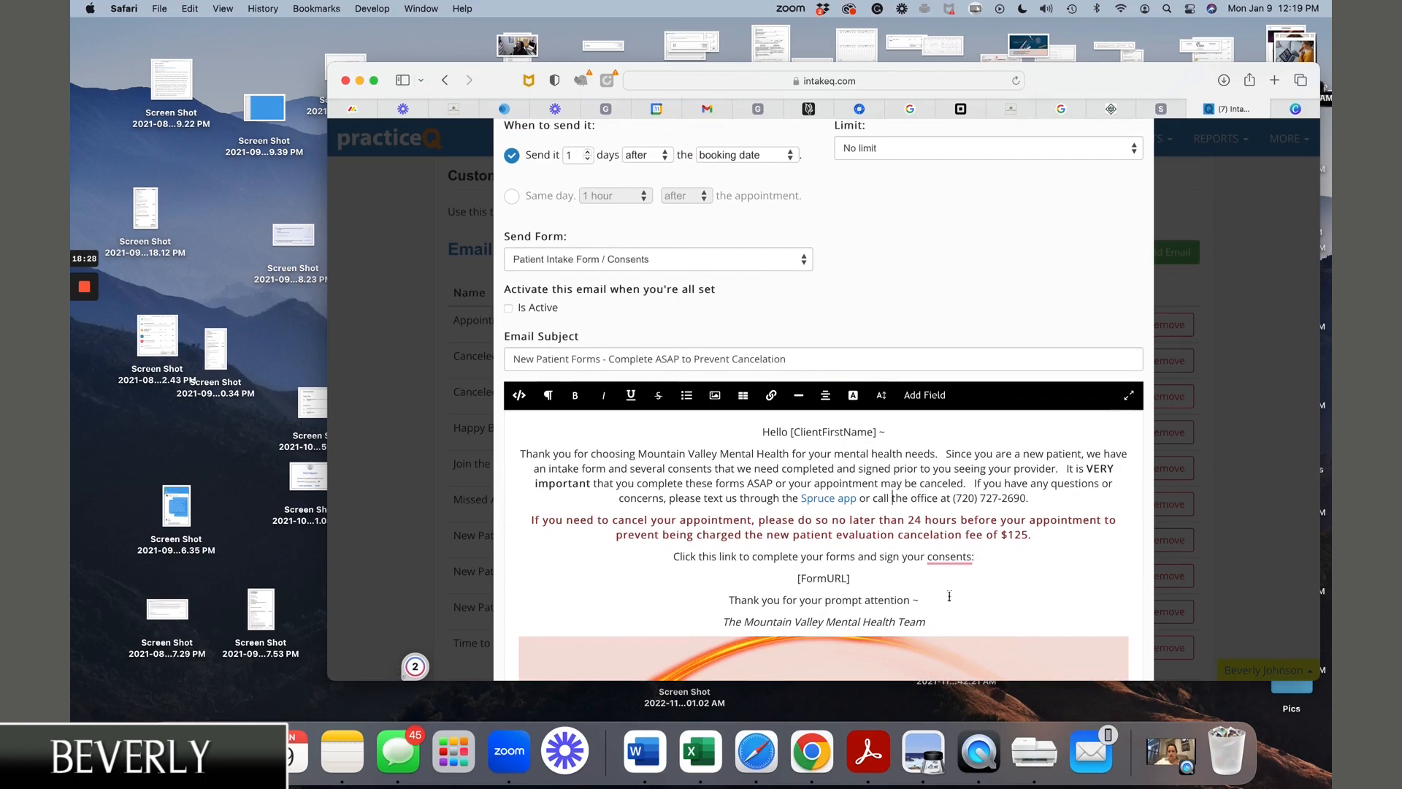
pyautogui.scroll(-3, 919, 577)
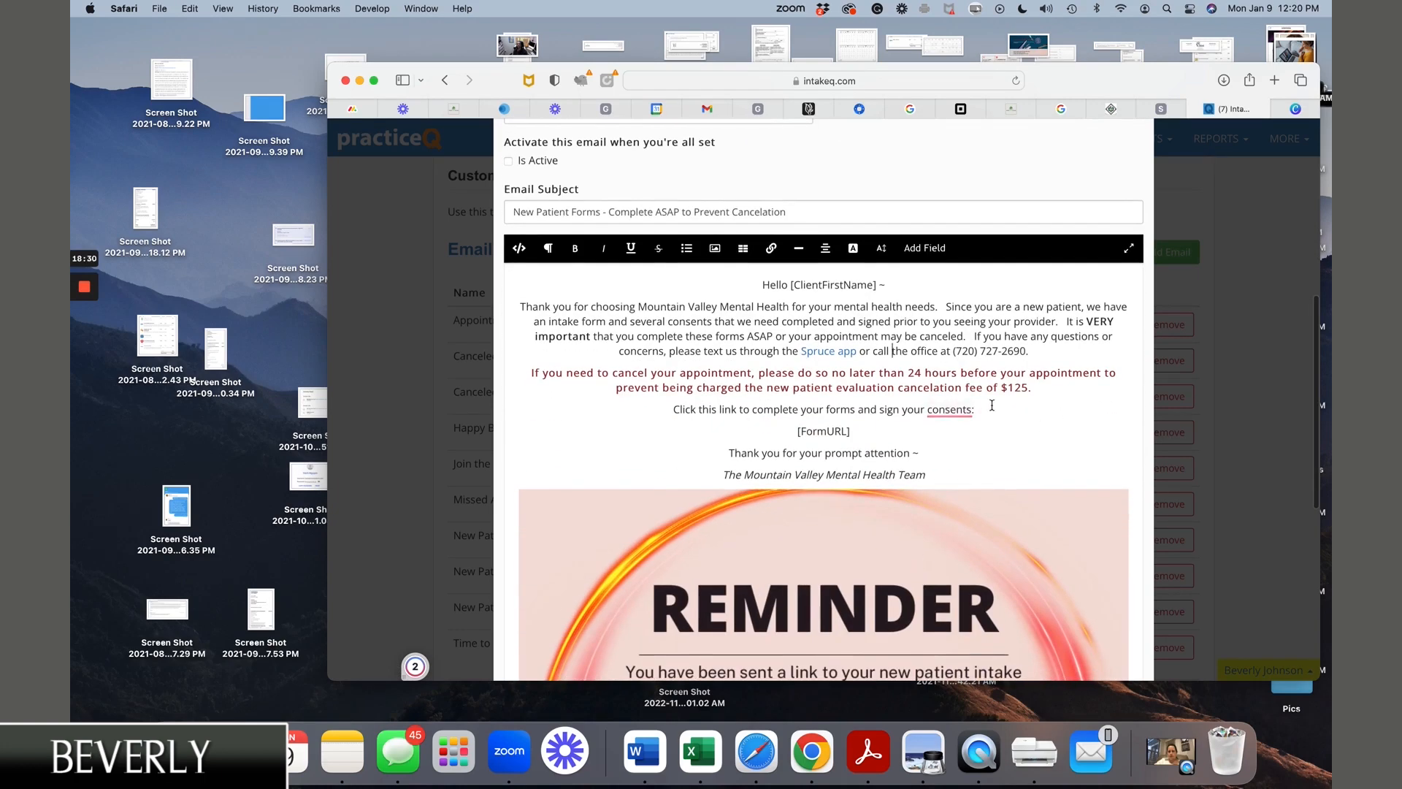
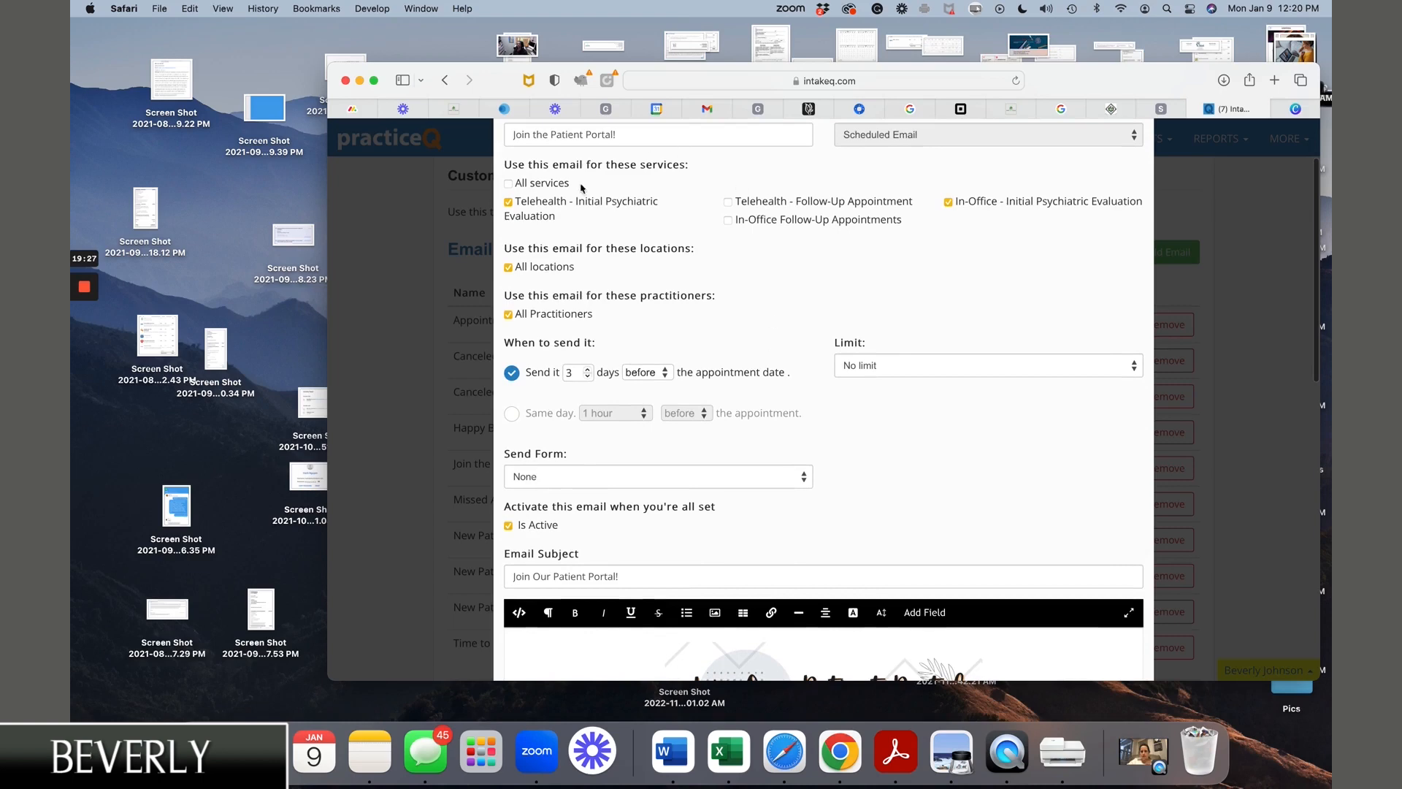
# Review the Join the Patient Portal! template's send timing, subject, message and links, and save the template.
pyautogui.scroll(-3, 951, 241)
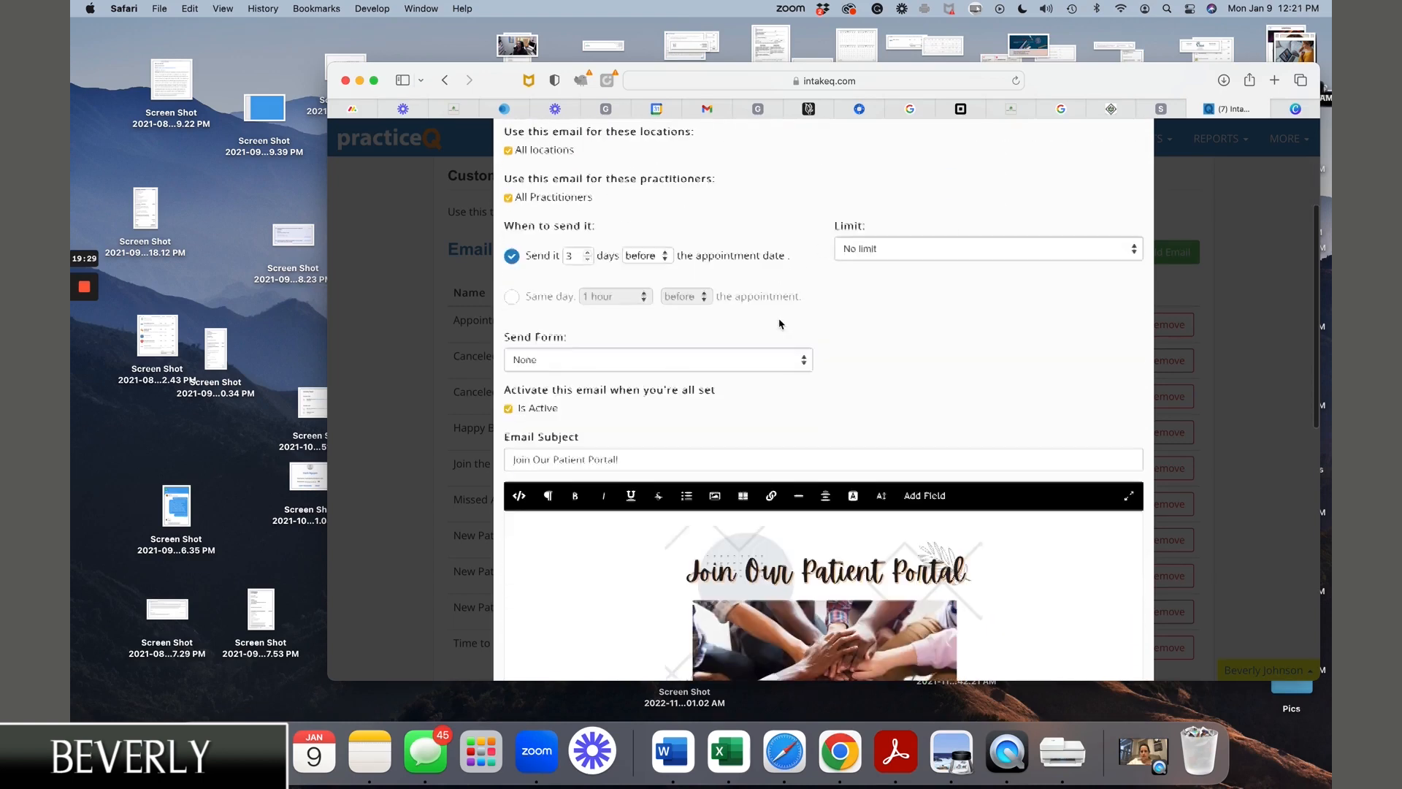
pyautogui.scroll(-3, 865, 376)
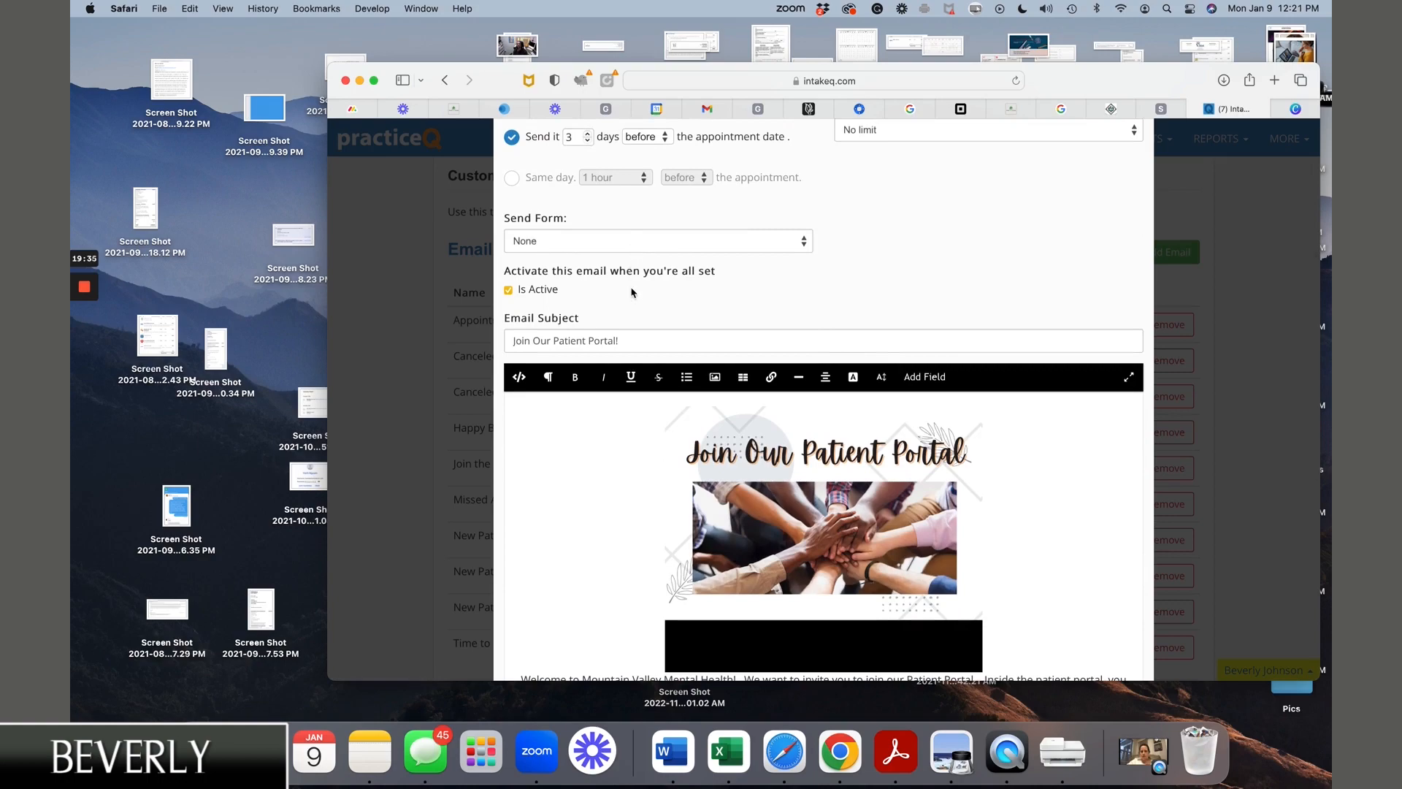
pyautogui.scroll(-5, 731, 329)
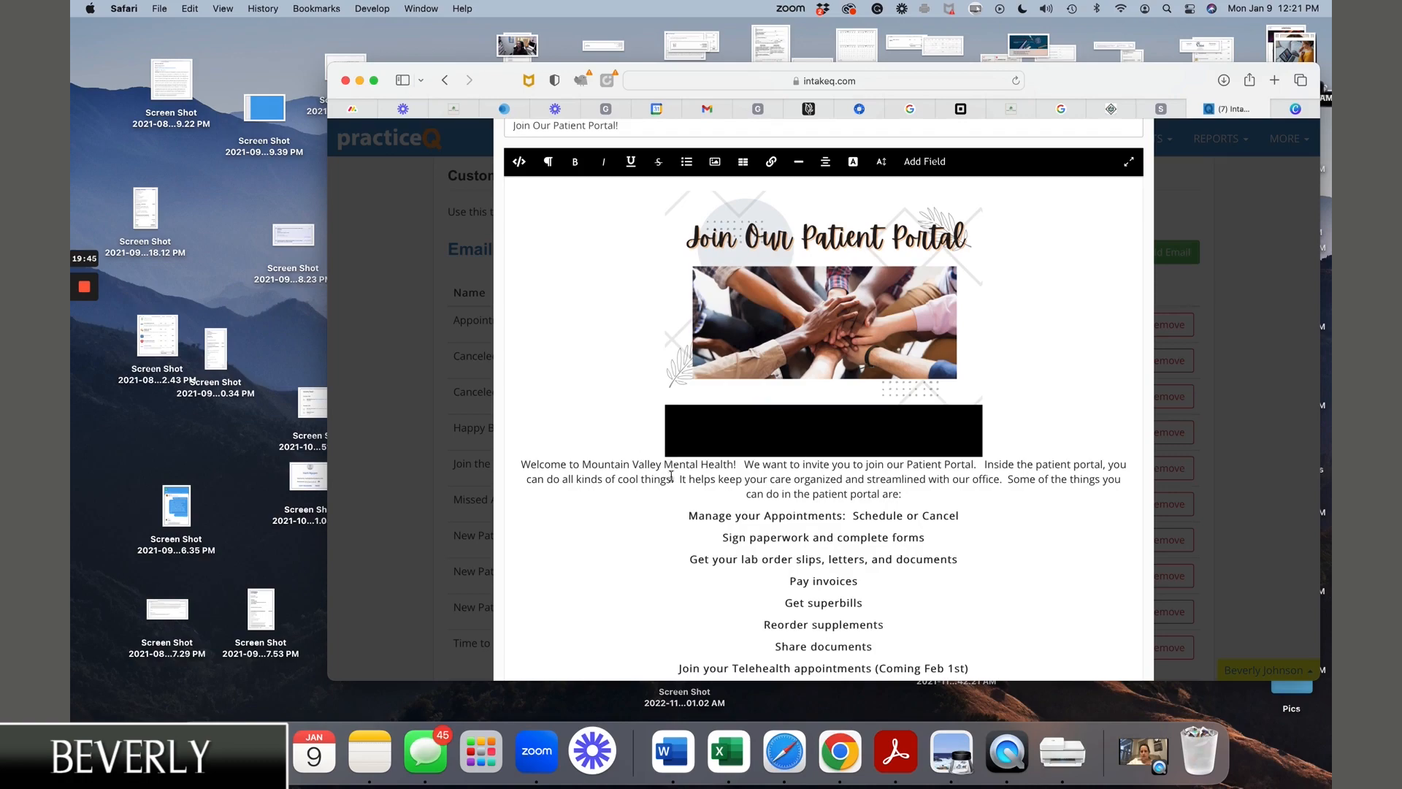
pyautogui.scroll(-7, 676, 482)
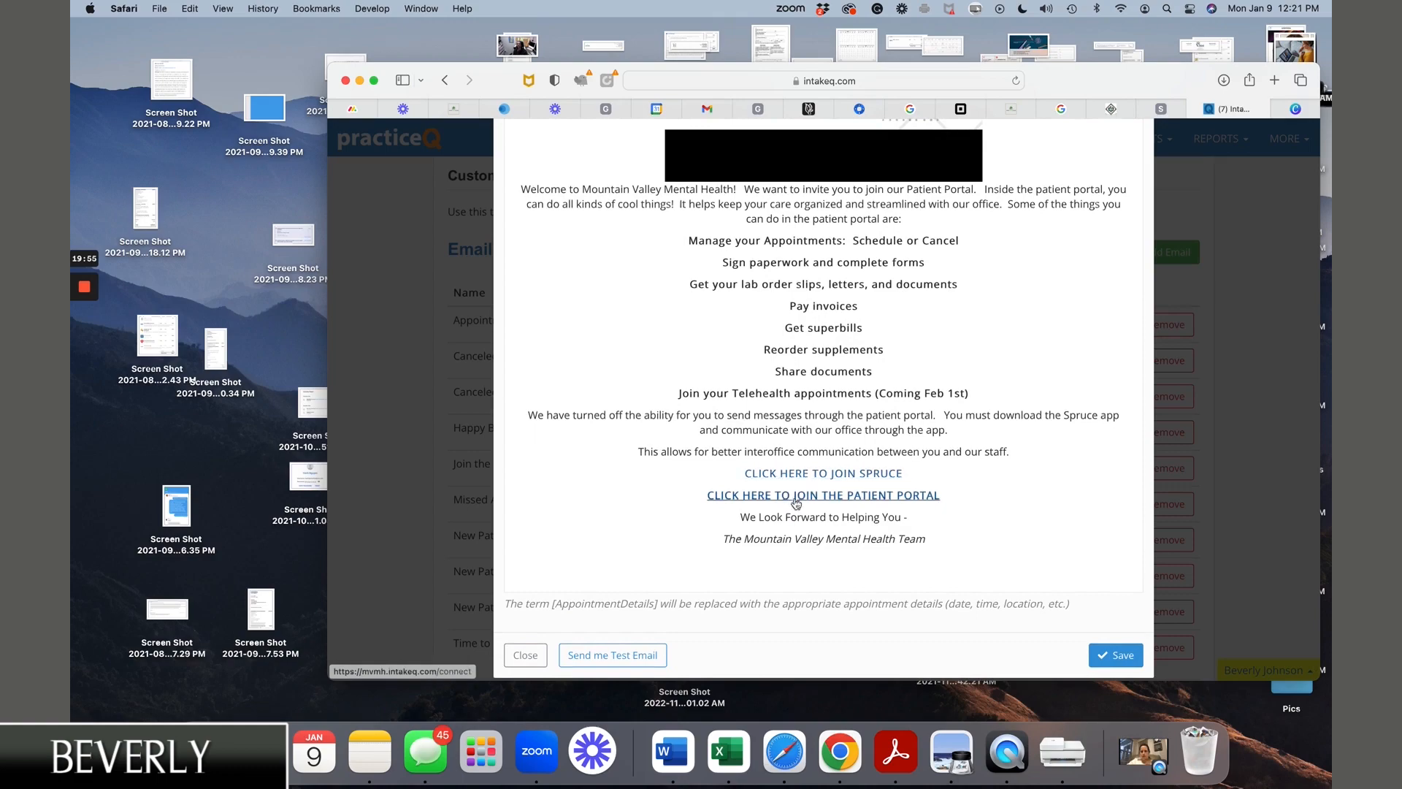
pyautogui.scroll(3, 864, 362)
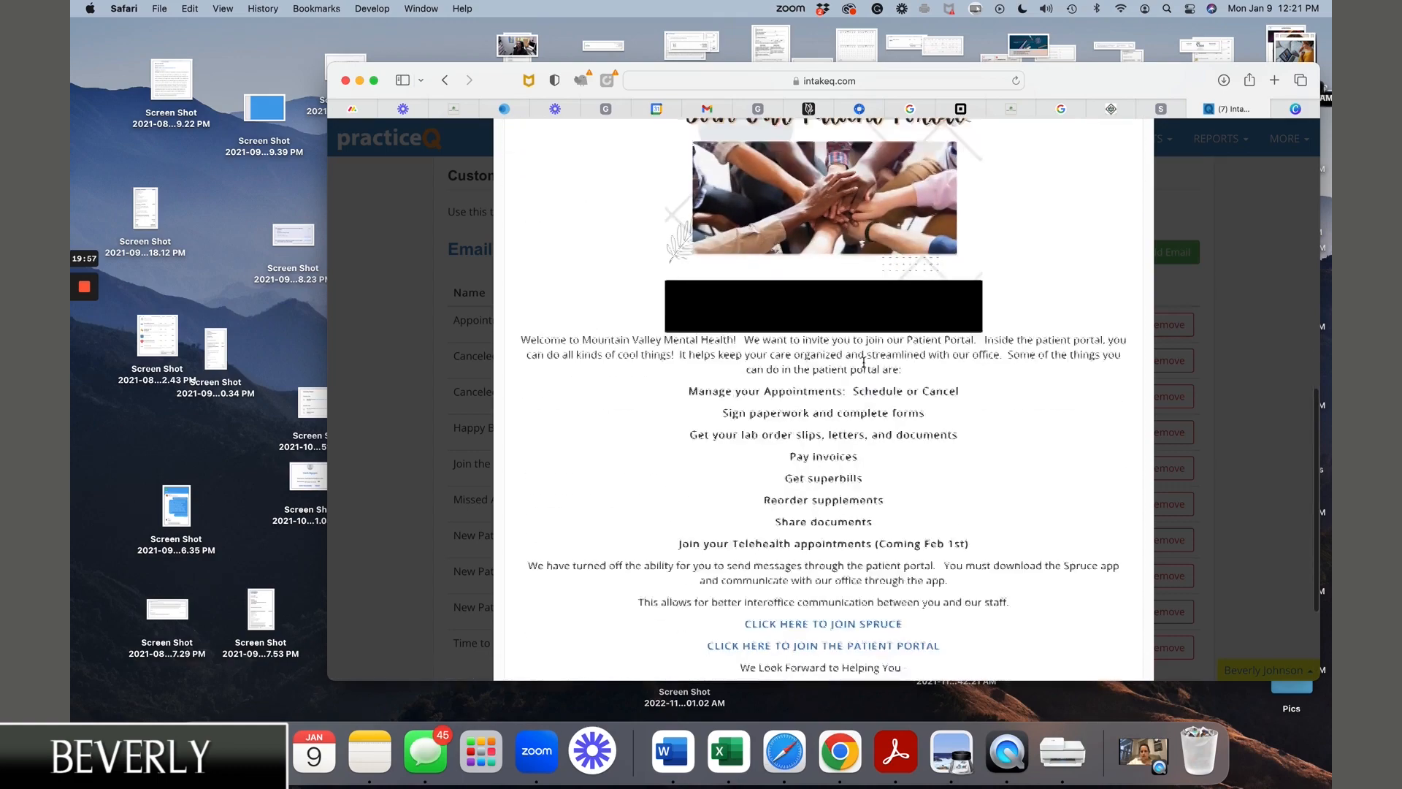
pyautogui.scroll(-4, 864, 362)
pyautogui.click(1111, 636)
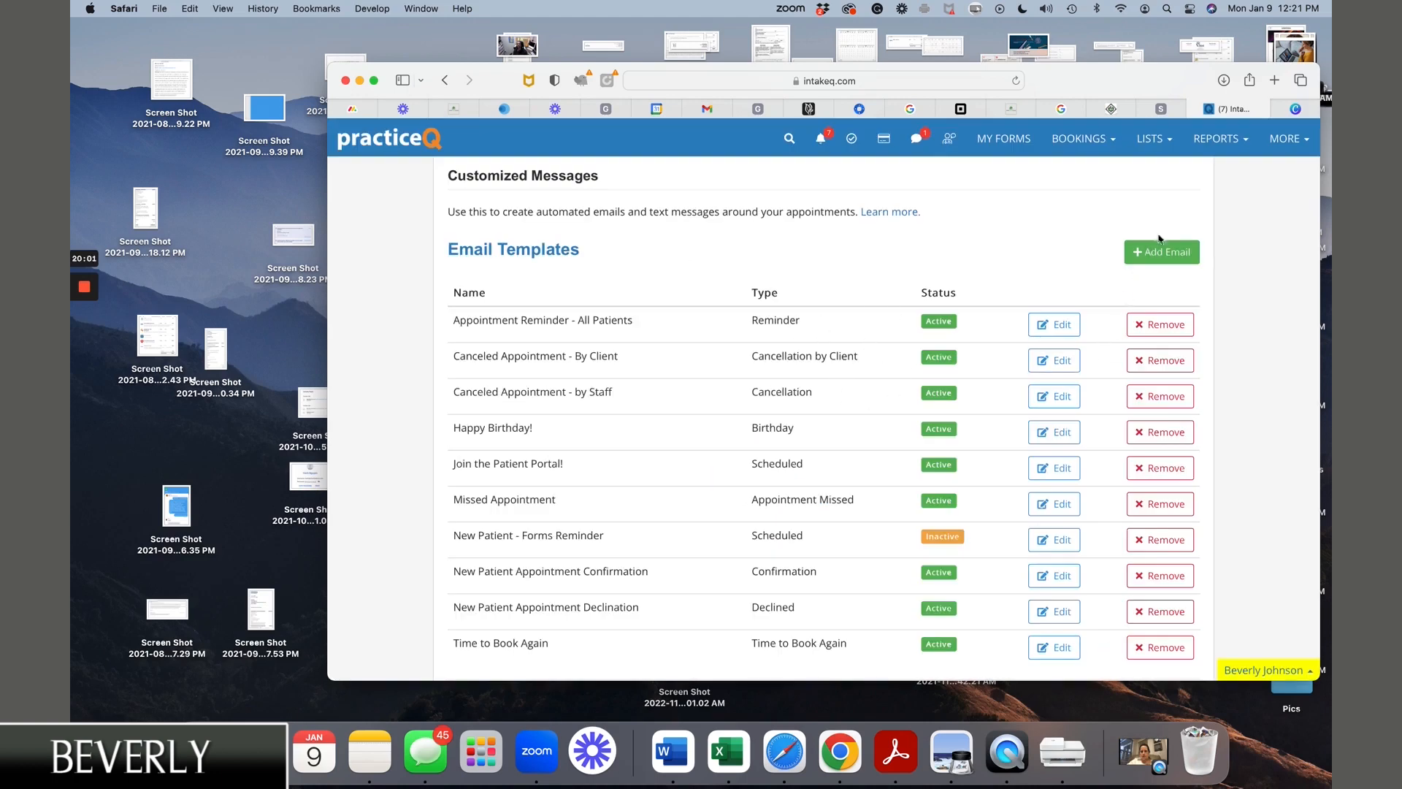
# Open the Happy Birthday! template, review its subject, greeting and birthday image, and save it.
pyautogui.click(1054, 432)
pyautogui.scroll(-3, 836, 570)
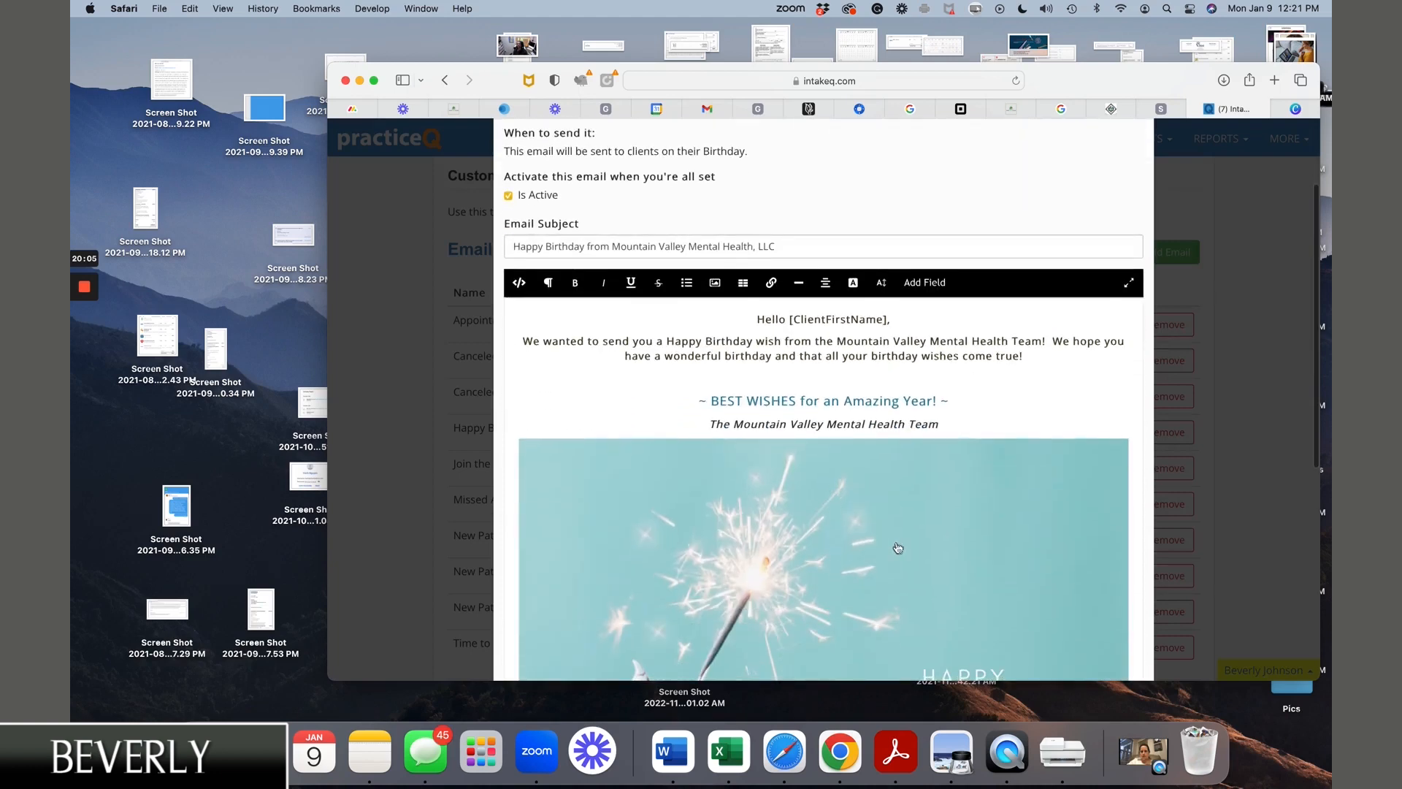
pyautogui.scroll(-5, 926, 534)
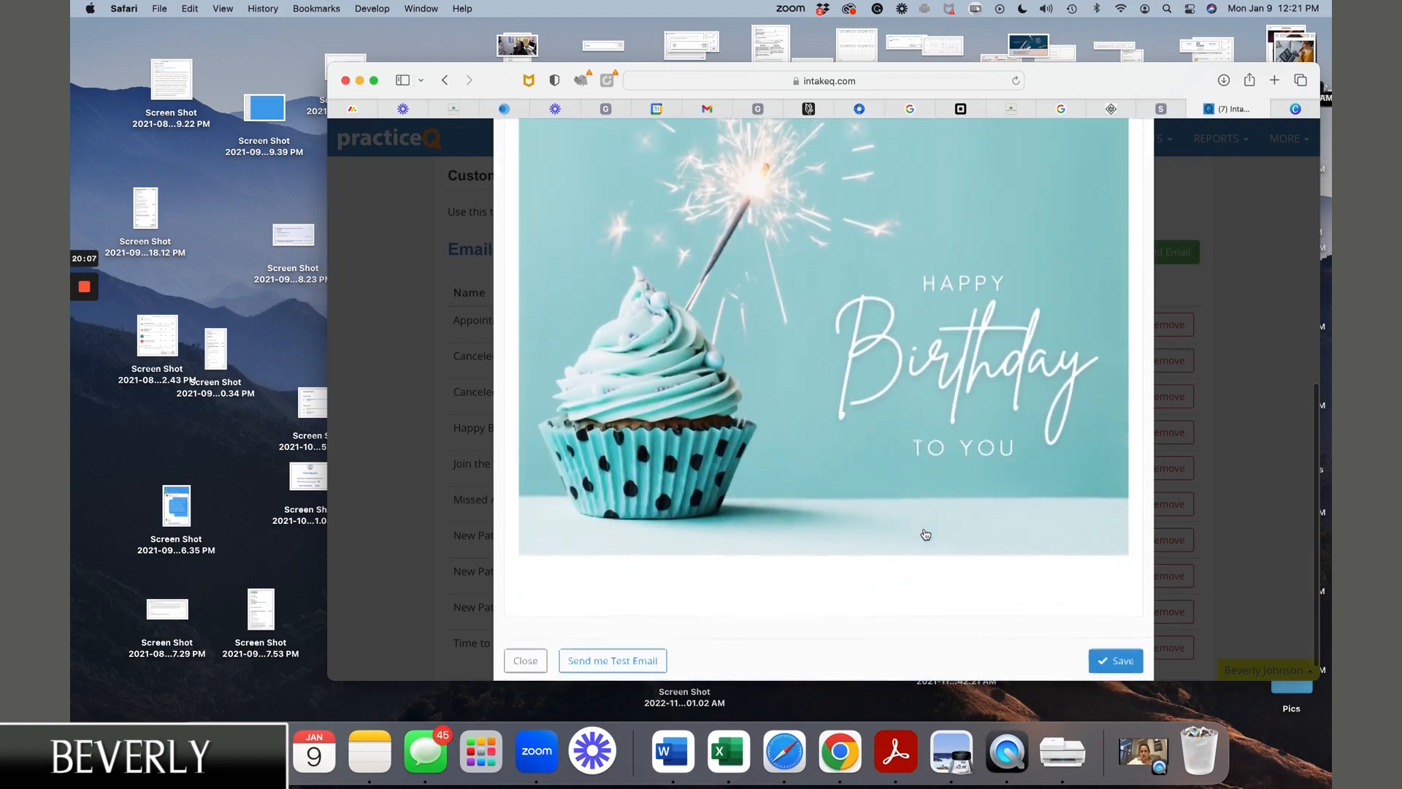
pyautogui.click(1117, 661)
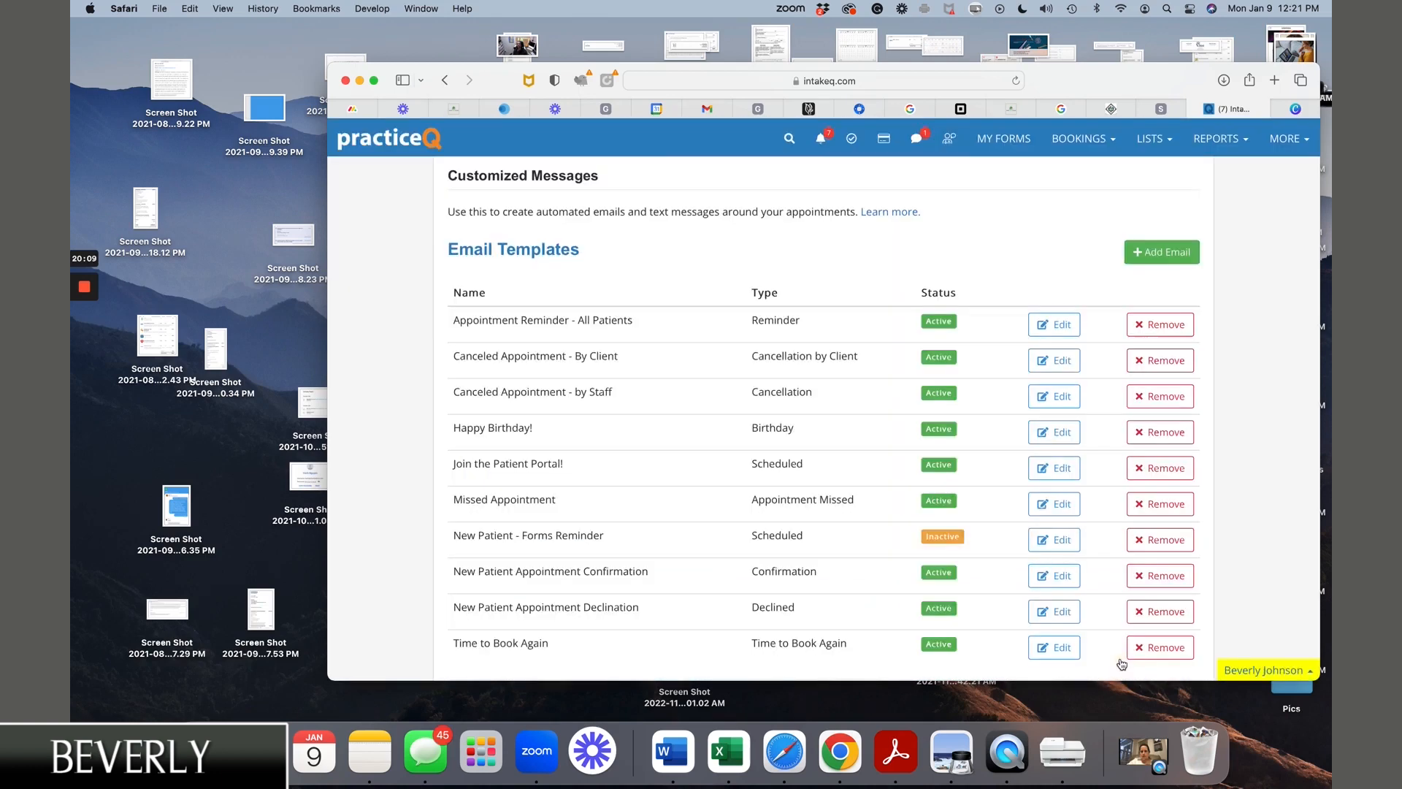
# Open the Missed Appointment template, review its settings, image and rescheduling links, and close it without saving.
pyautogui.scroll(-2, 1029, 504)
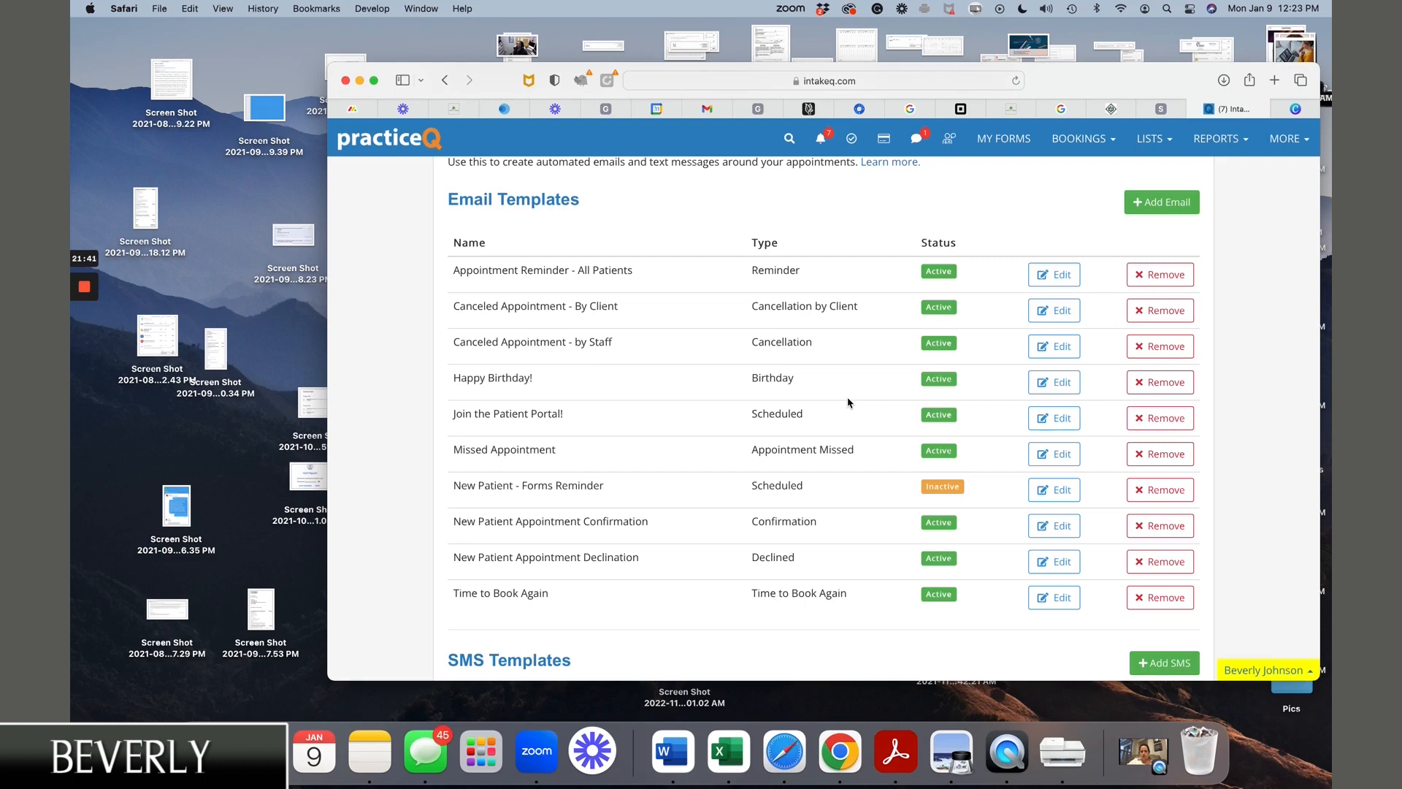
pyautogui.scroll(-2, 856, 437)
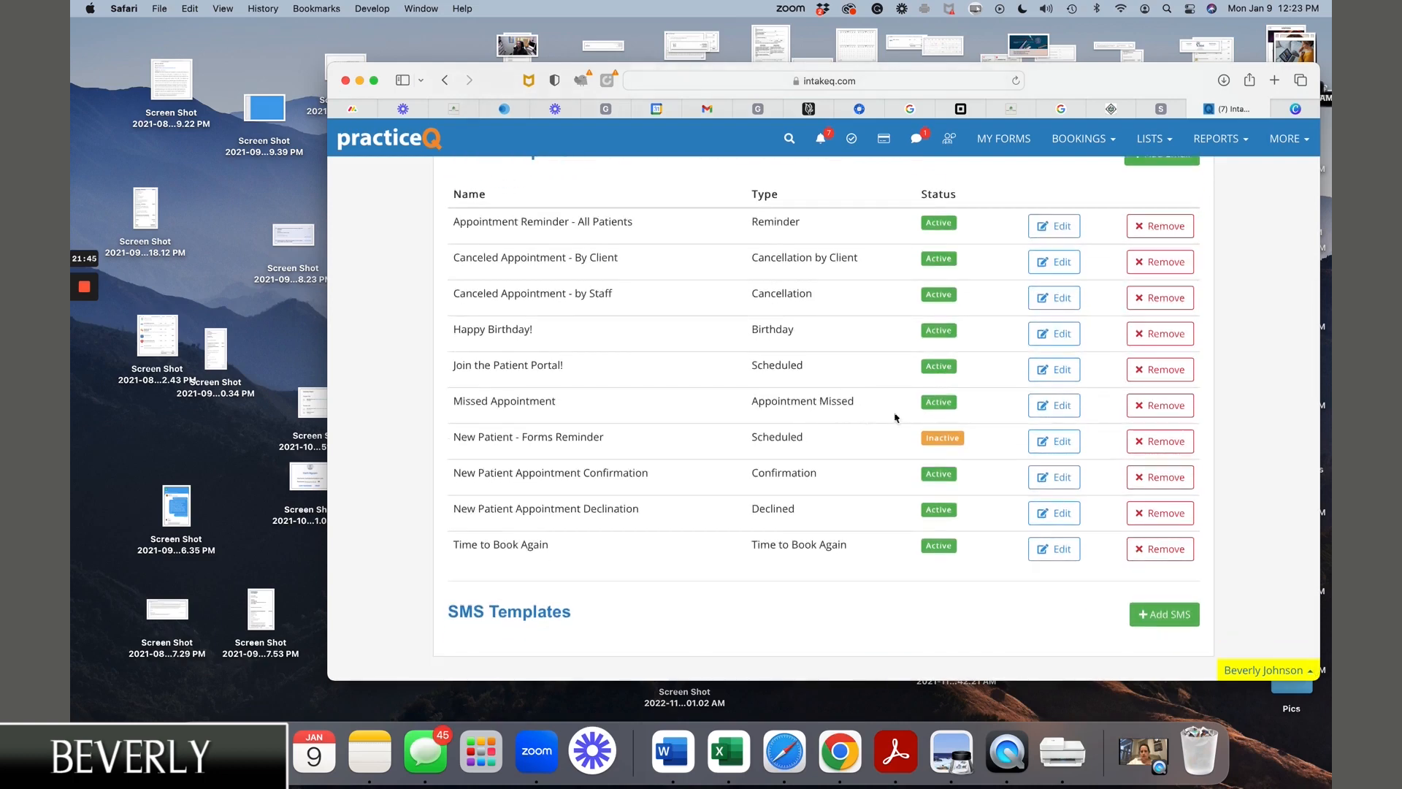
pyautogui.click(1053, 405)
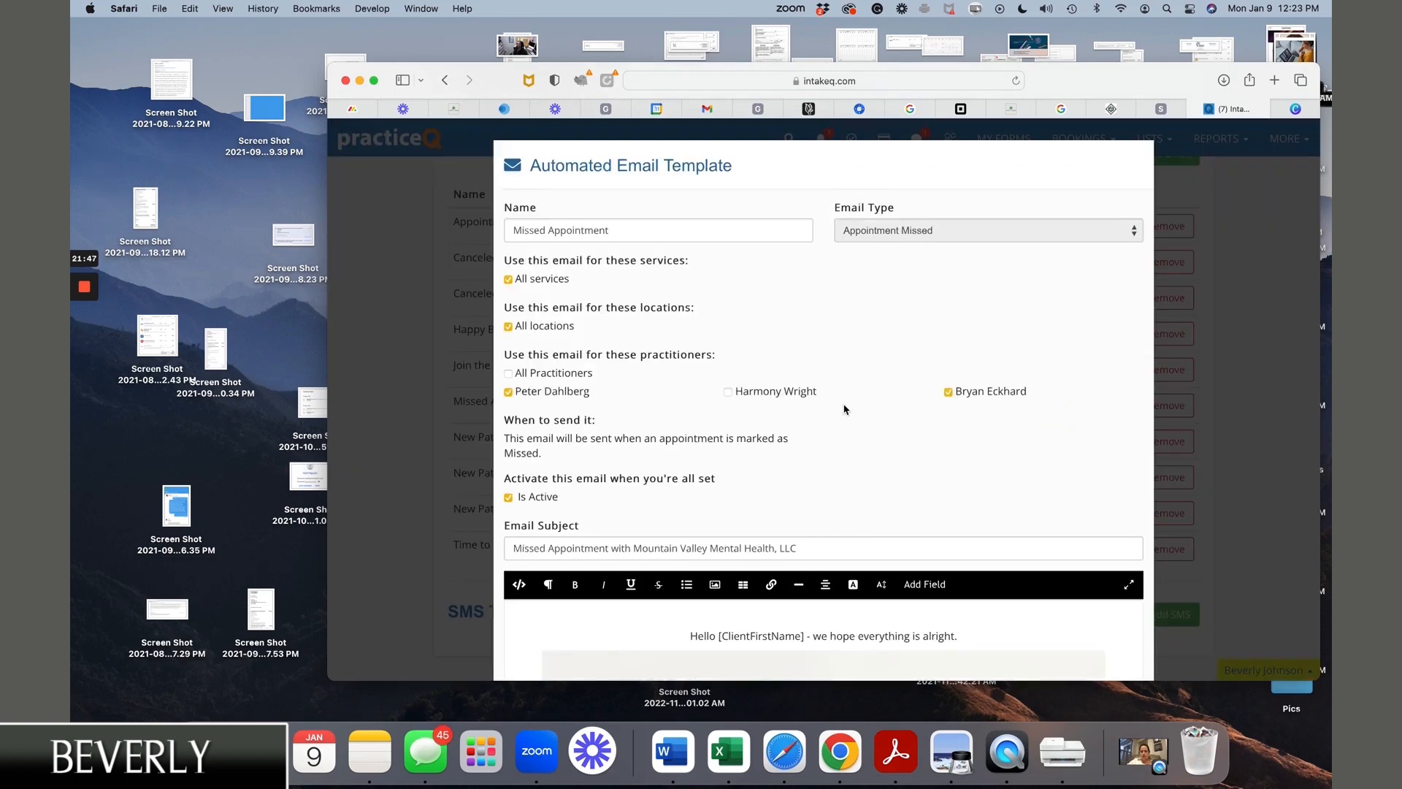
pyautogui.scroll(-2, 845, 409)
pyautogui.scroll(-8, 845, 410)
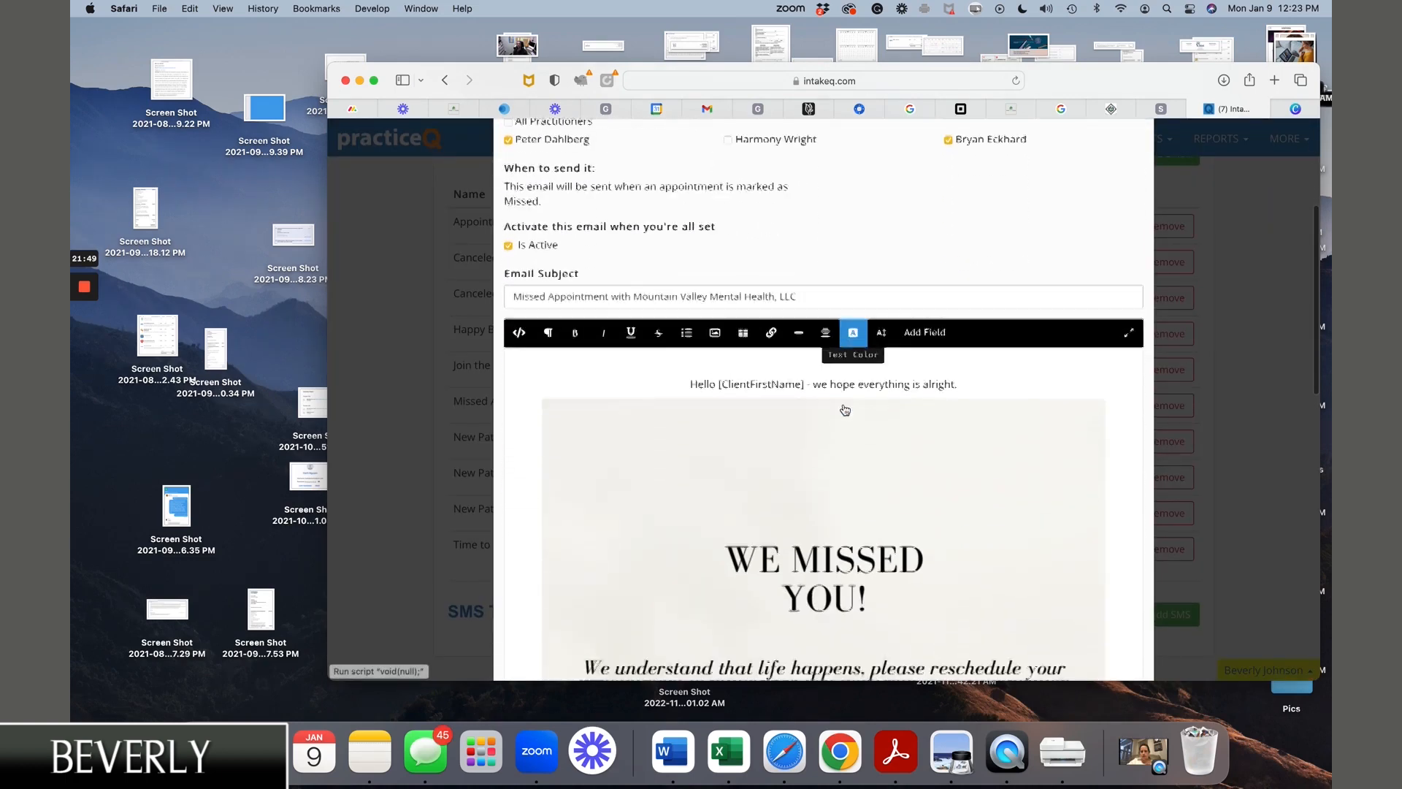
pyautogui.scroll(-4, 922, 431)
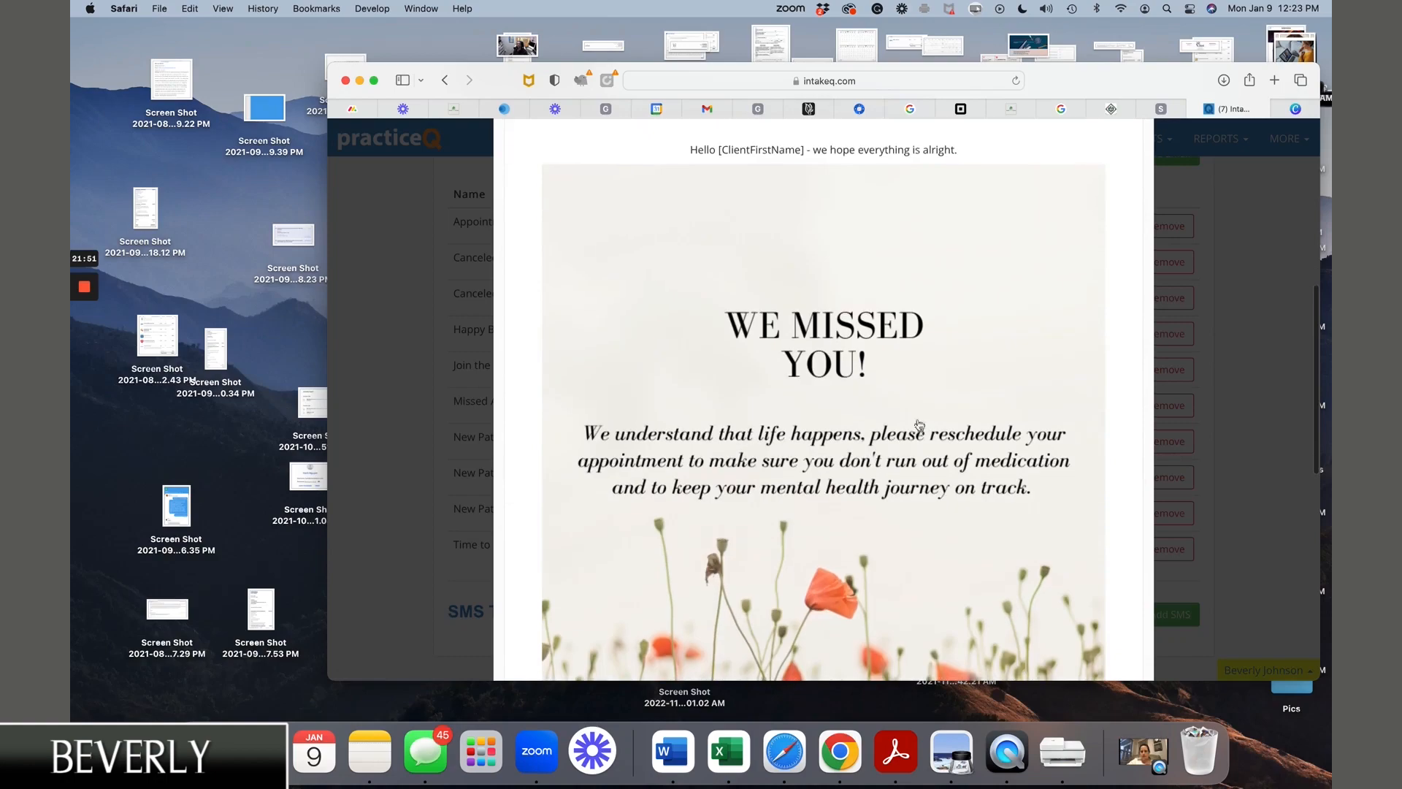
pyautogui.scroll(-6, 885, 593)
pyautogui.scroll(10, 884, 593)
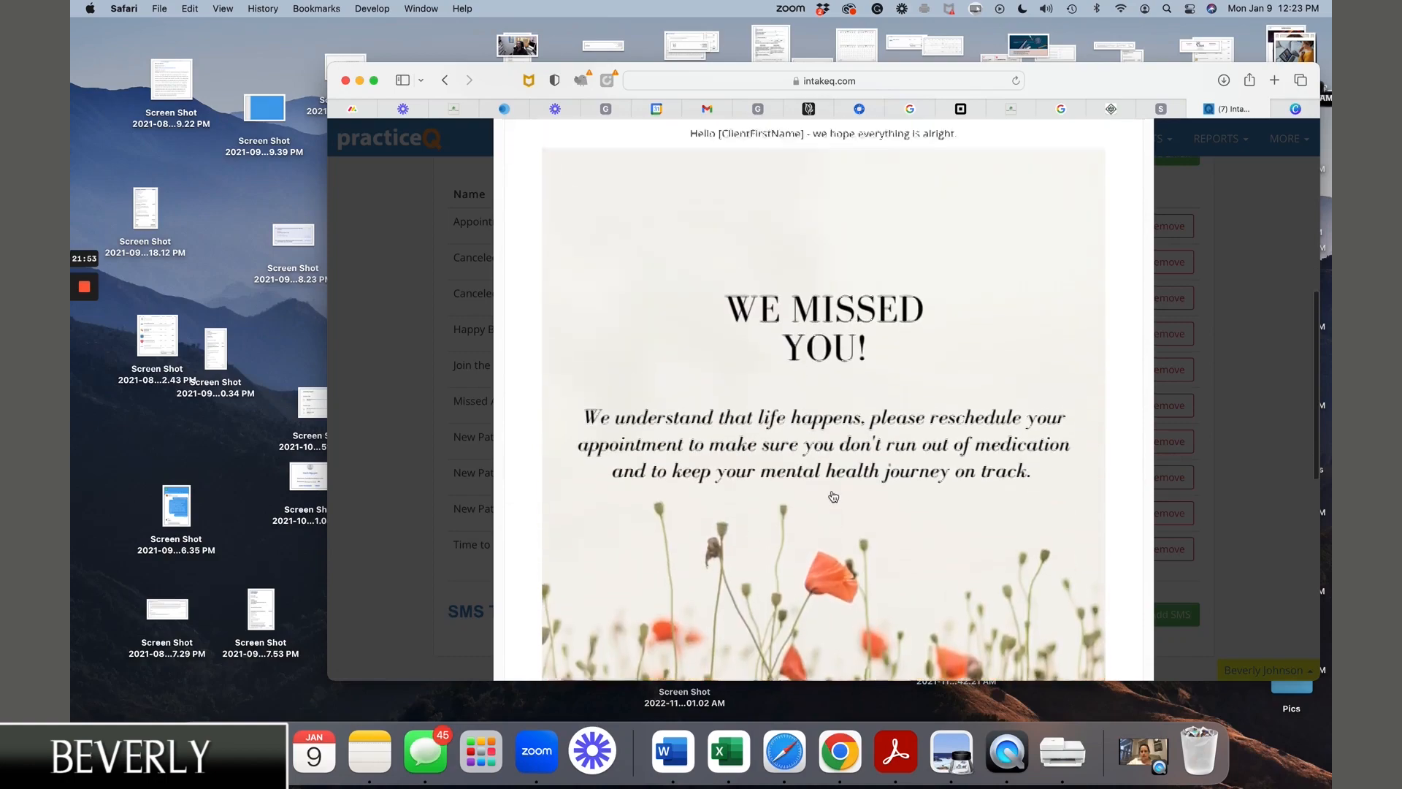
pyautogui.scroll(-10, 833, 497)
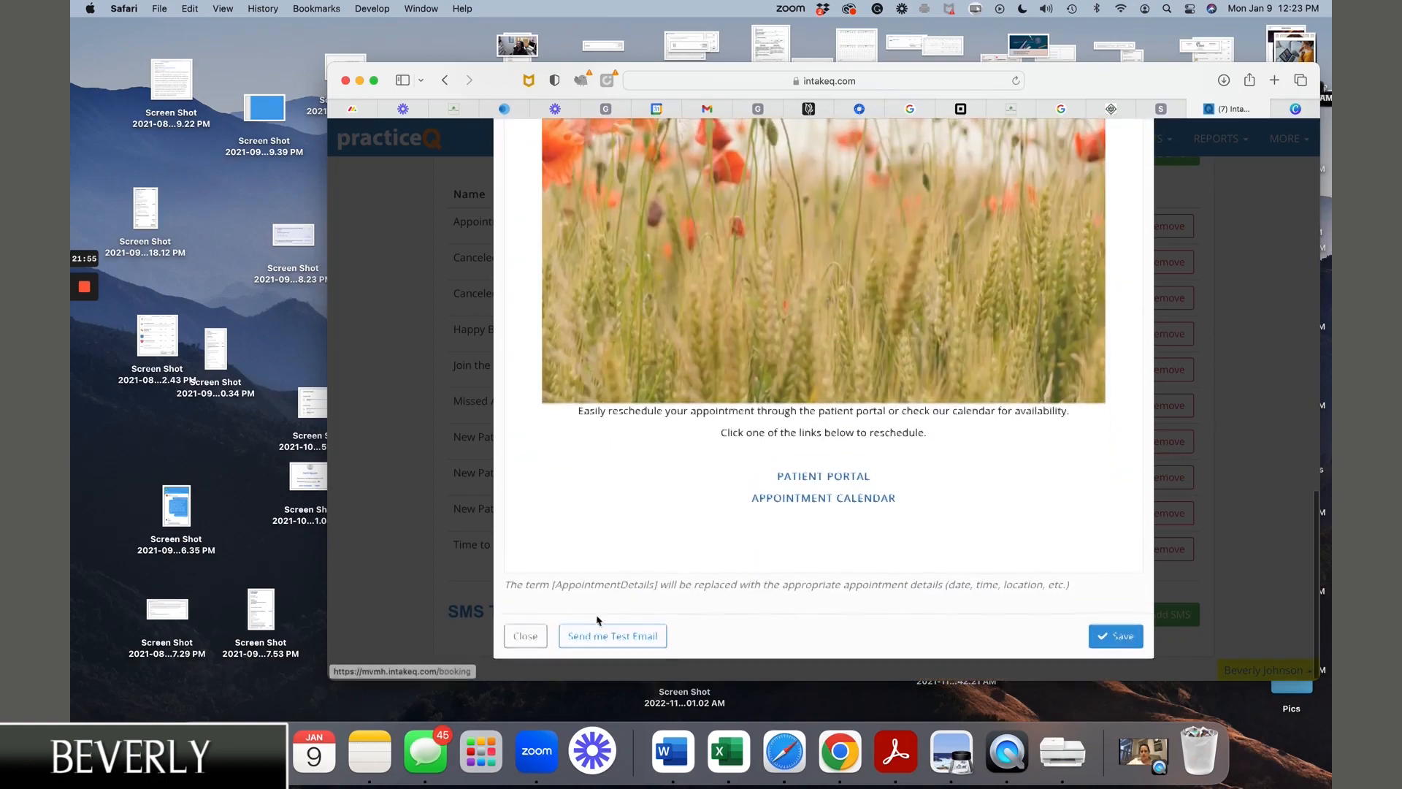
pyautogui.click(525, 638)
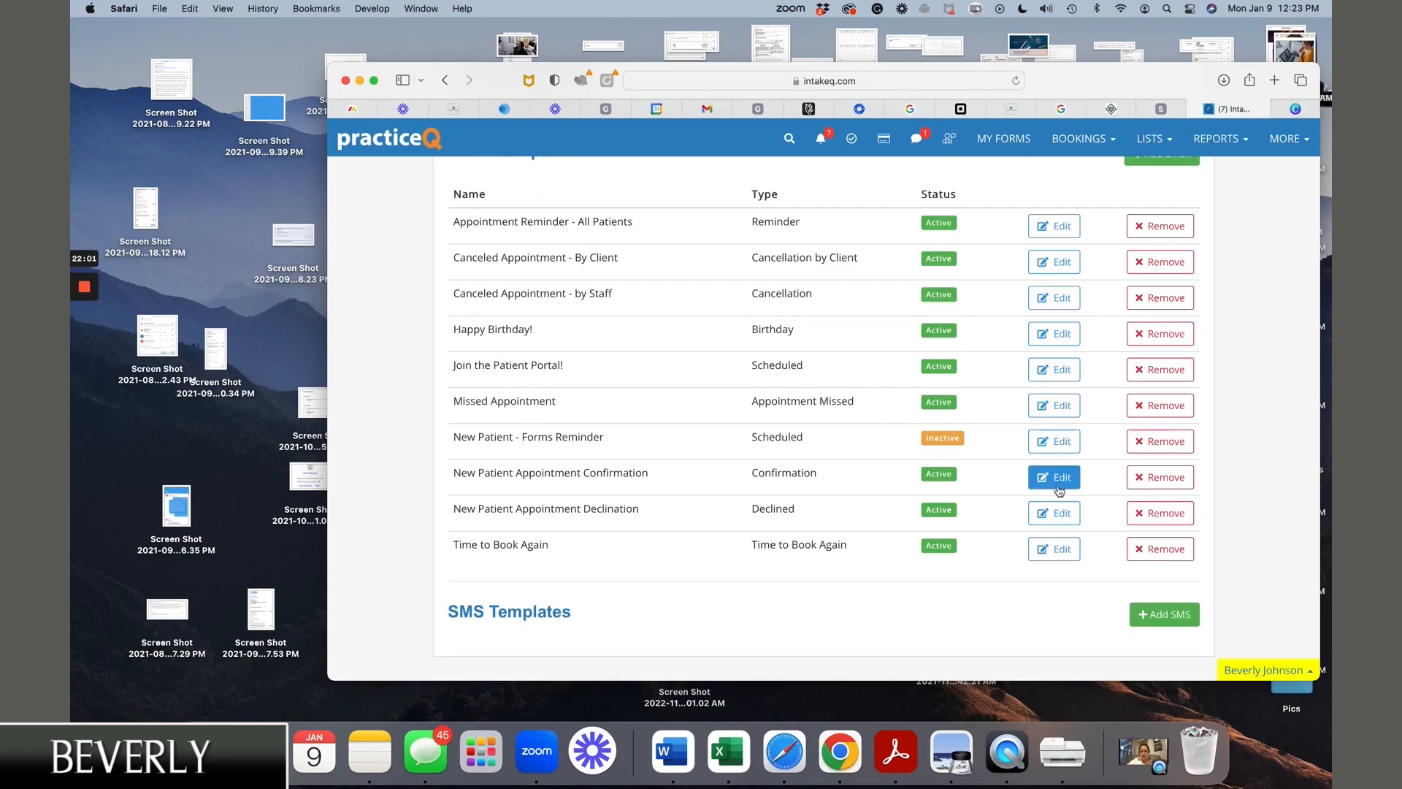
# Open the New Patient Appointment Declination template, review its services, trigger and message, and save it.
pyautogui.click(1043, 526)
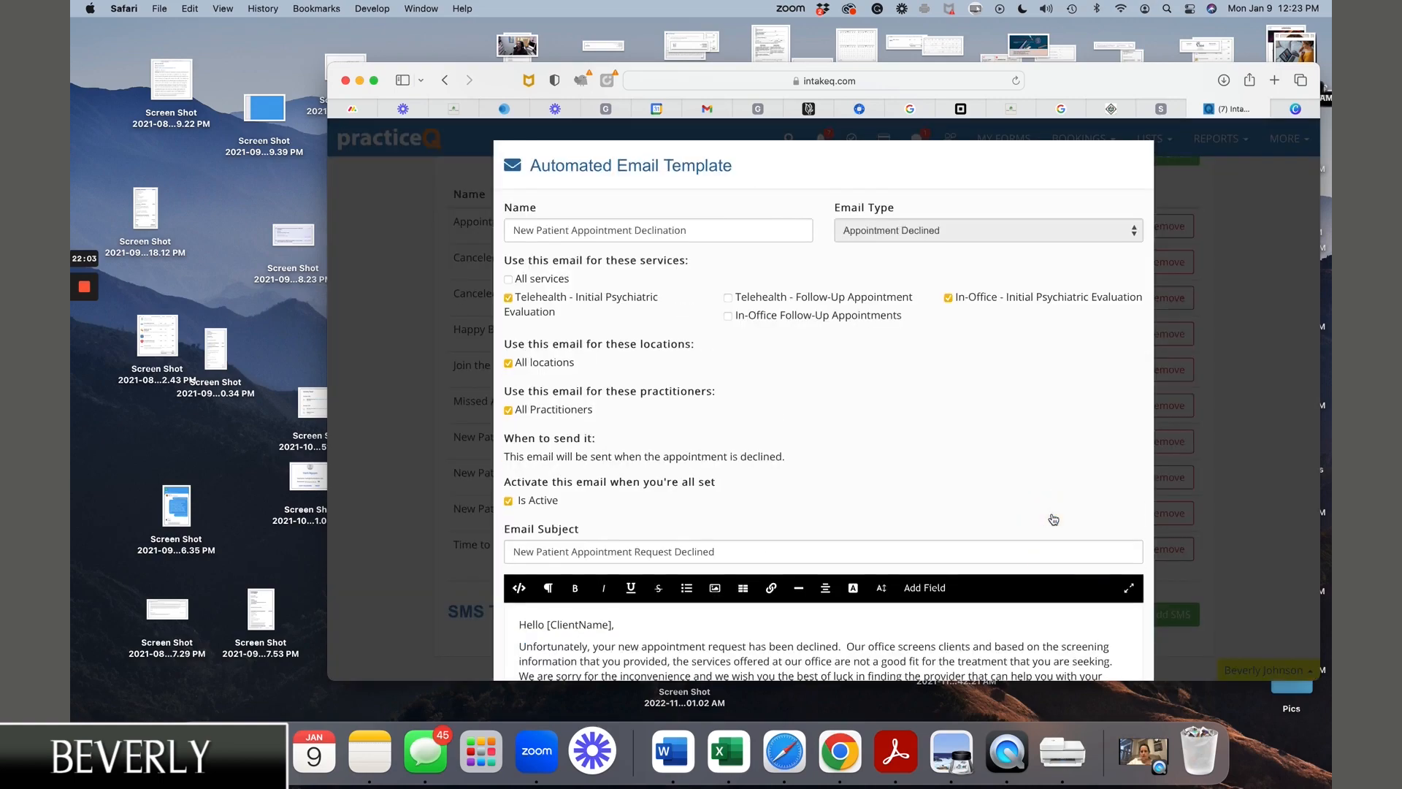
pyautogui.scroll(-3, 920, 515)
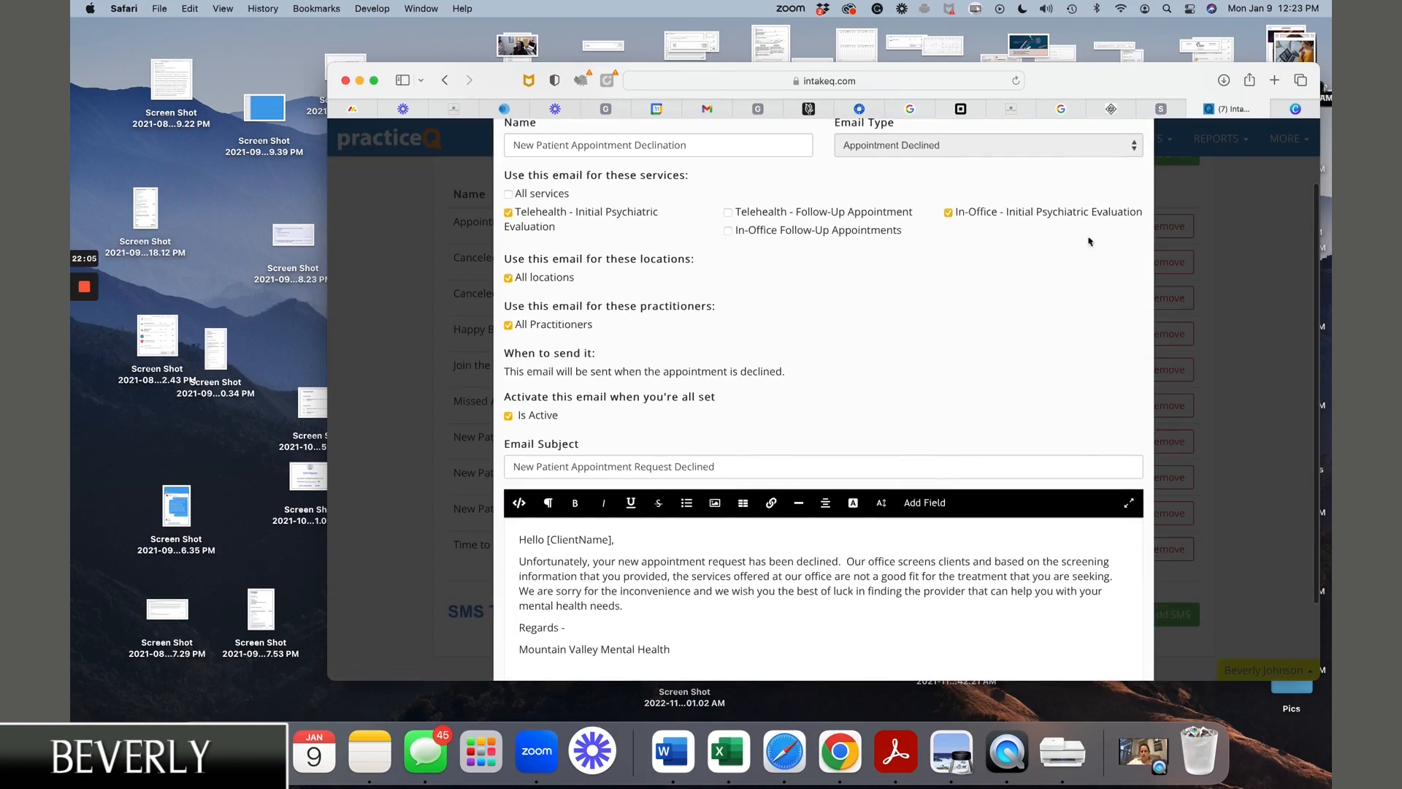
pyautogui.scroll(-3, 939, 484)
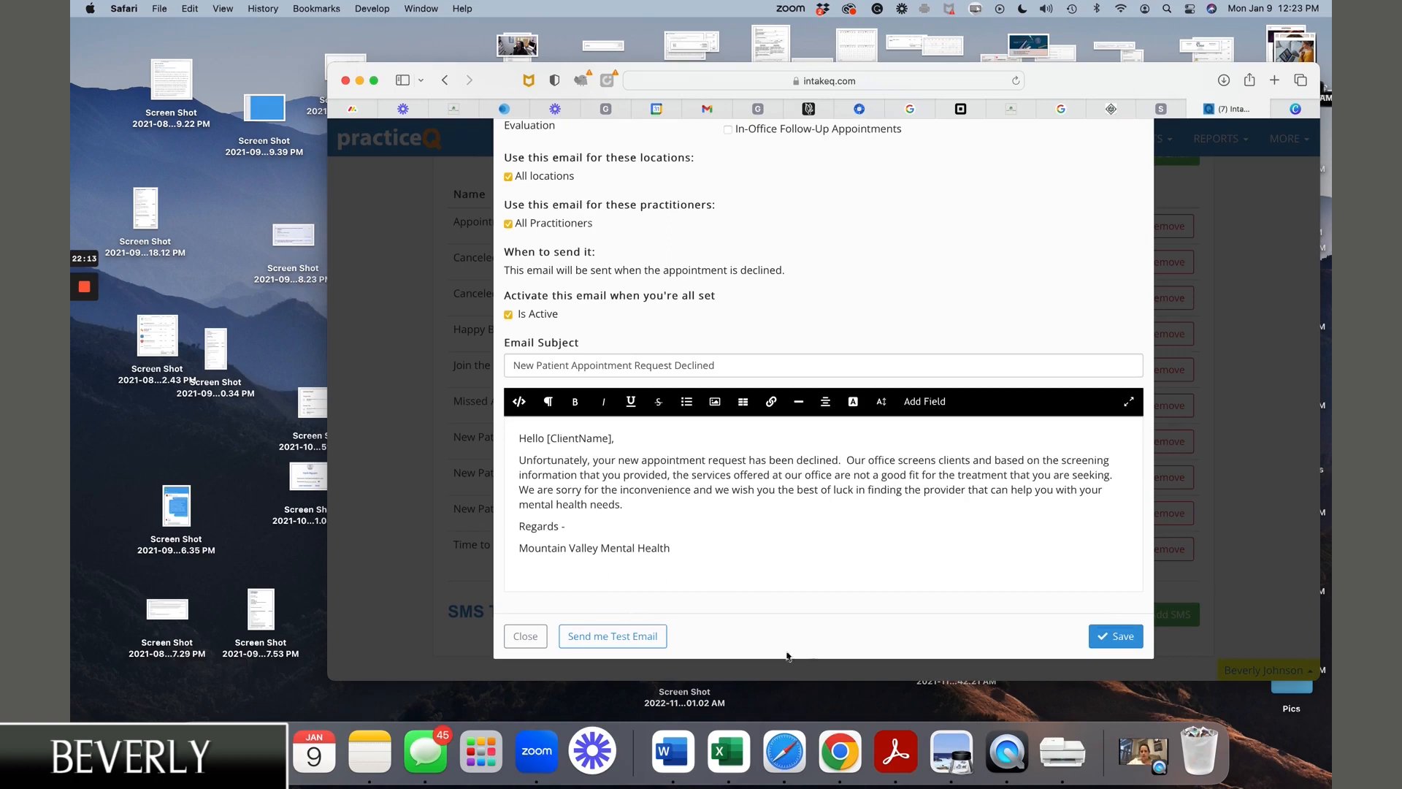
pyautogui.click(1111, 647)
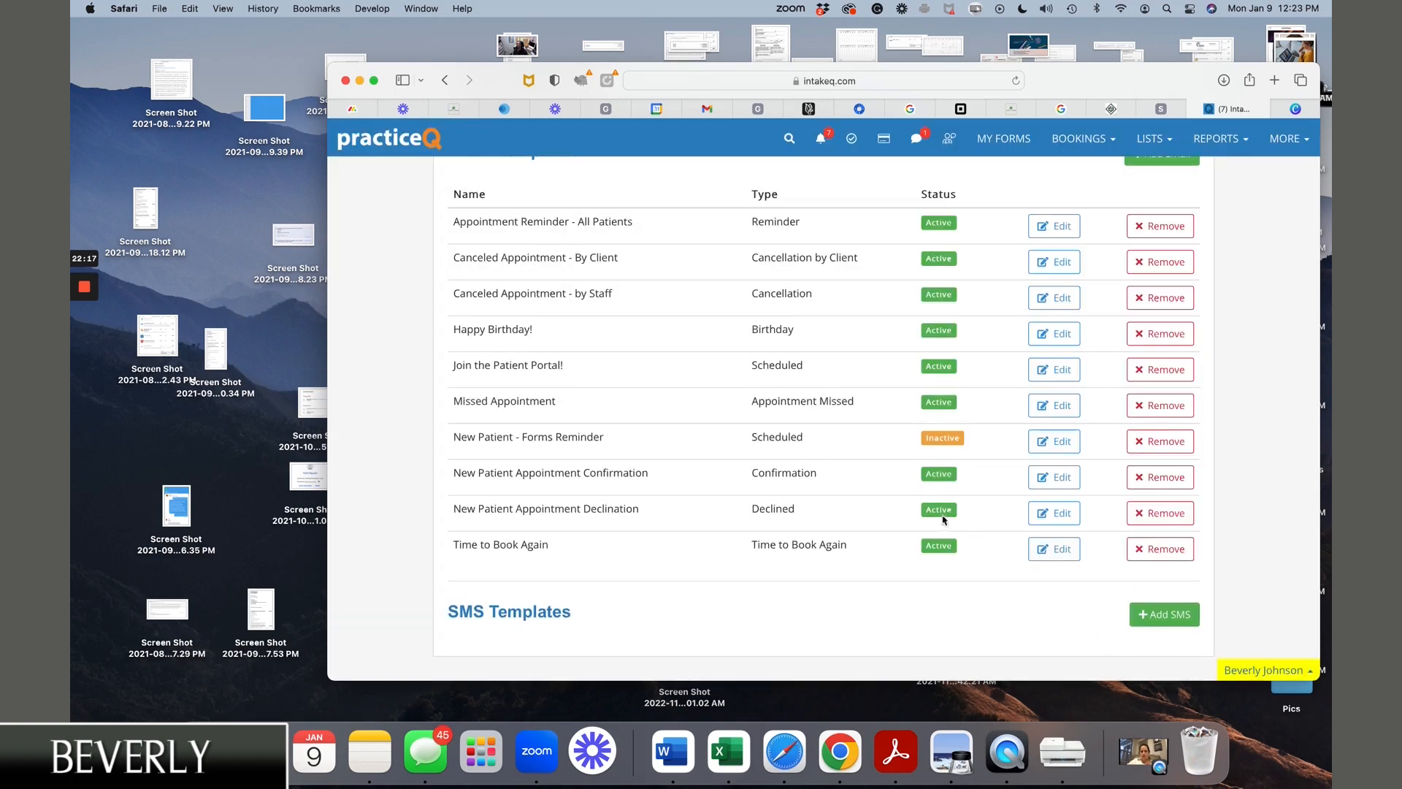
# Open the New Patient Appointment Confirmation template, review its services, message and To Do List image, and save it.
pyautogui.click(1054, 478)
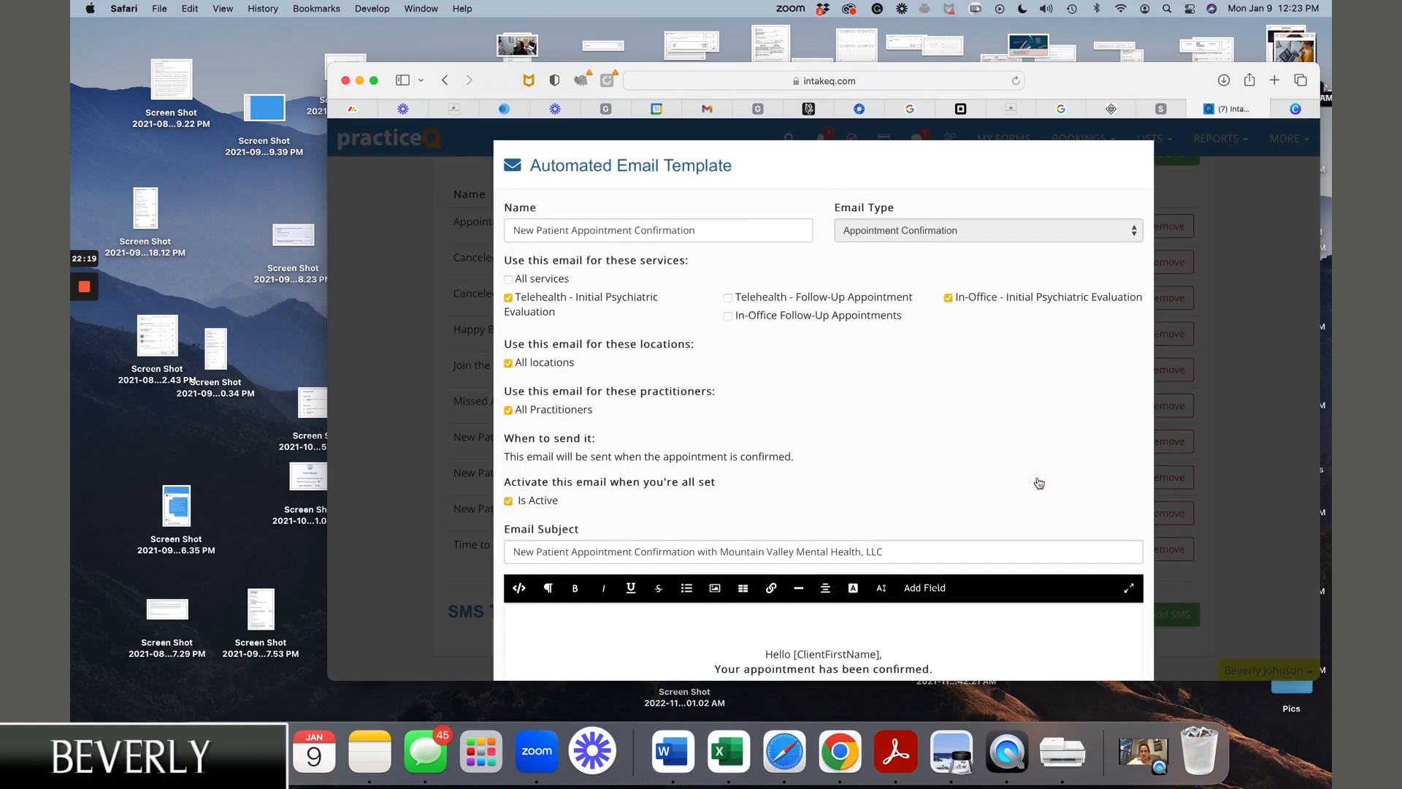
pyautogui.scroll(-5, 896, 497)
pyautogui.scroll(-2, 896, 499)
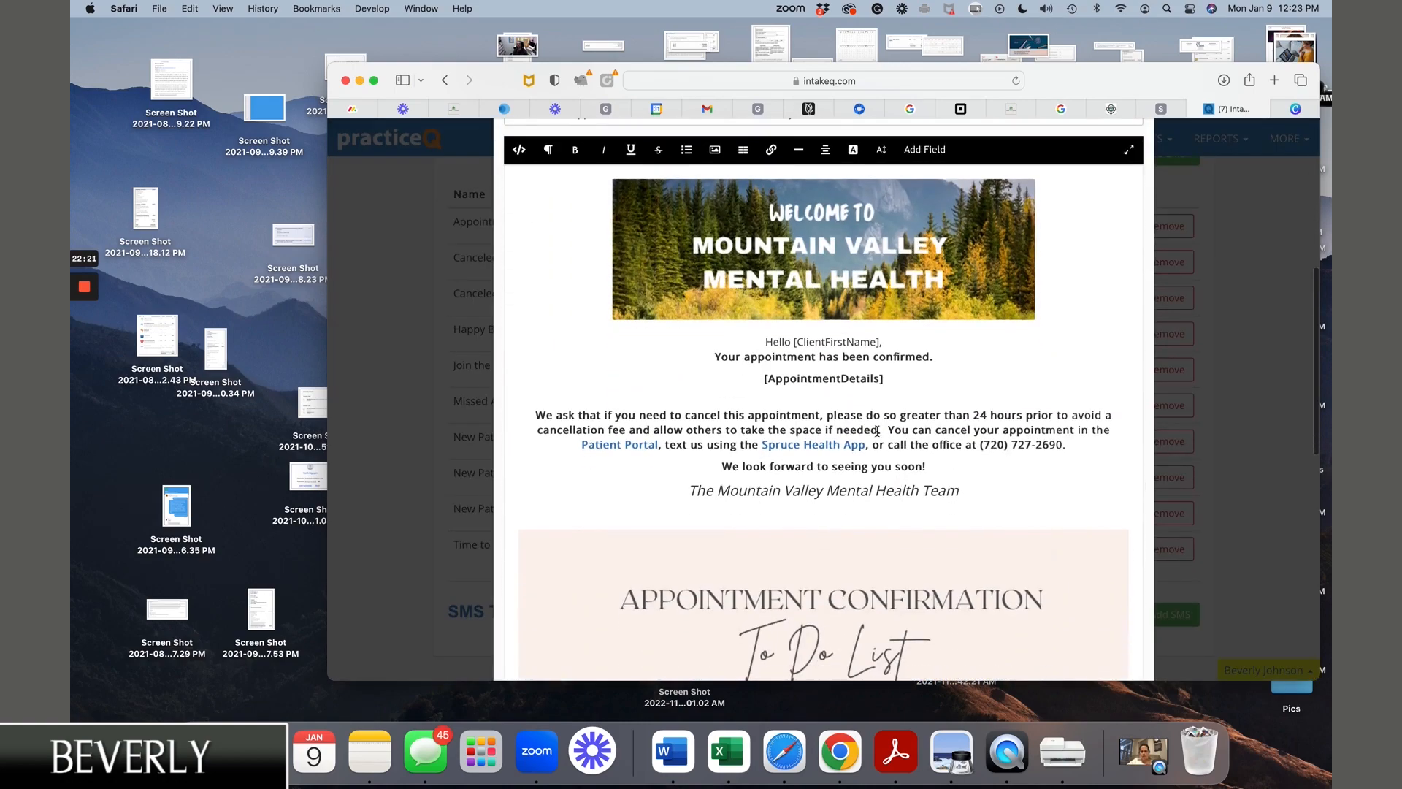
pyautogui.scroll(-2, 883, 453)
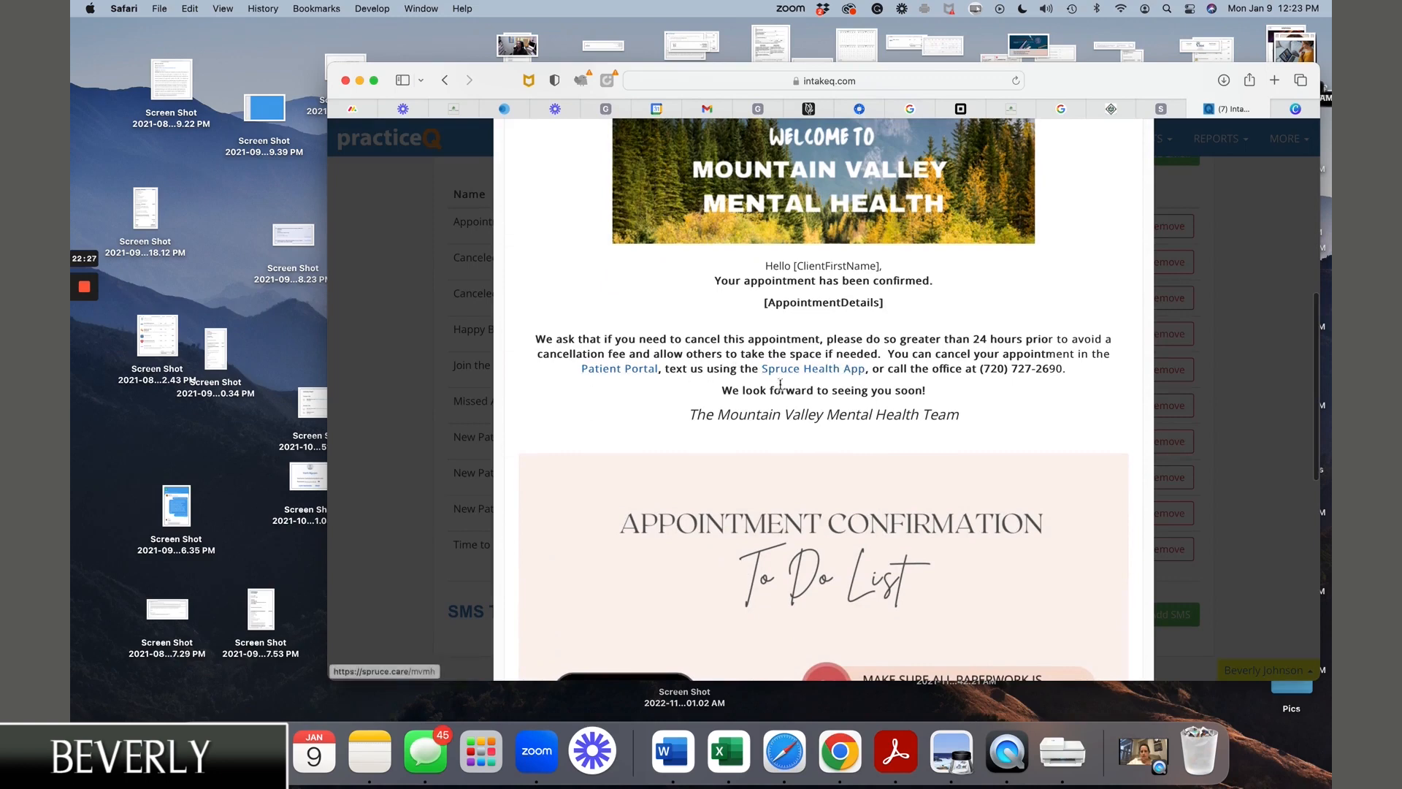
pyautogui.scroll(-4, 787, 413)
pyautogui.scroll(-7, 788, 413)
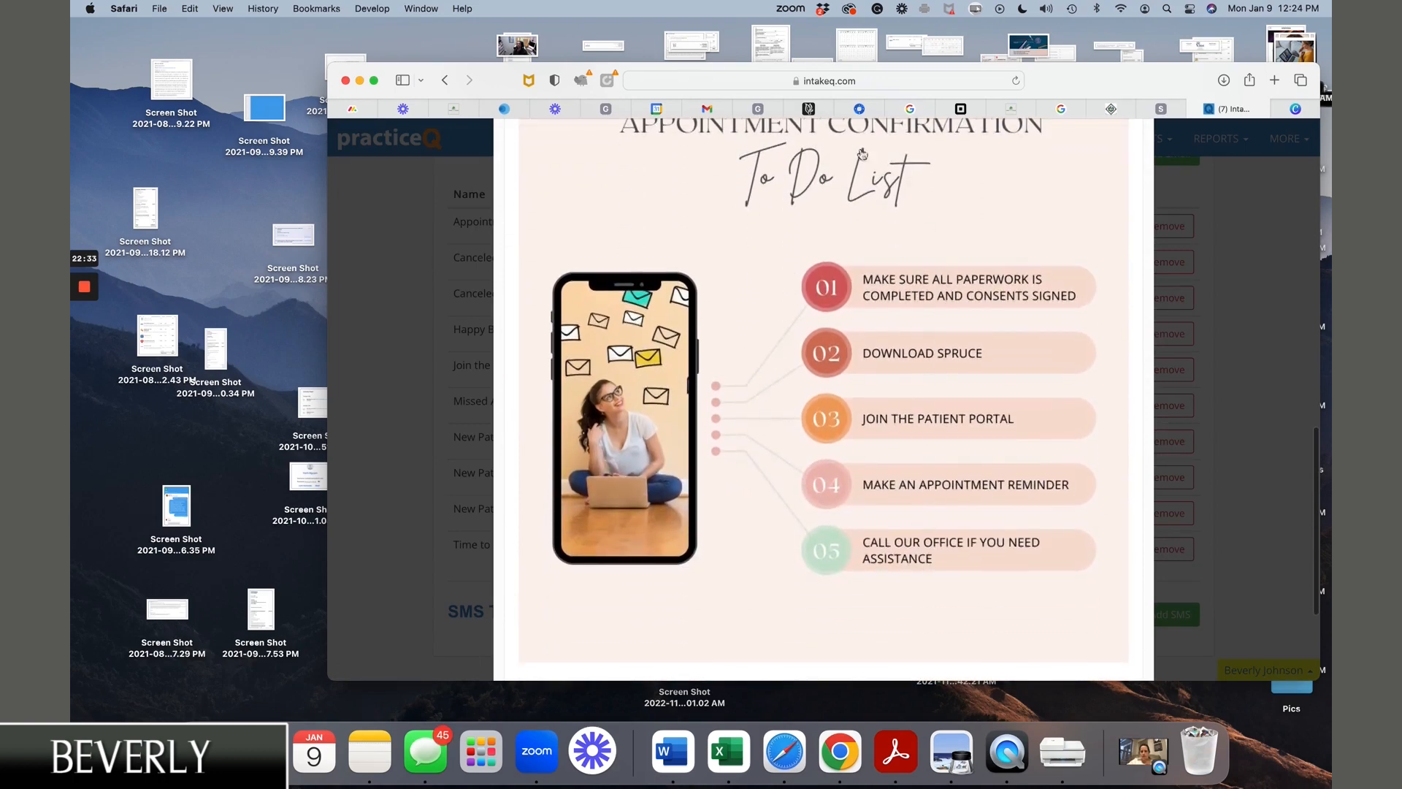
pyautogui.scroll(2, 859, 406)
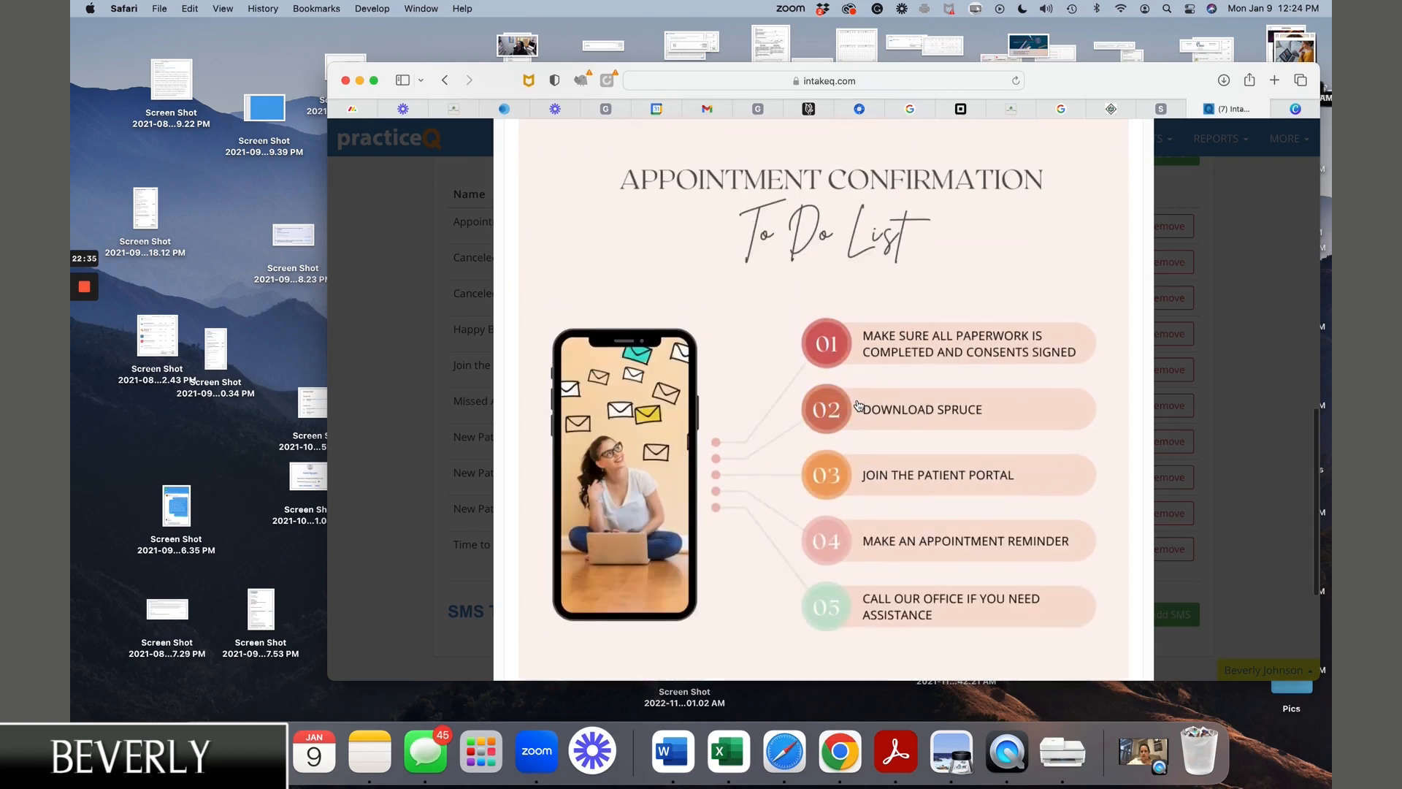
pyautogui.scroll(-3, 954, 482)
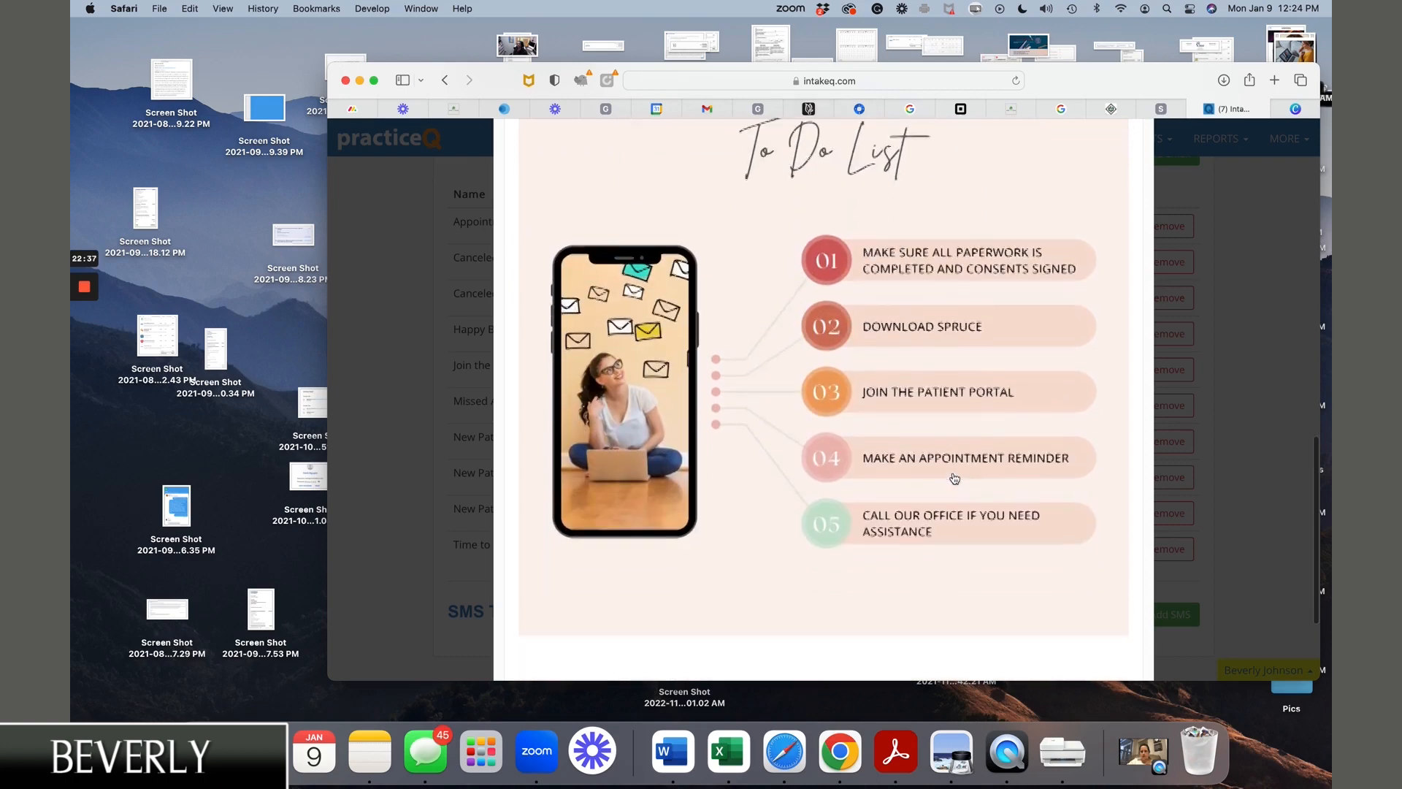
pyautogui.scroll(-5, 955, 478)
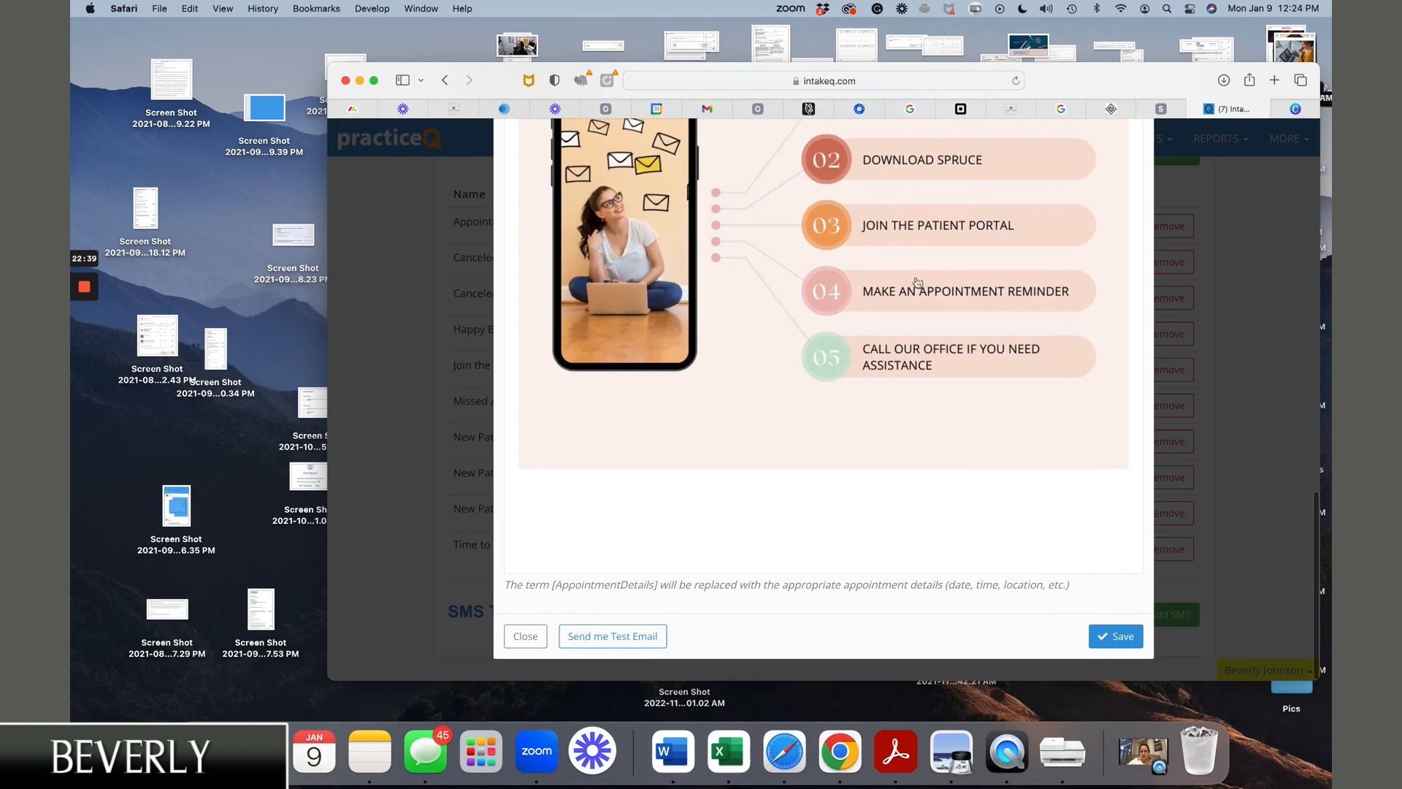
pyautogui.scroll(2, 899, 298)
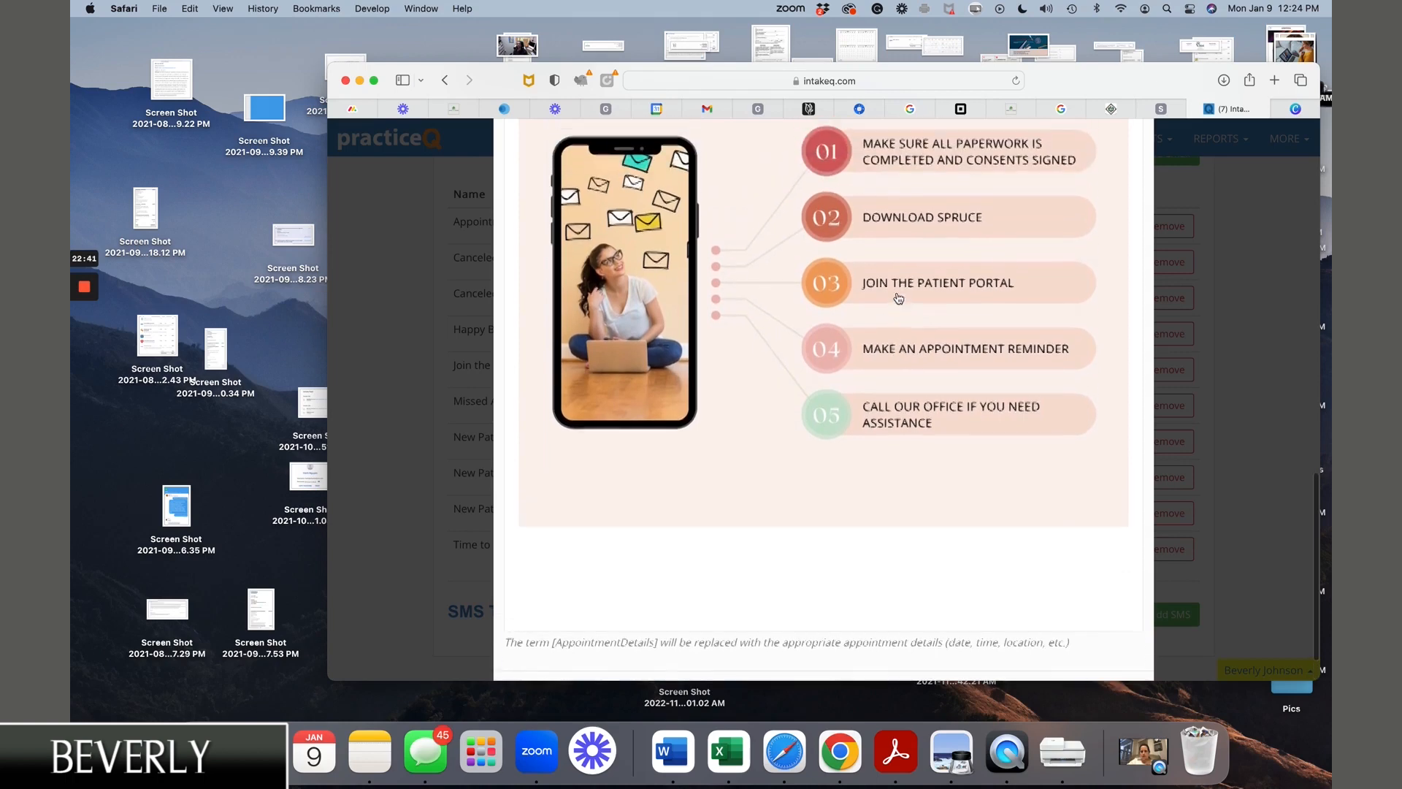
pyautogui.scroll(-2, 970, 438)
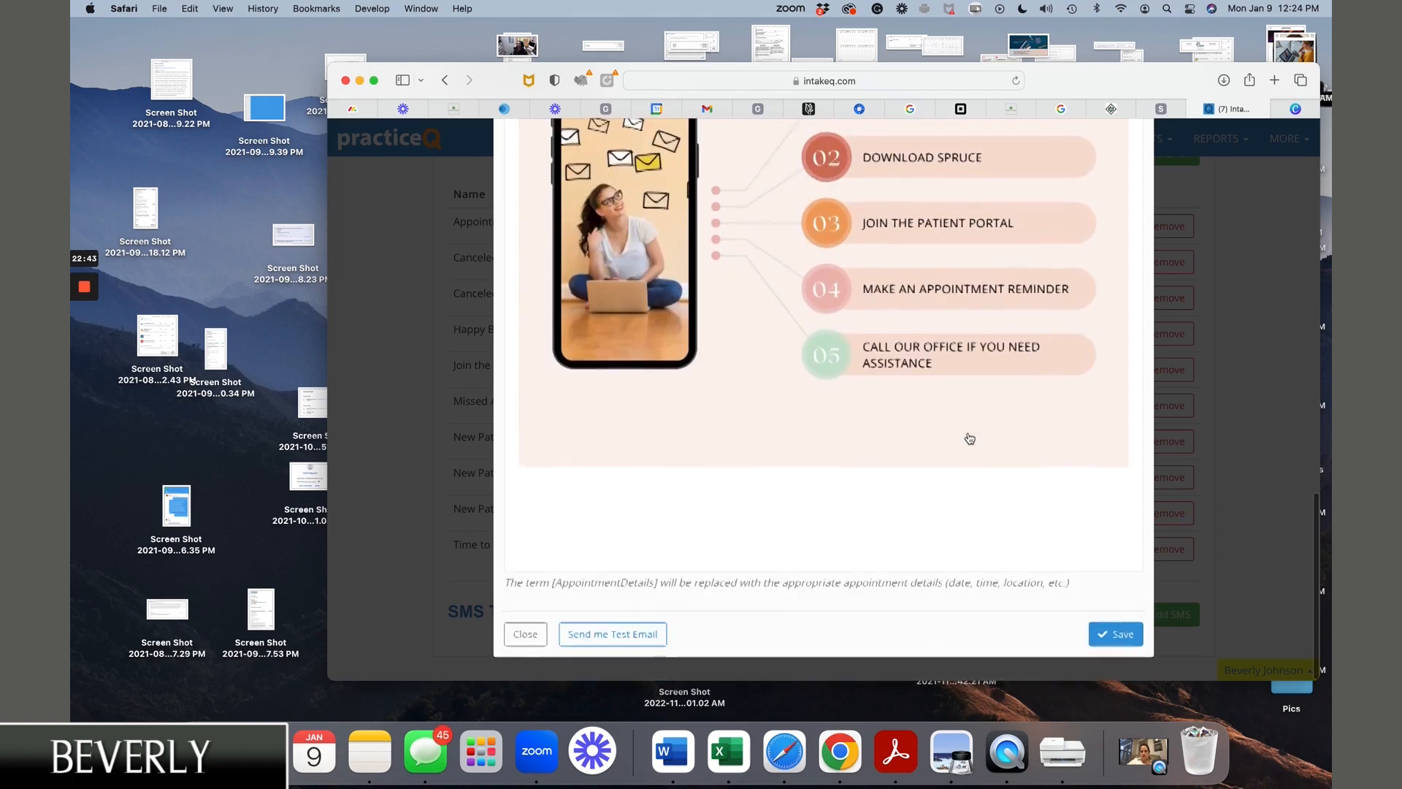
pyautogui.click(1116, 634)
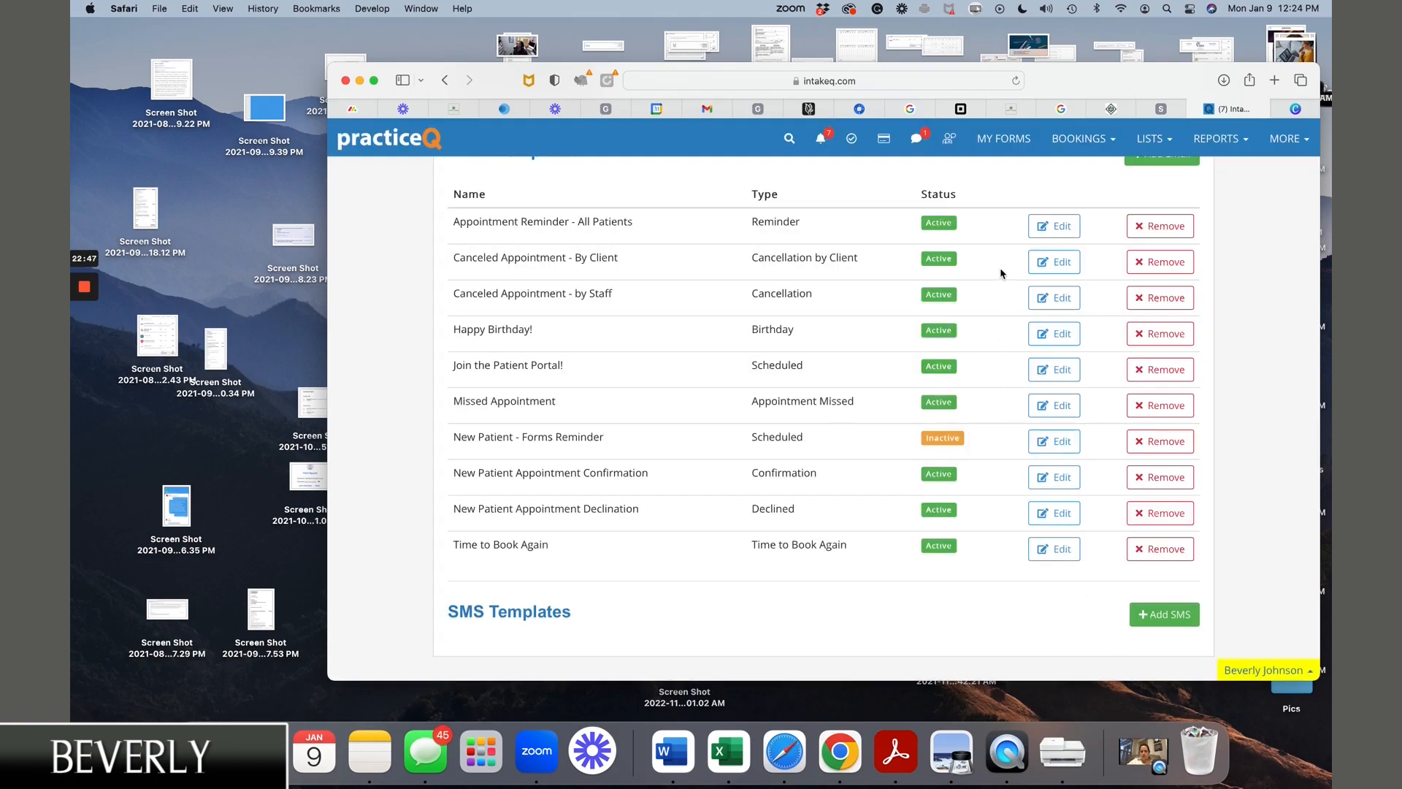
# Open the Appointment Reminder - All Patients template, review its subject, image and rescheduling message, and save it.
pyautogui.click(1044, 232)
pyautogui.scroll(-8, 904, 463)
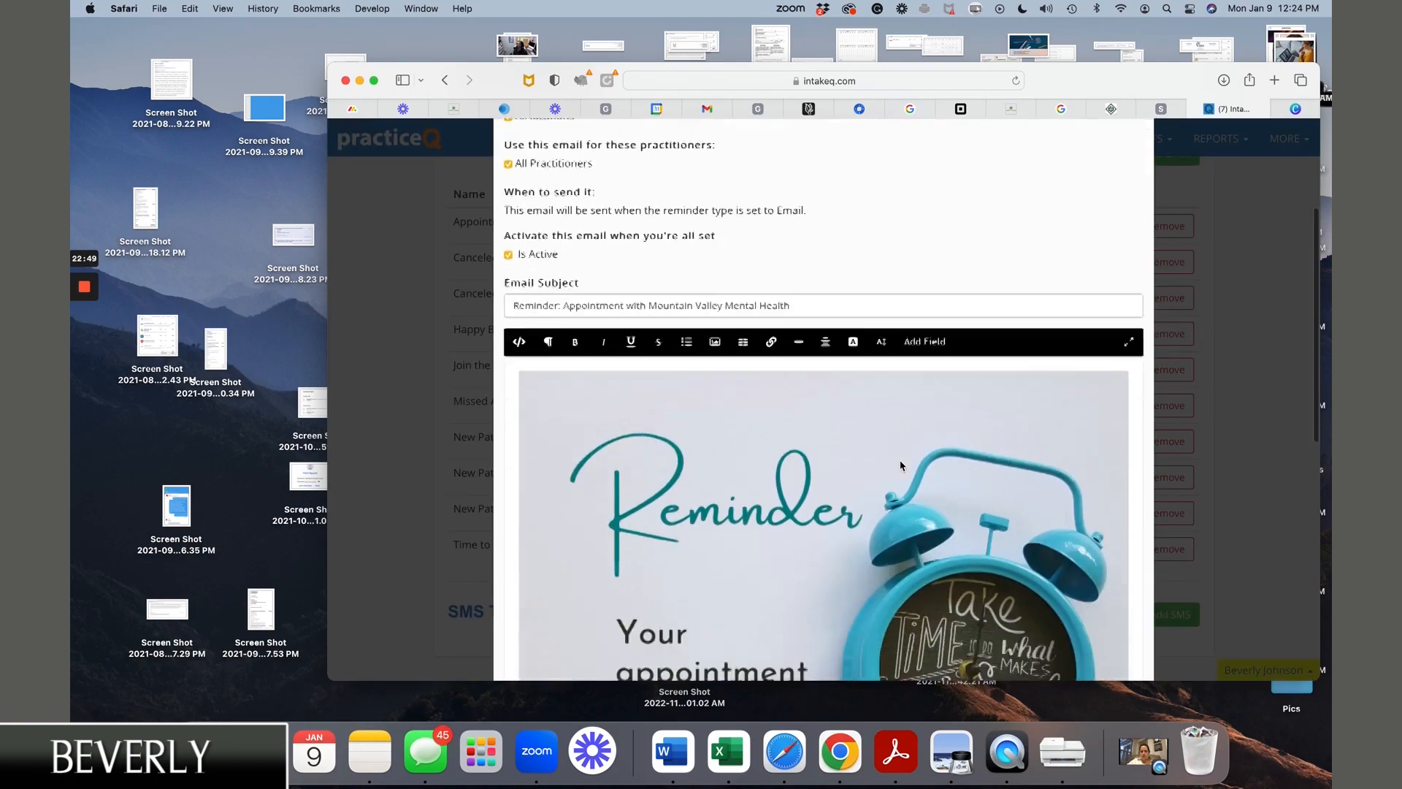
pyautogui.scroll(-5, 699, 463)
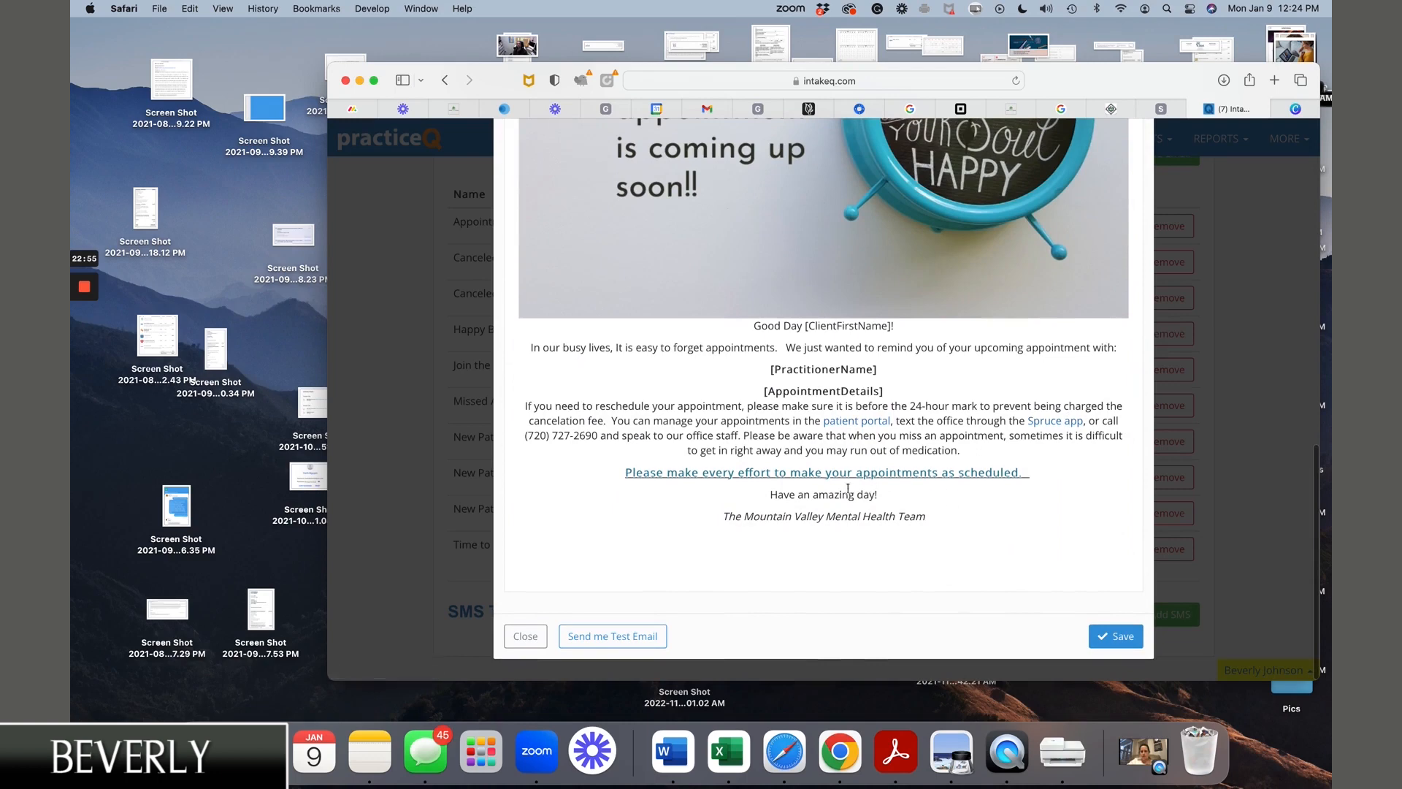
pyautogui.click(1121, 636)
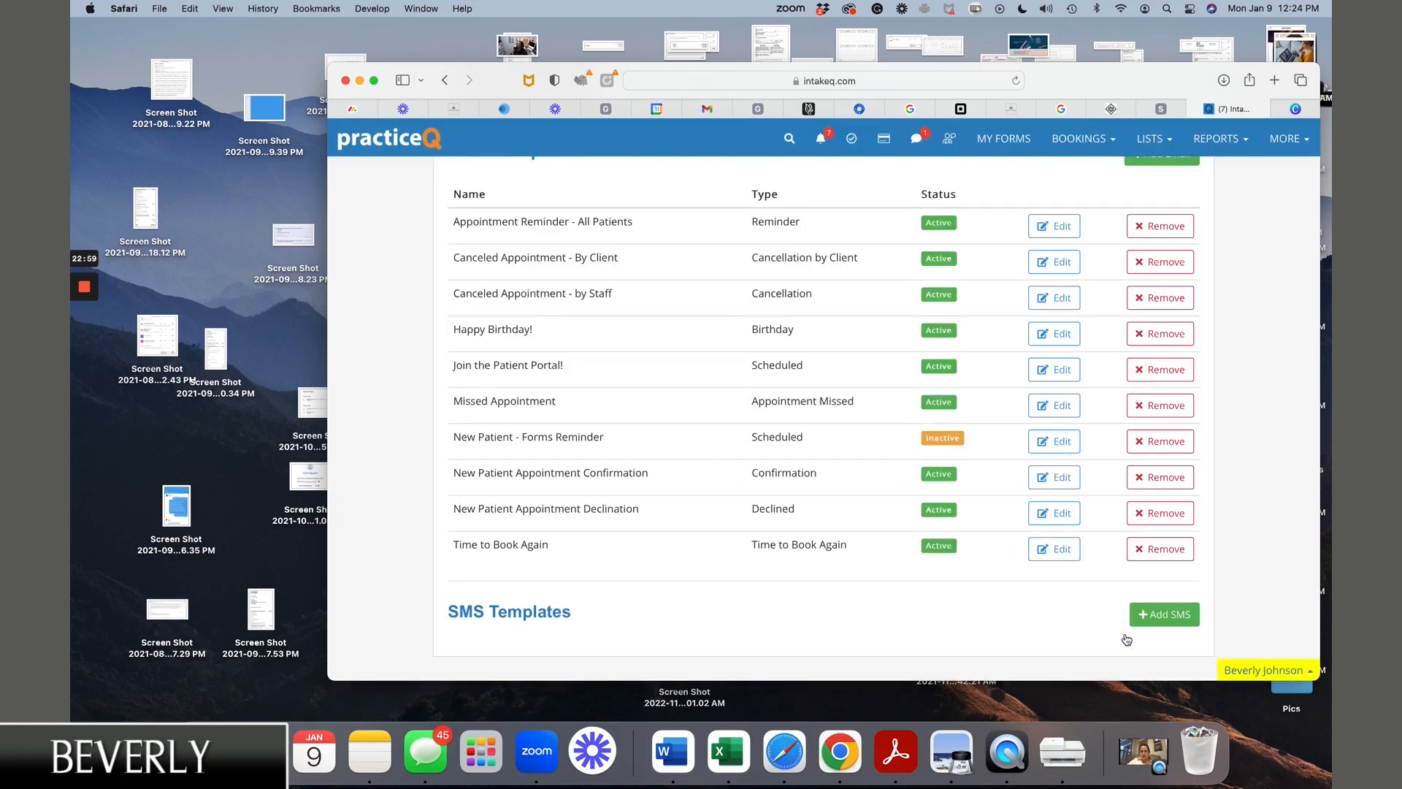
# Start a new Scheduled SMS template, review its timing, message and usage notices, and close it without saving.
pyautogui.scroll(-1, 961, 547)
pyautogui.scroll(3, 961, 547)
pyautogui.scroll(-3, 962, 547)
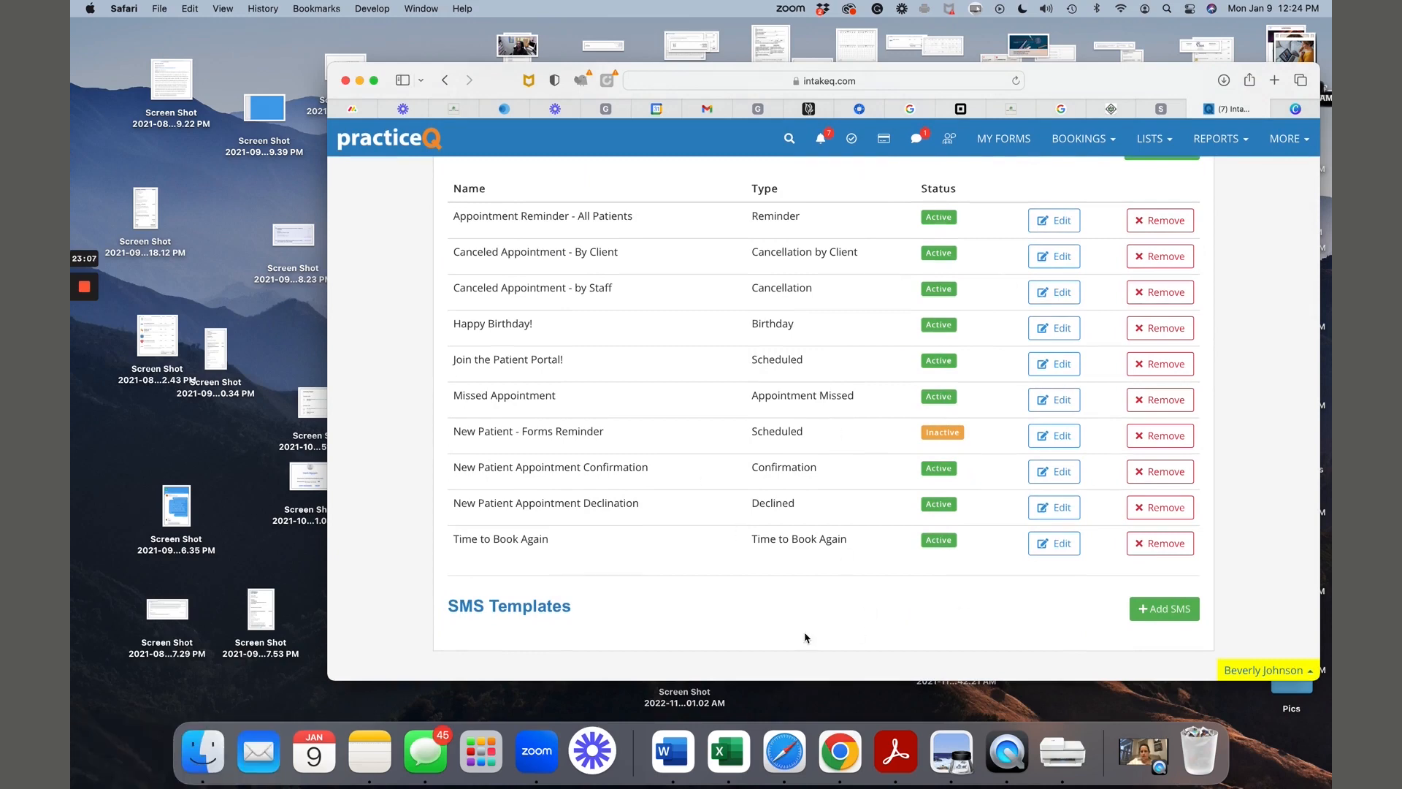
pyautogui.click(1164, 613)
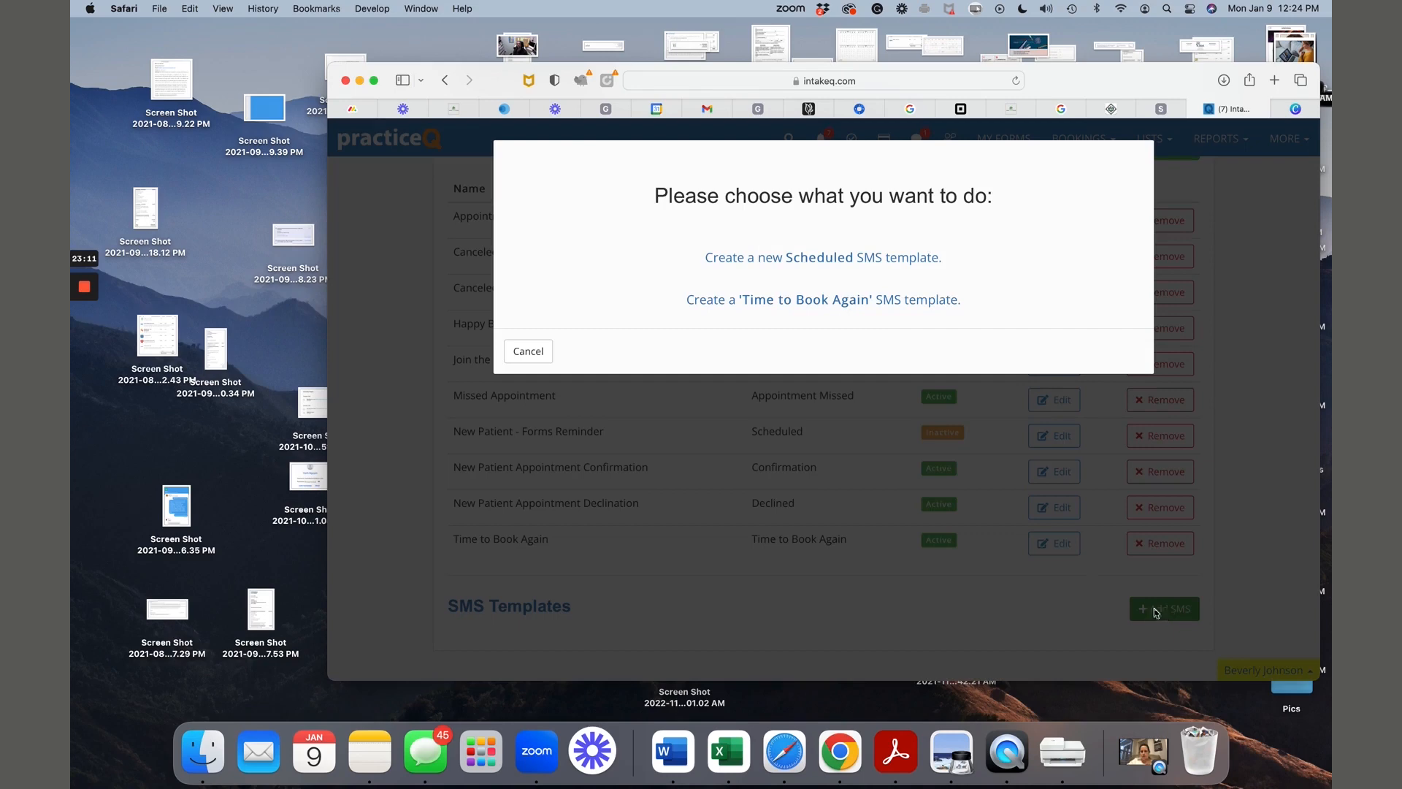
pyautogui.click(849, 261)
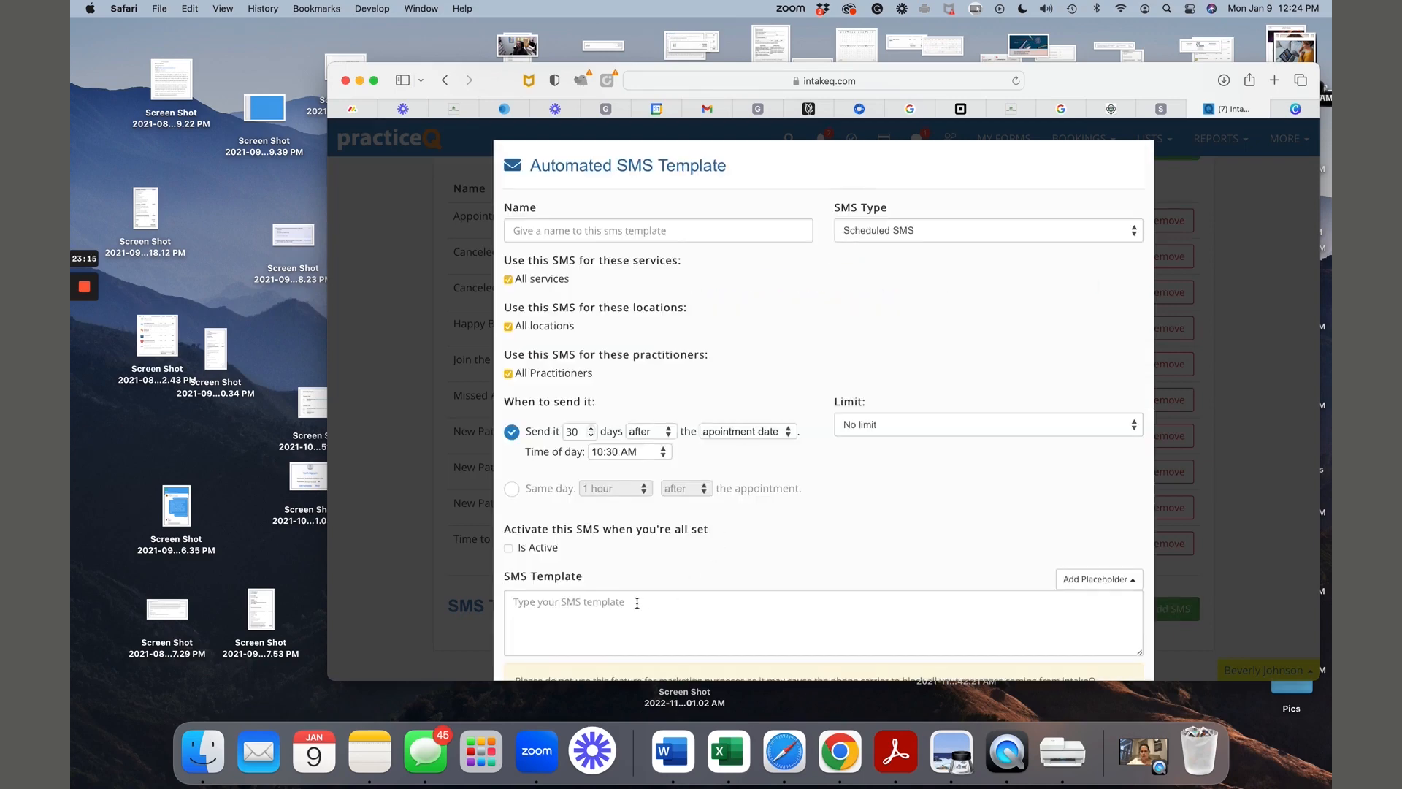
pyautogui.scroll(-3, 637, 603)
pyautogui.scroll(3, 637, 608)
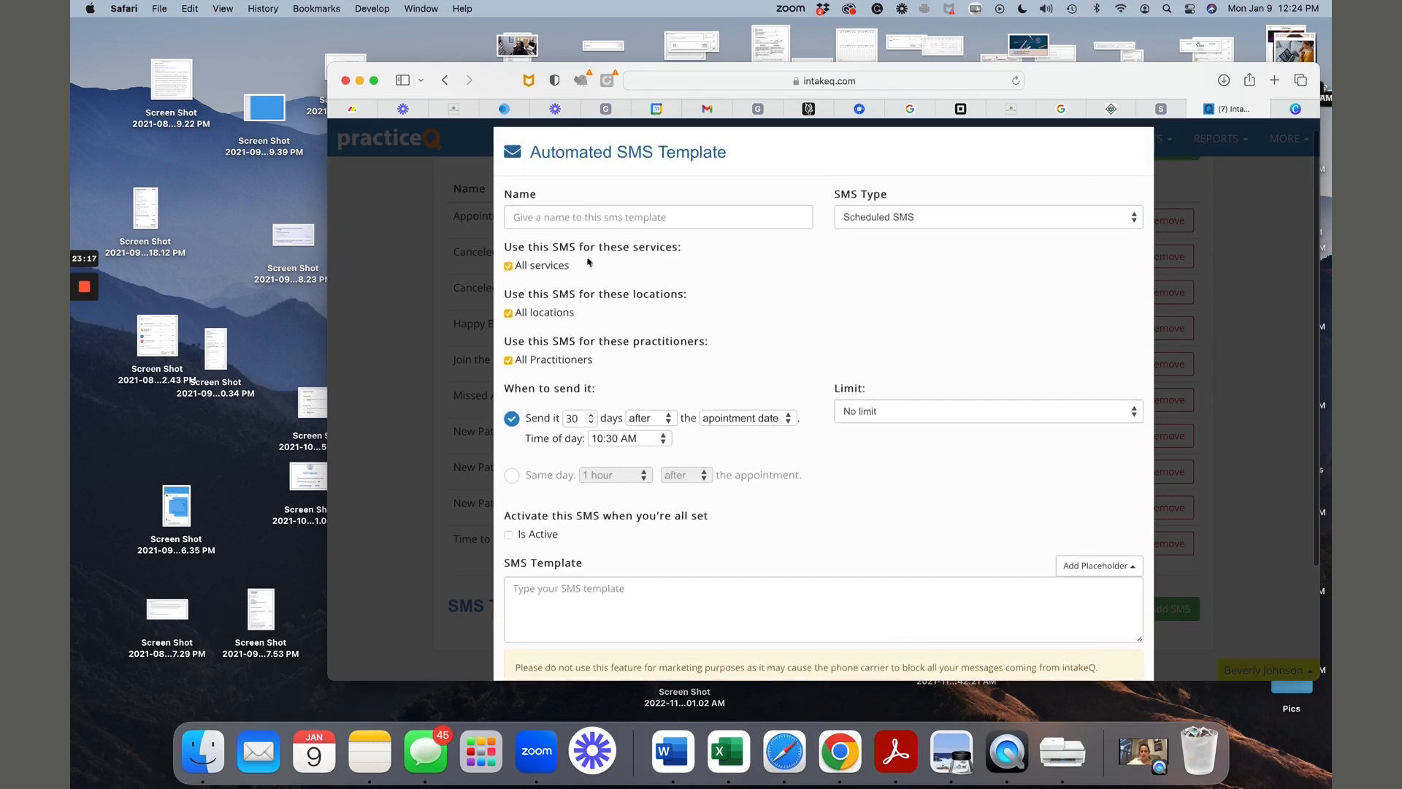
pyautogui.scroll(-3, 840, 478)
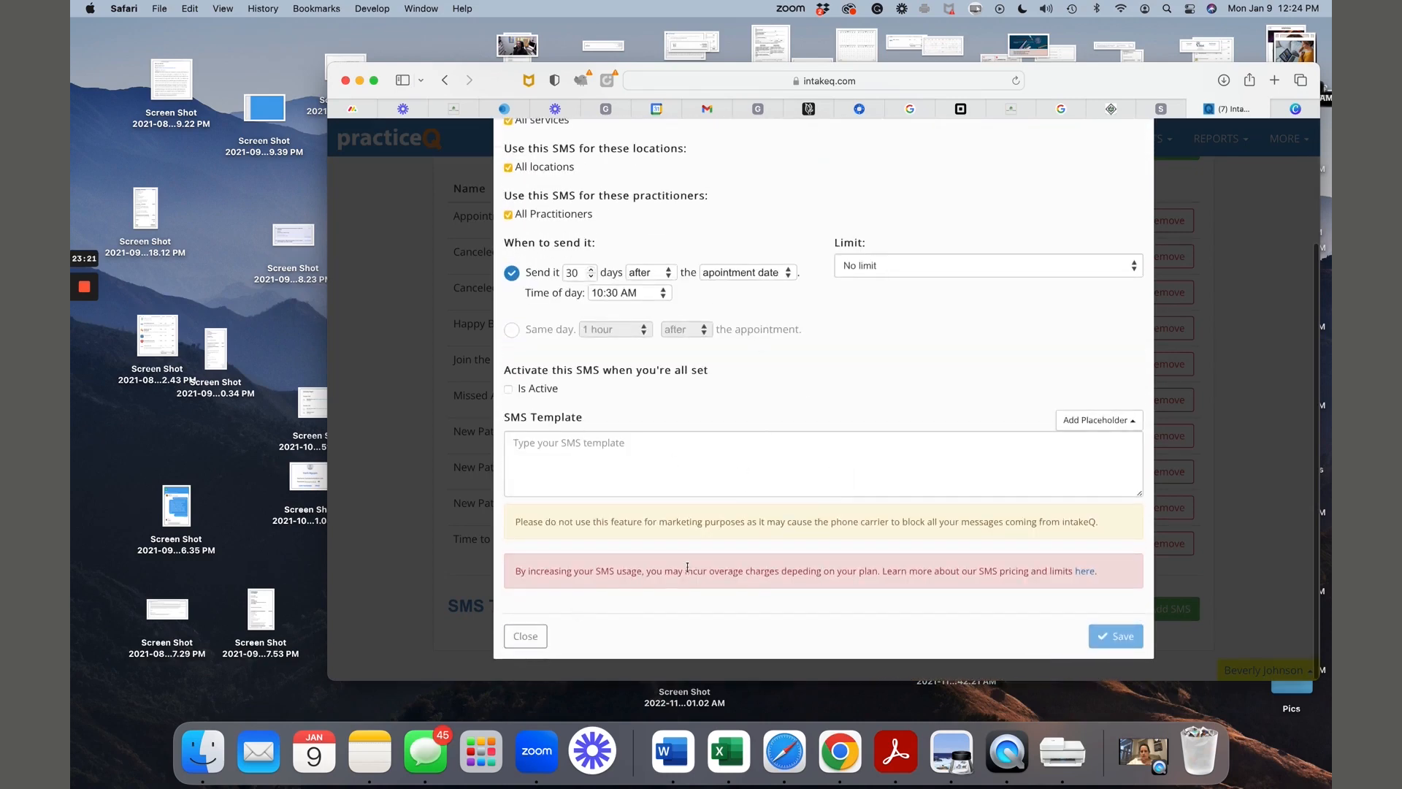
pyautogui.click(525, 636)
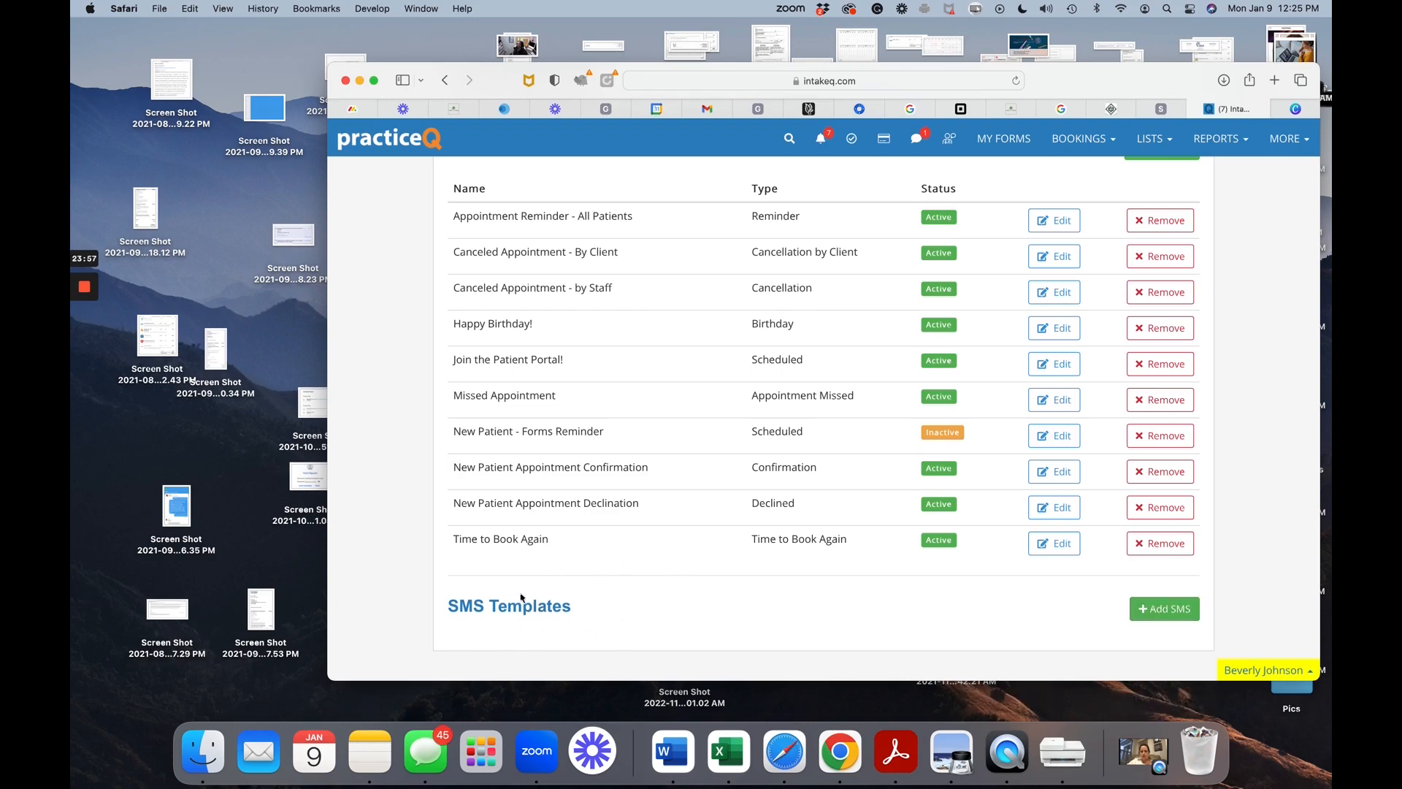
# Review the available SMS template types, cancel without creating one, and return to the Email Templates list.
pyautogui.scroll(-2, 635, 611)
pyautogui.click(1148, 616)
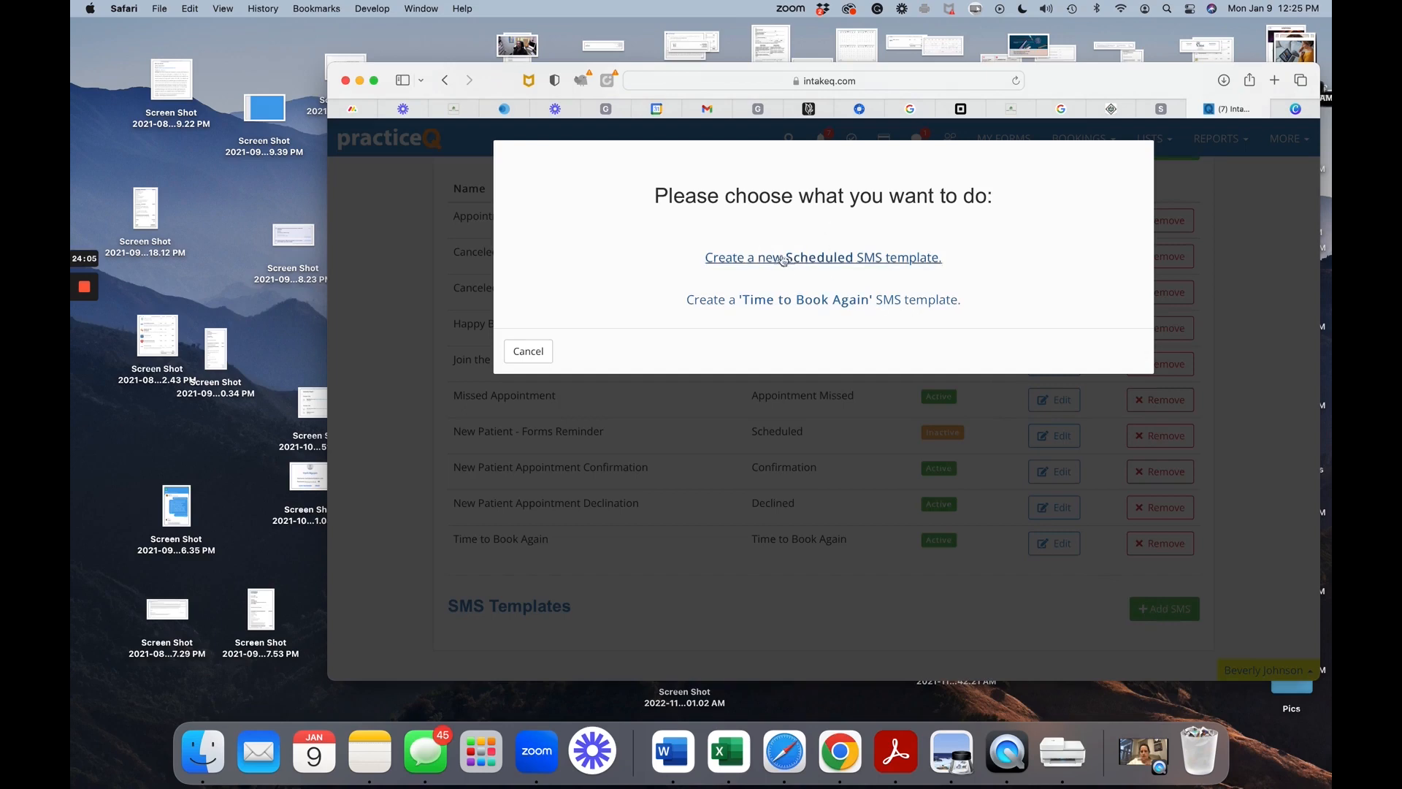
pyautogui.click(539, 356)
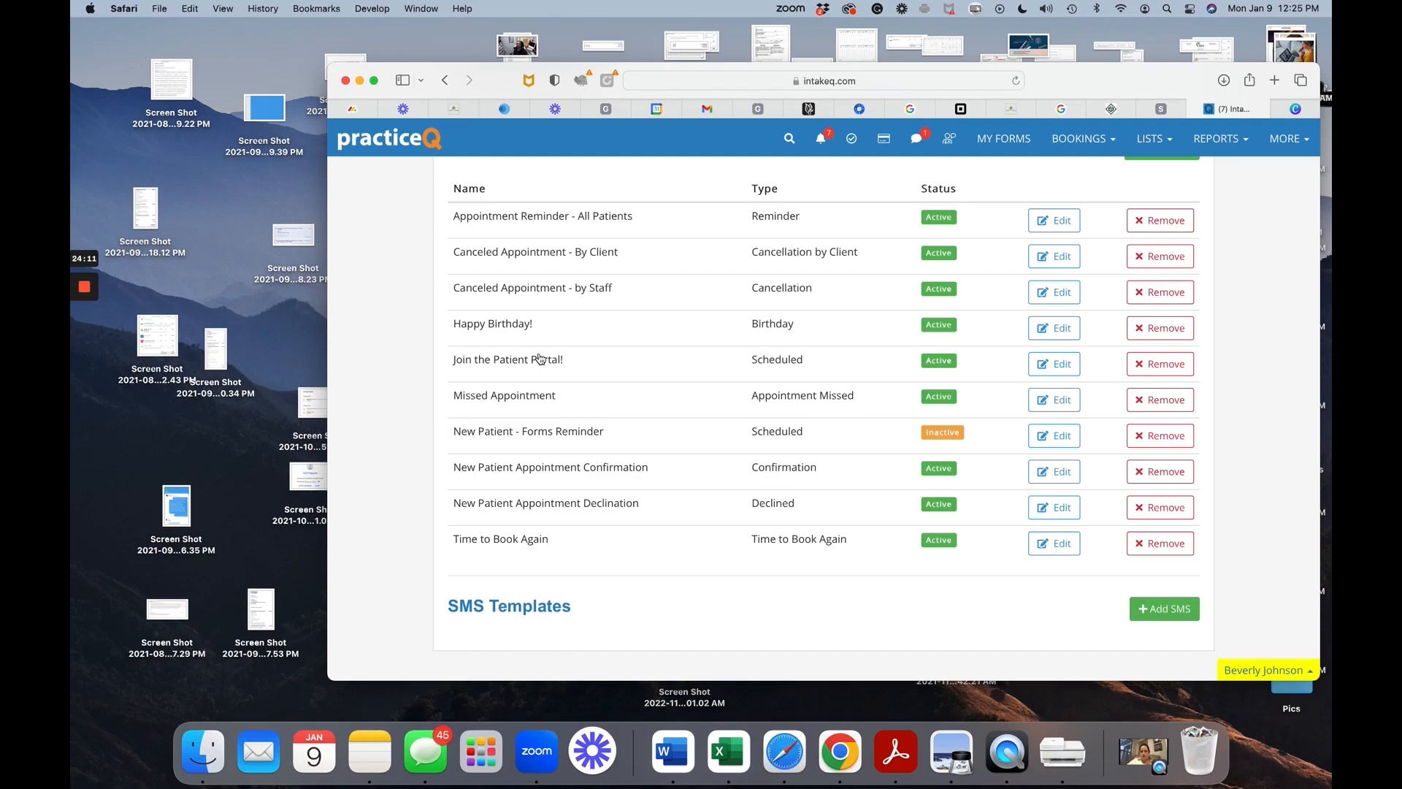
pyautogui.scroll(3, 672, 444)
pyautogui.scroll(-3, 672, 444)
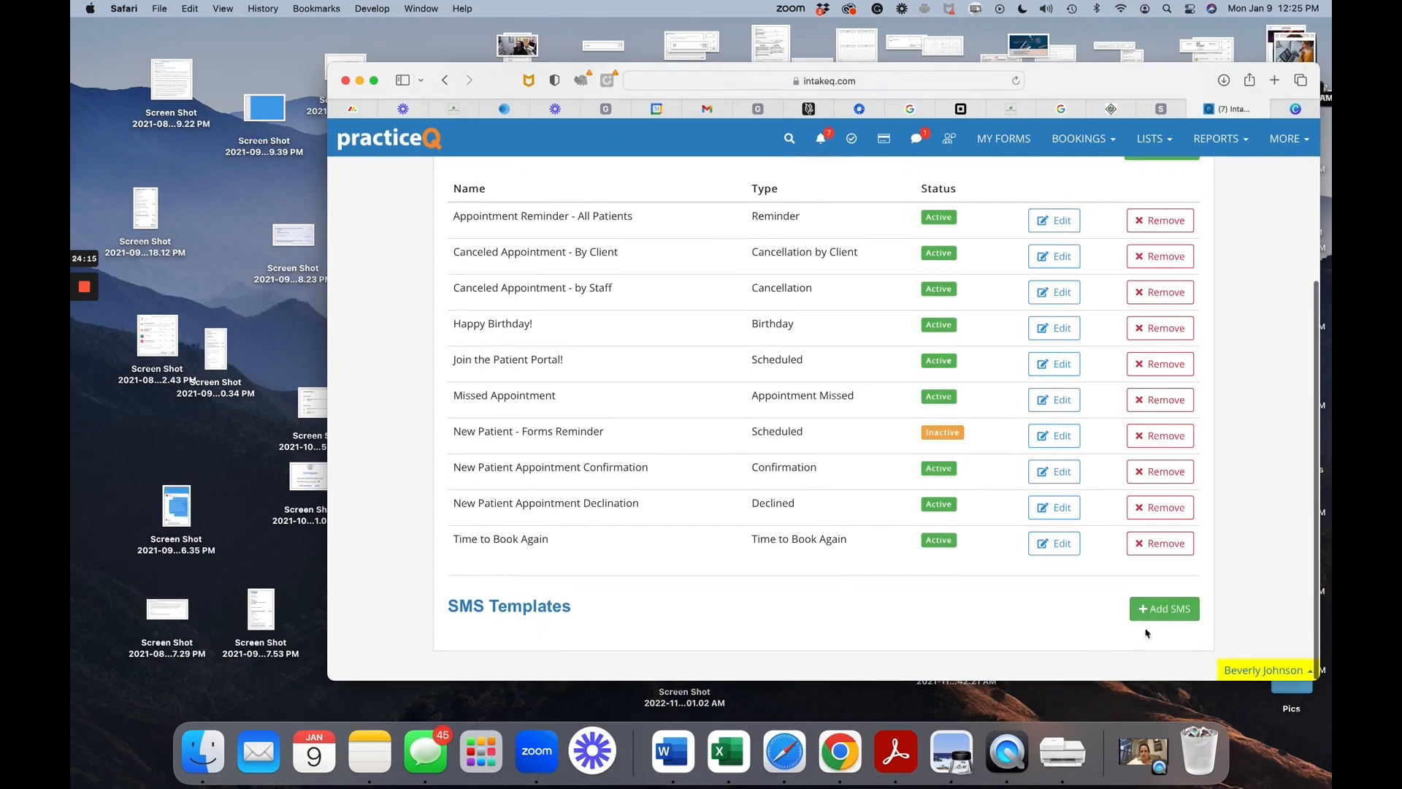
pyautogui.scroll(5, 1018, 595)
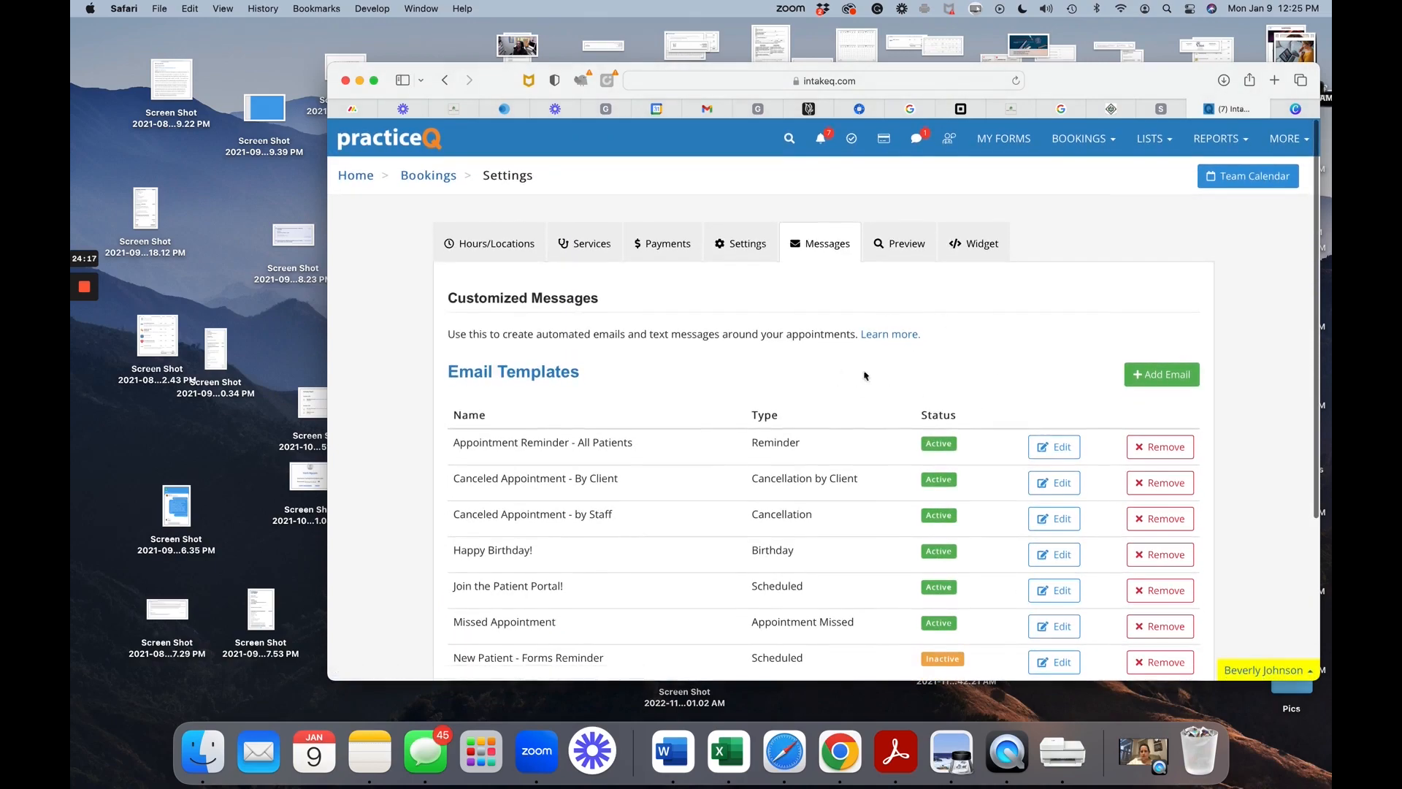
# Switch to Canva and look through the recent designs made for the email templates.
pyautogui.click(1294, 110)
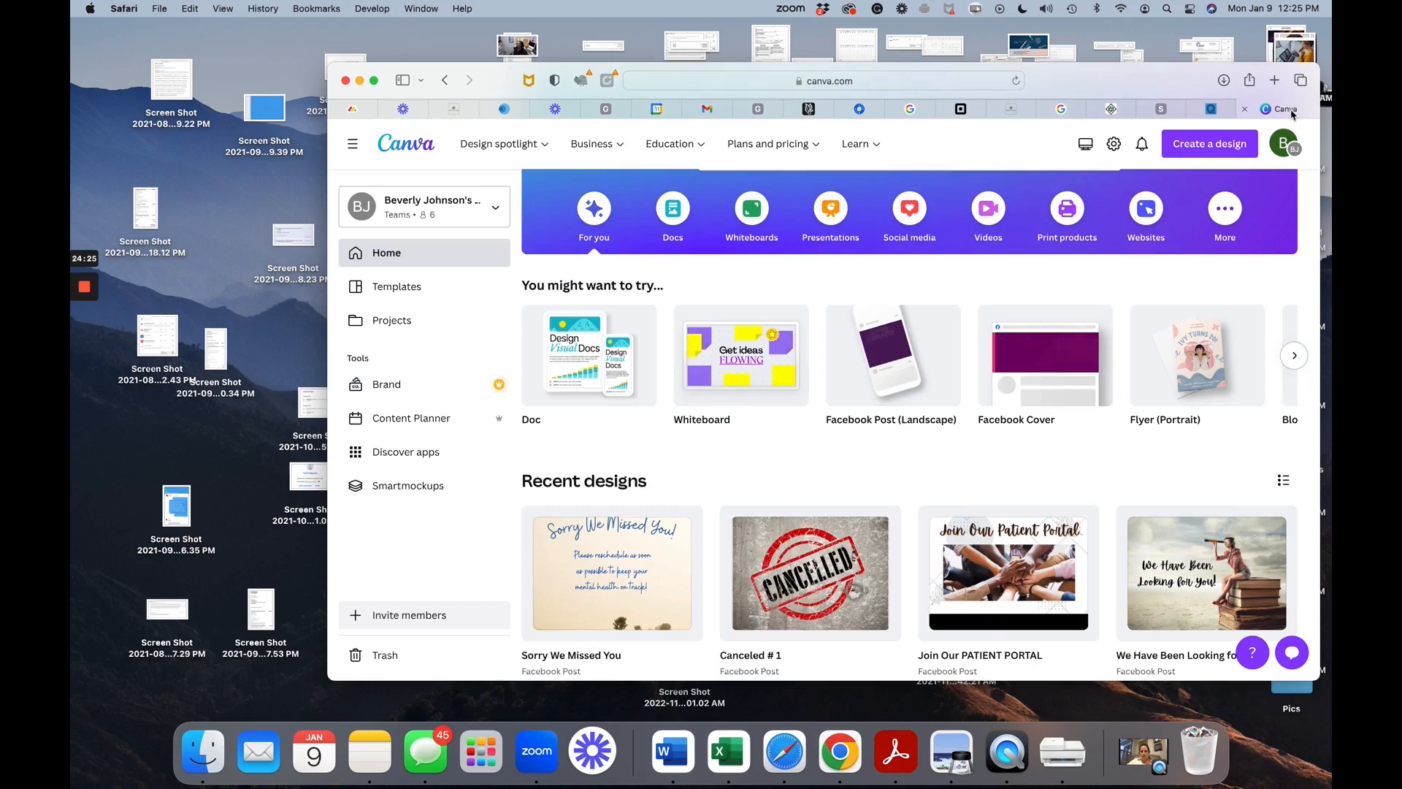
pyautogui.scroll(-3, 998, 582)
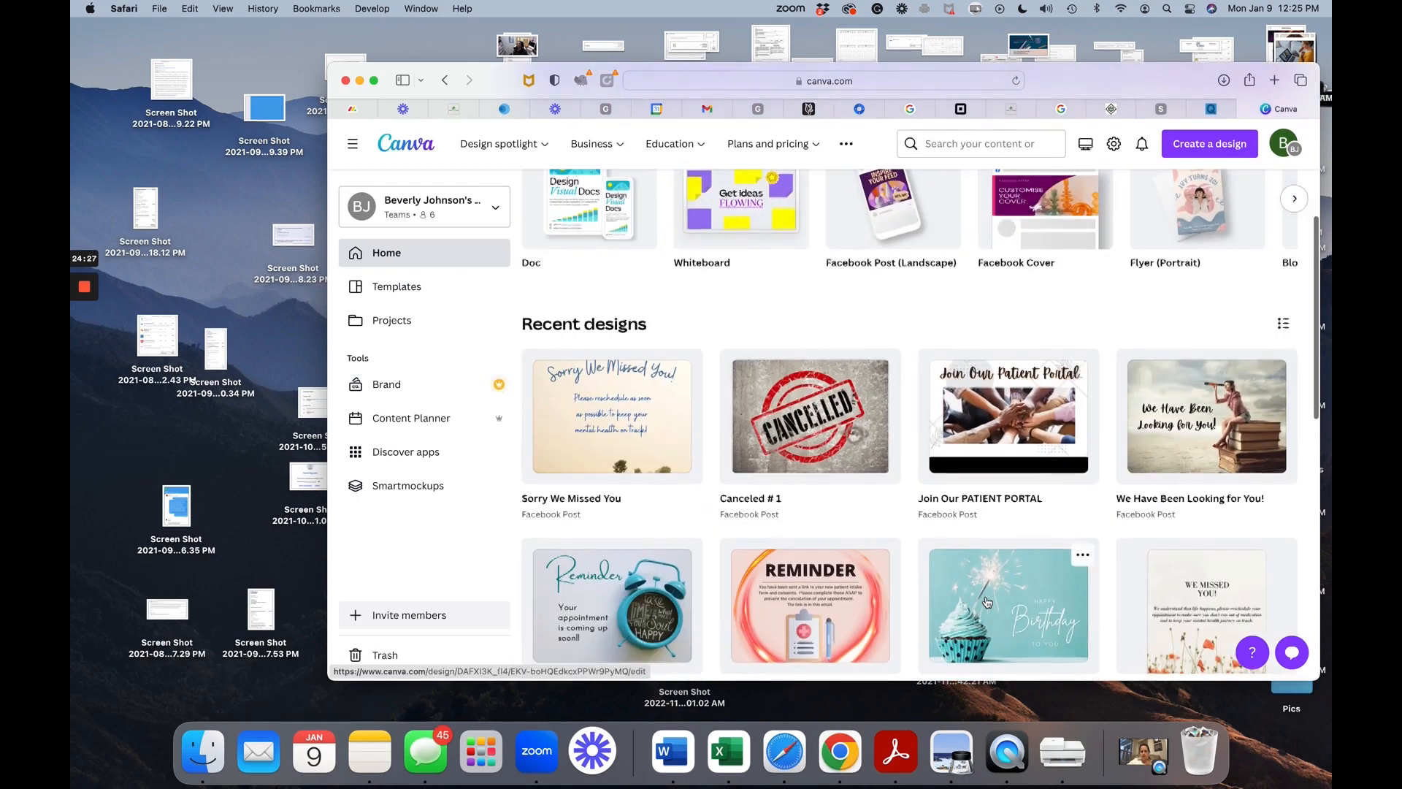
pyautogui.scroll(-3, 701, 417)
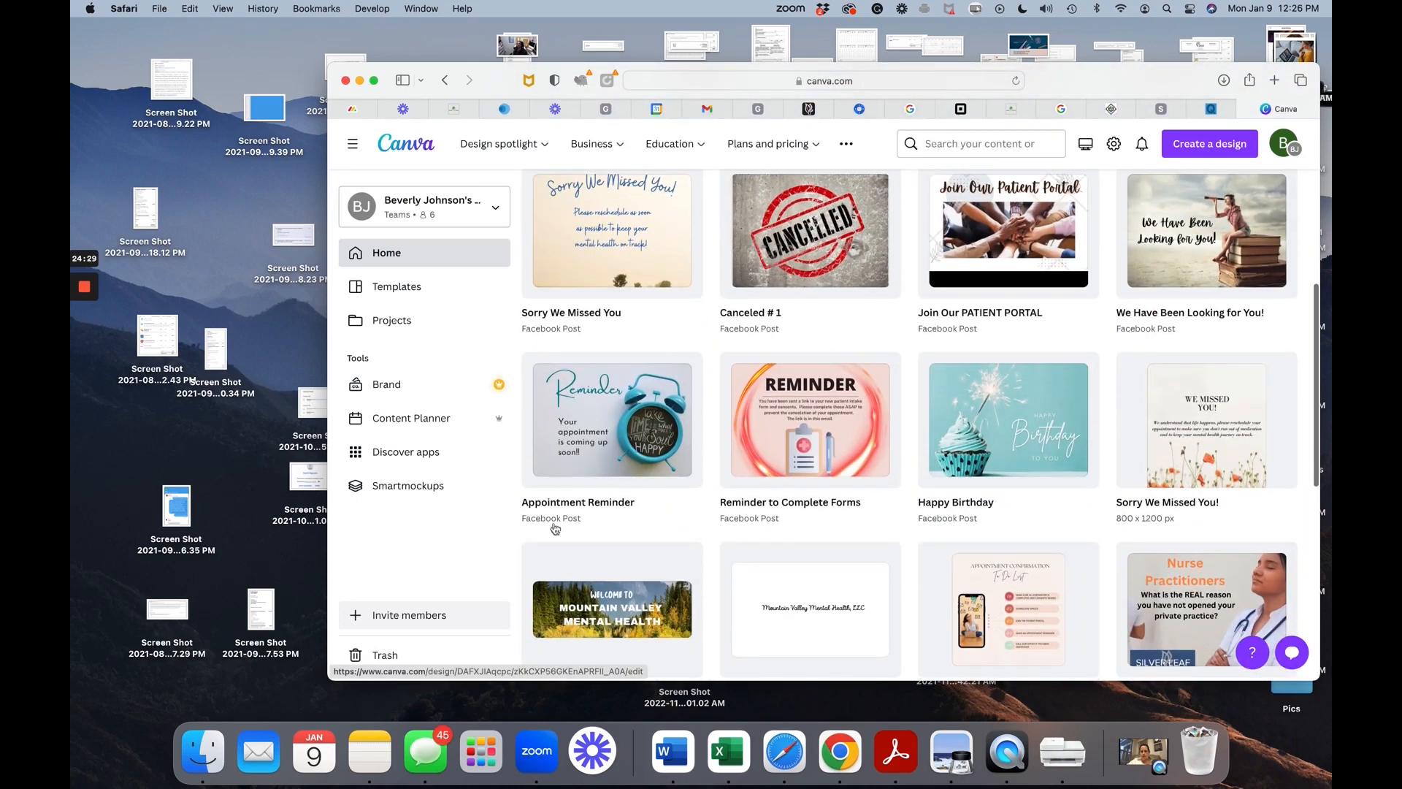
pyautogui.scroll(6, 700, 381)
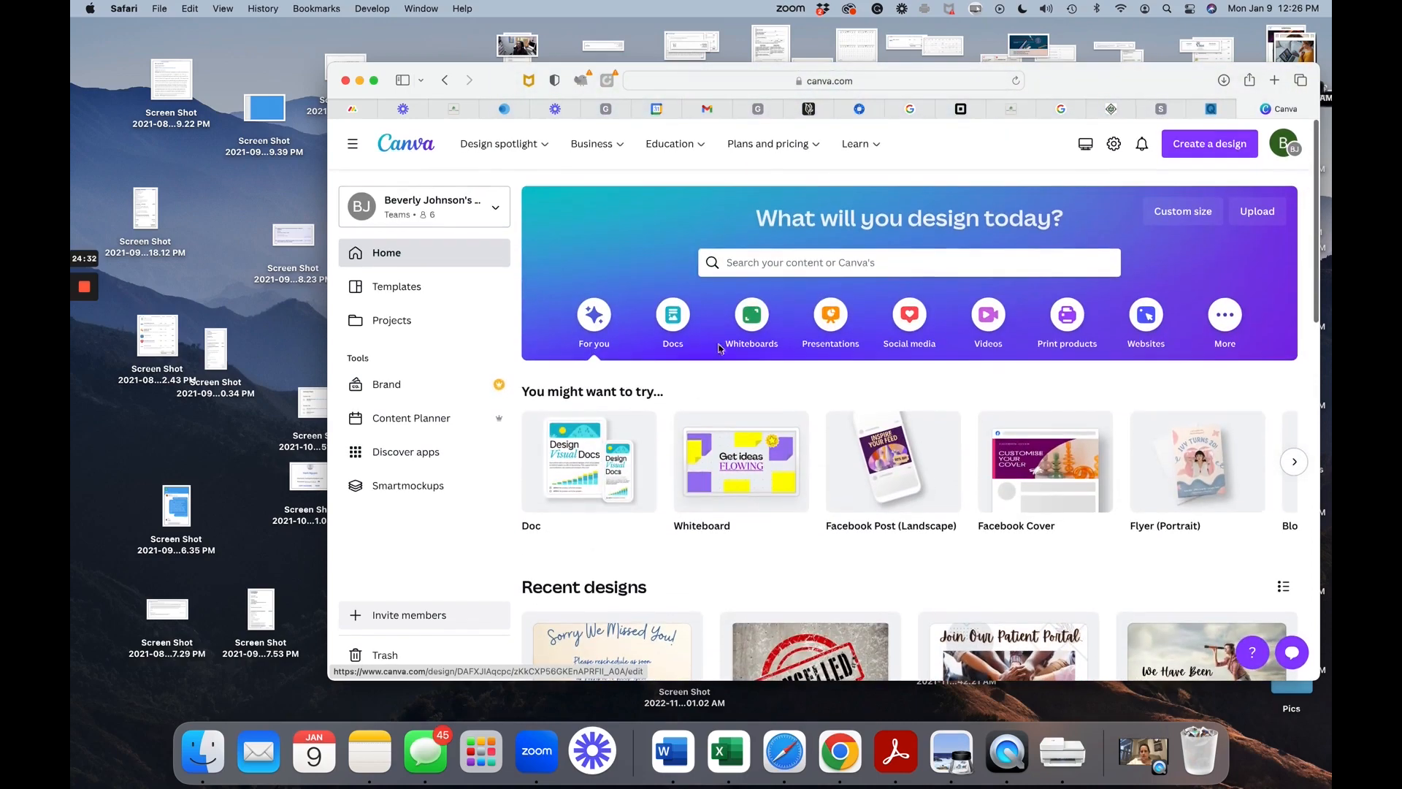
# Search Canva's templates for "Facebook post", open the Facebook Post (Landscape) suggestion and browse the template gallery.
pyautogui.click(758, 264)
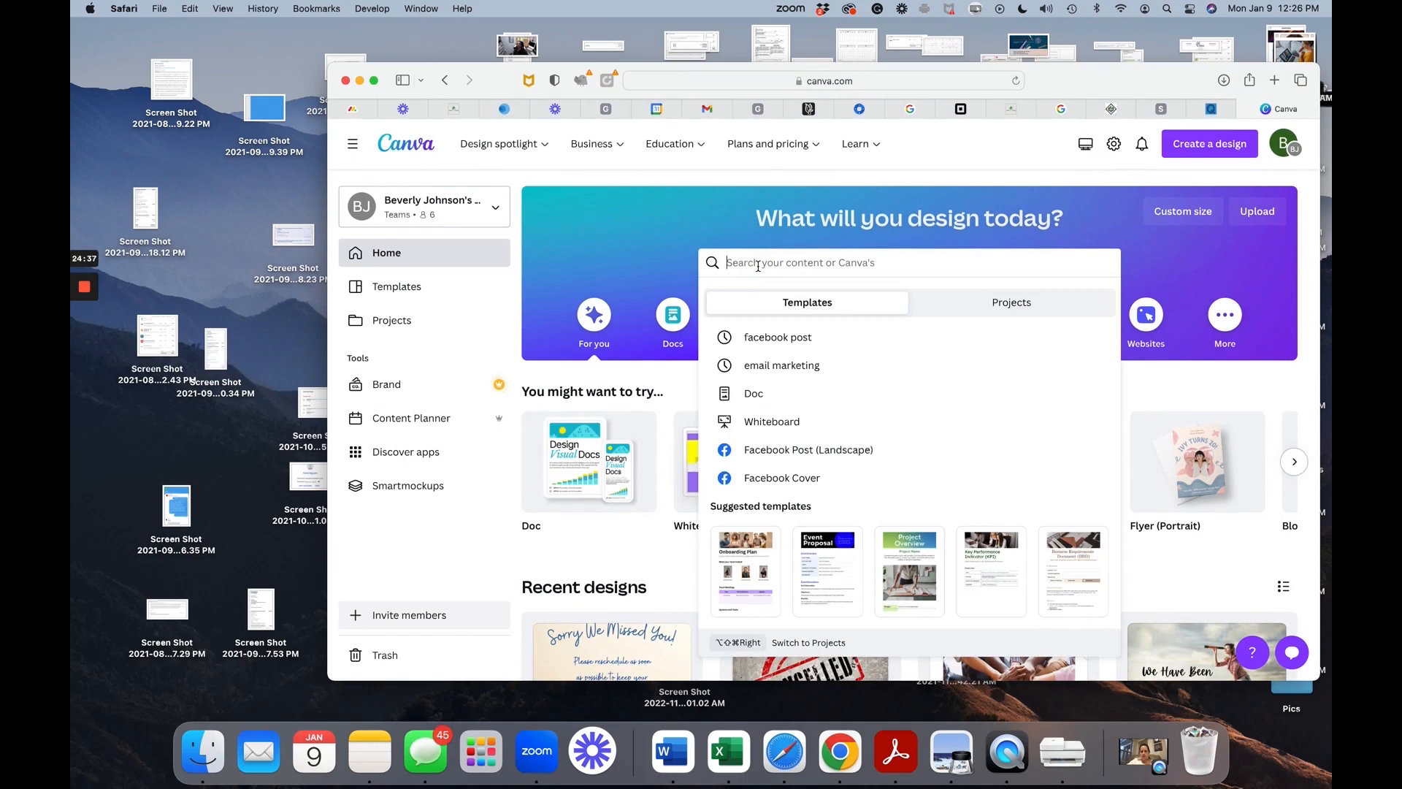
pyautogui.write('fac')
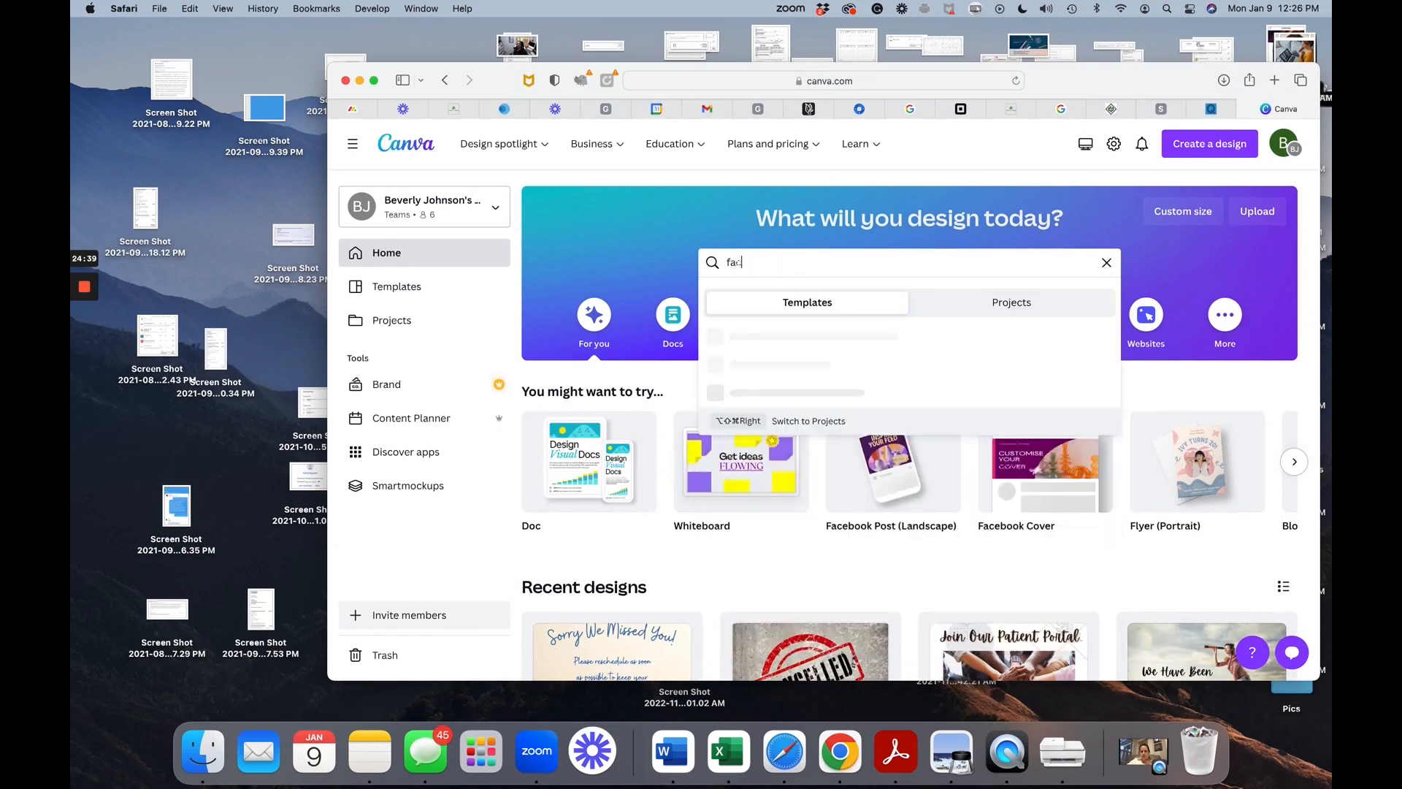
pyautogui.write('ebook')
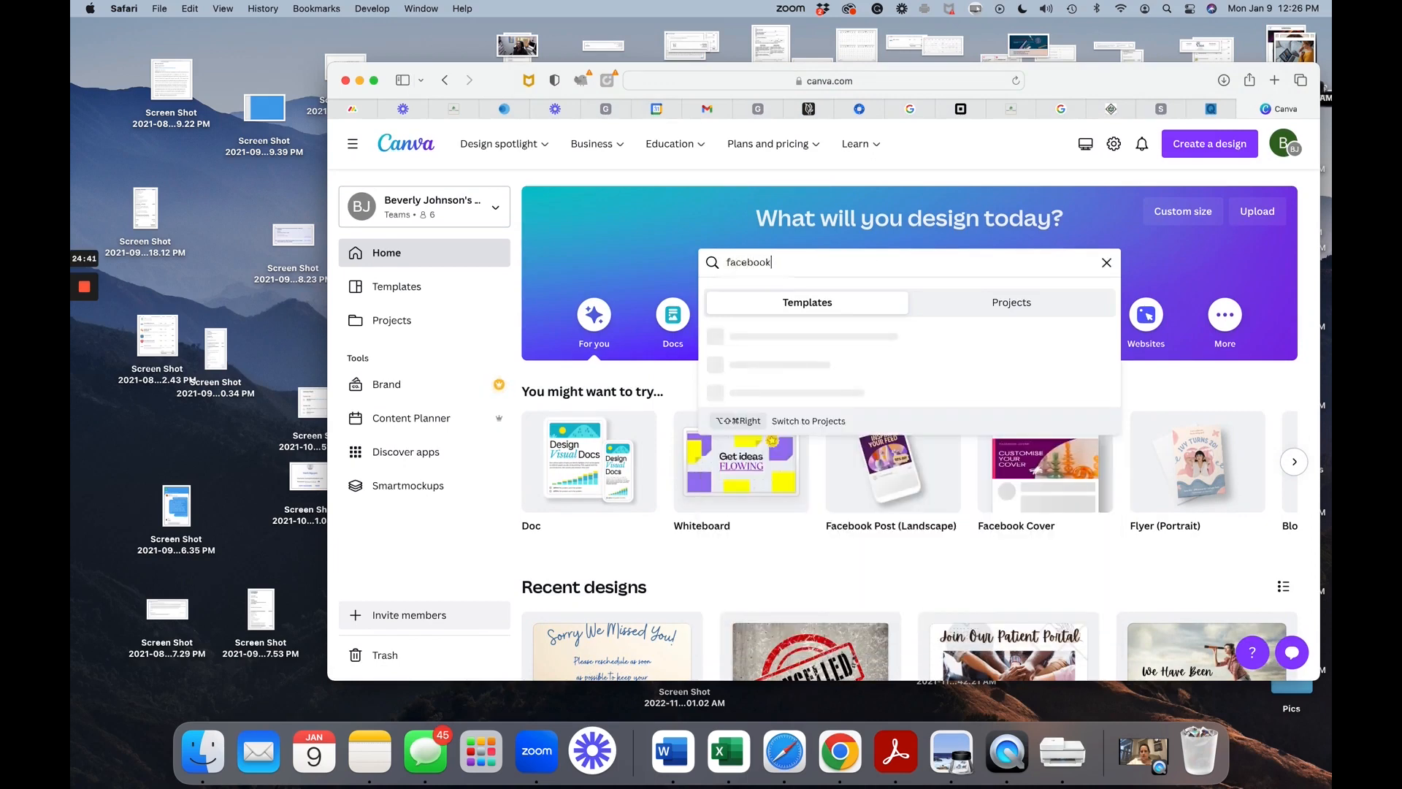
pyautogui.write(' post')
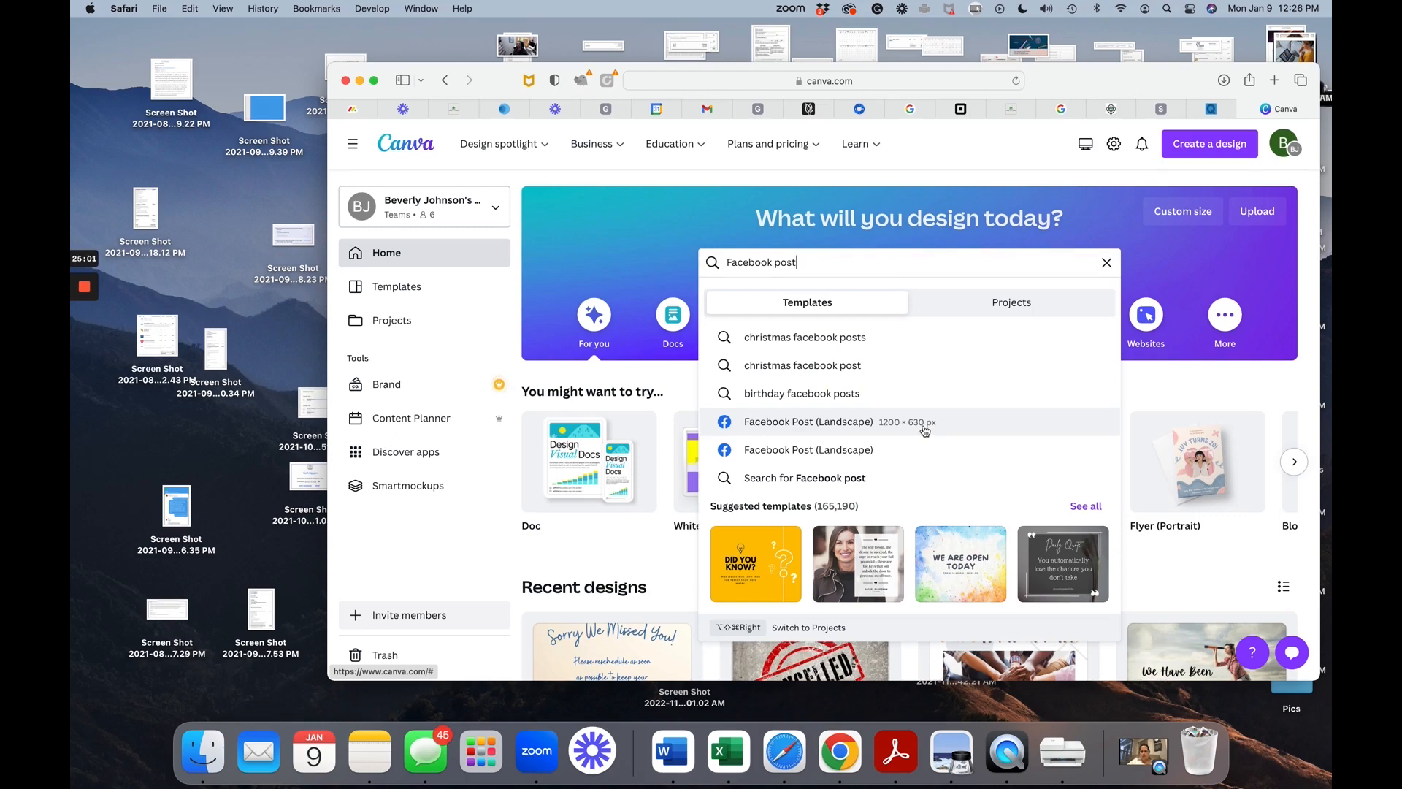
pyautogui.click(886, 430)
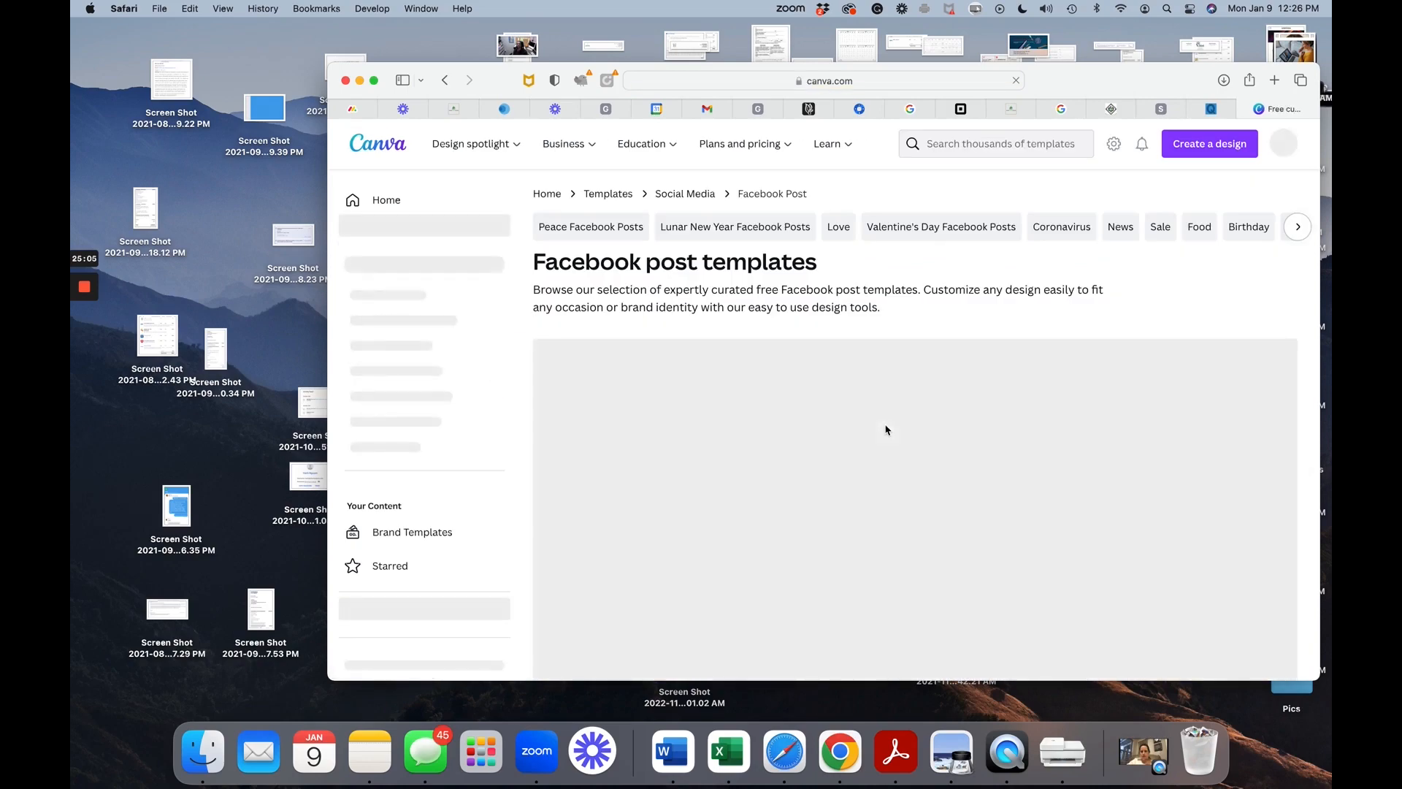
pyautogui.scroll(-3, 837, 538)
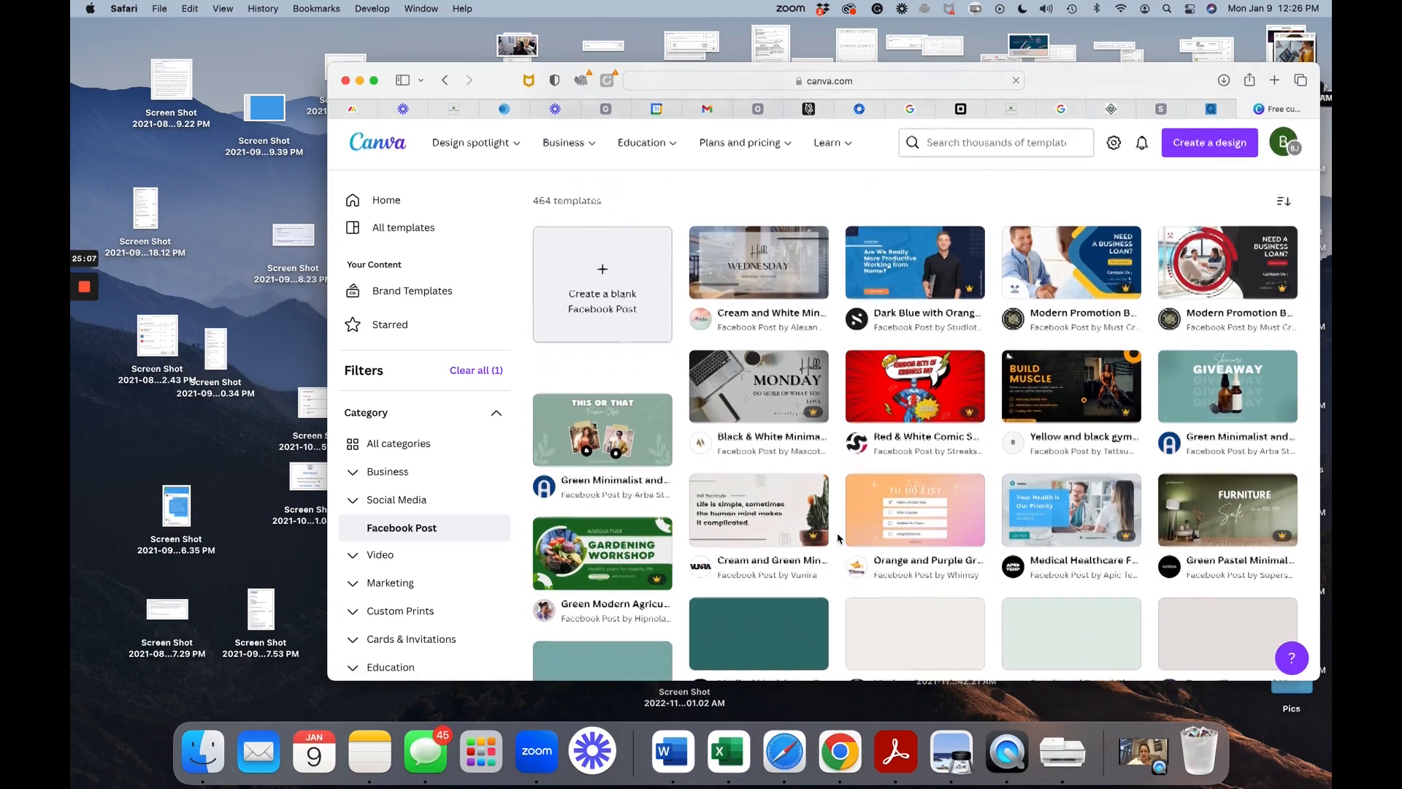
pyautogui.scroll(-10, 838, 538)
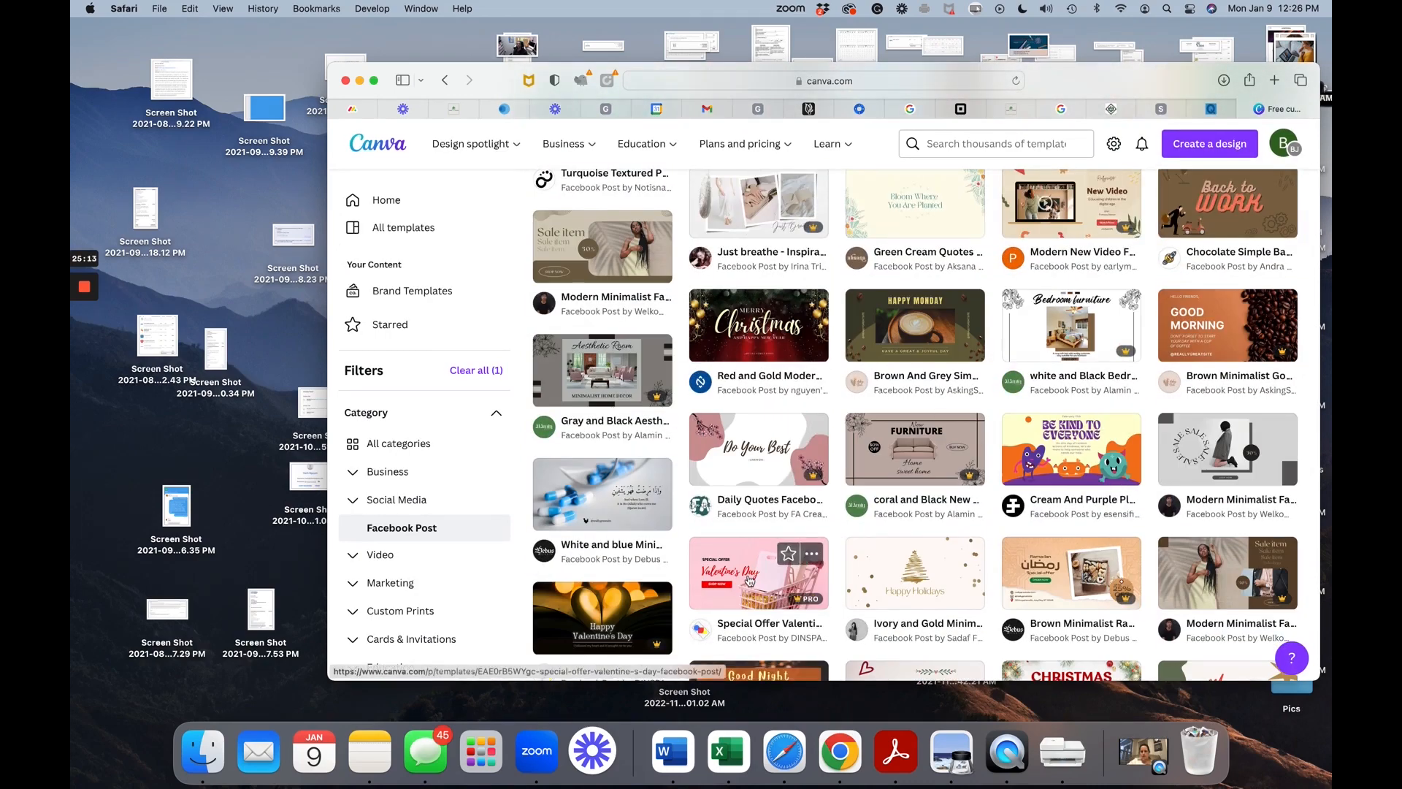
pyautogui.scroll(10, 749, 581)
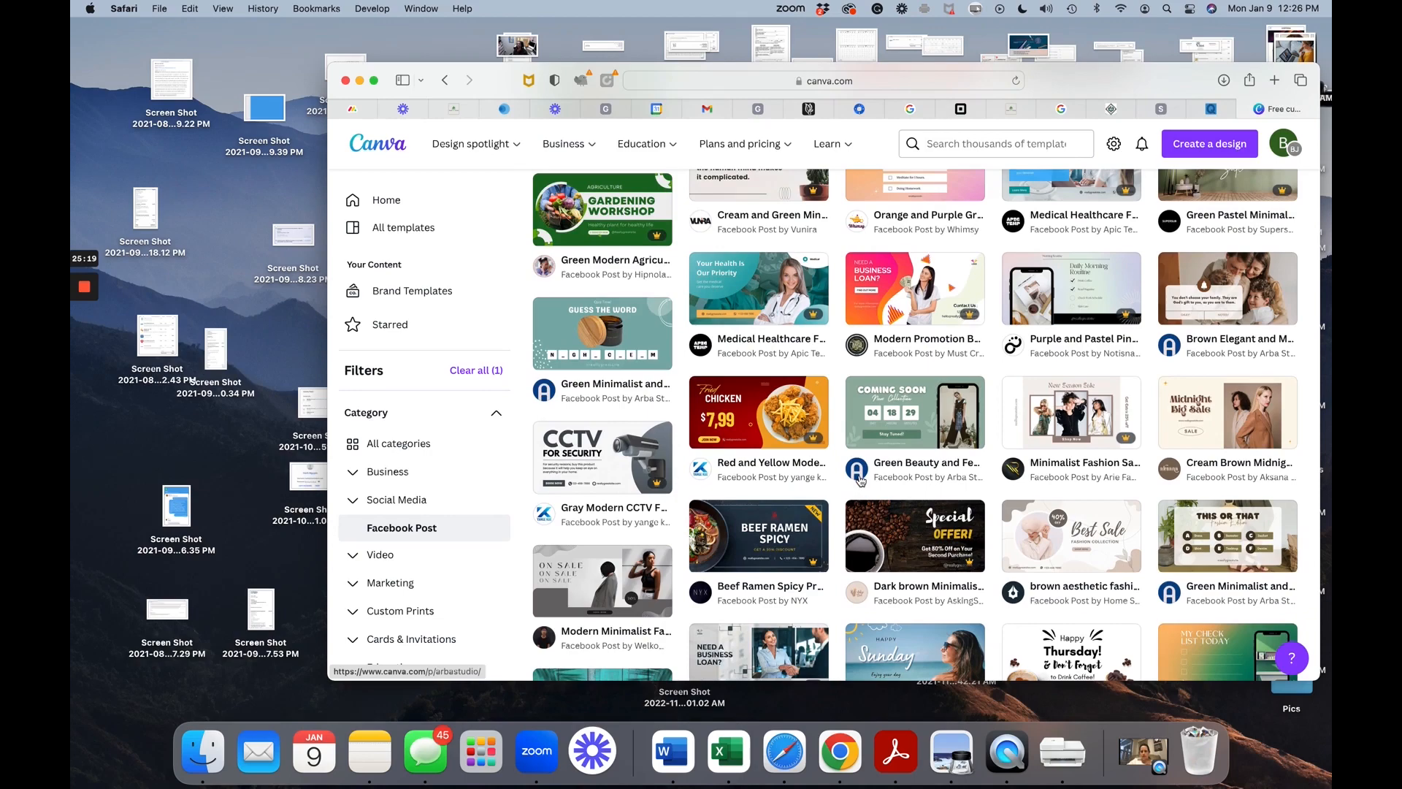
# Open the Cream and White Minimalist Full Photo Hello Wednesday Facebook Post template for customizing.
pyautogui.scroll(2, 861, 480)
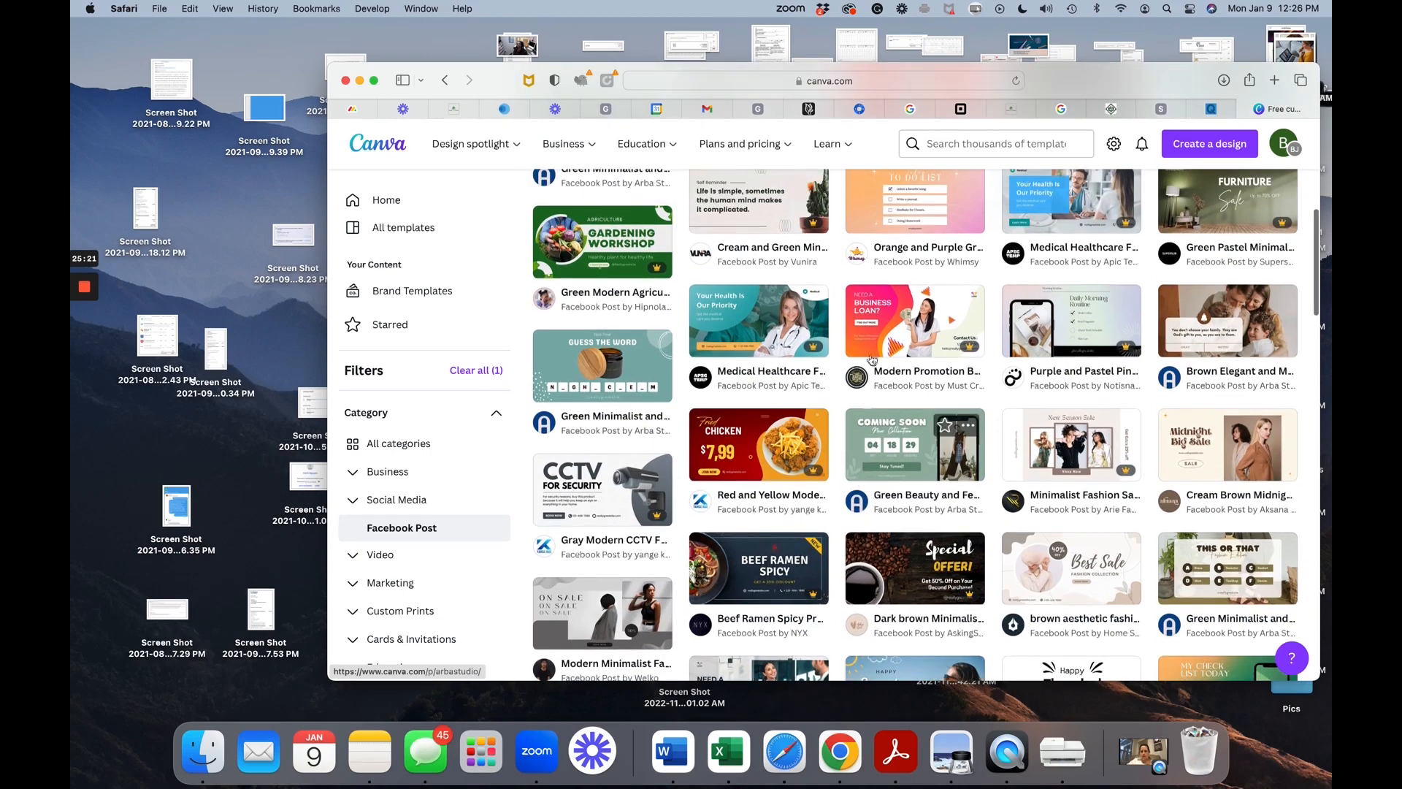
pyautogui.scroll(5, 924, 323)
pyautogui.scroll(2, 924, 323)
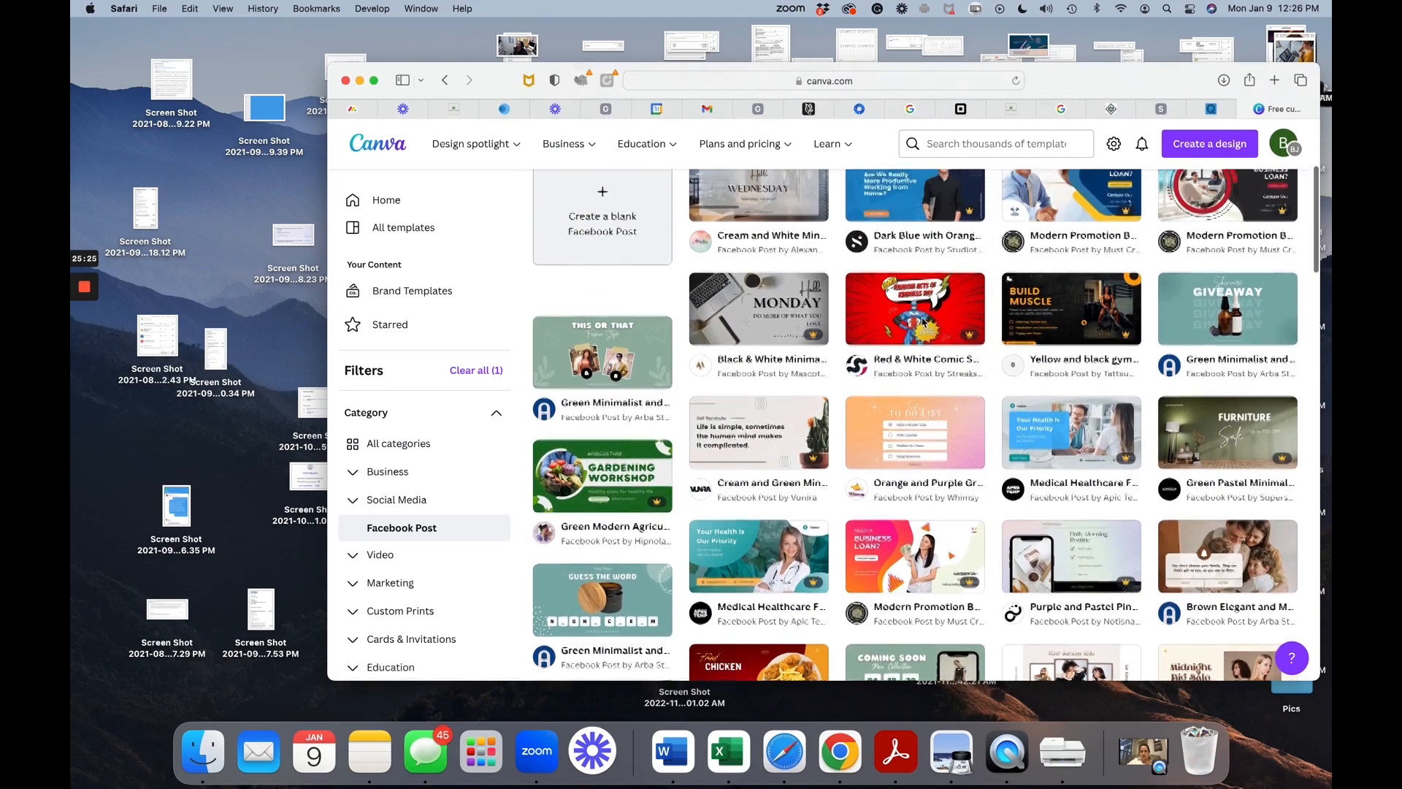
pyautogui.scroll(3, 924, 323)
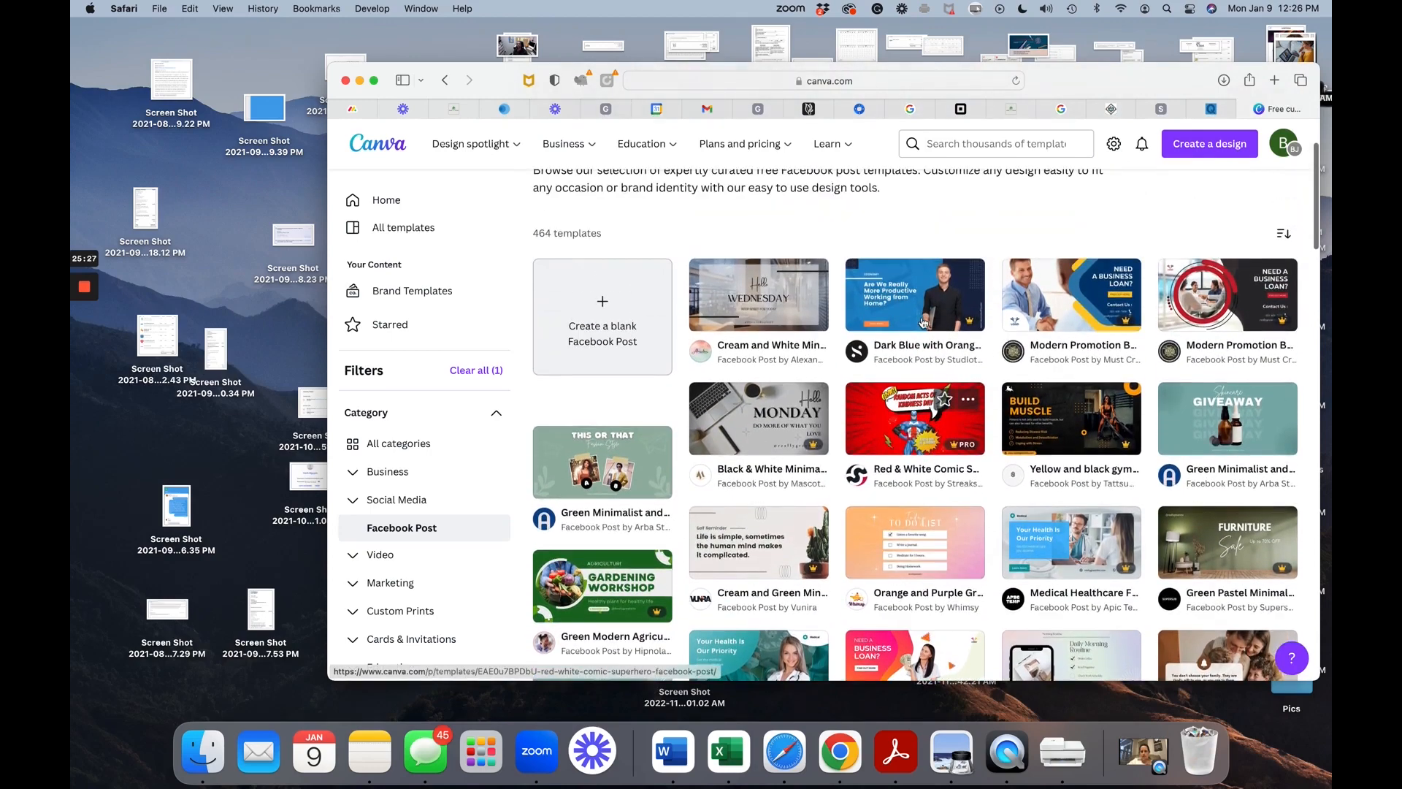
pyautogui.click(776, 309)
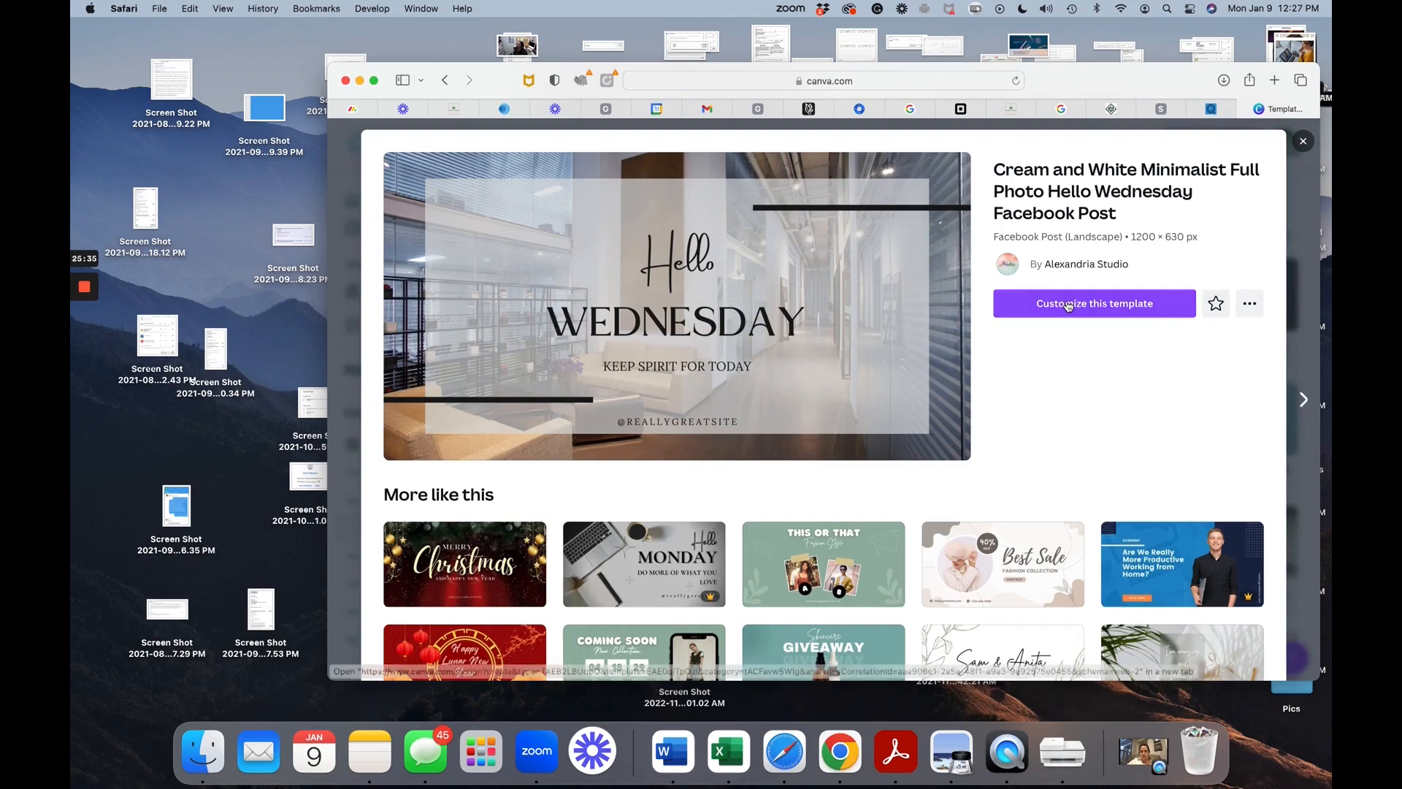
pyautogui.click(1034, 303)
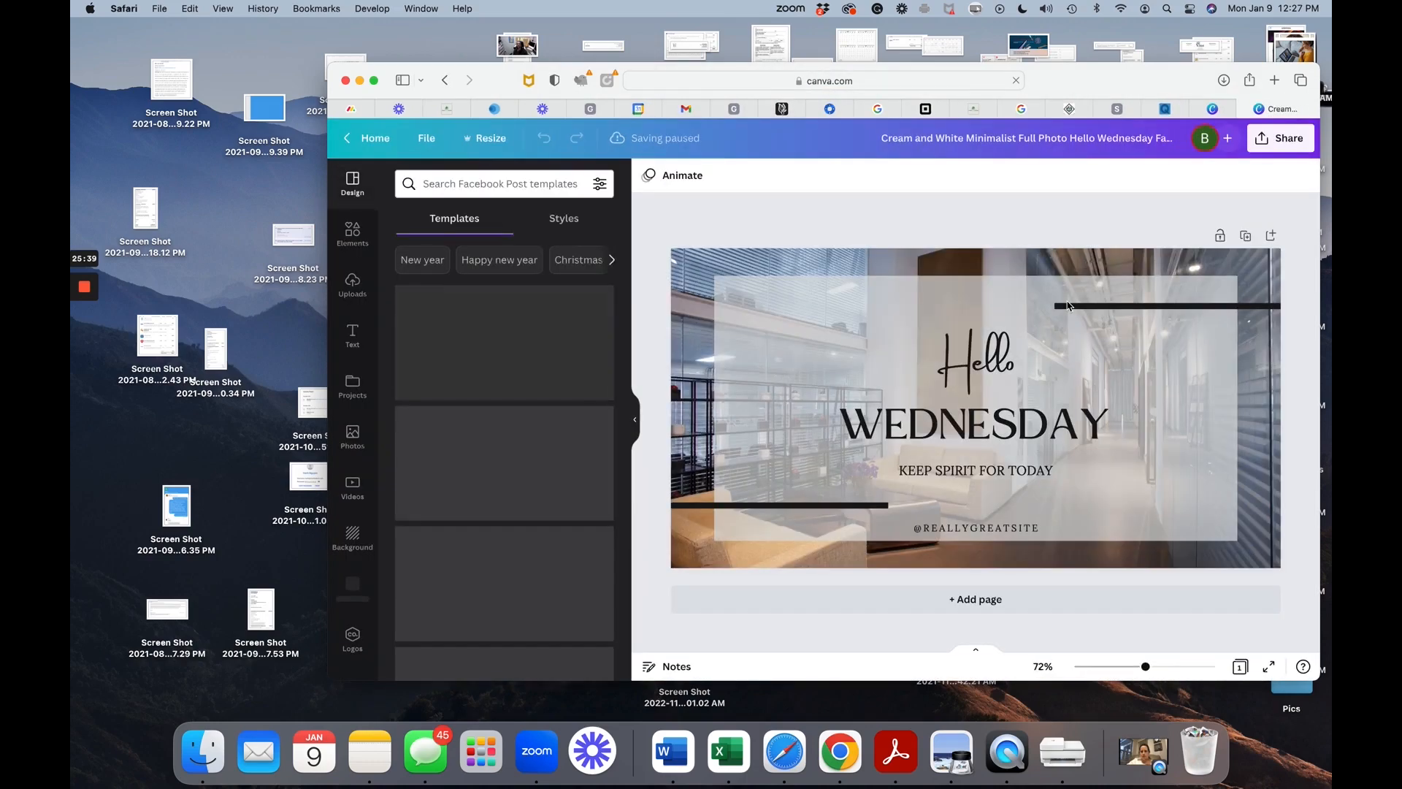
# Select the "Hello" text on the design and change its font to Bryndan Write.
pyautogui.click(995, 361)
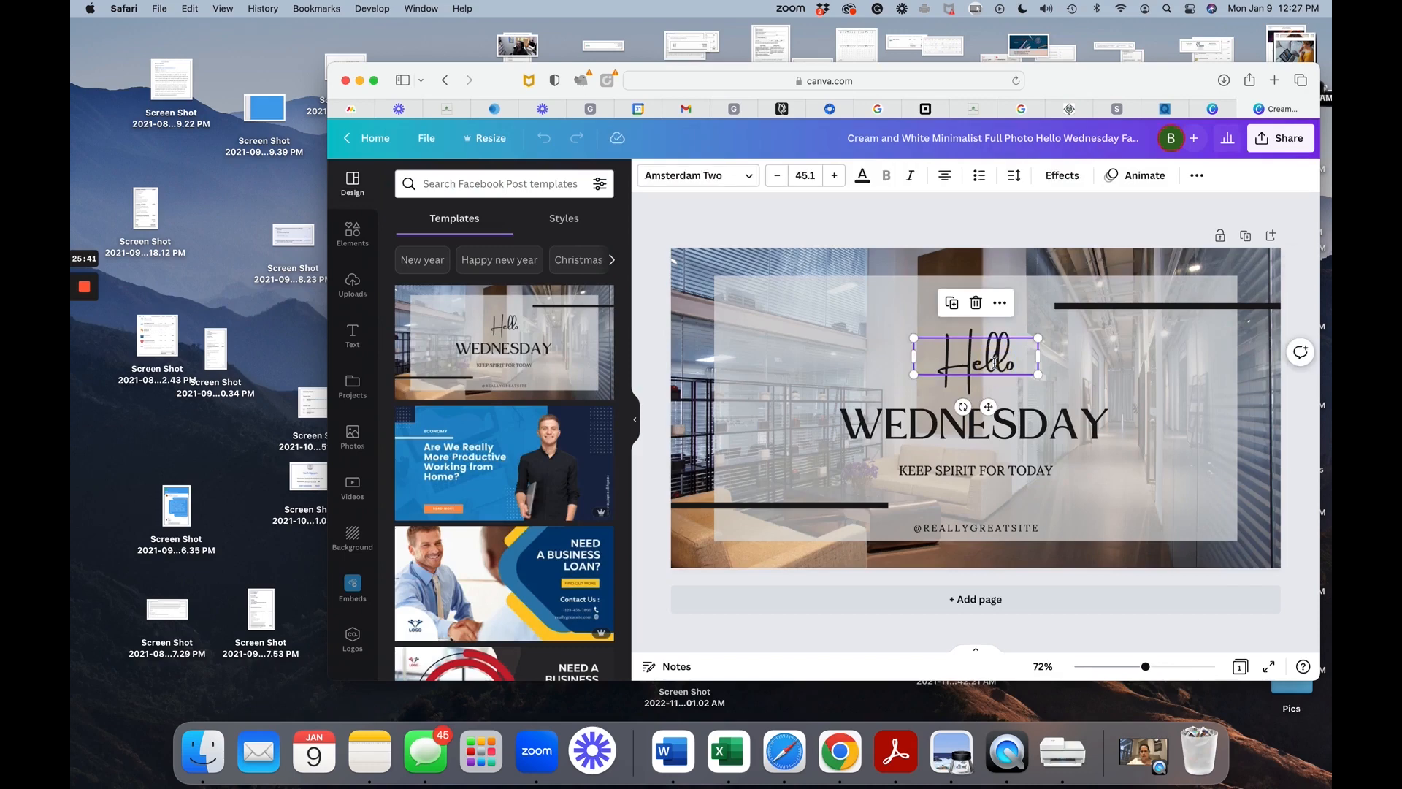
pyautogui.doubleClick(998, 361)
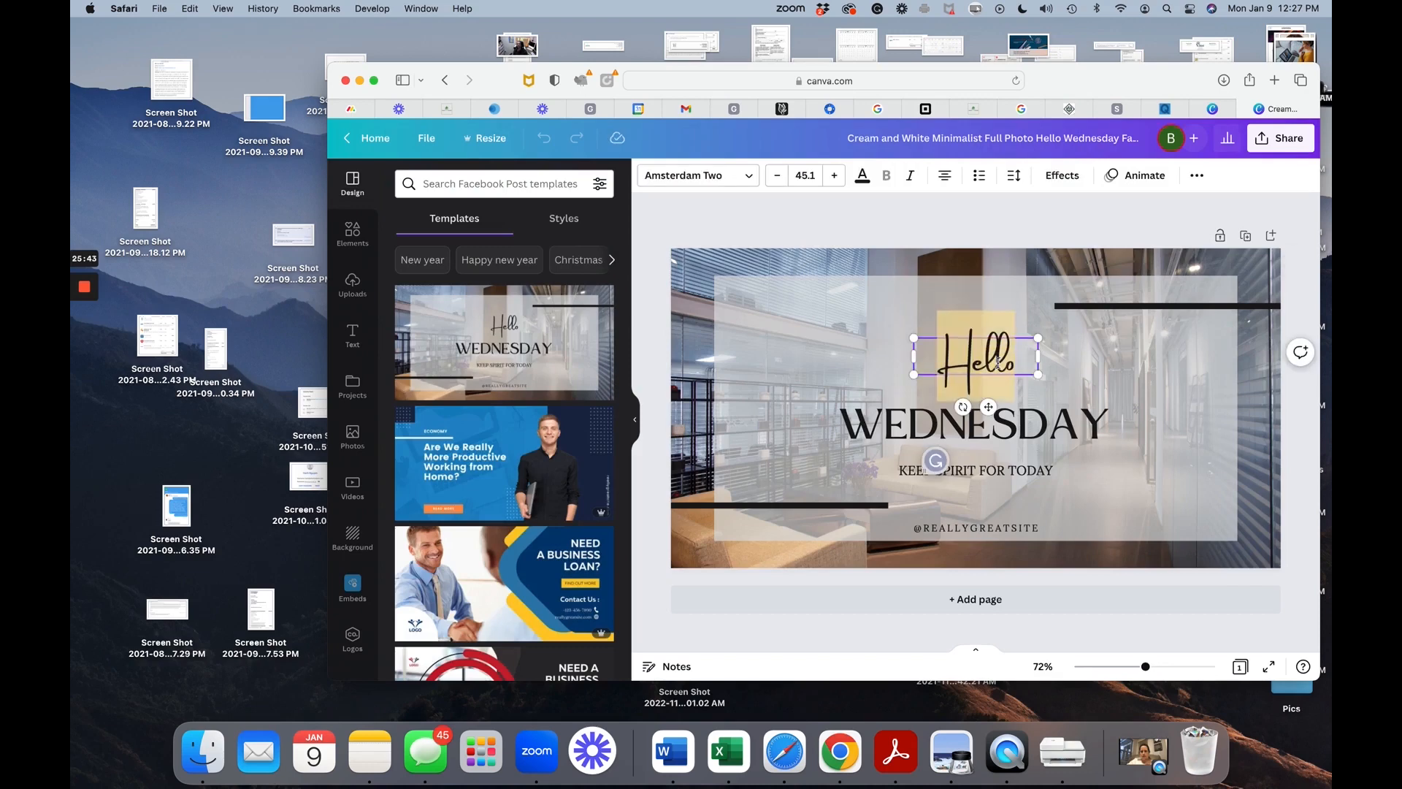
pyautogui.click(749, 176)
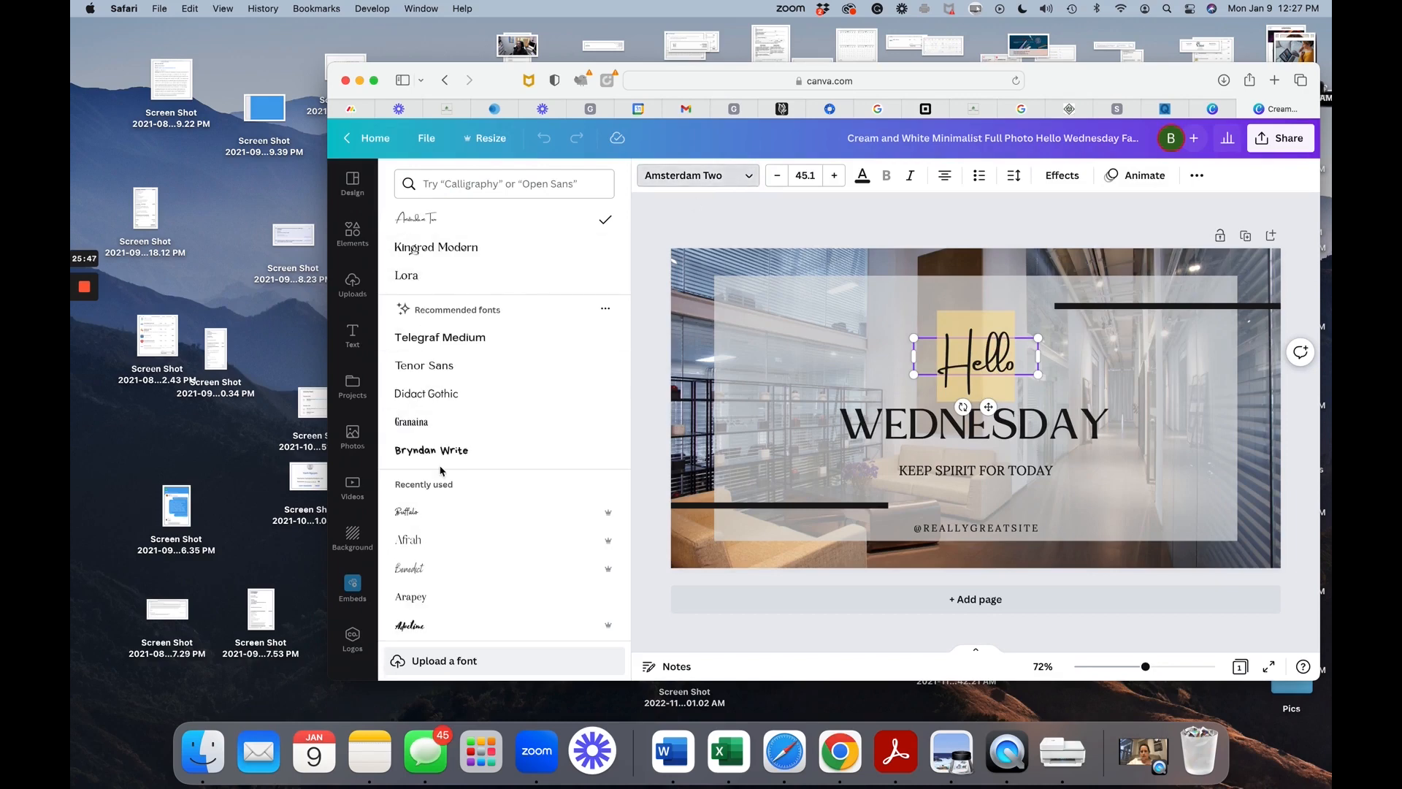
pyautogui.scroll(-1, 437, 451)
pyautogui.click(451, 398)
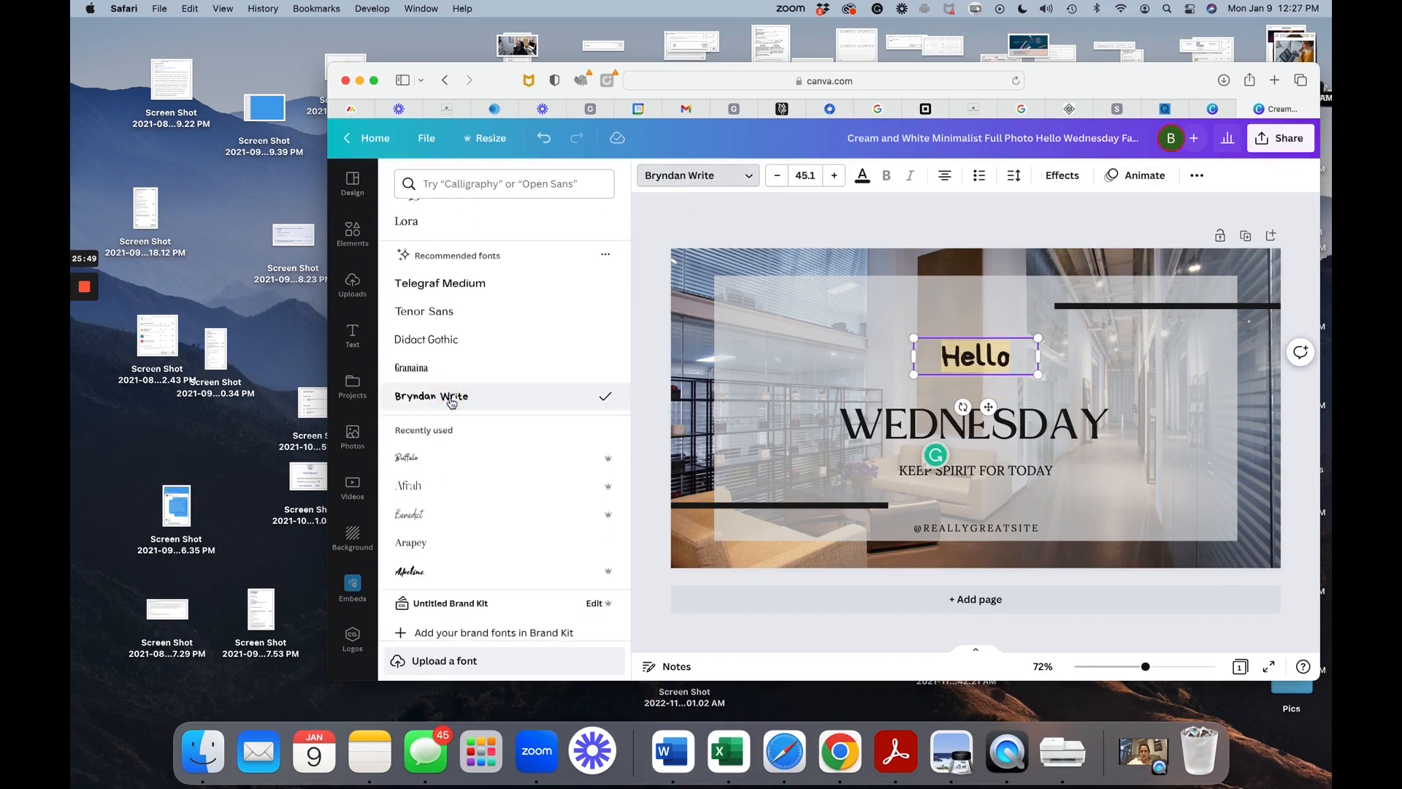
# Try the fonts Buffalo, Telegraf Medium, Didact Gothic and Granaina on the "Hello" text, then return it to Bryndan Write.
pyautogui.click(411, 462)
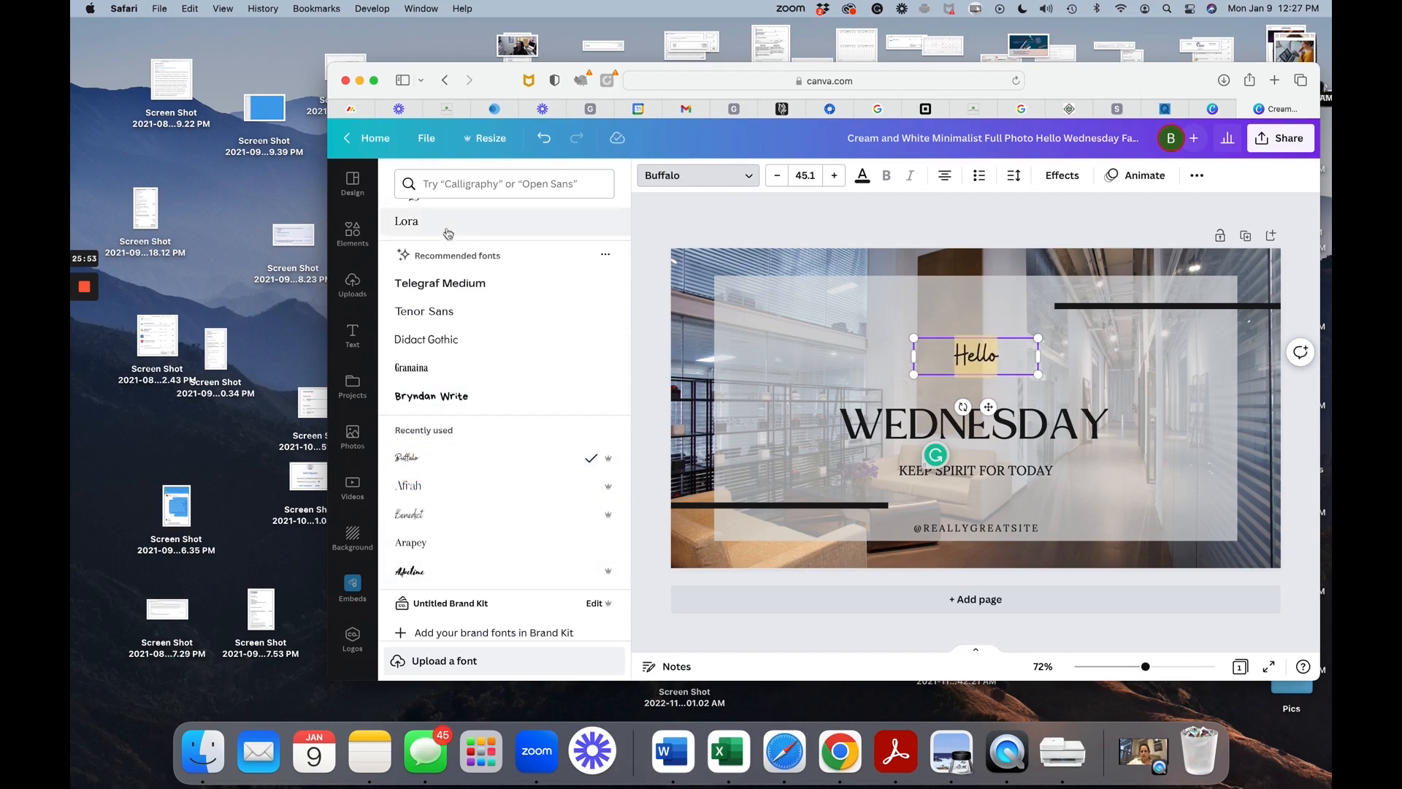
pyautogui.click(453, 285)
pyautogui.click(429, 341)
pyautogui.click(420, 371)
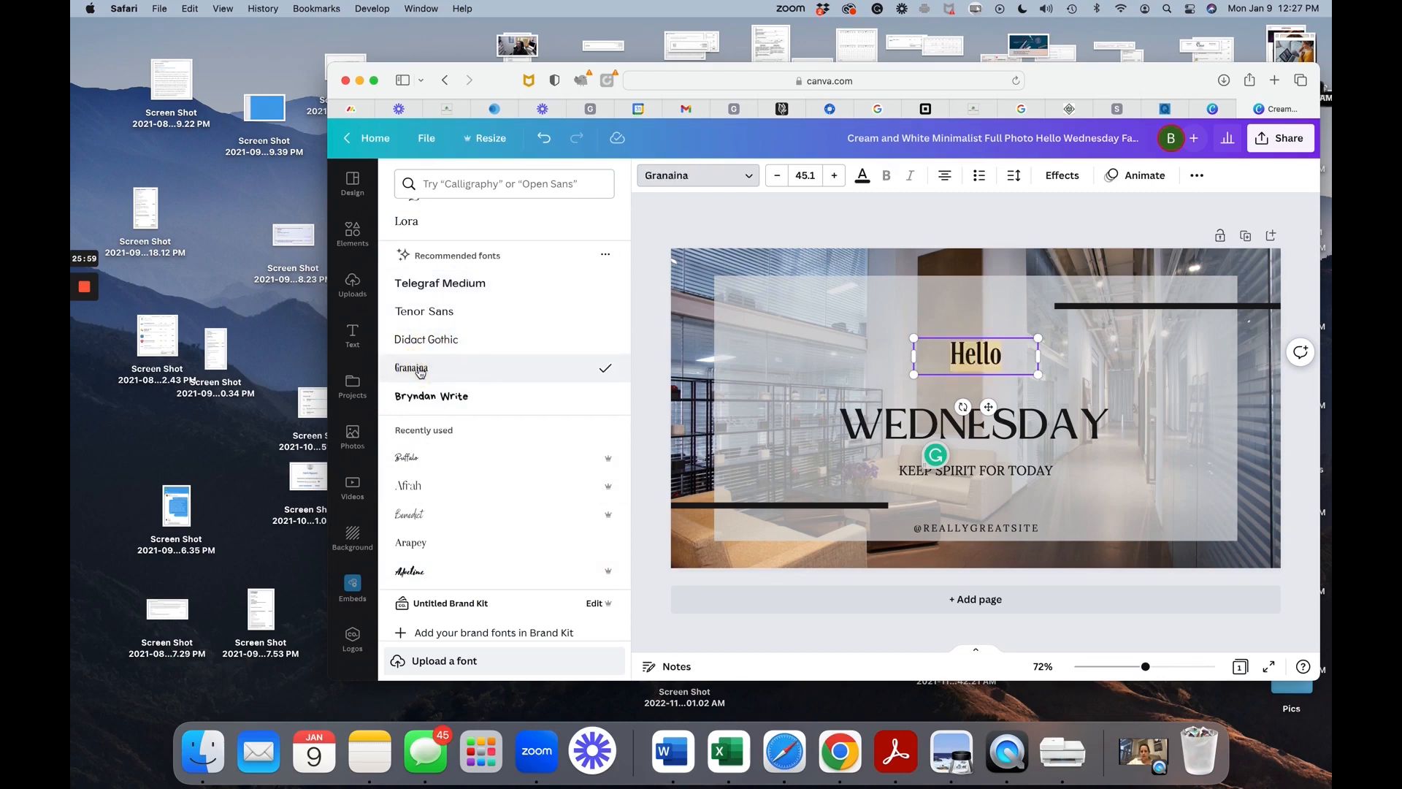
pyautogui.click(420, 398)
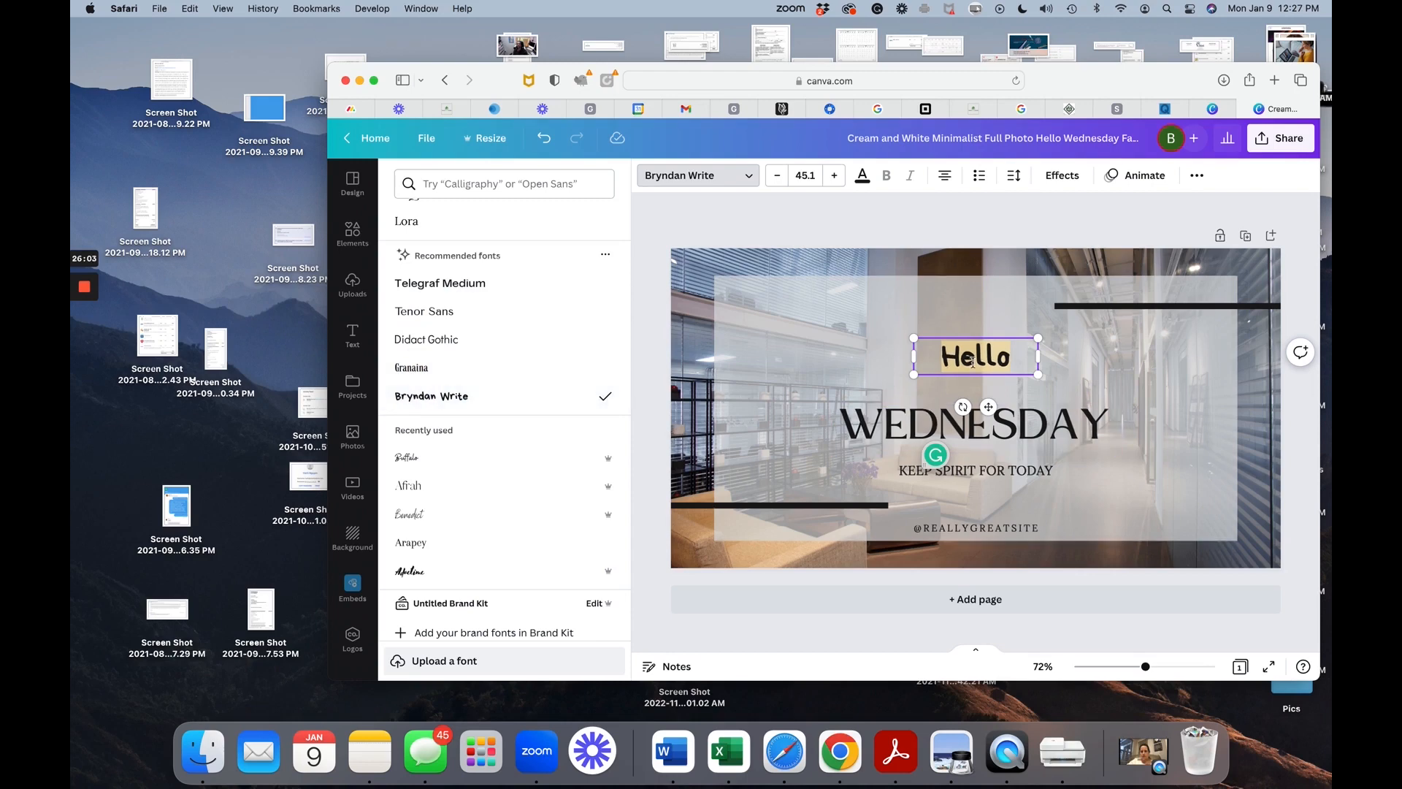
# Browse the popular and English fonts and set the "Hello" text to Apricots.
pyautogui.scroll(-5, 437, 550)
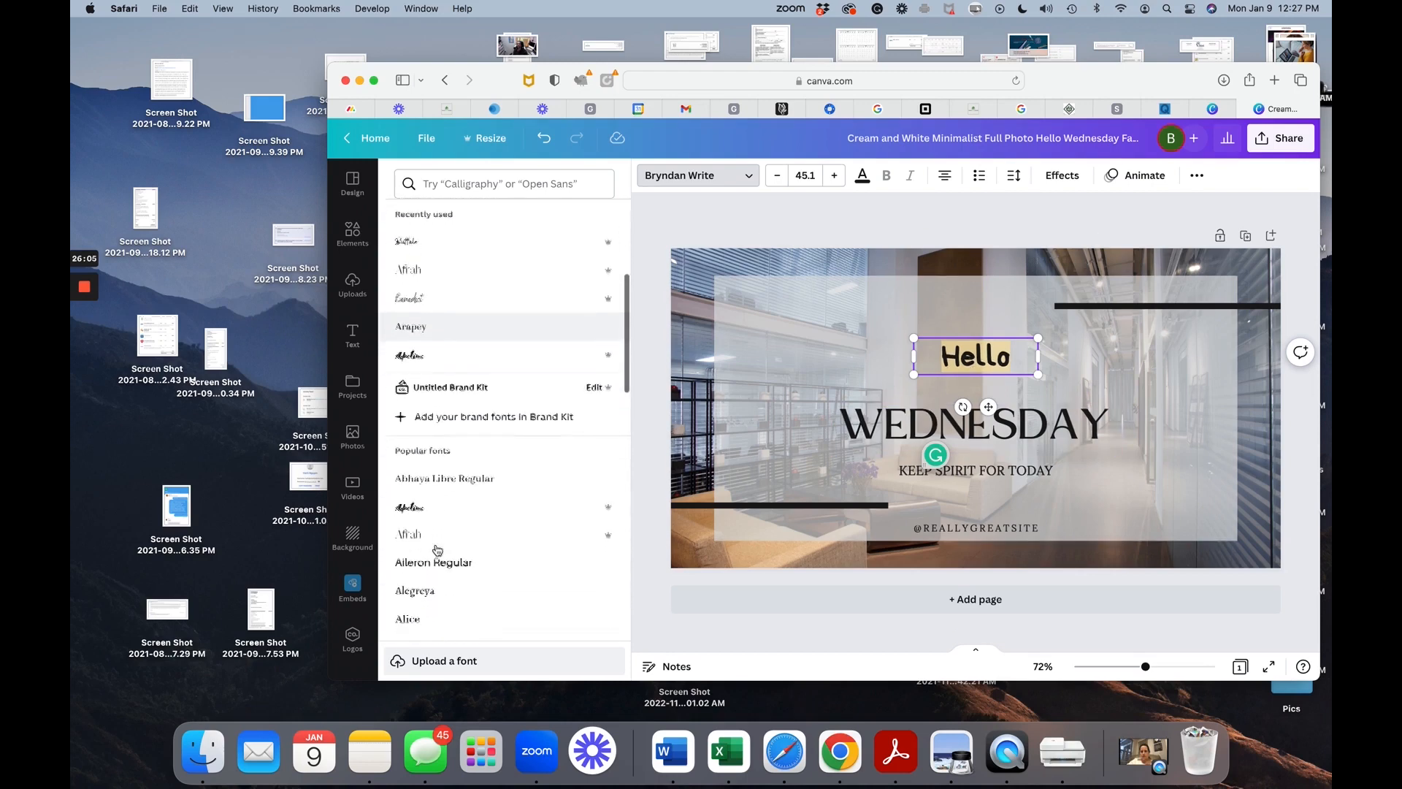
pyautogui.scroll(-3, 437, 550)
pyautogui.scroll(-5, 436, 549)
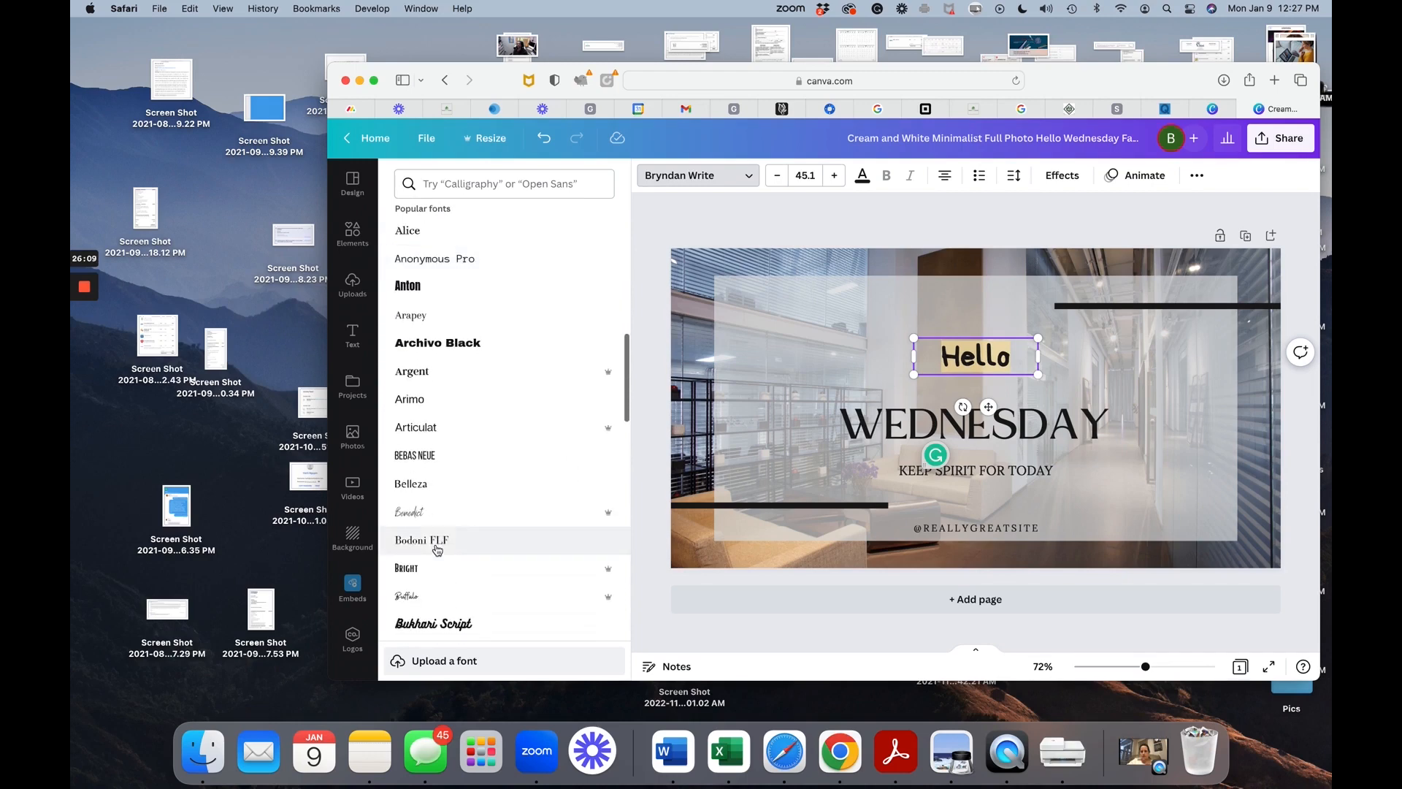
pyautogui.scroll(-10, 463, 564)
pyautogui.scroll(-10, 463, 563)
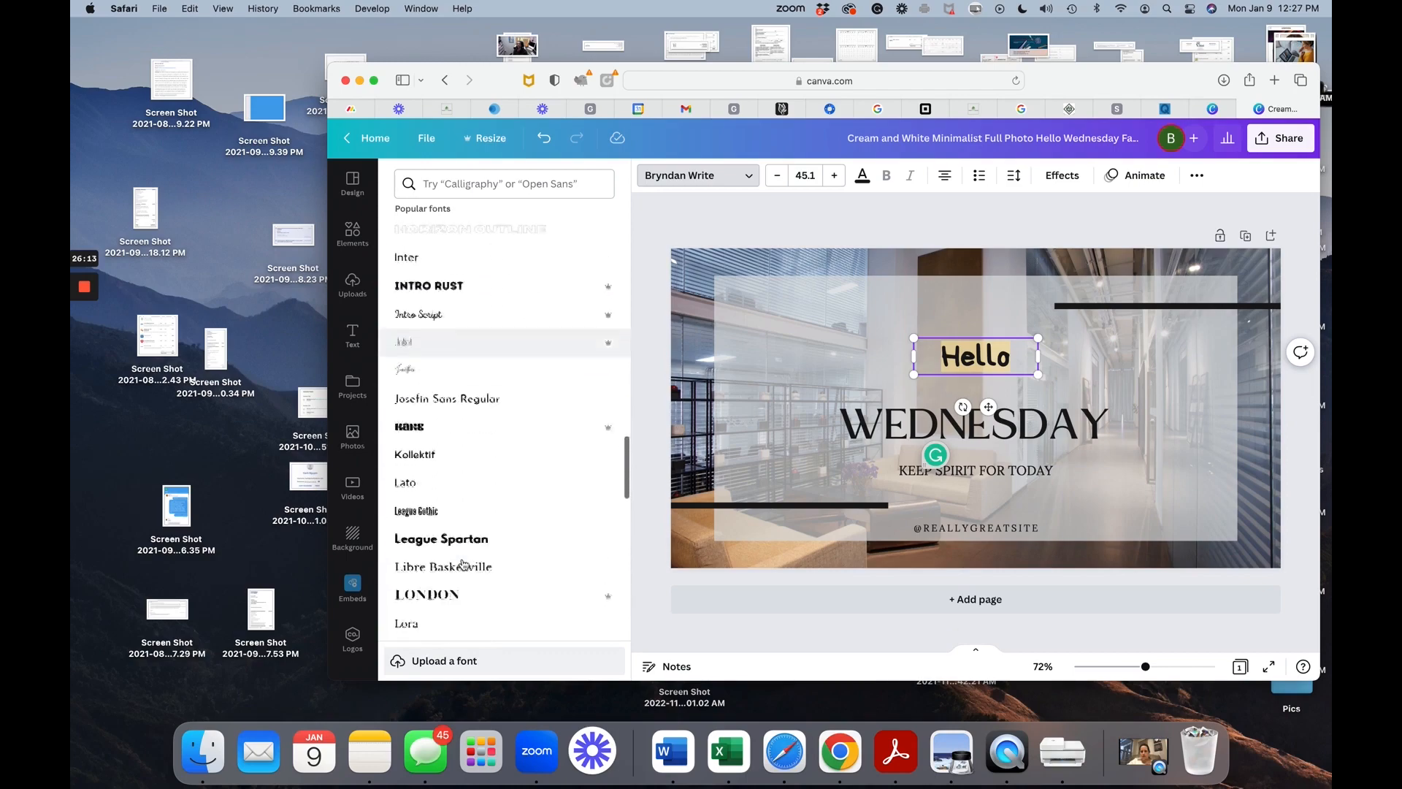
pyautogui.scroll(-10, 463, 564)
pyautogui.scroll(-10, 463, 564)
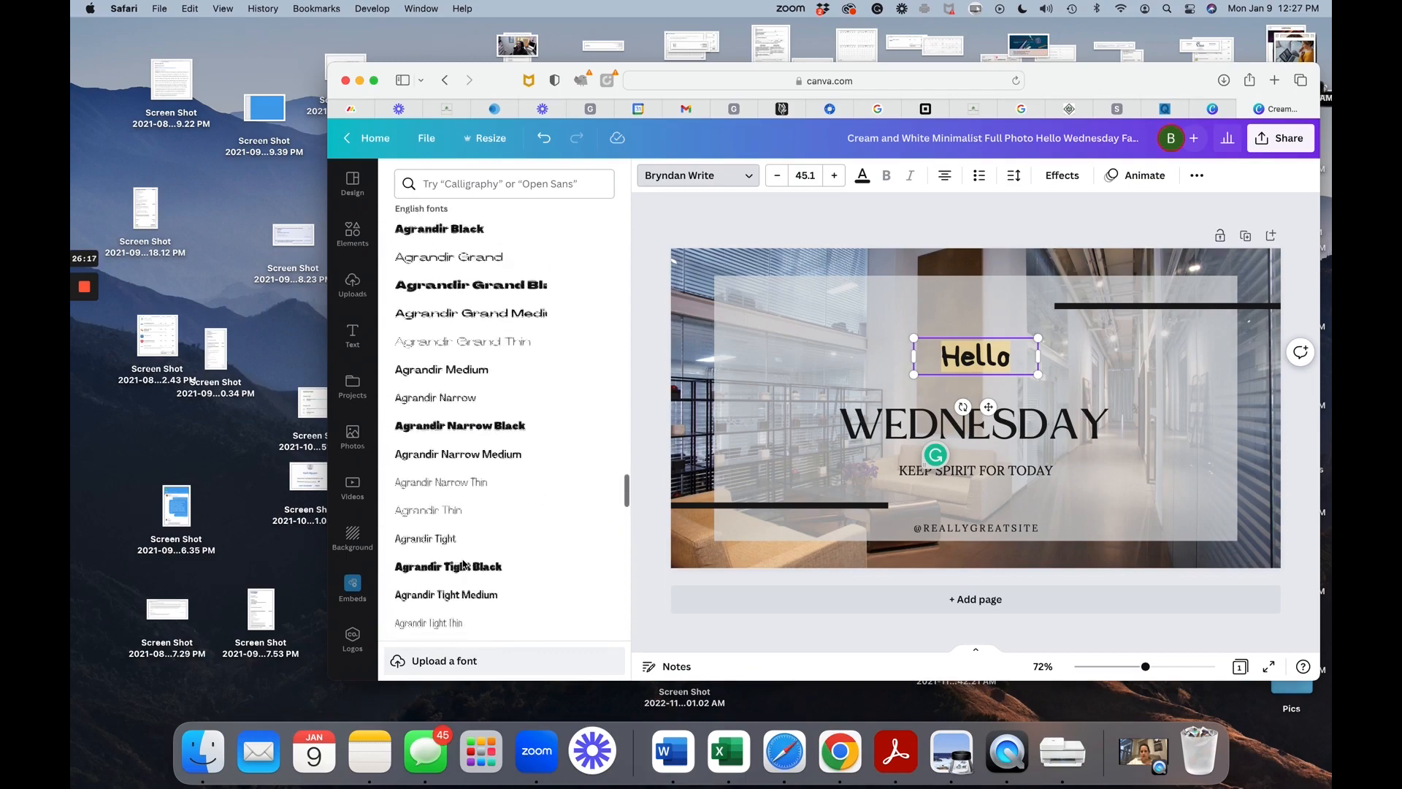
pyautogui.scroll(-5, 465, 564)
pyautogui.scroll(-5, 463, 564)
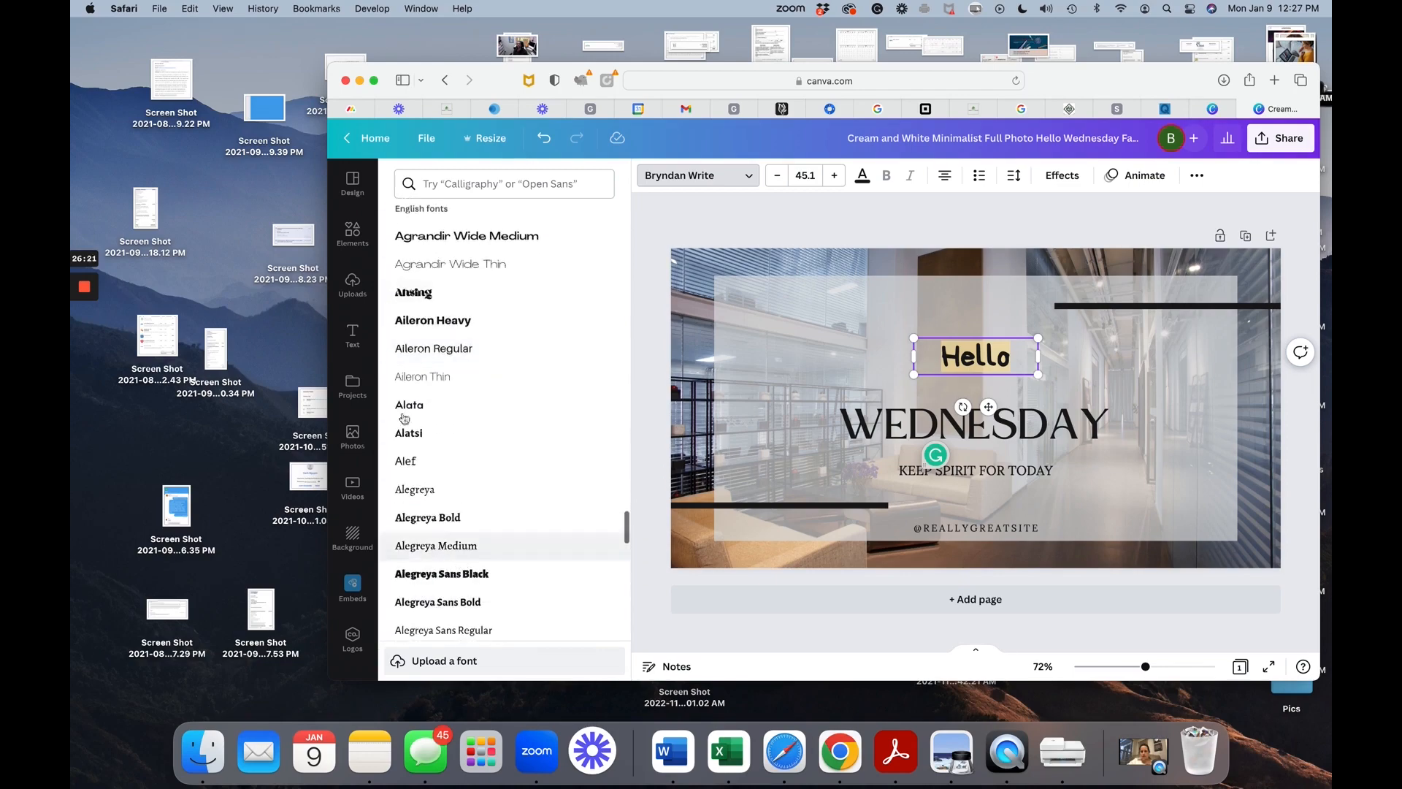
pyautogui.scroll(-8, 414, 589)
pyautogui.scroll(-4, 452, 498)
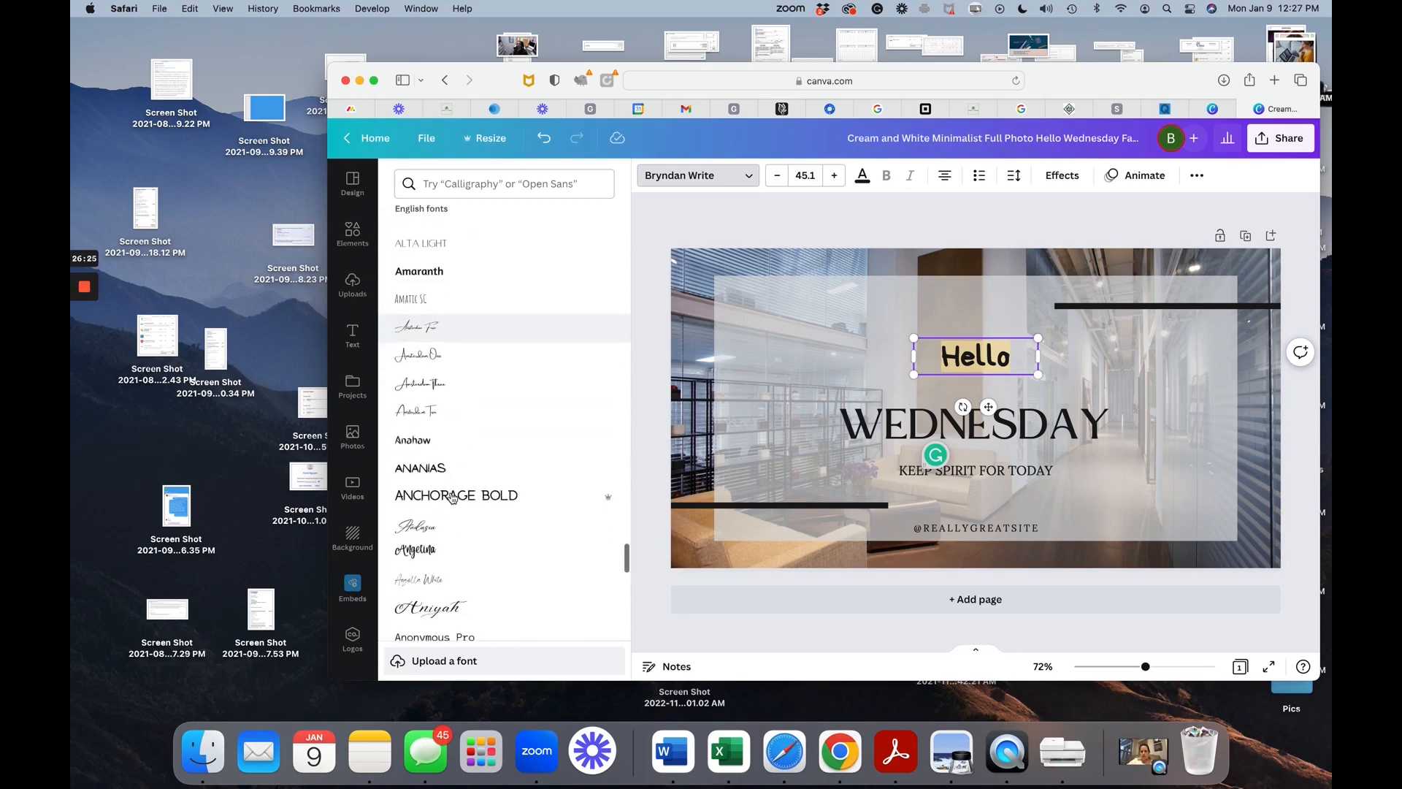
pyautogui.scroll(-3, 452, 497)
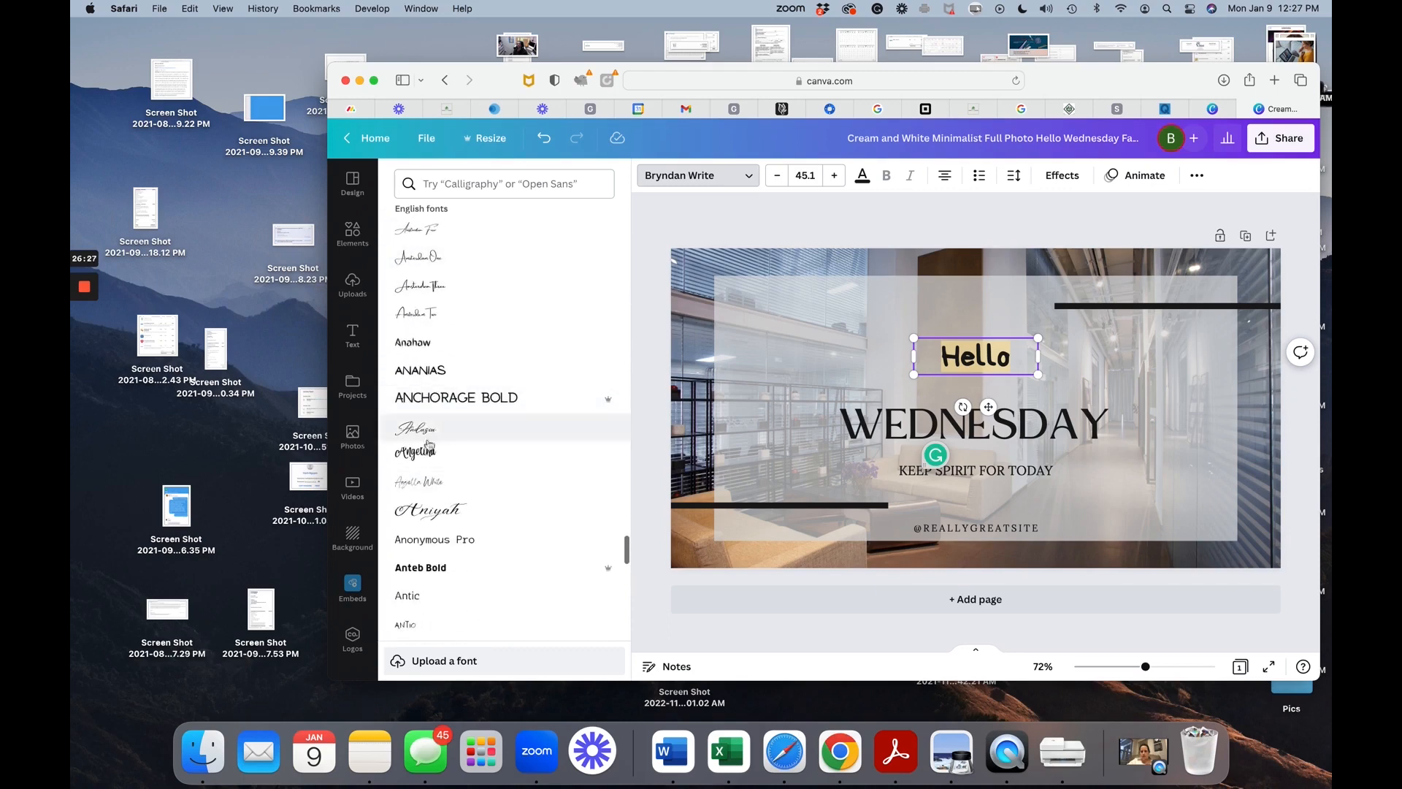
pyautogui.scroll(-3, 438, 511)
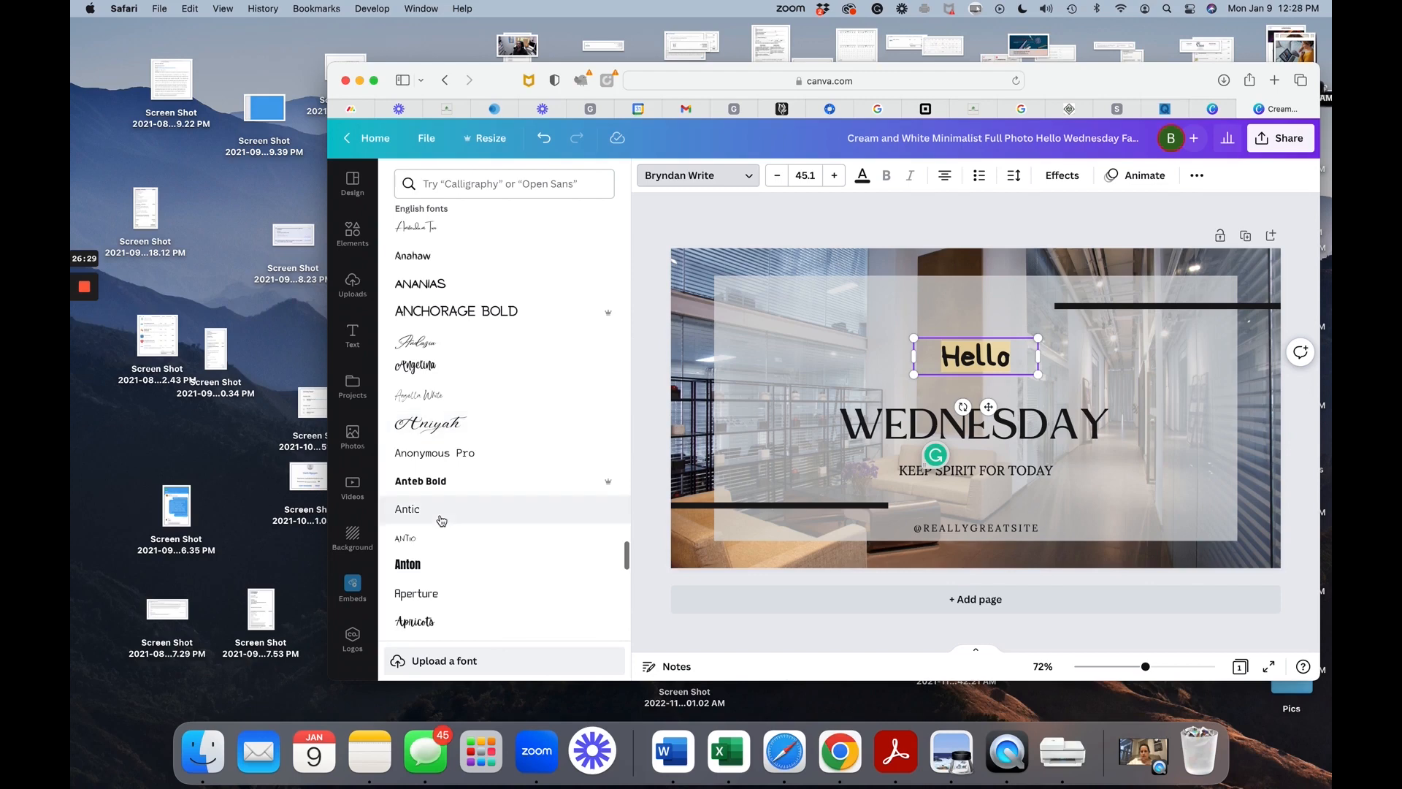
pyautogui.scroll(-4, 441, 520)
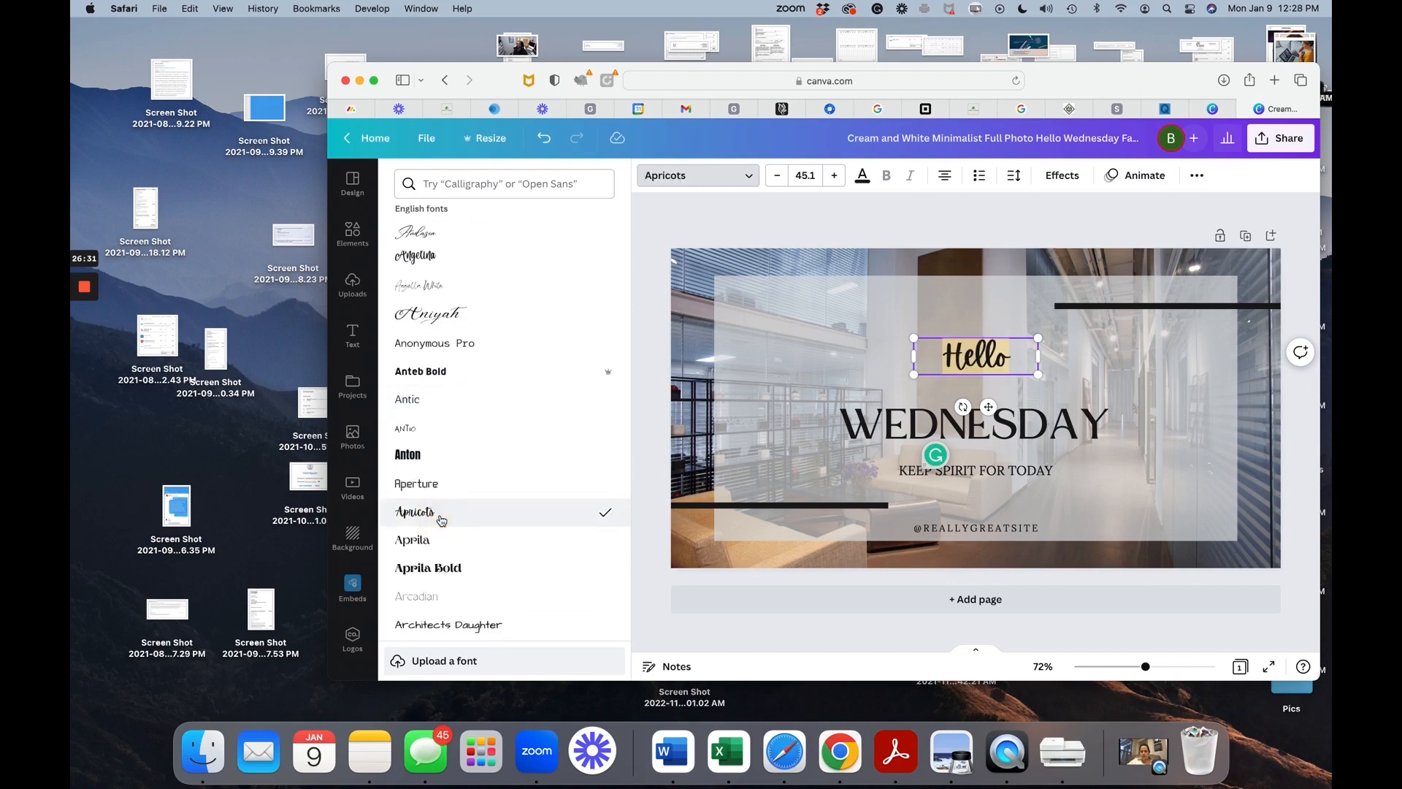
# Recolor the "Hello" text with the medium brown from the photo colors.
pyautogui.click(897, 426)
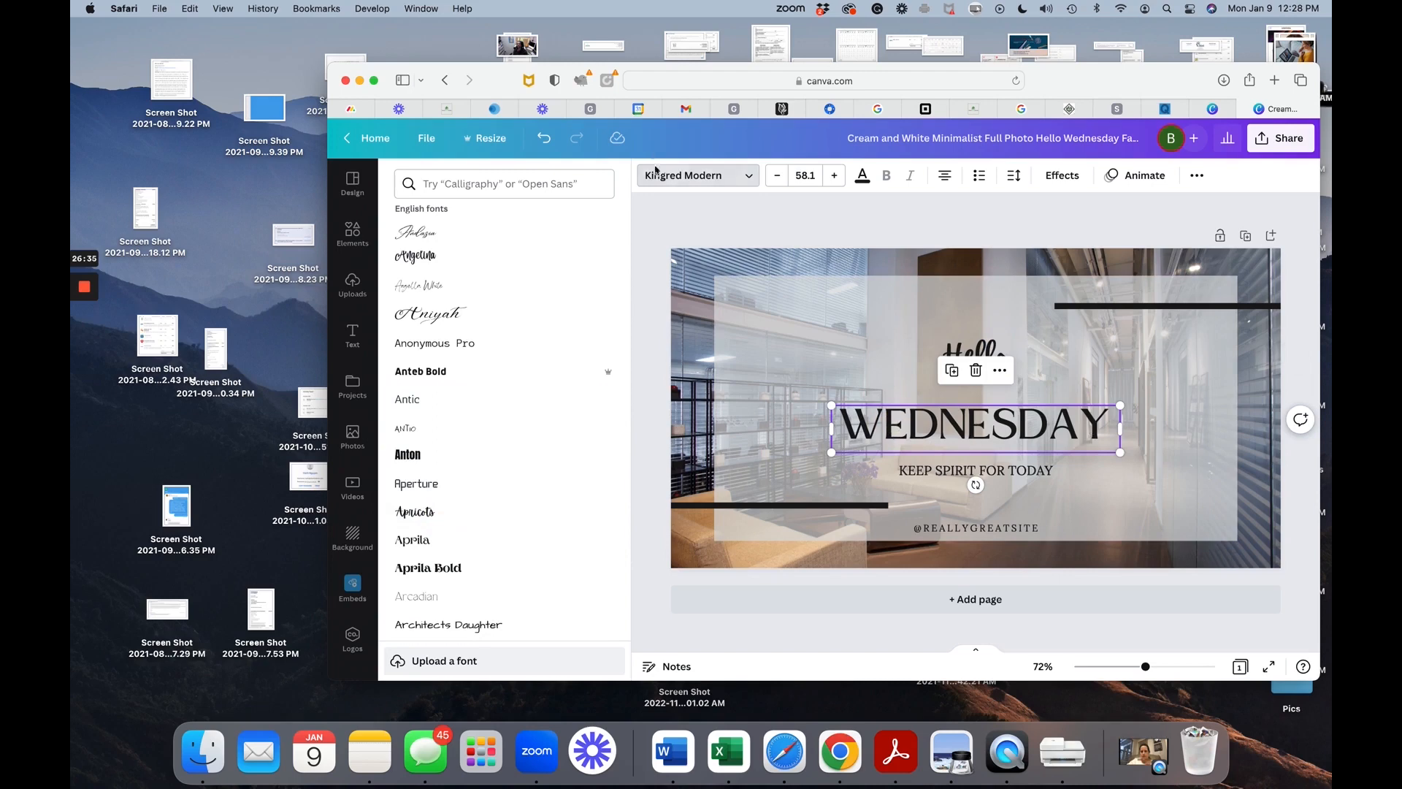
pyautogui.click(969, 356)
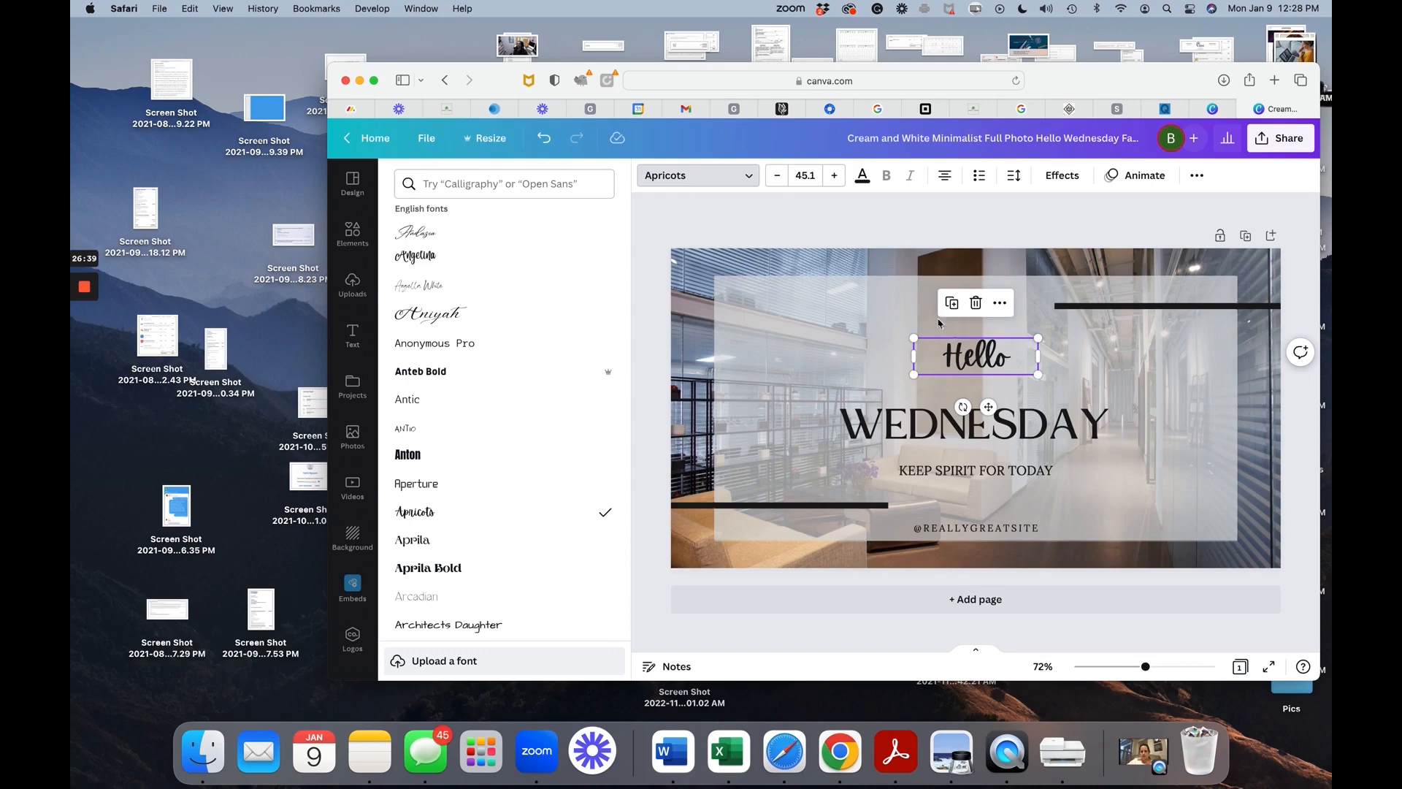
pyautogui.click(863, 184)
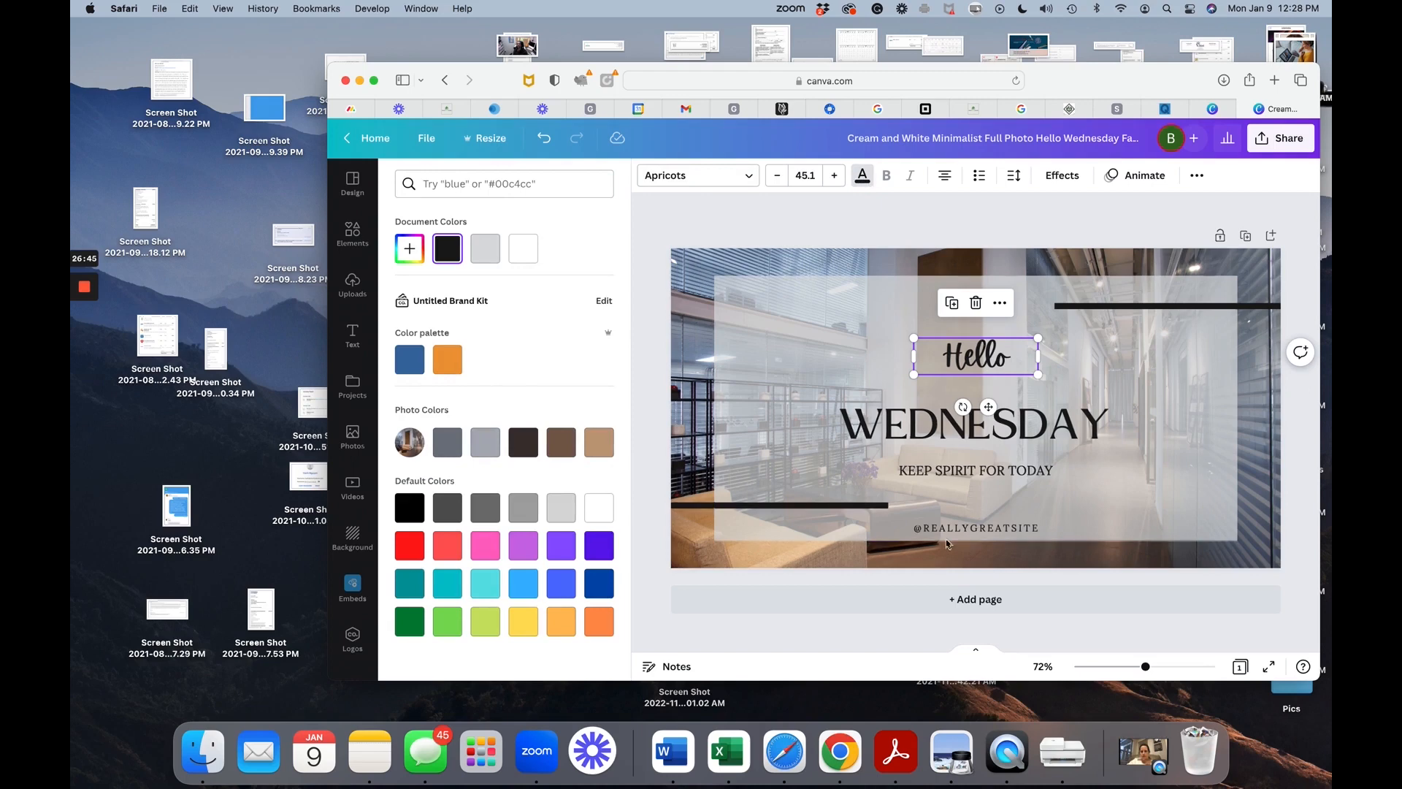
pyautogui.click(575, 443)
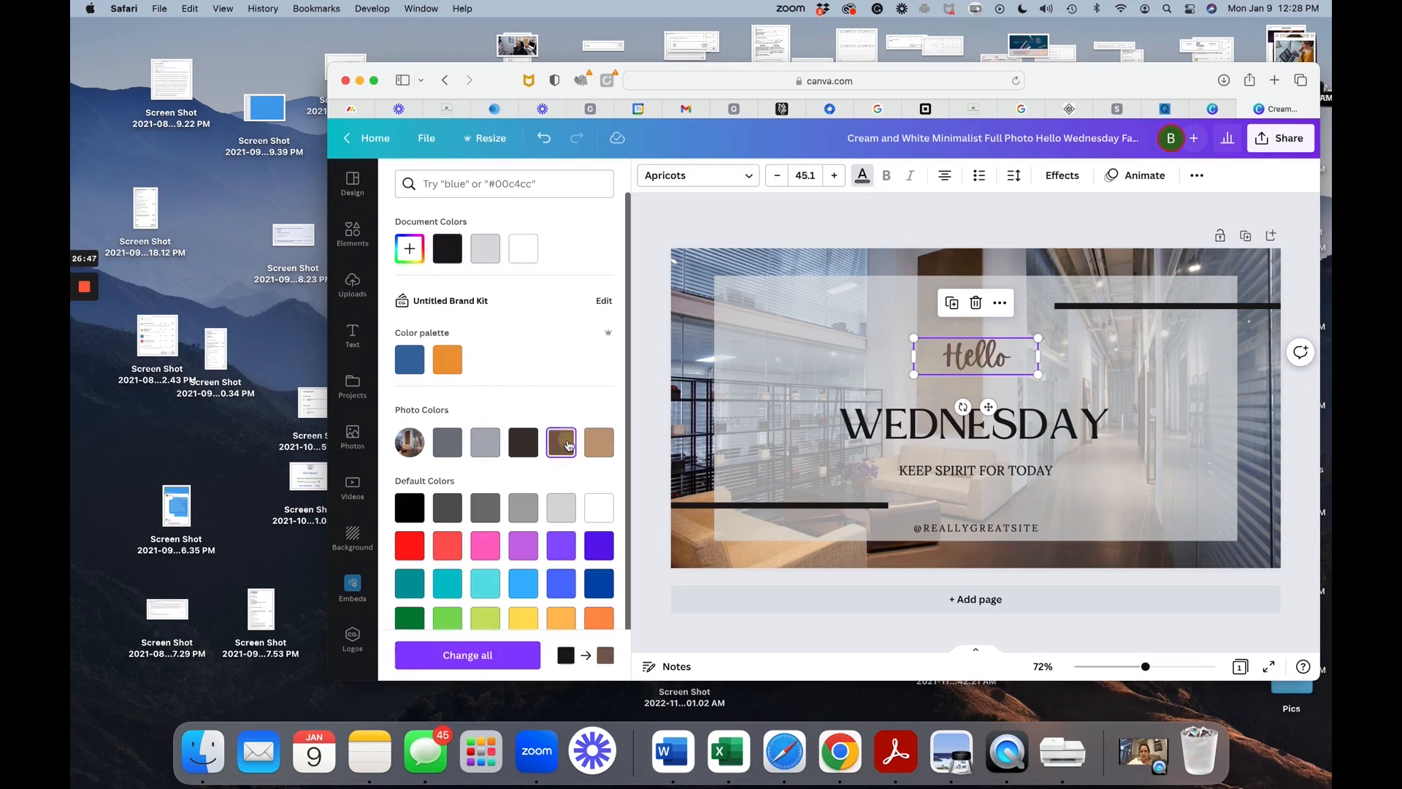
pyautogui.click(793, 463)
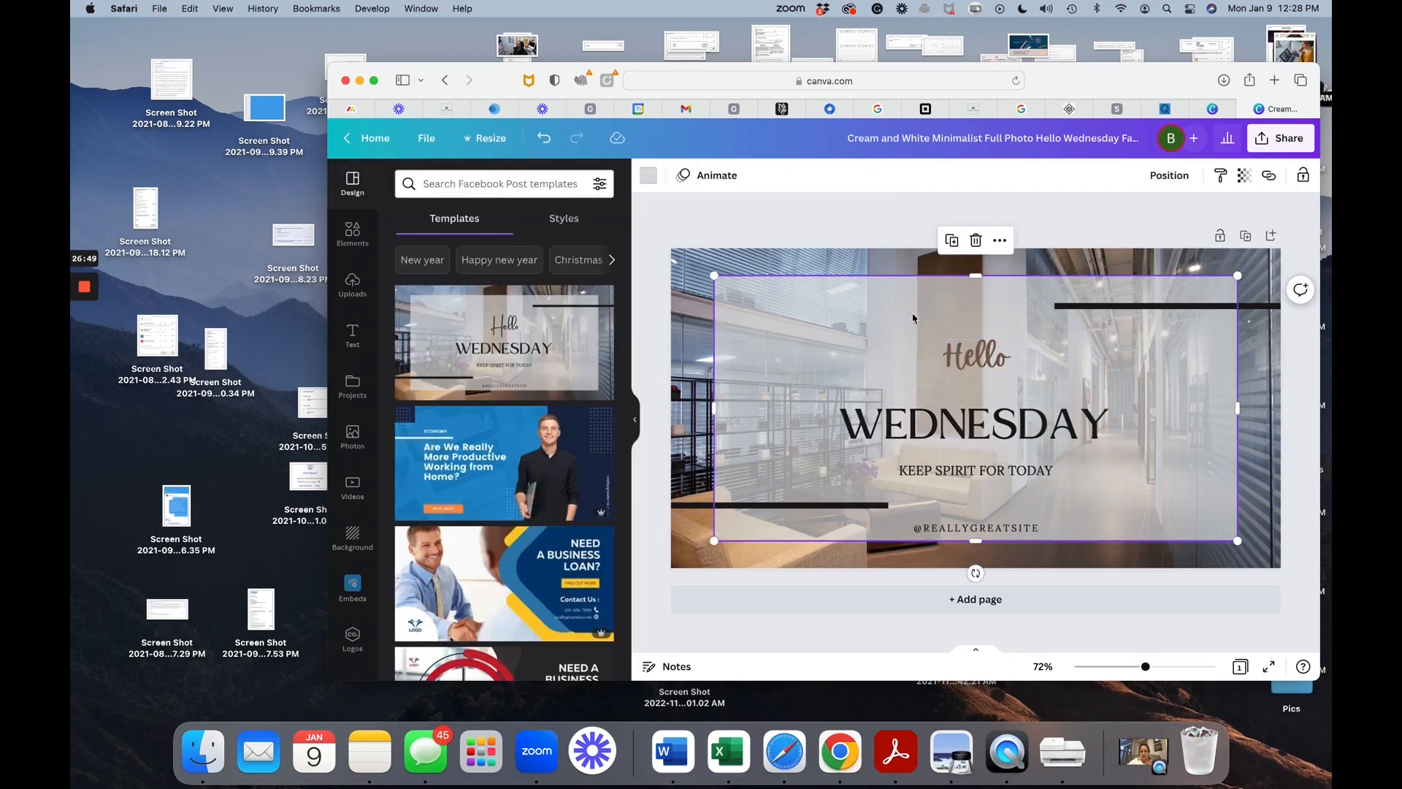
# Replace the "WEDNESDAY" heading with "WELCOME".
pyautogui.click(930, 440)
pyautogui.click(936, 472)
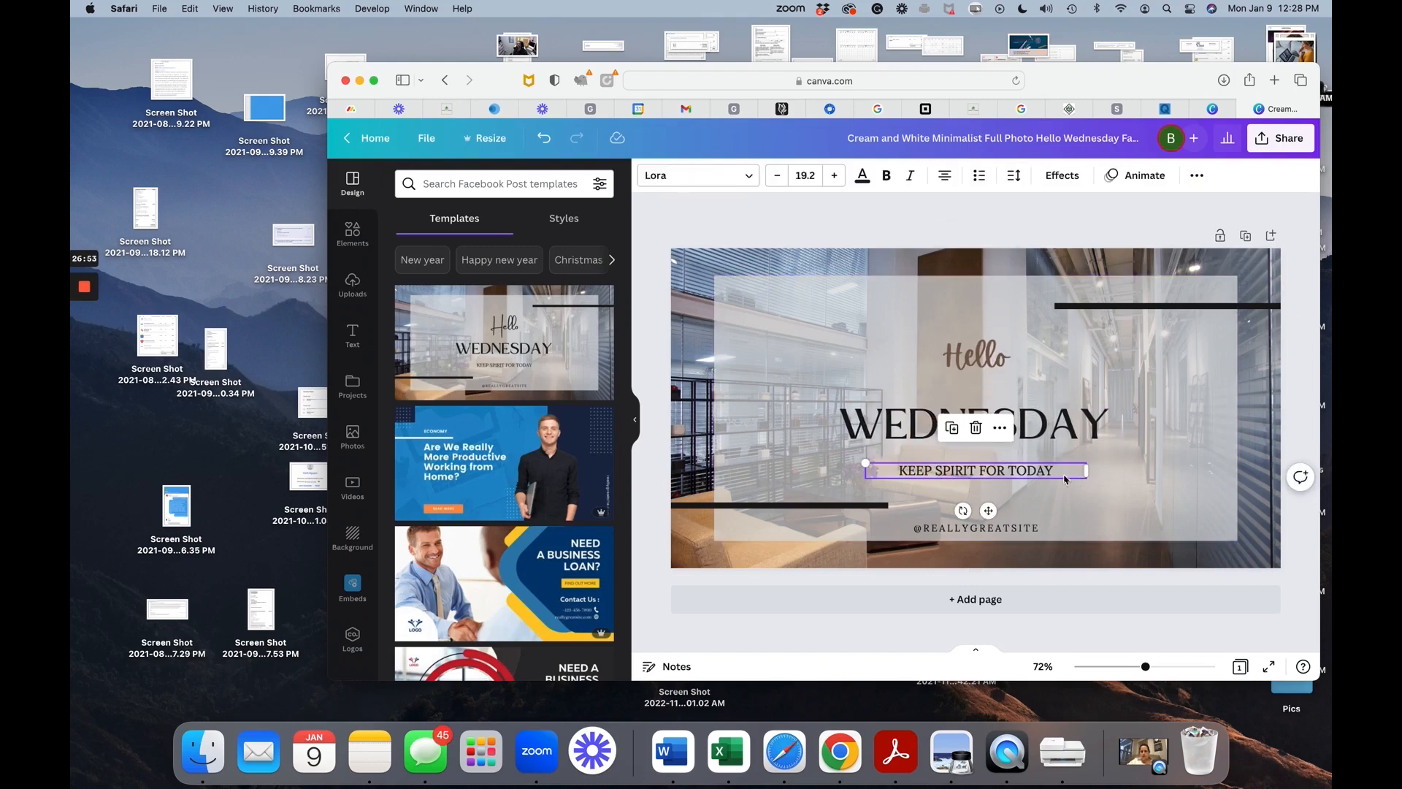
pyautogui.click(1039, 422)
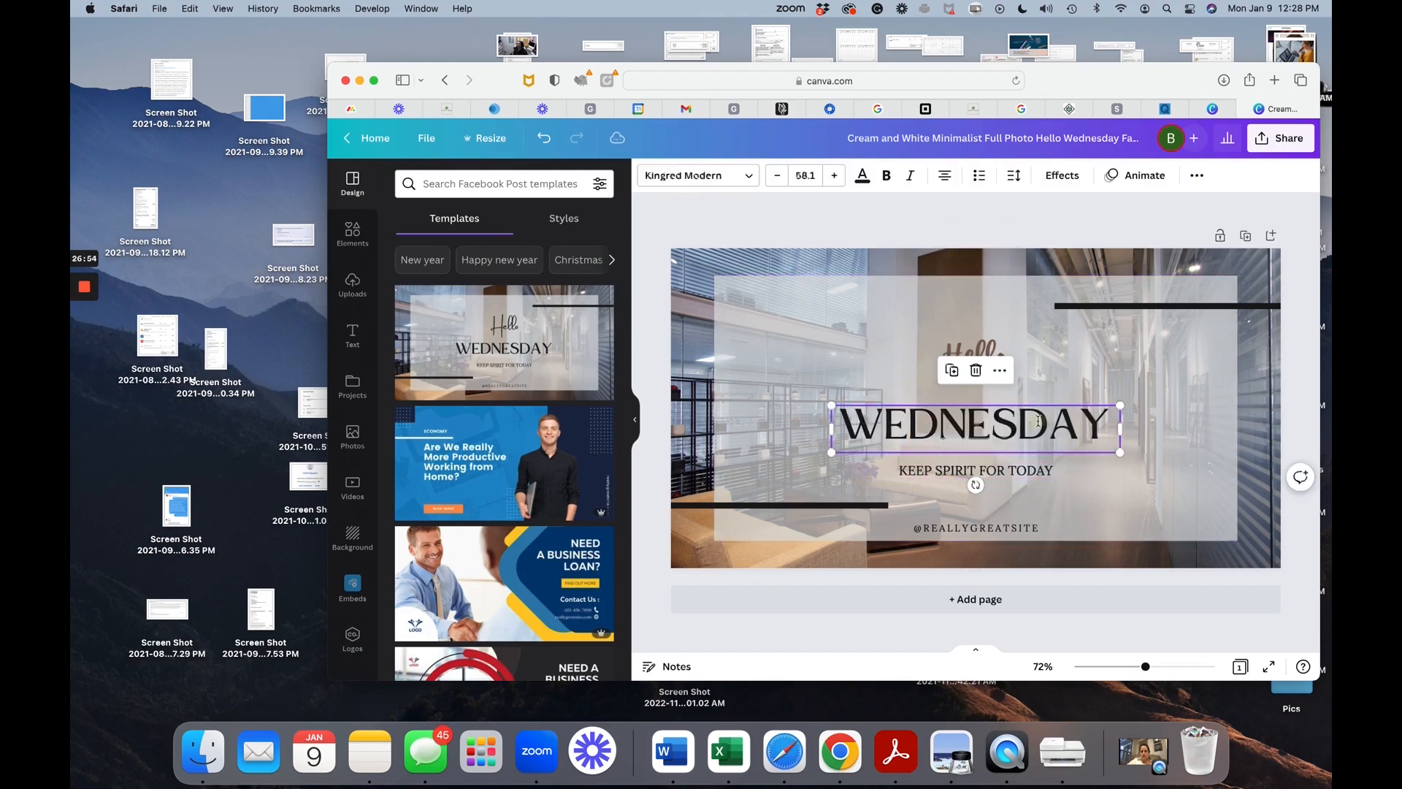
pyautogui.doubleClick(1101, 415)
pyautogui.write('WE')
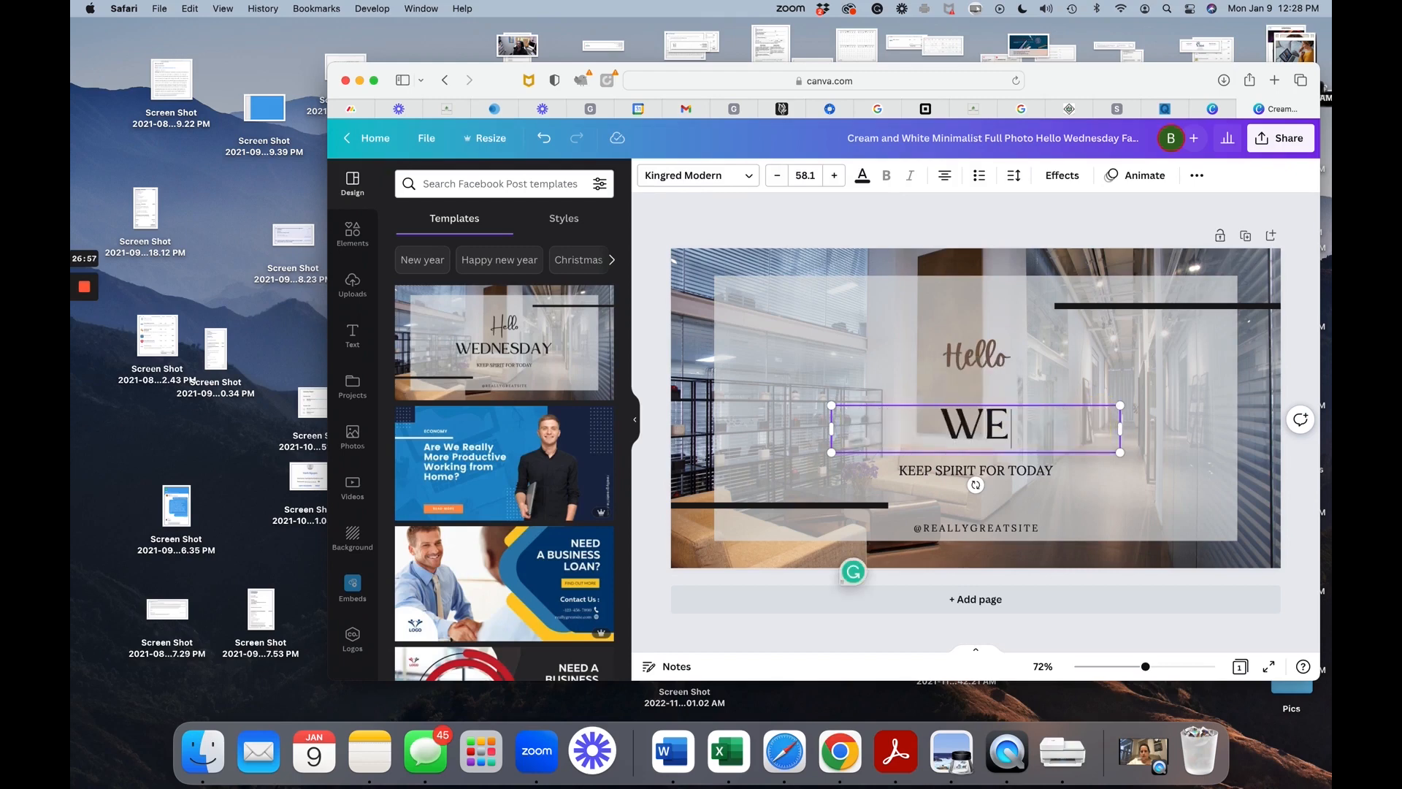
pyautogui.write('LCOME')
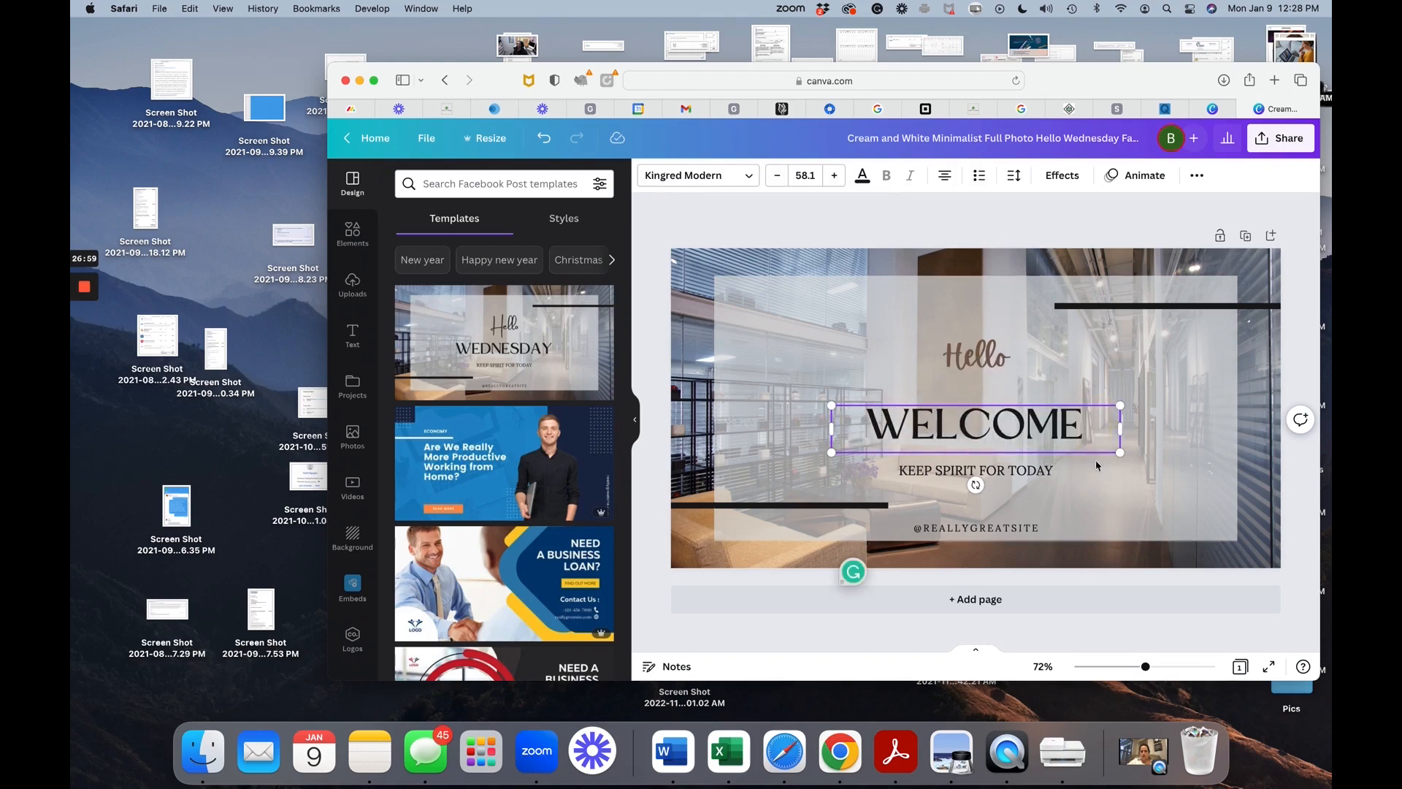
# Replace the tagline "KEEP SPIRIT FOR TODAY" with "THANK YOU FOR CHOOSING ...".
pyautogui.click(1051, 467)
pyautogui.doubleClick(1051, 463)
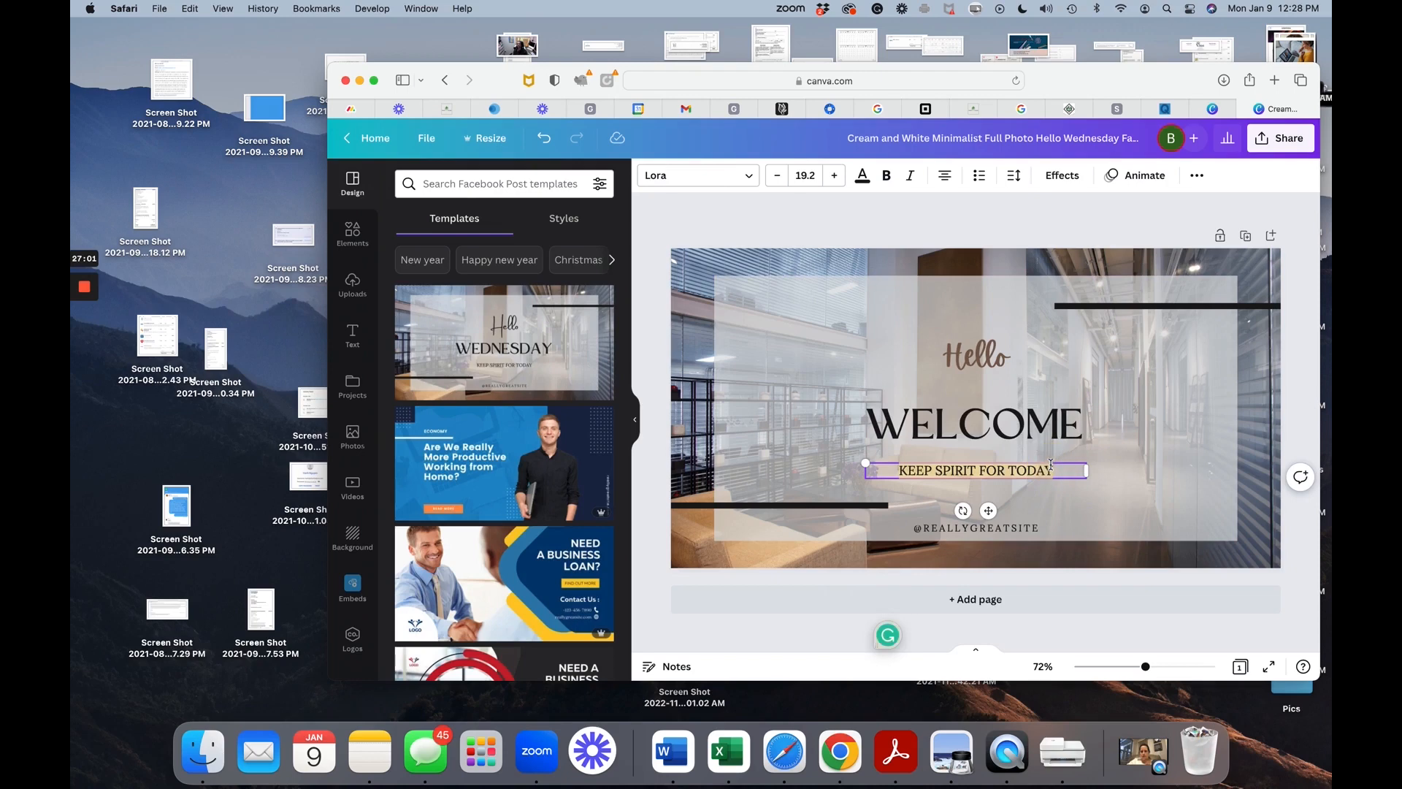
pyautogui.write('THANK YOU FOR CH')
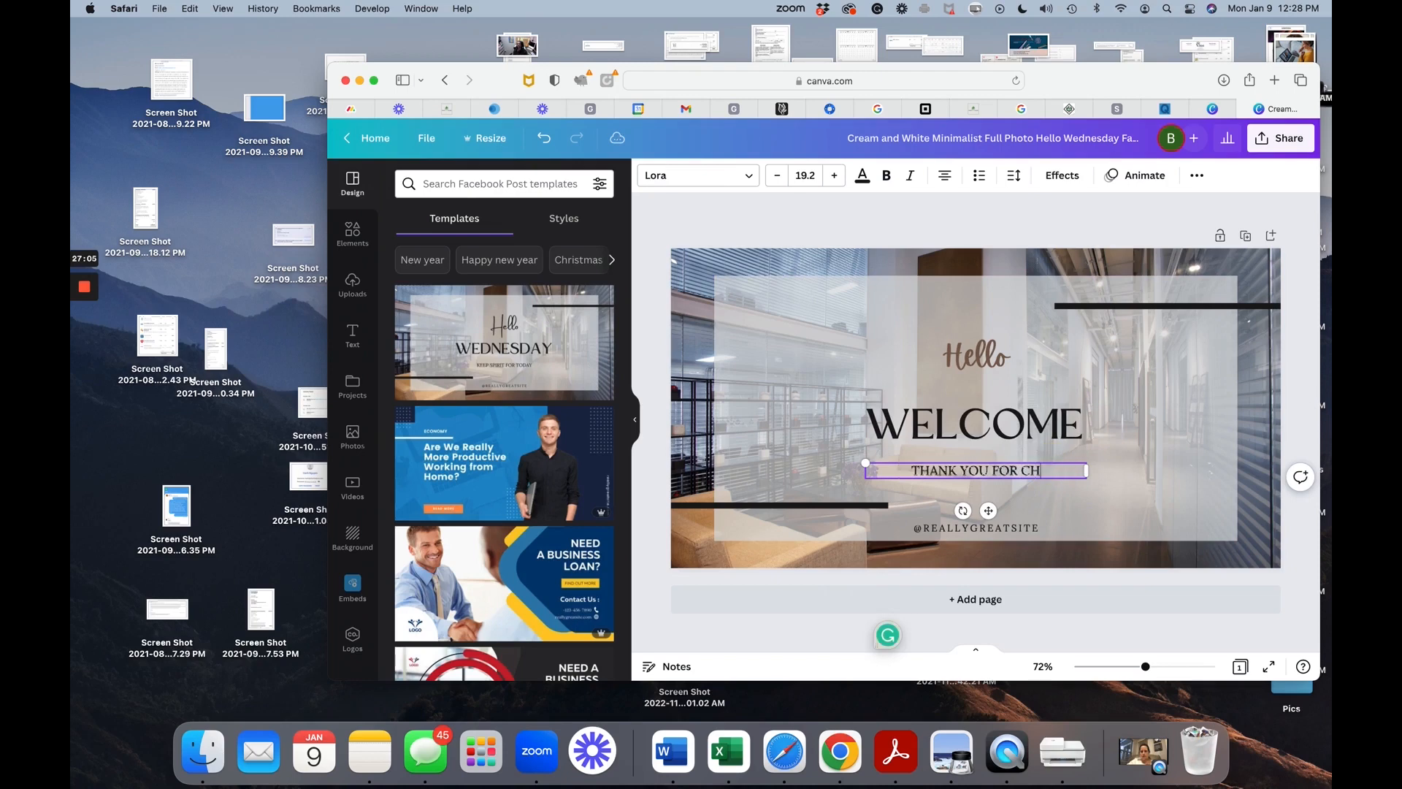
pyautogui.write('OOSING ...')
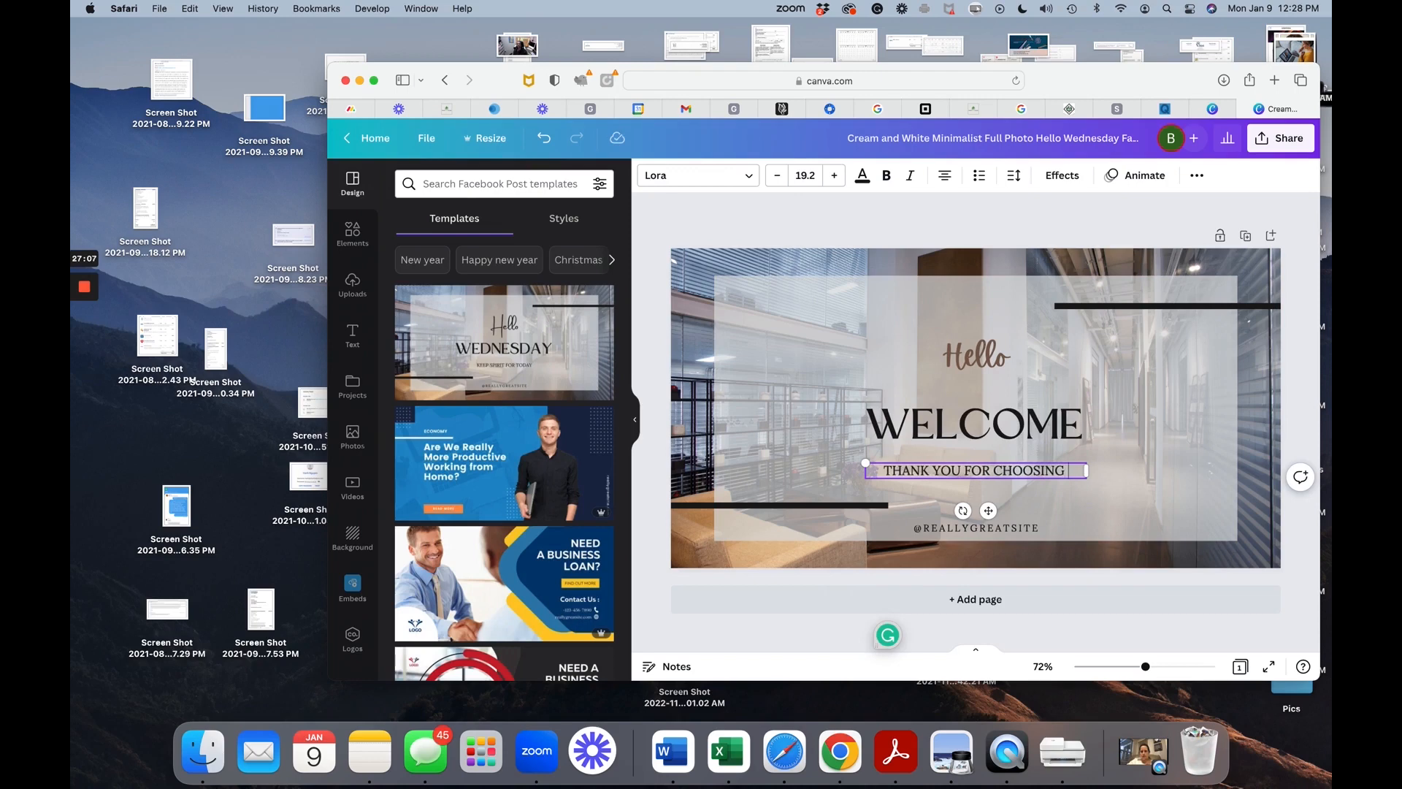
pyautogui.click(1051, 520)
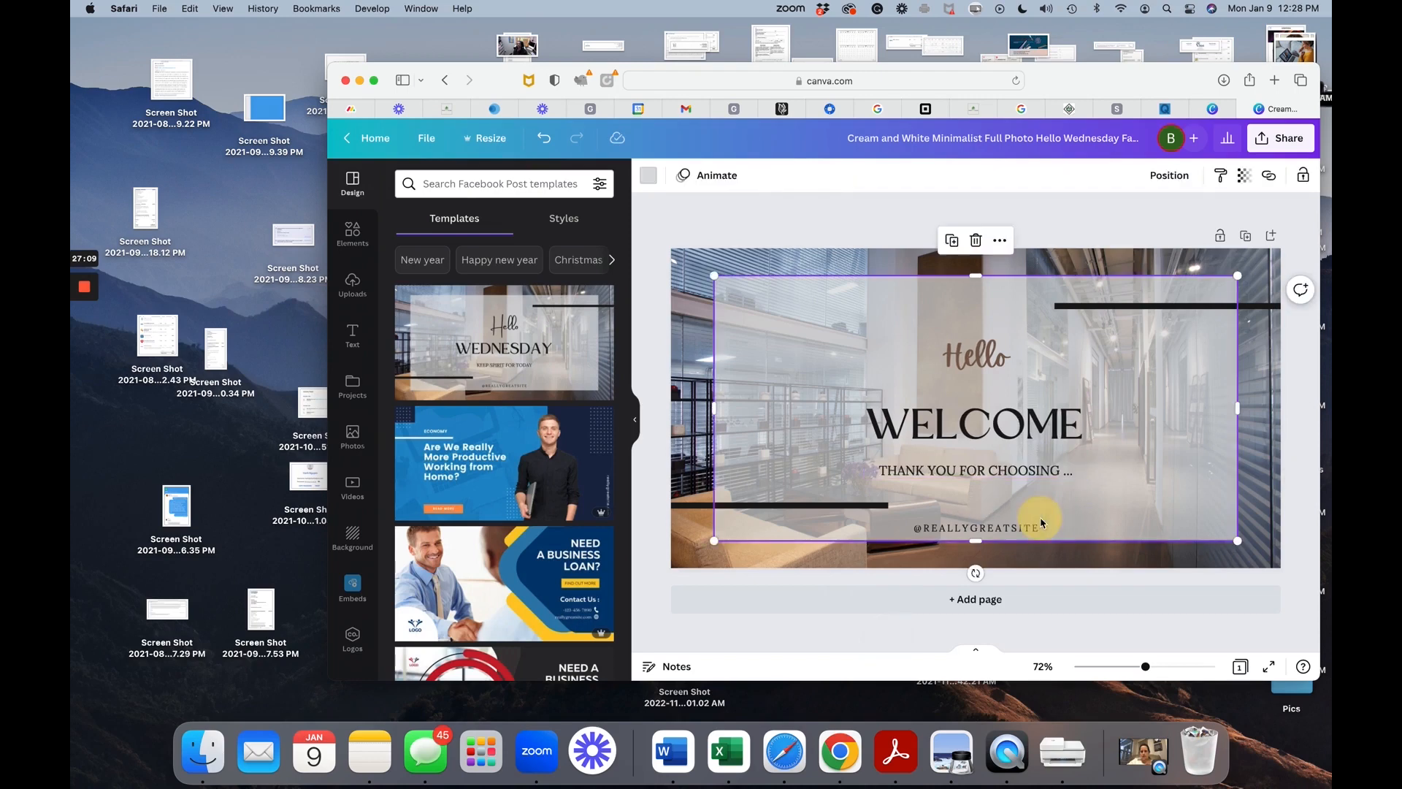
pyautogui.click(1019, 530)
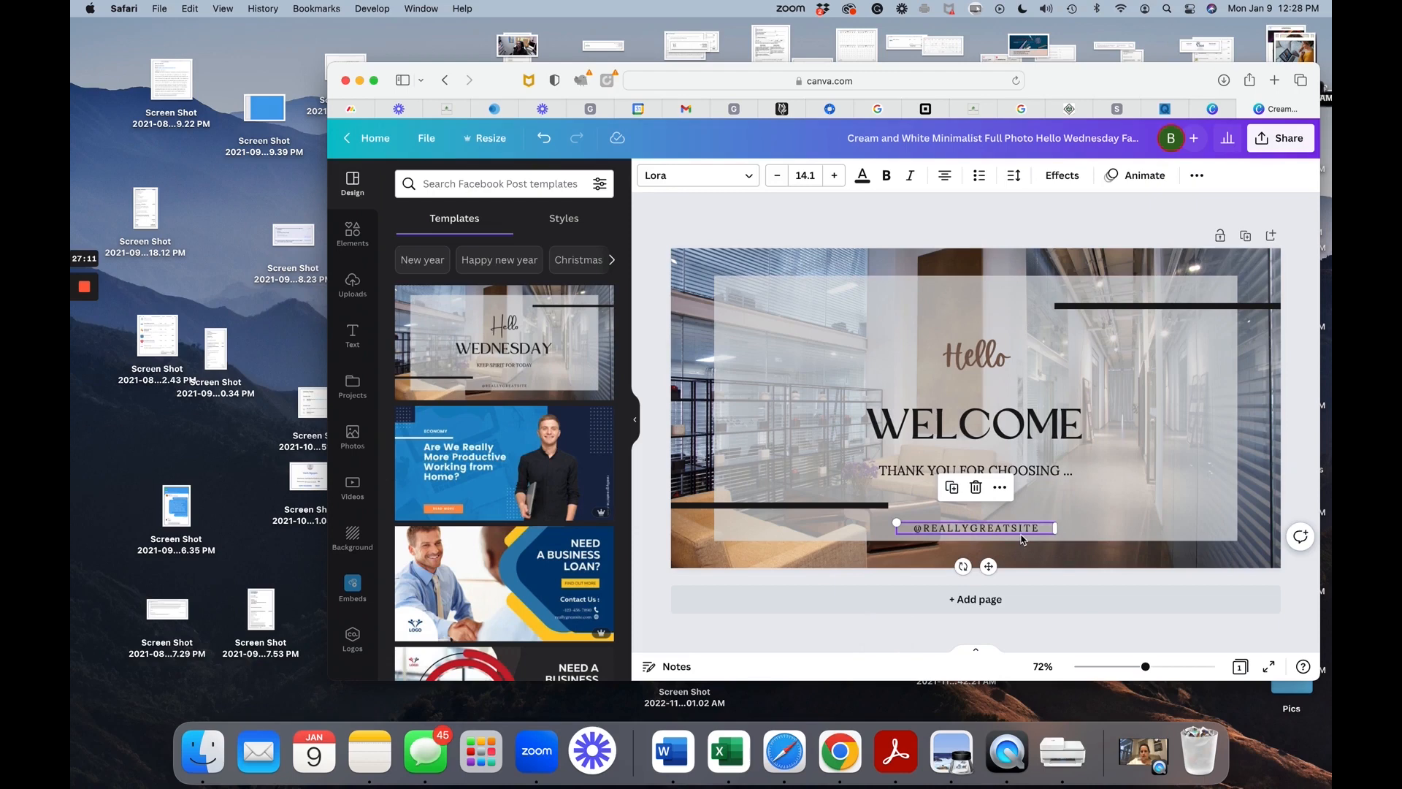
pyautogui.press('Delete')
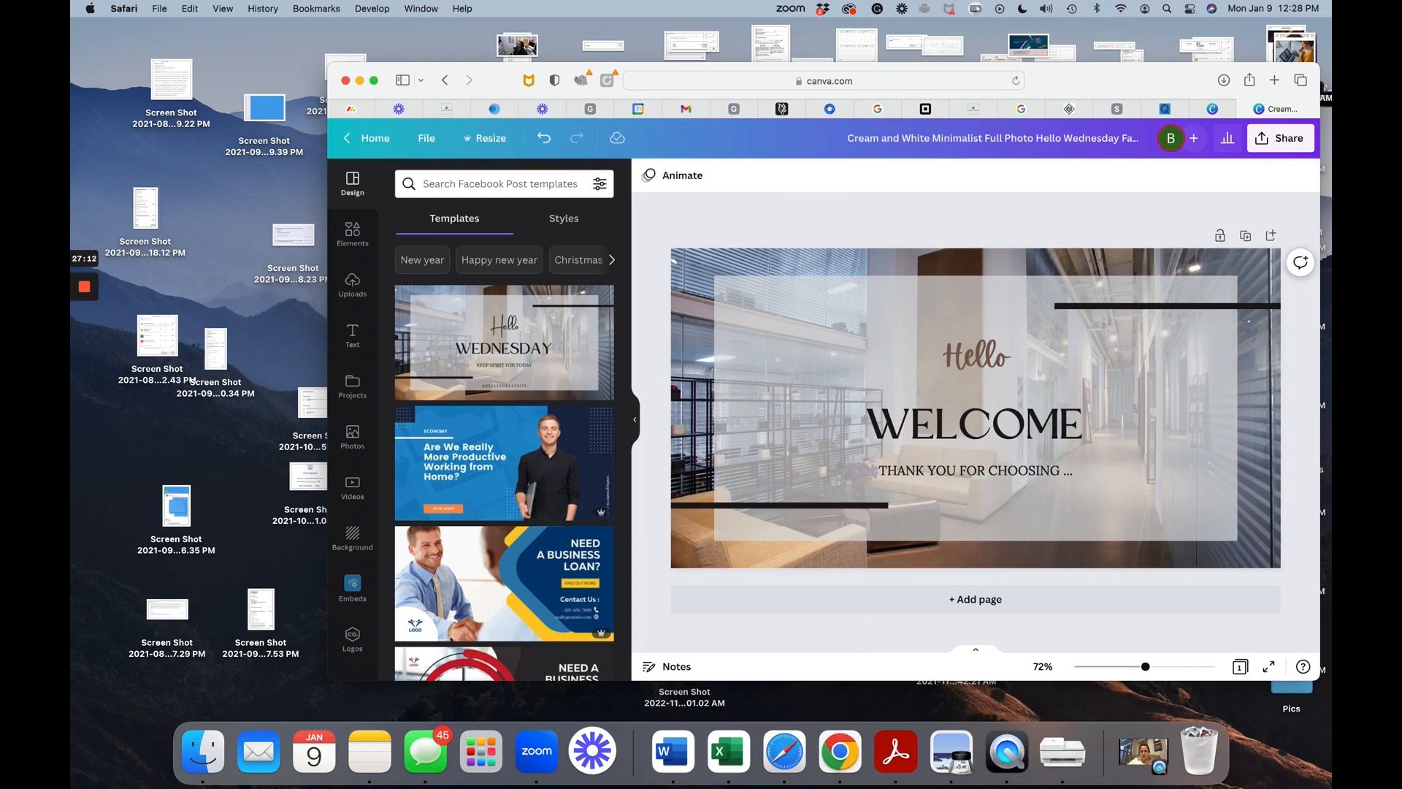
# Move the "WELCOME" heading up slightly between "Hello" and the tagline, keeping it horizontally centered.
pyautogui.click(1002, 429)
pyautogui.moveTo(1002, 429); pyautogui.dragTo(996, 408)
pyautogui.click(981, 412)
pyautogui.moveTo(981, 415); pyautogui.dragTo(981, 427)
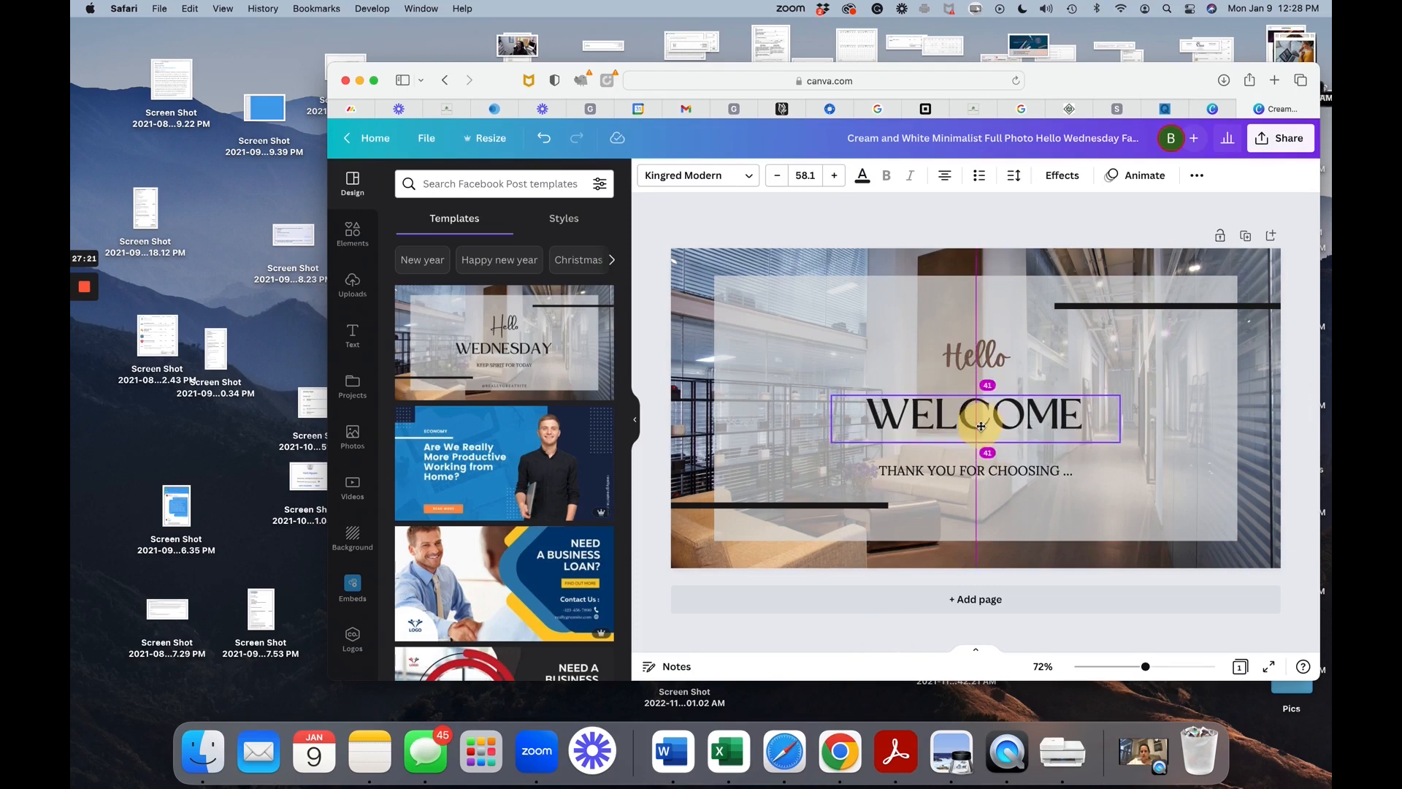
pyautogui.moveTo(976, 426)
pyautogui.mouseDown()
pyautogui.moveTo(946, 422)
pyautogui.moveTo(986, 422)
pyautogui.mouseUp()
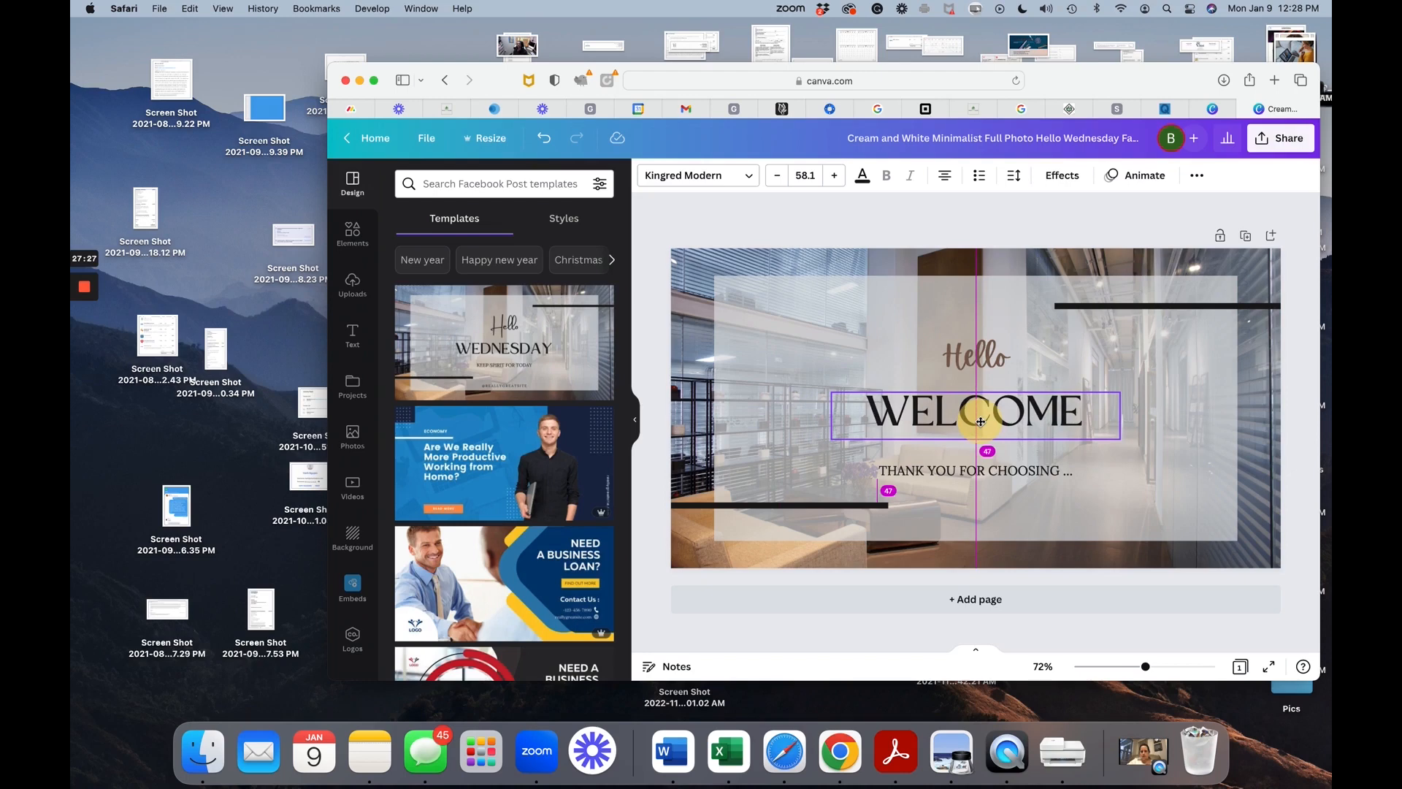
pyautogui.moveTo(981, 422); pyautogui.dragTo(981, 422)
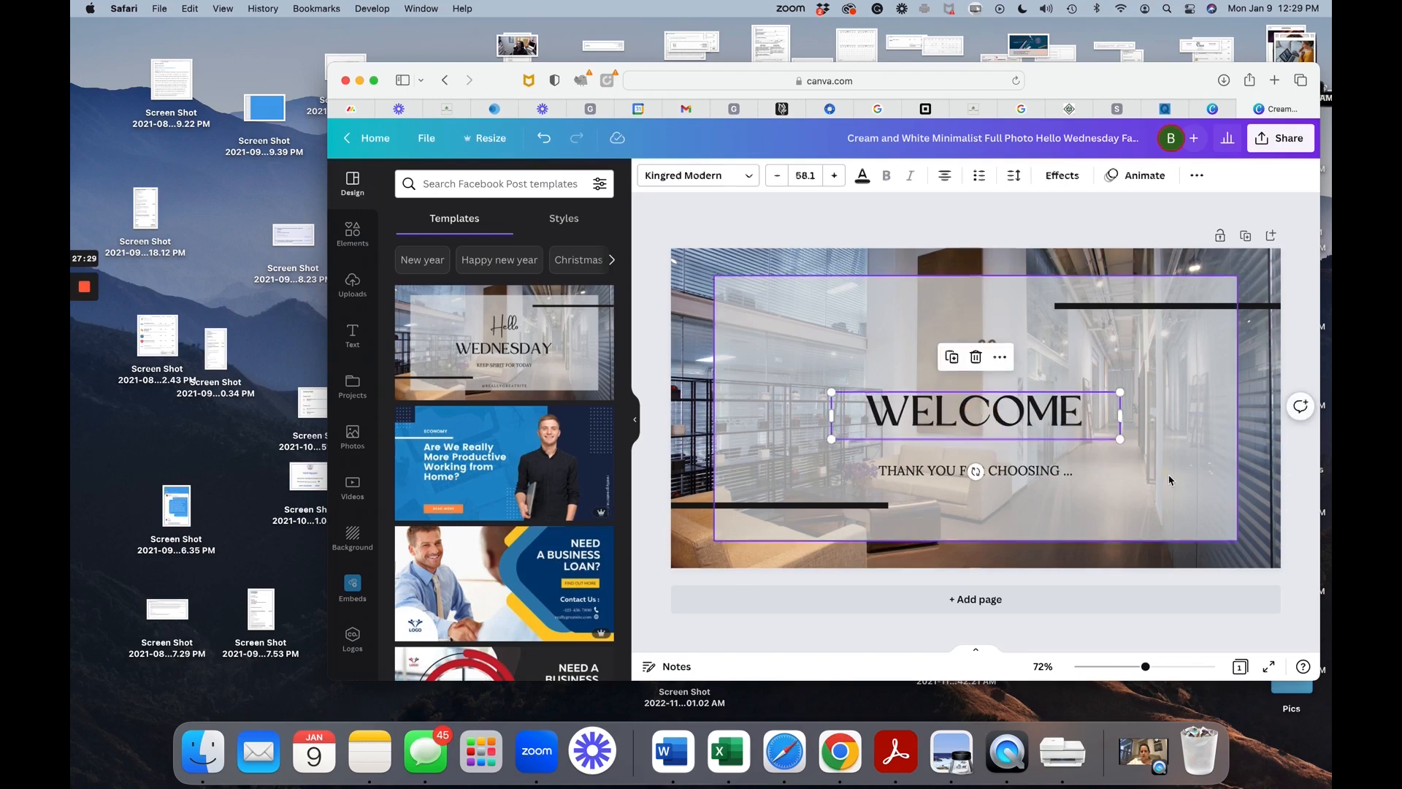
pyautogui.click(1012, 404)
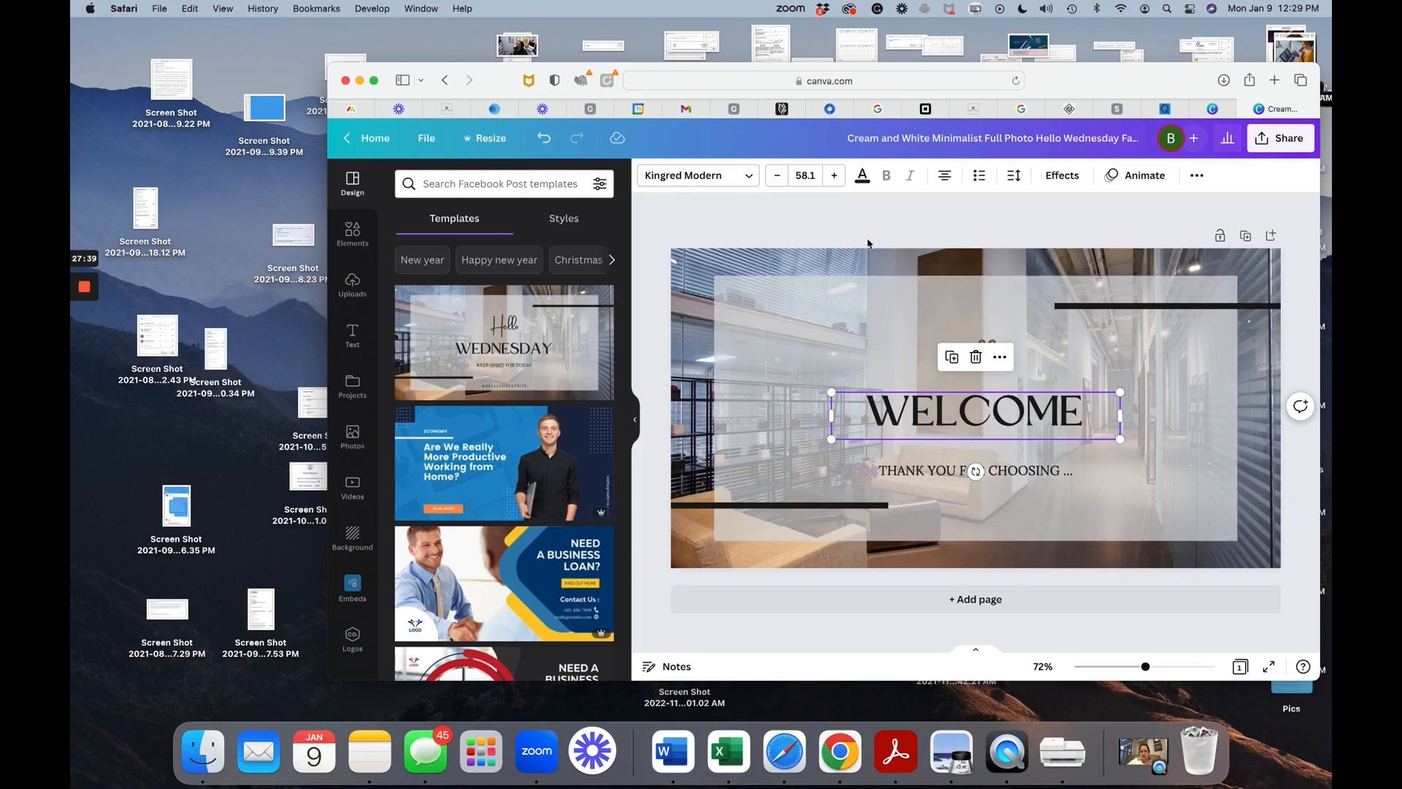
# Replace the office background with the recently used white-flower photo.
pyautogui.click(696, 278)
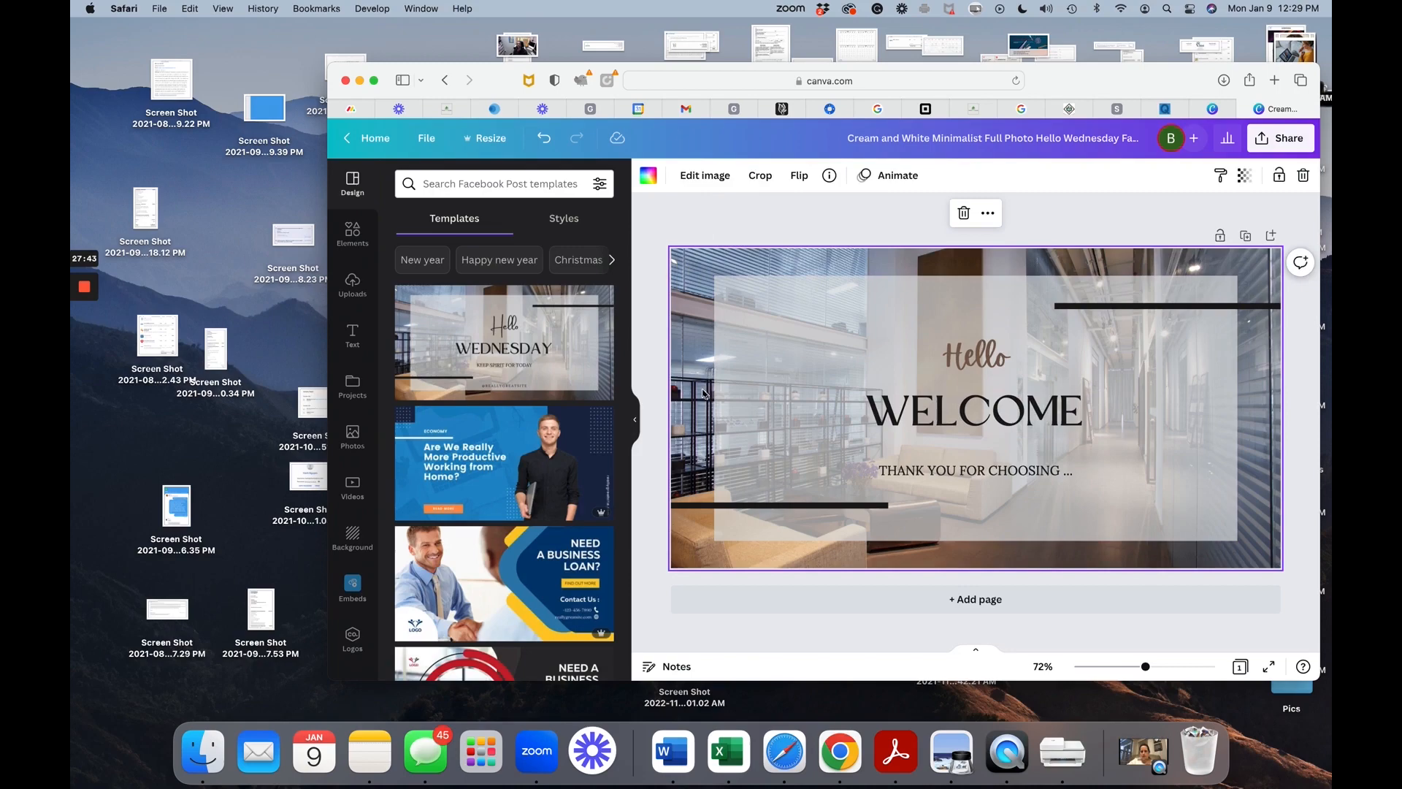
pyautogui.click(352, 441)
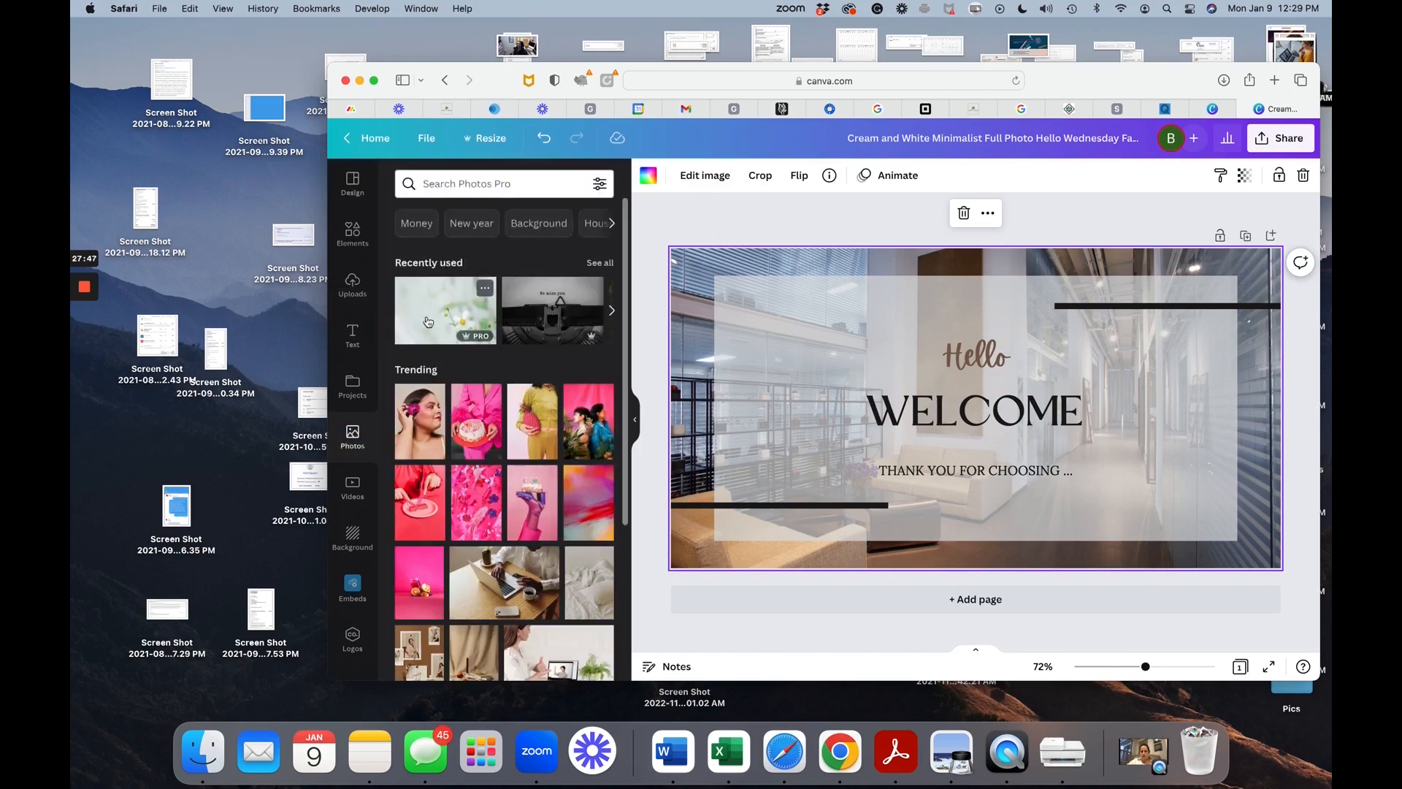
pyautogui.click(432, 323)
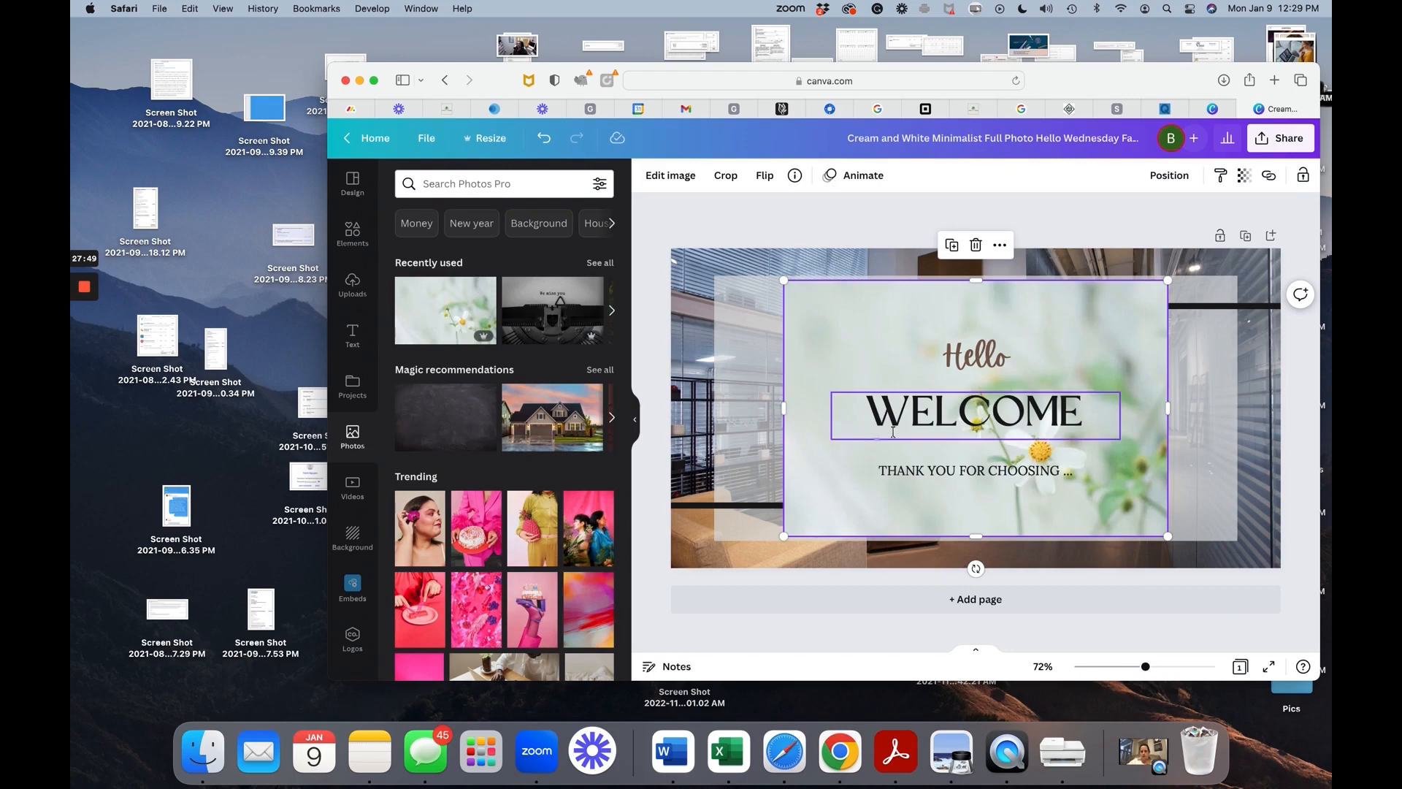
pyautogui.rightClick(902, 366)
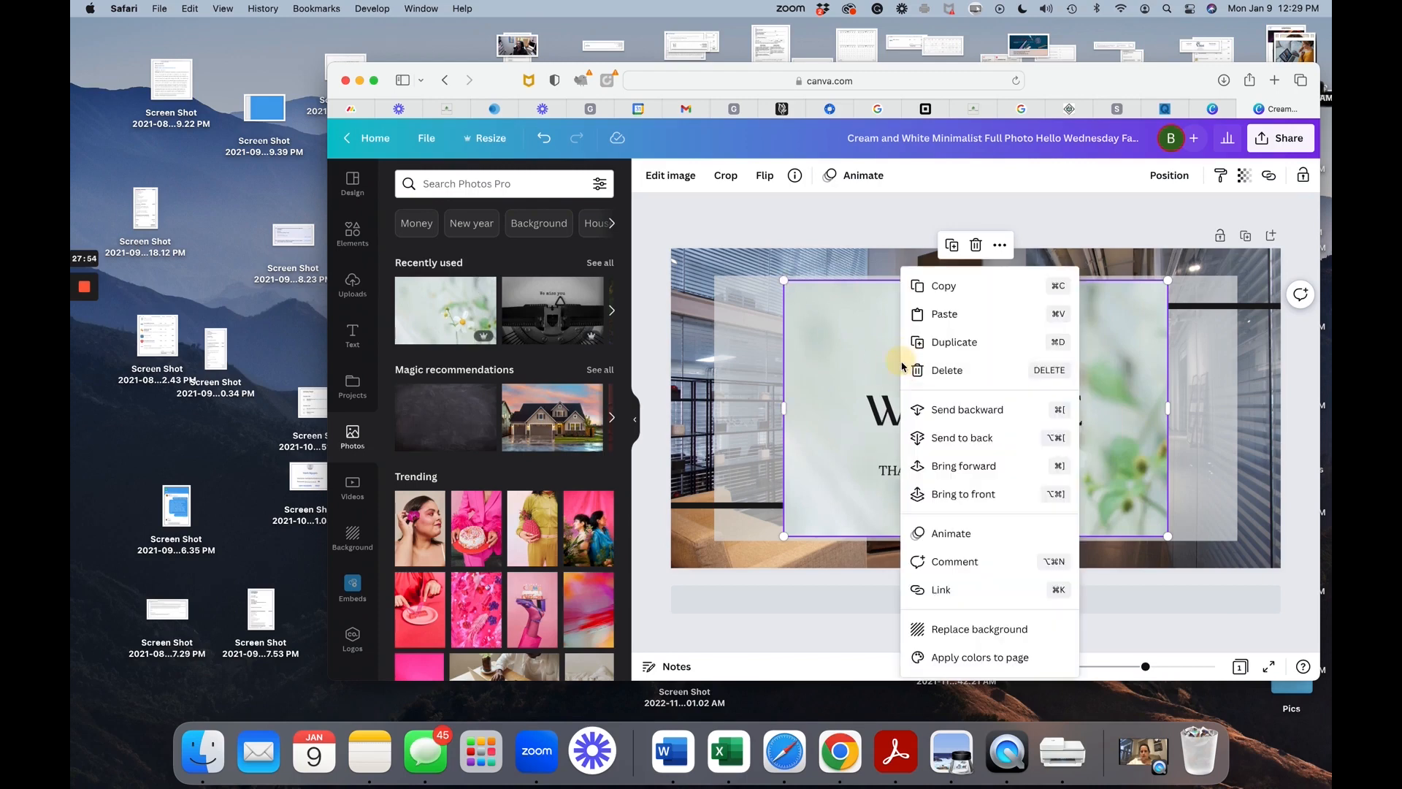
pyautogui.click(964, 632)
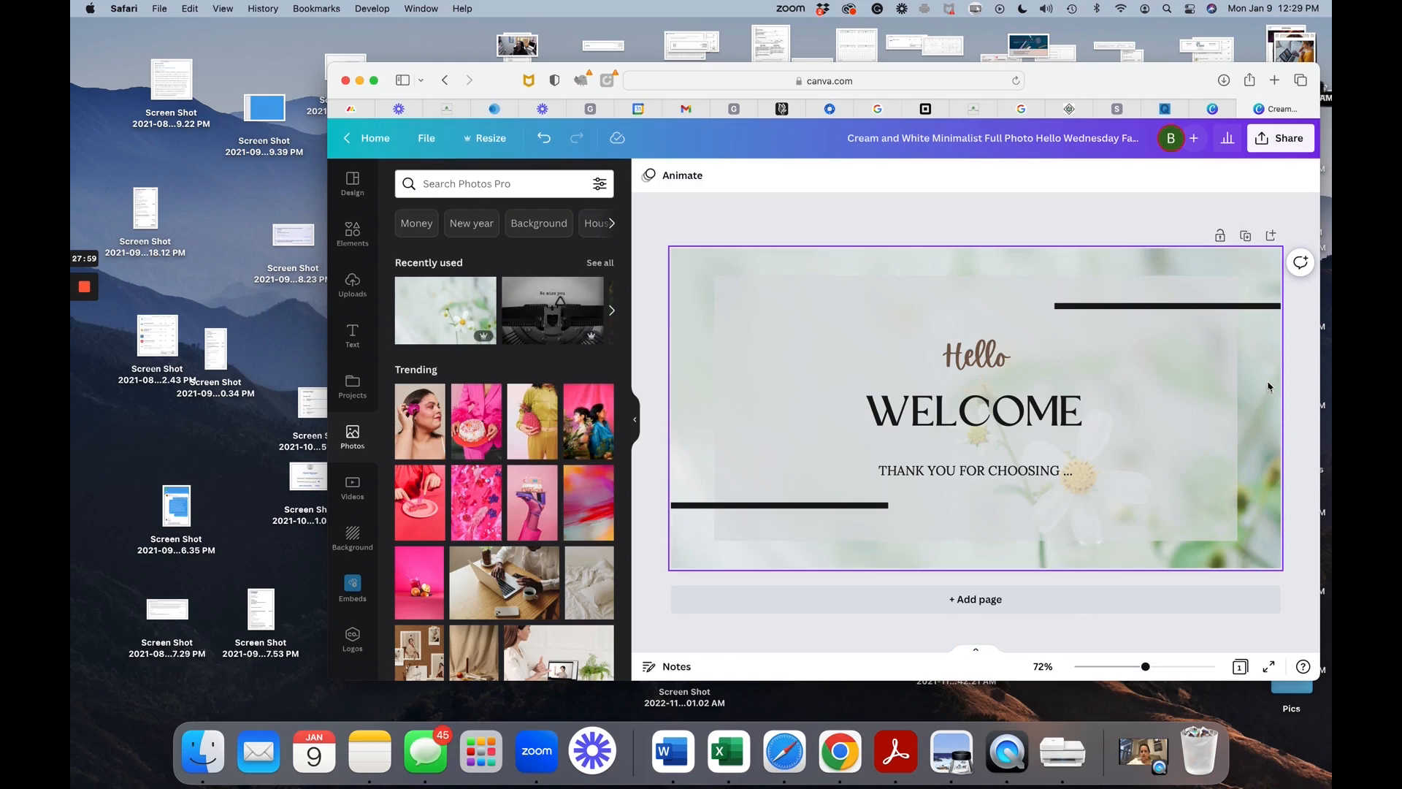
# Set the transparency of the pale rectangle behind the text to 70.
pyautogui.click(1158, 439)
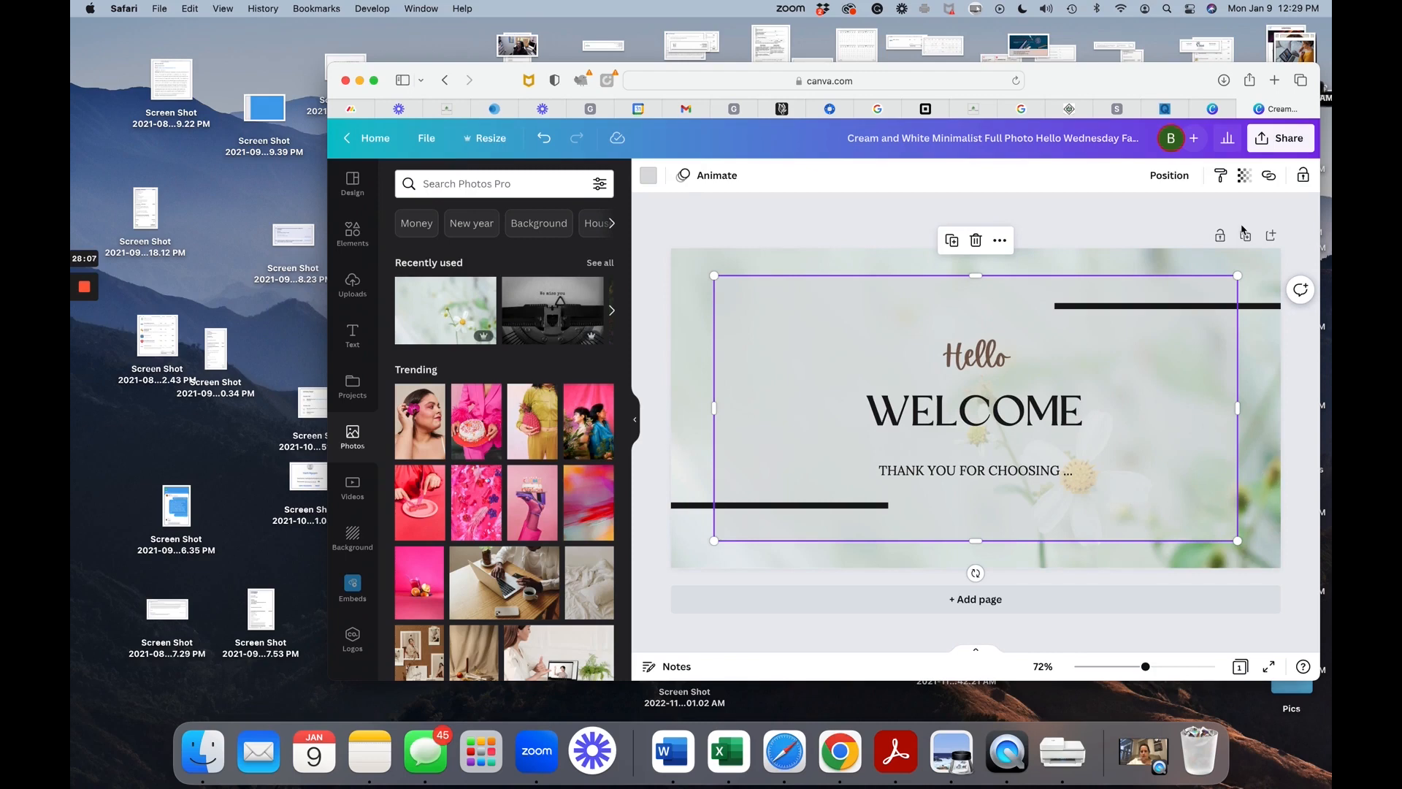
pyautogui.click(1246, 181)
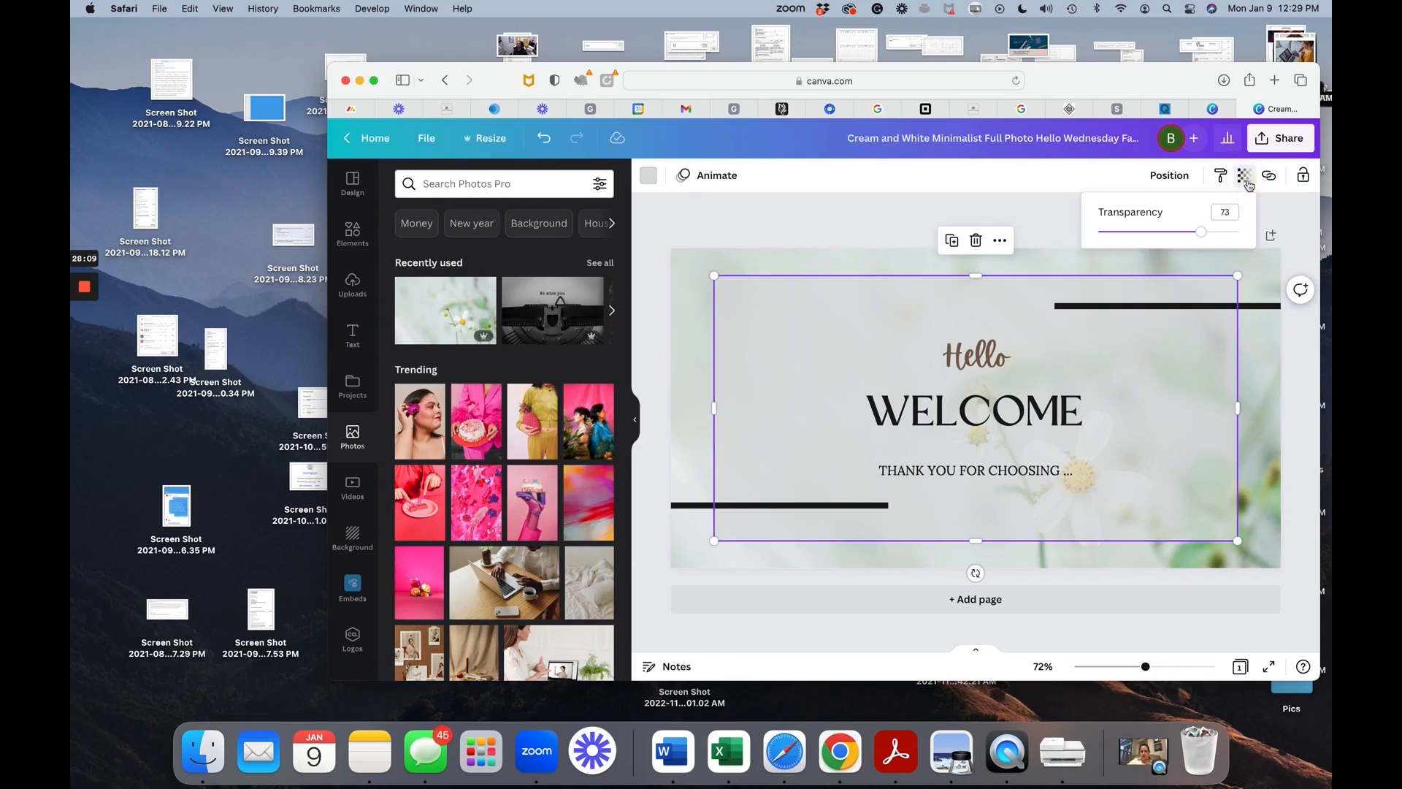
pyautogui.moveTo(1206, 233)
pyautogui.mouseDown()
pyautogui.moveTo(1096, 243)
pyautogui.moveTo(1248, 241)
pyautogui.moveTo(1226, 236)
pyautogui.mouseUp()
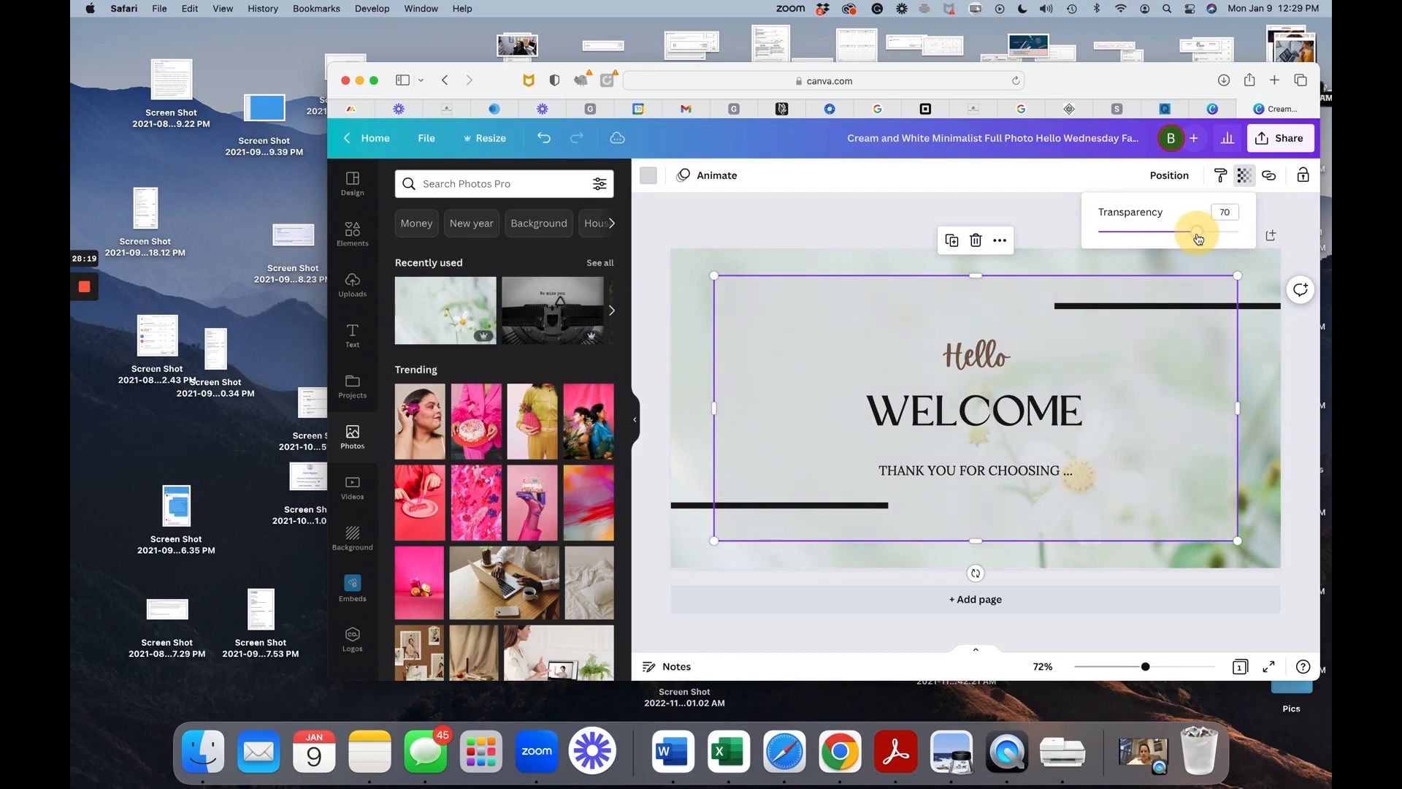
pyautogui.click(1264, 371)
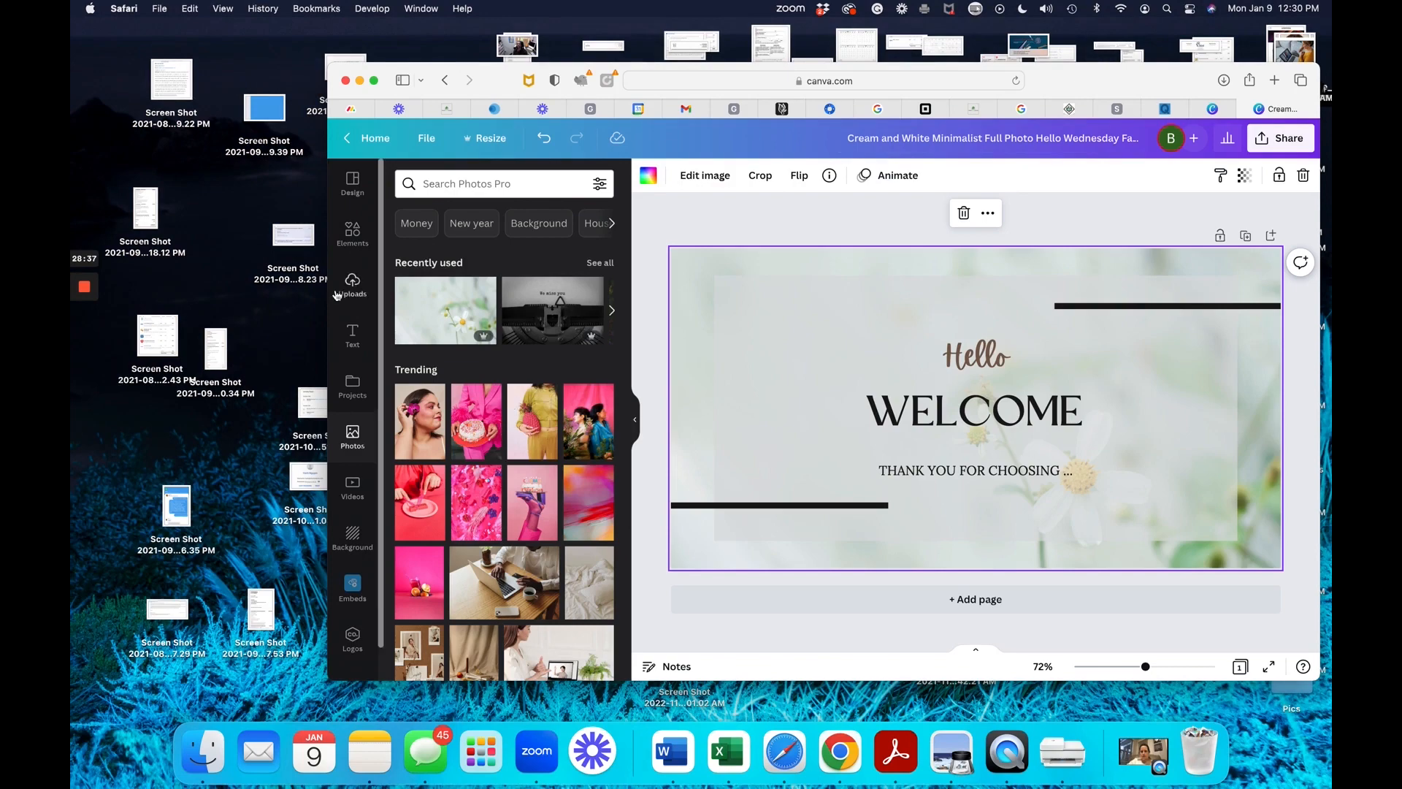
# Browse the Facebook Post templates available for the design.
pyautogui.click(353, 184)
pyautogui.scroll(-5, 487, 472)
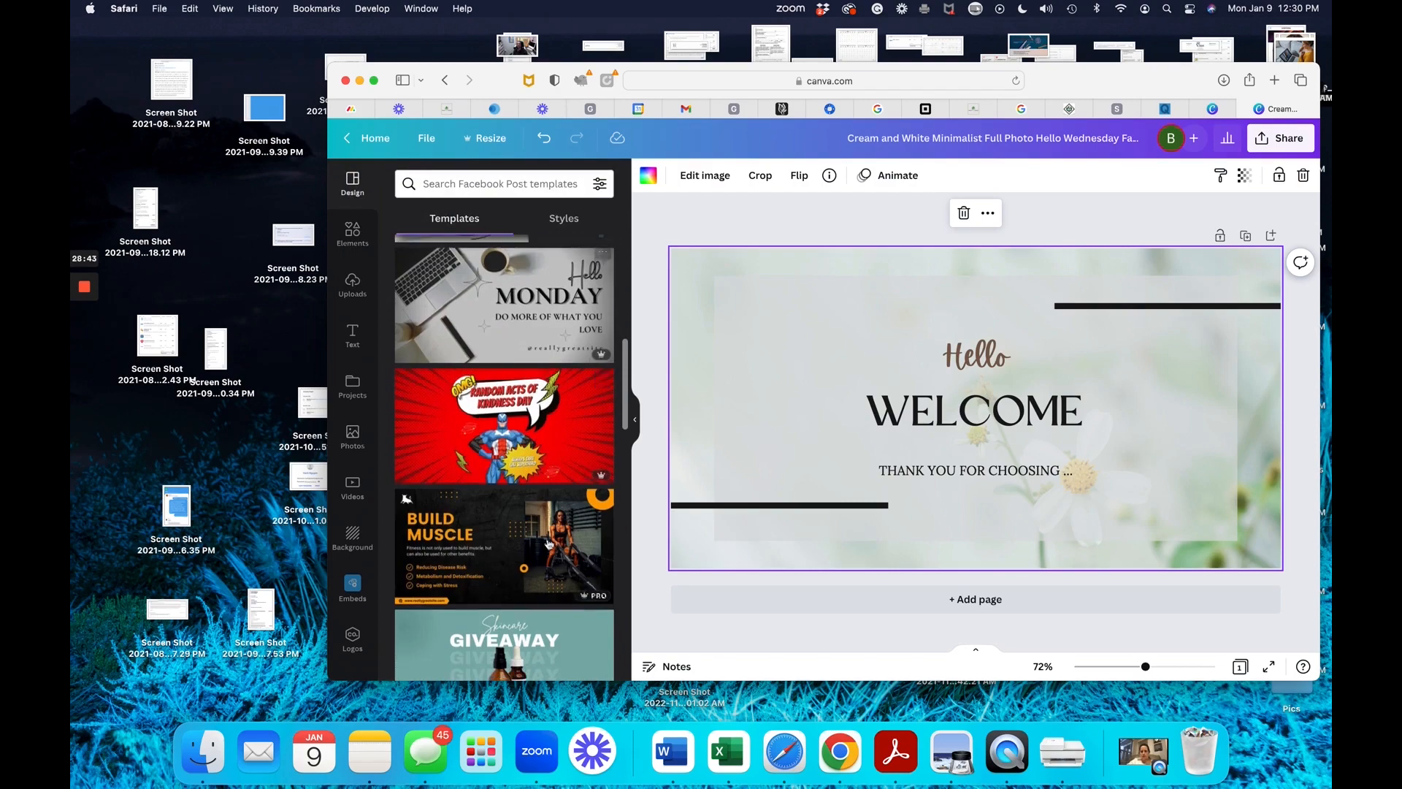
pyautogui.scroll(-2, 486, 472)
pyautogui.scroll(5, 475, 409)
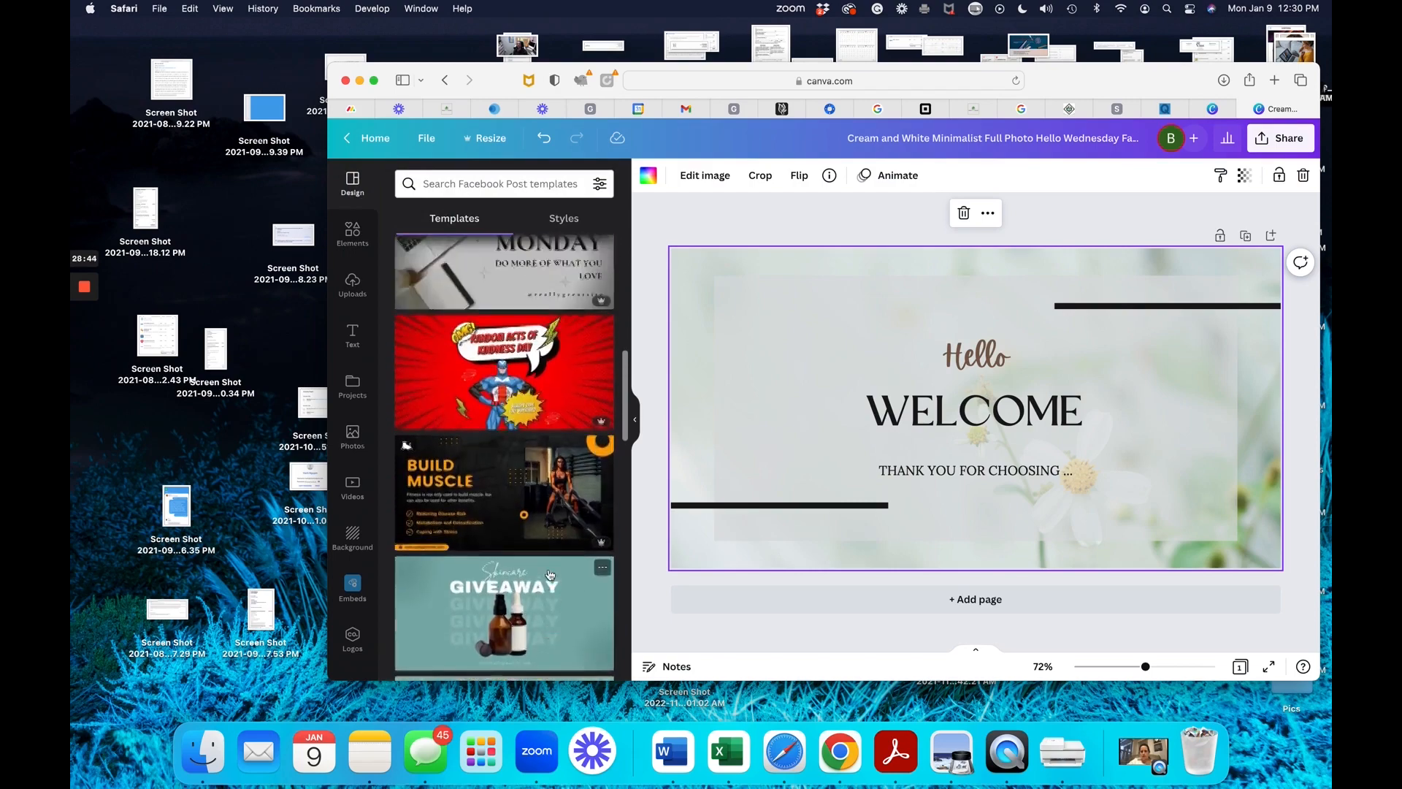
# Try out the yellow pointing-hand sticker in the lower part of the design and delete it.
pyautogui.click(358, 248)
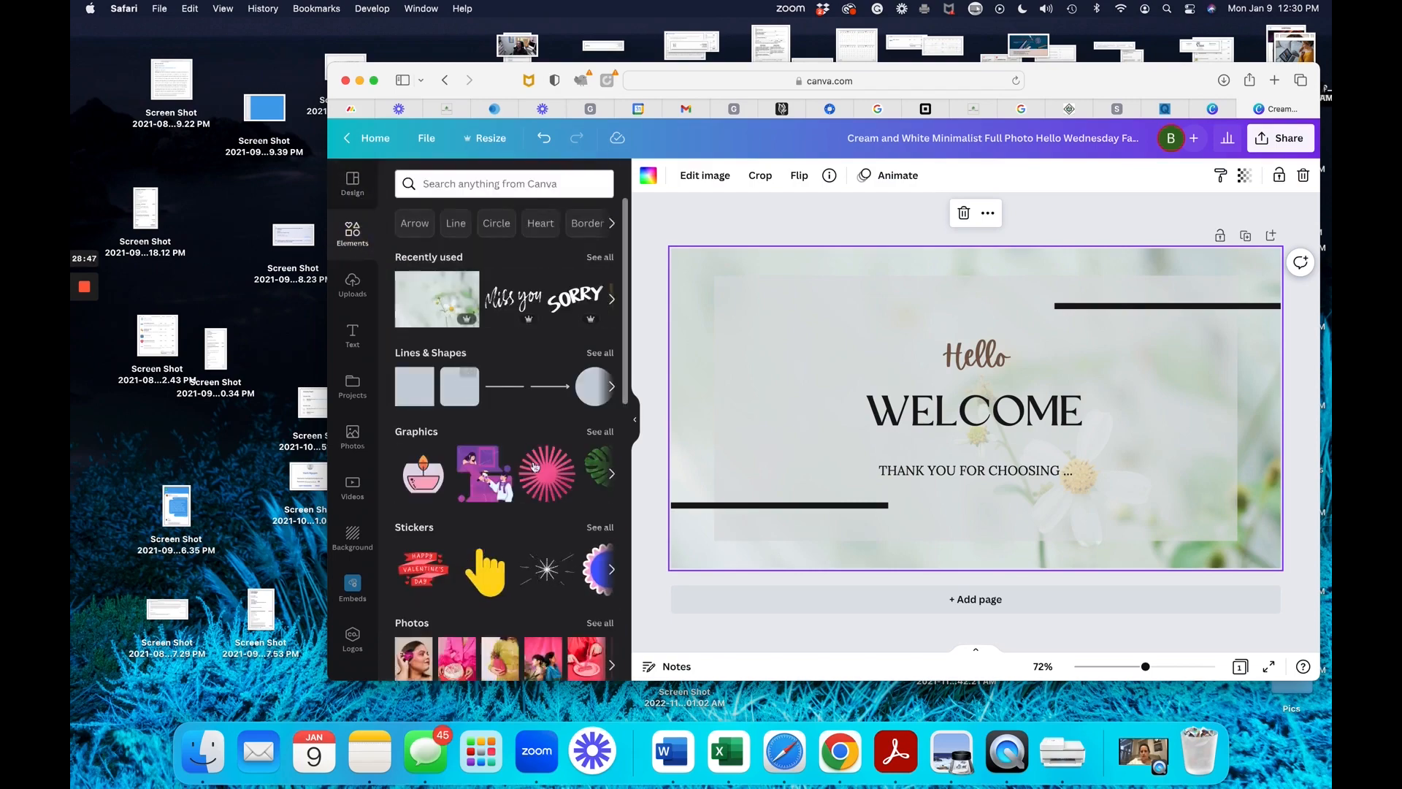
pyautogui.scroll(-4, 535, 470)
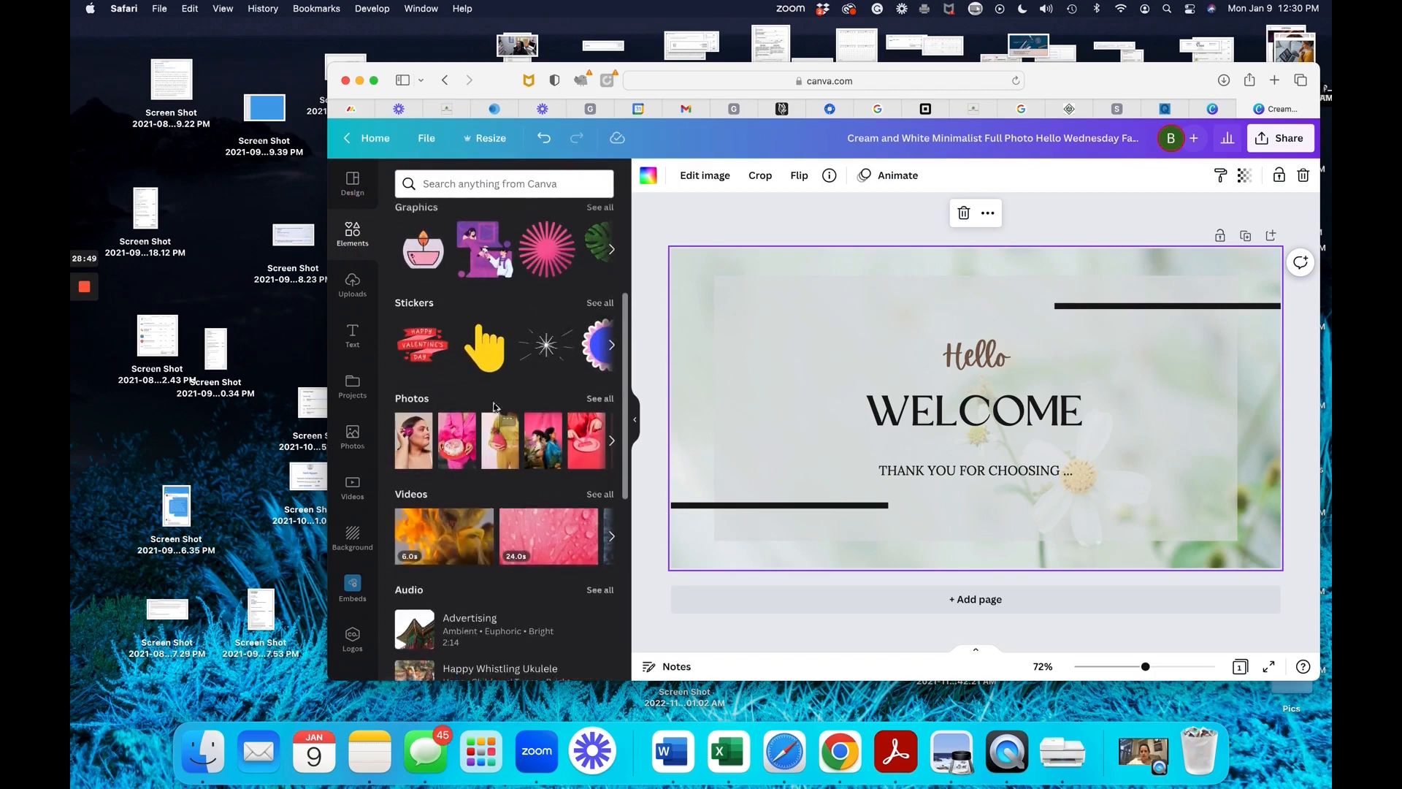
pyautogui.moveTo(483, 347); pyautogui.dragTo(729, 473)
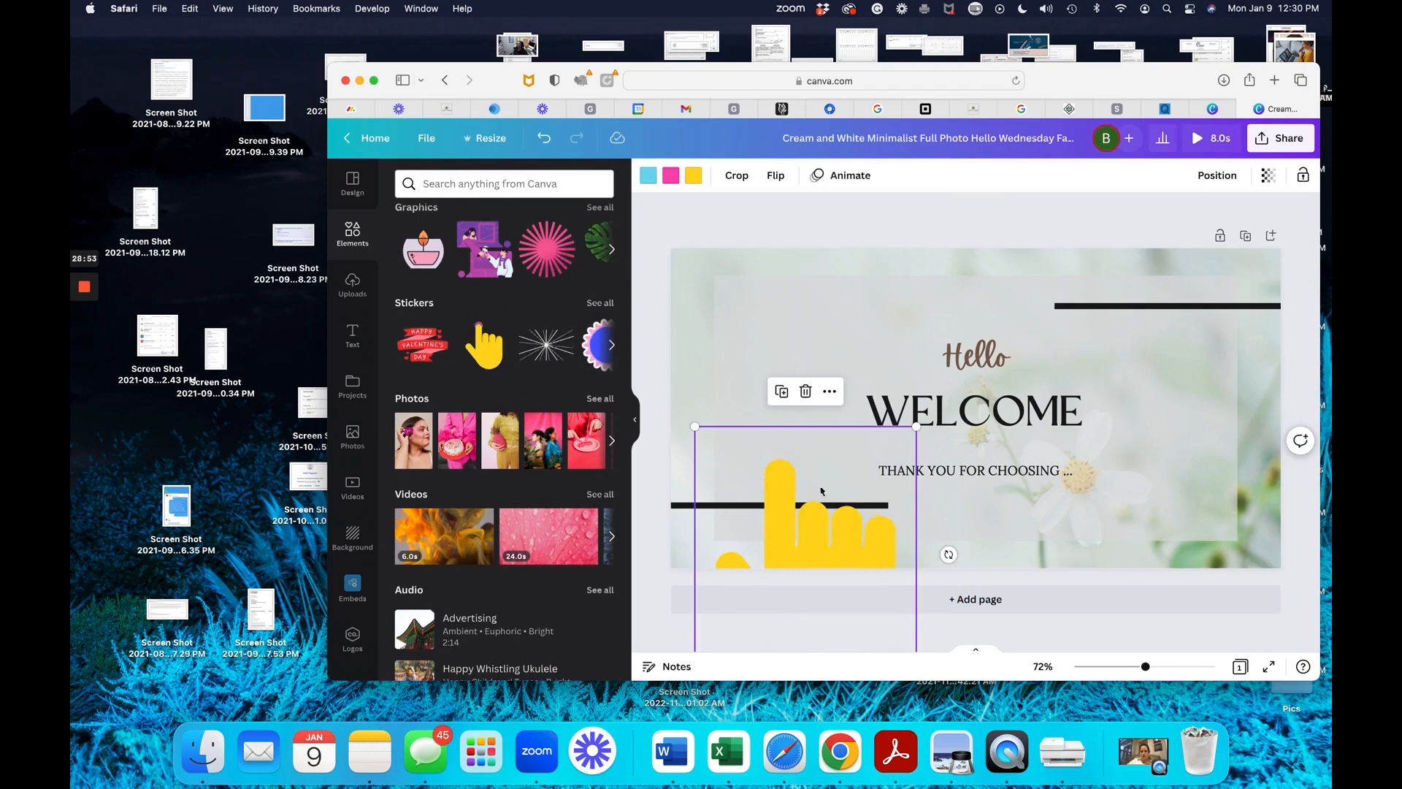
pyautogui.click(805, 392)
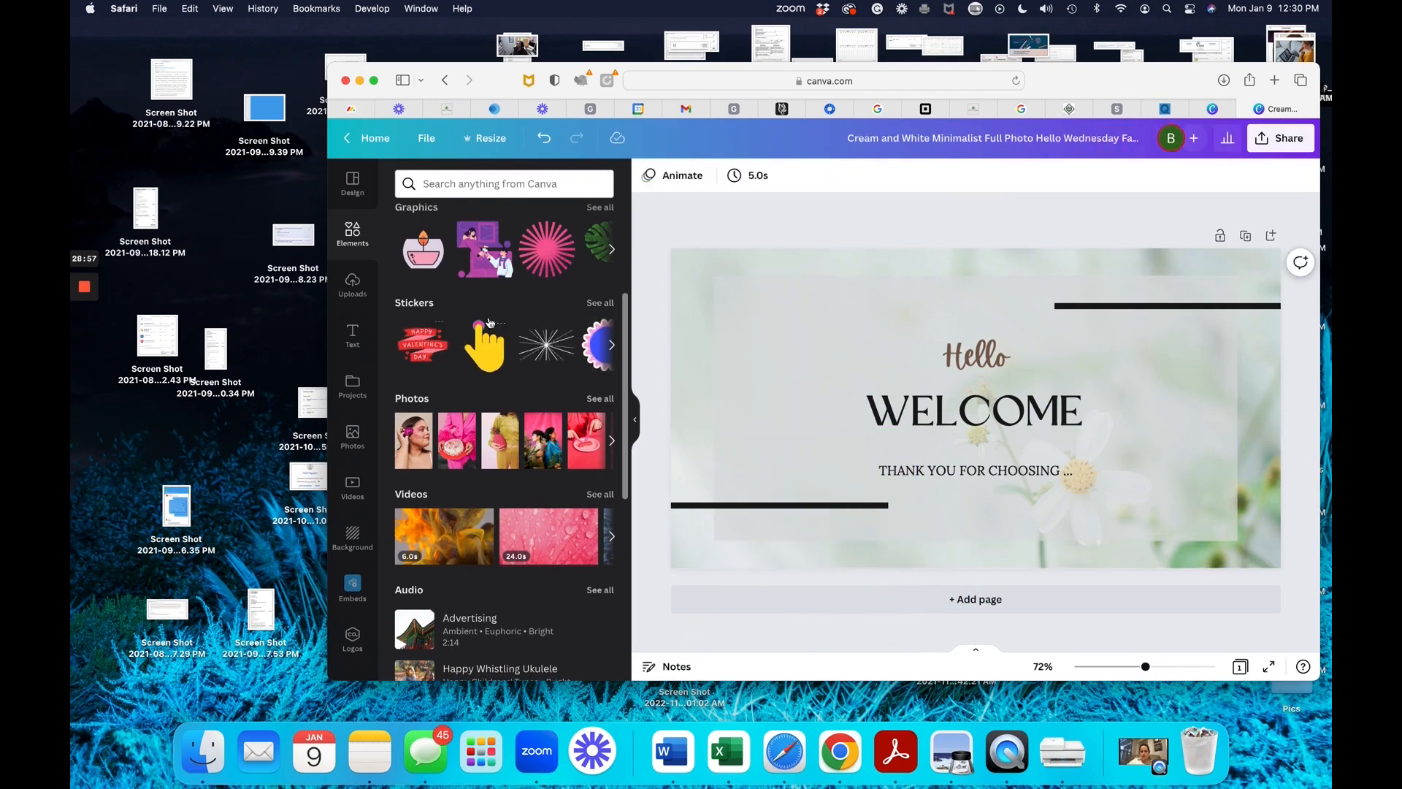
# Look through the full range of sticker categories and the previously uploaded images.
pyautogui.click(594, 305)
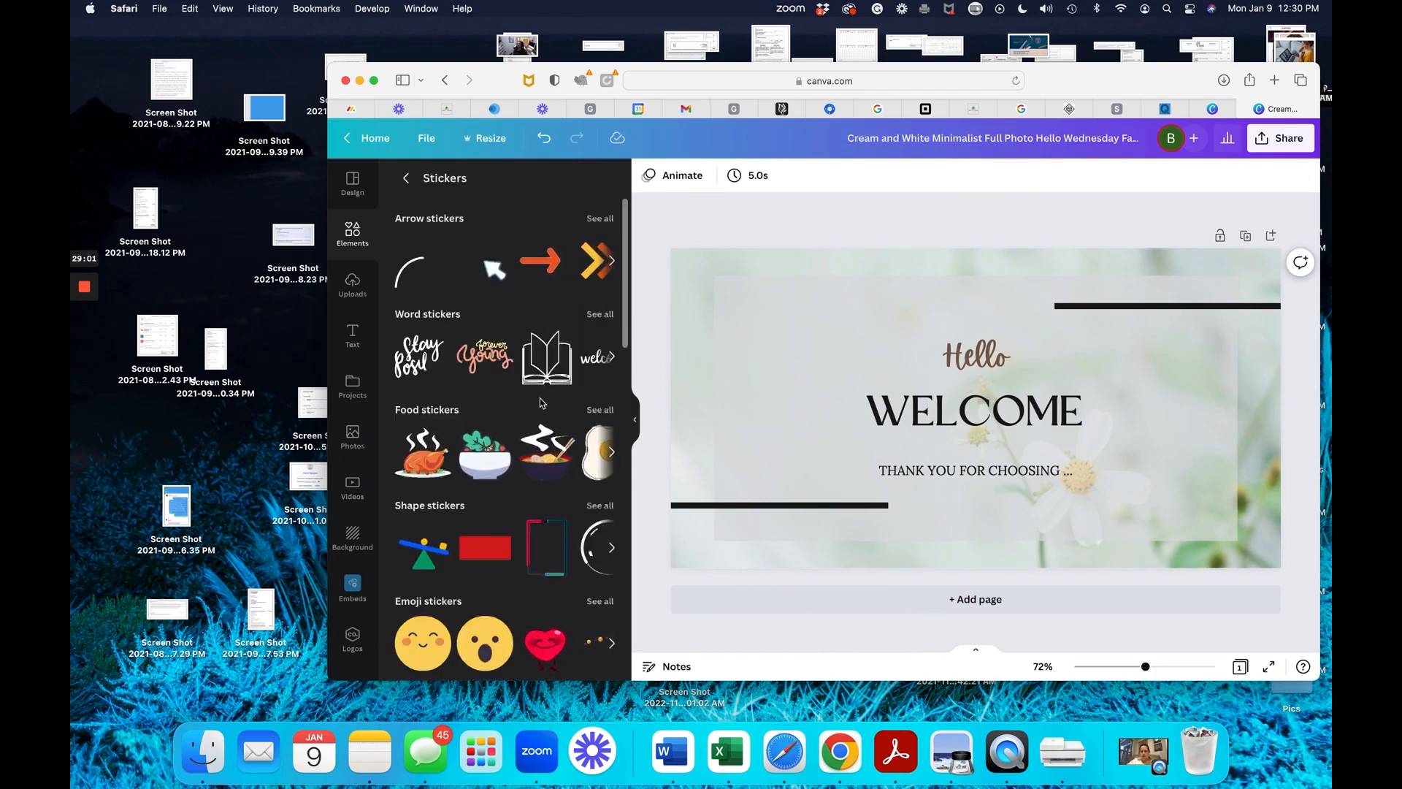
pyautogui.scroll(-2, 540, 400)
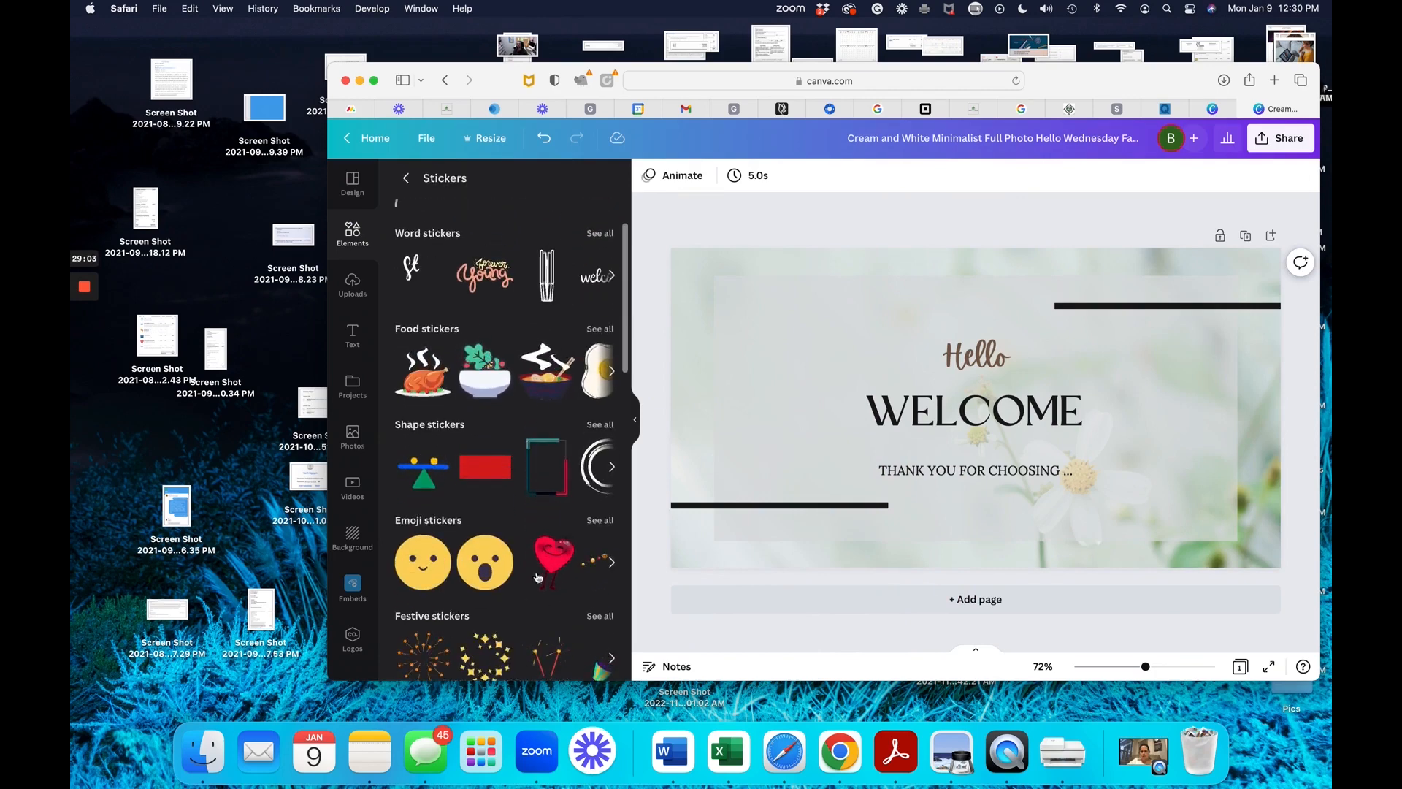
pyautogui.scroll(-5, 563, 599)
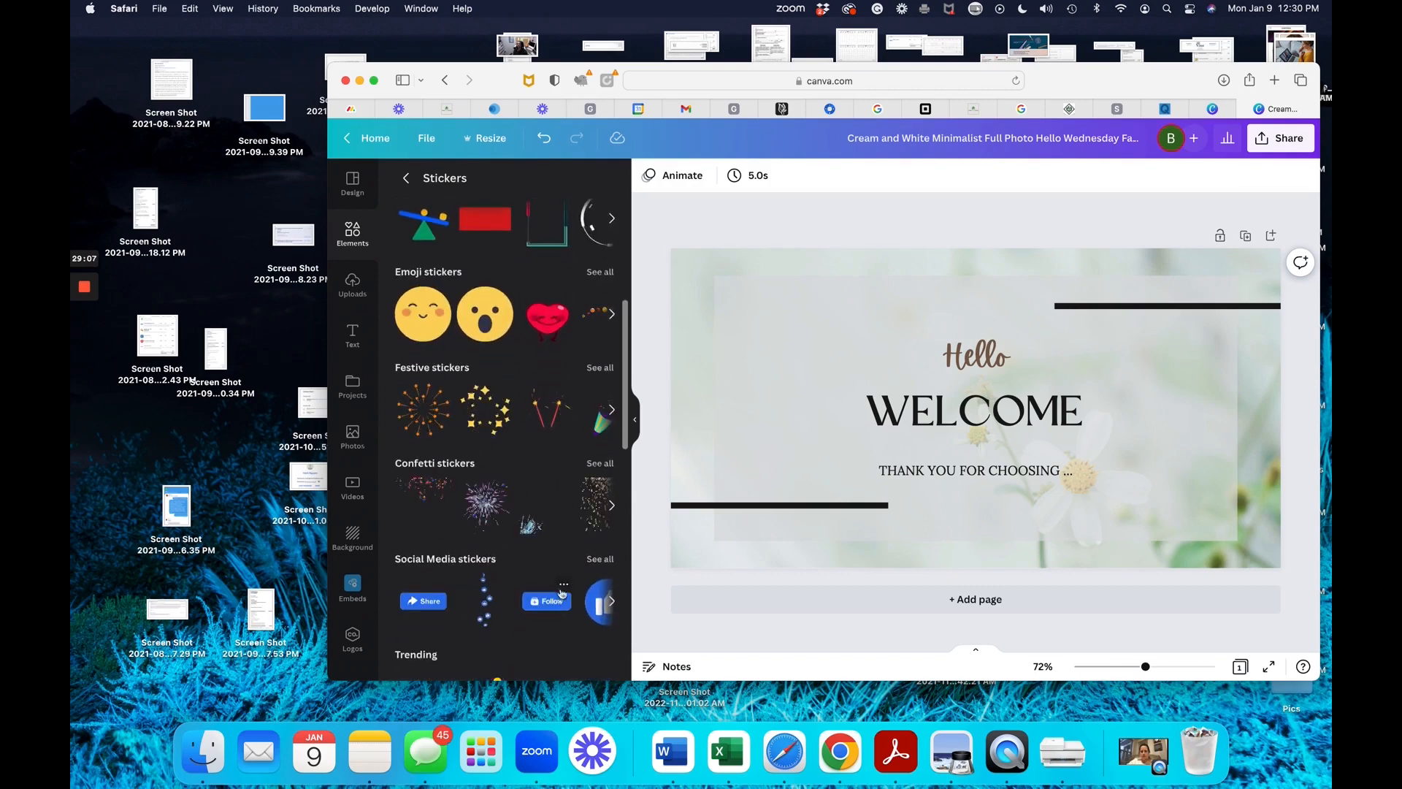
pyautogui.scroll(-3, 536, 629)
pyautogui.scroll(10, 536, 467)
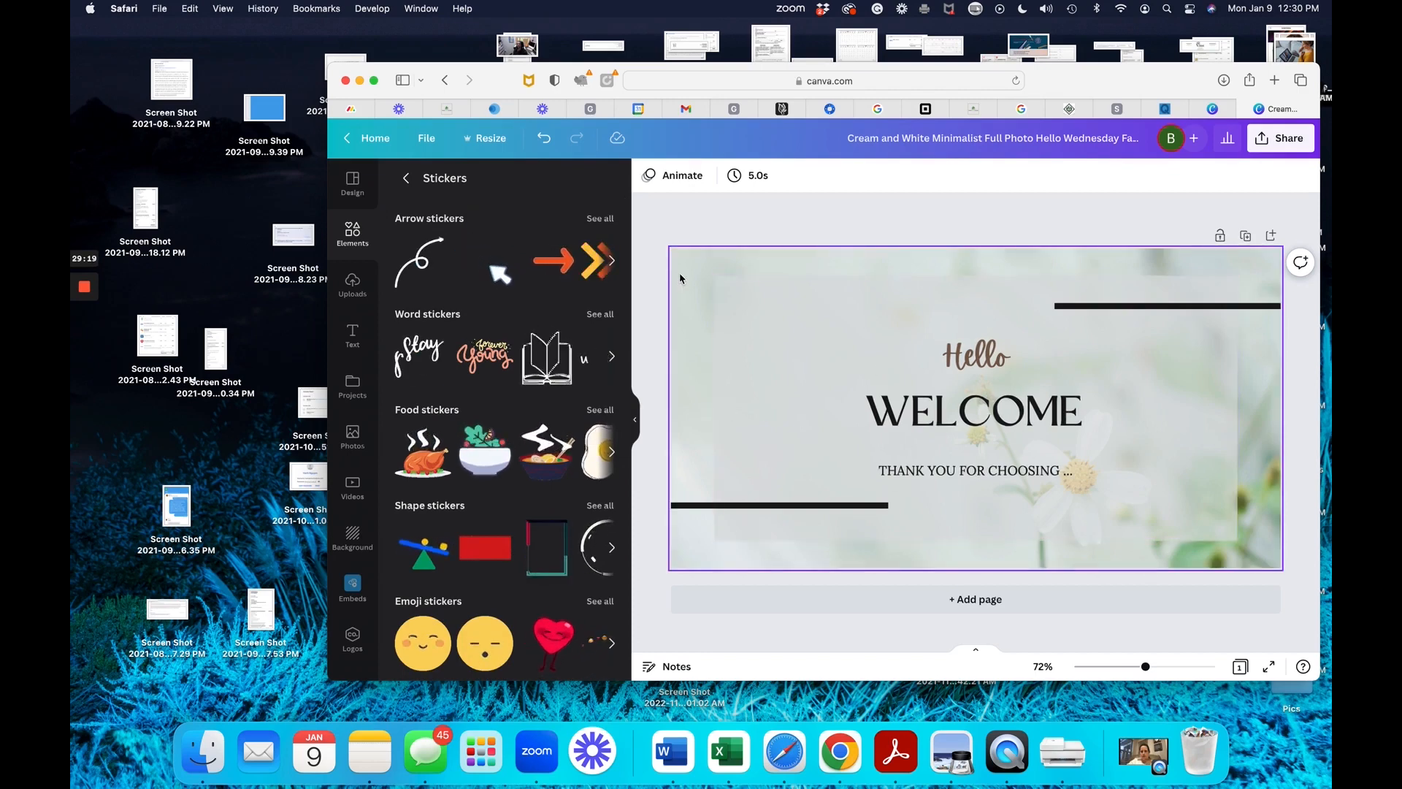
pyautogui.click(352, 286)
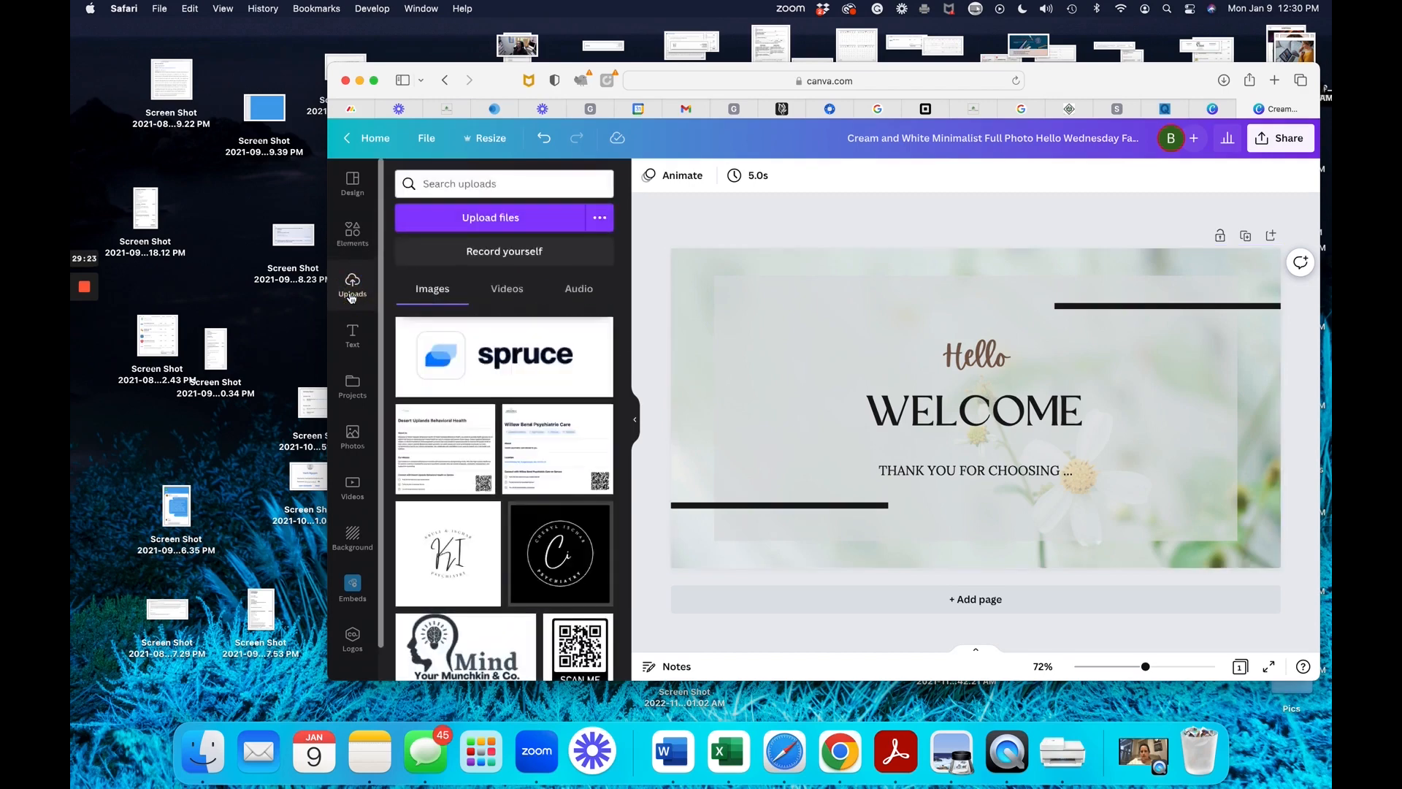
# Add a new text box and place it above the "Hello" text.
pyautogui.click(360, 334)
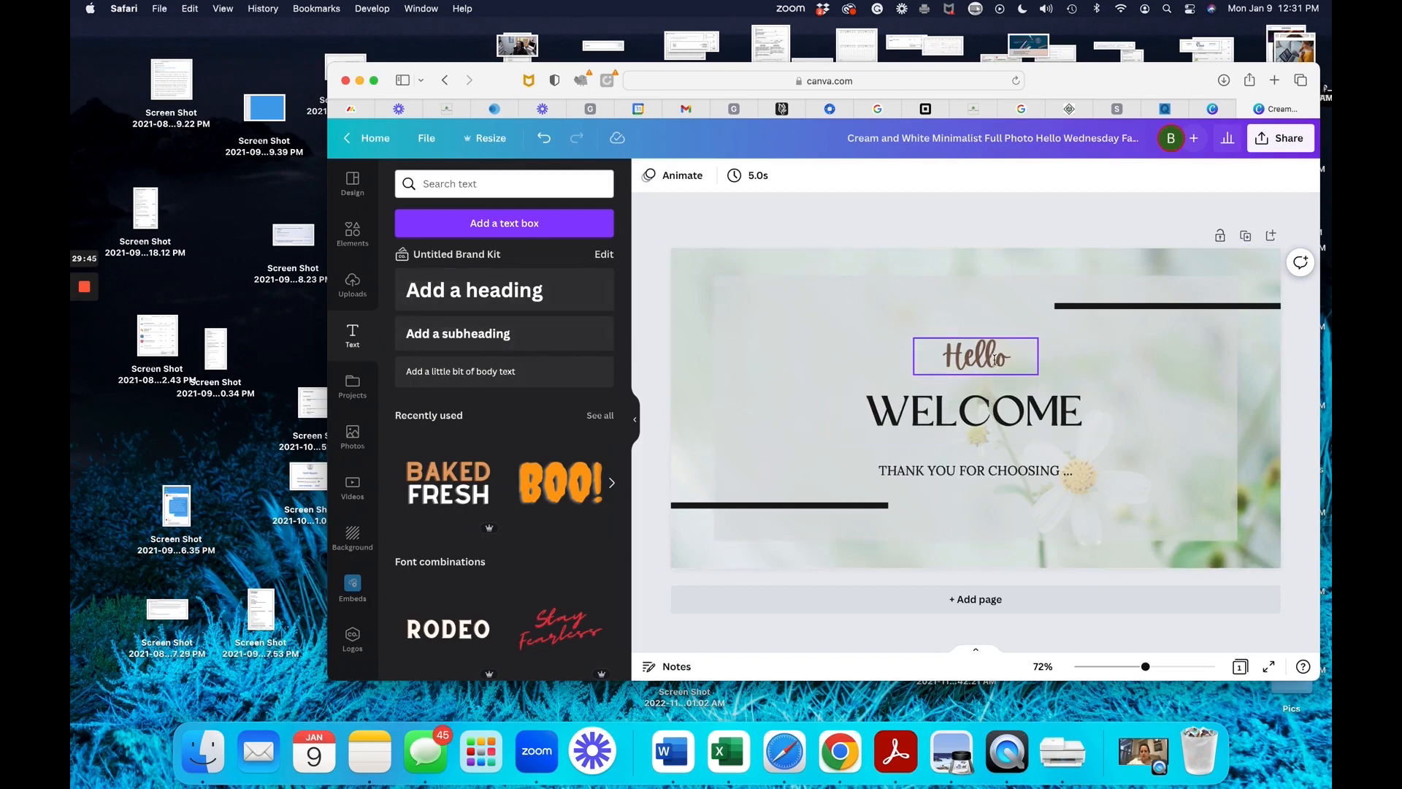
pyautogui.click(520, 235)
pyautogui.moveTo(872, 385); pyautogui.dragTo(872, 291)
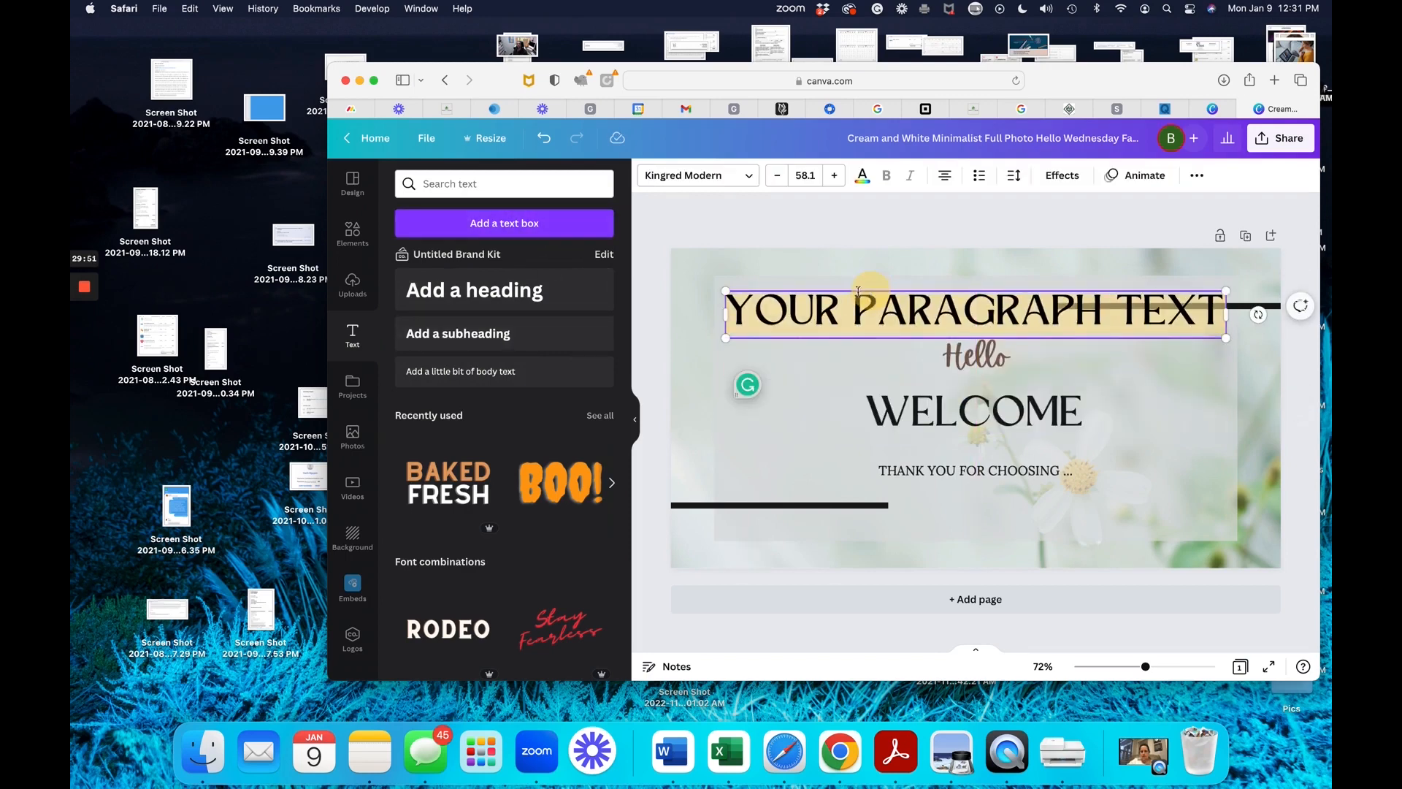
# Reduce the new placeholder text to size 53.1 and color it the darkest green from the photo colors.
pyautogui.click(743, 178)
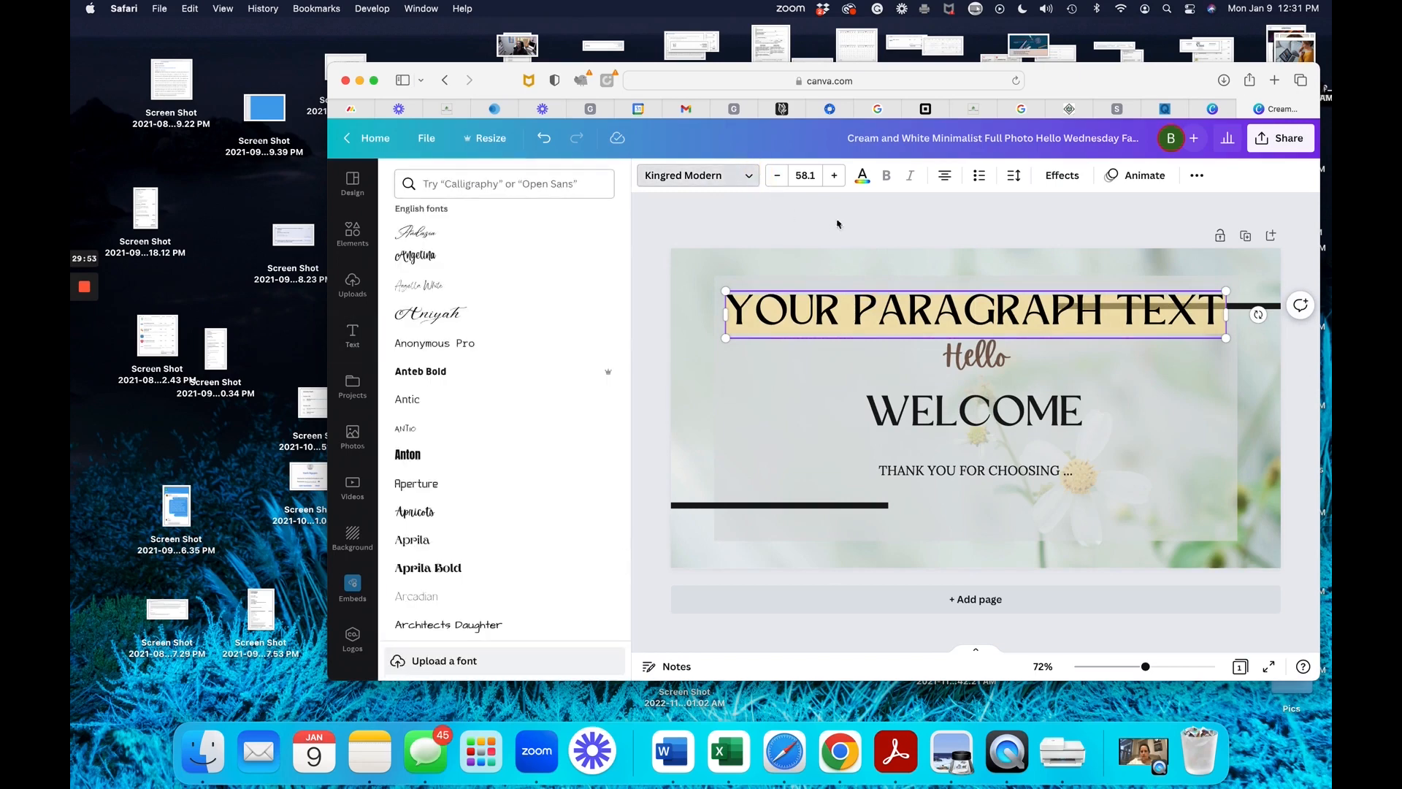
pyautogui.click(777, 176)
pyautogui.click(777, 176)
pyautogui.click(778, 176)
pyautogui.click(778, 176)
pyautogui.click(779, 178)
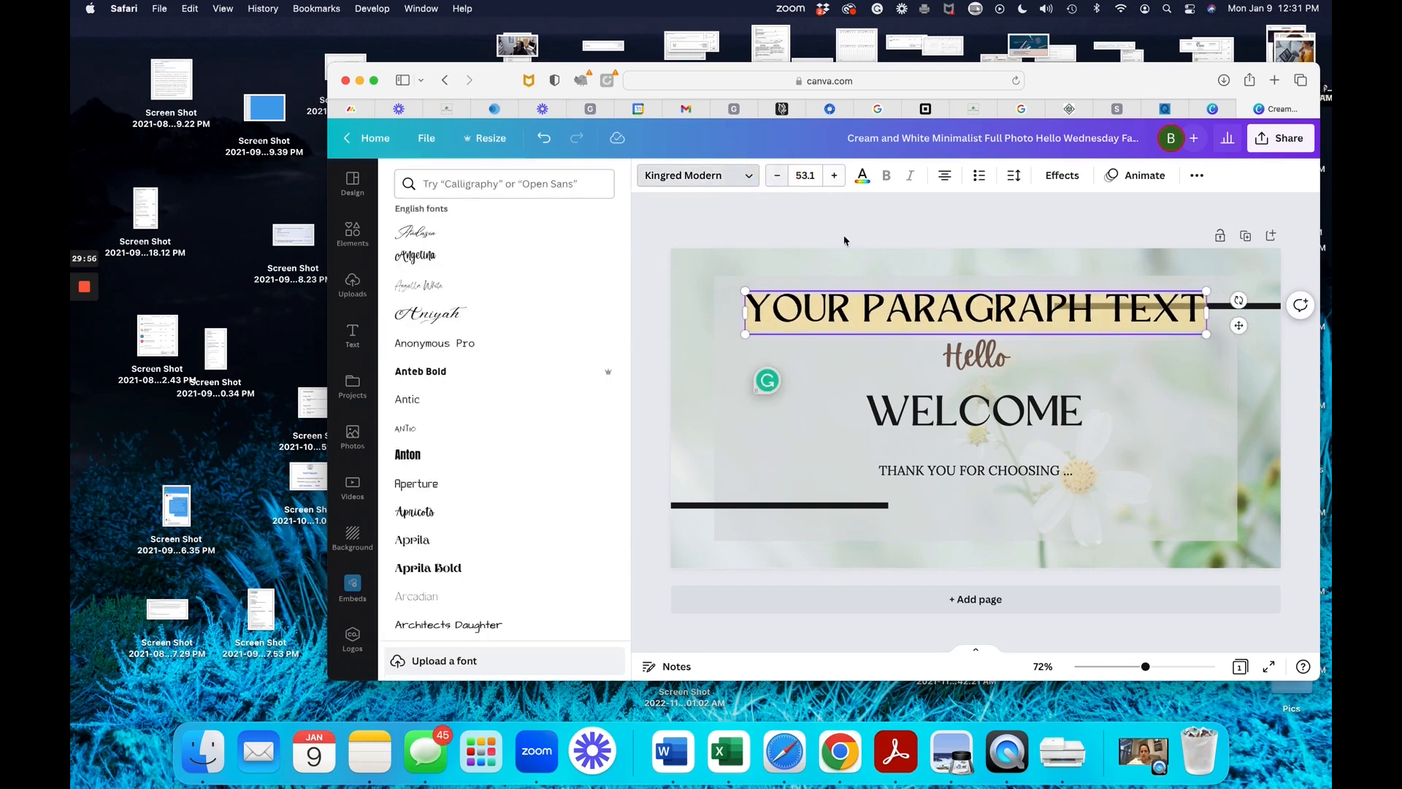
pyautogui.click(864, 179)
pyautogui.click(562, 443)
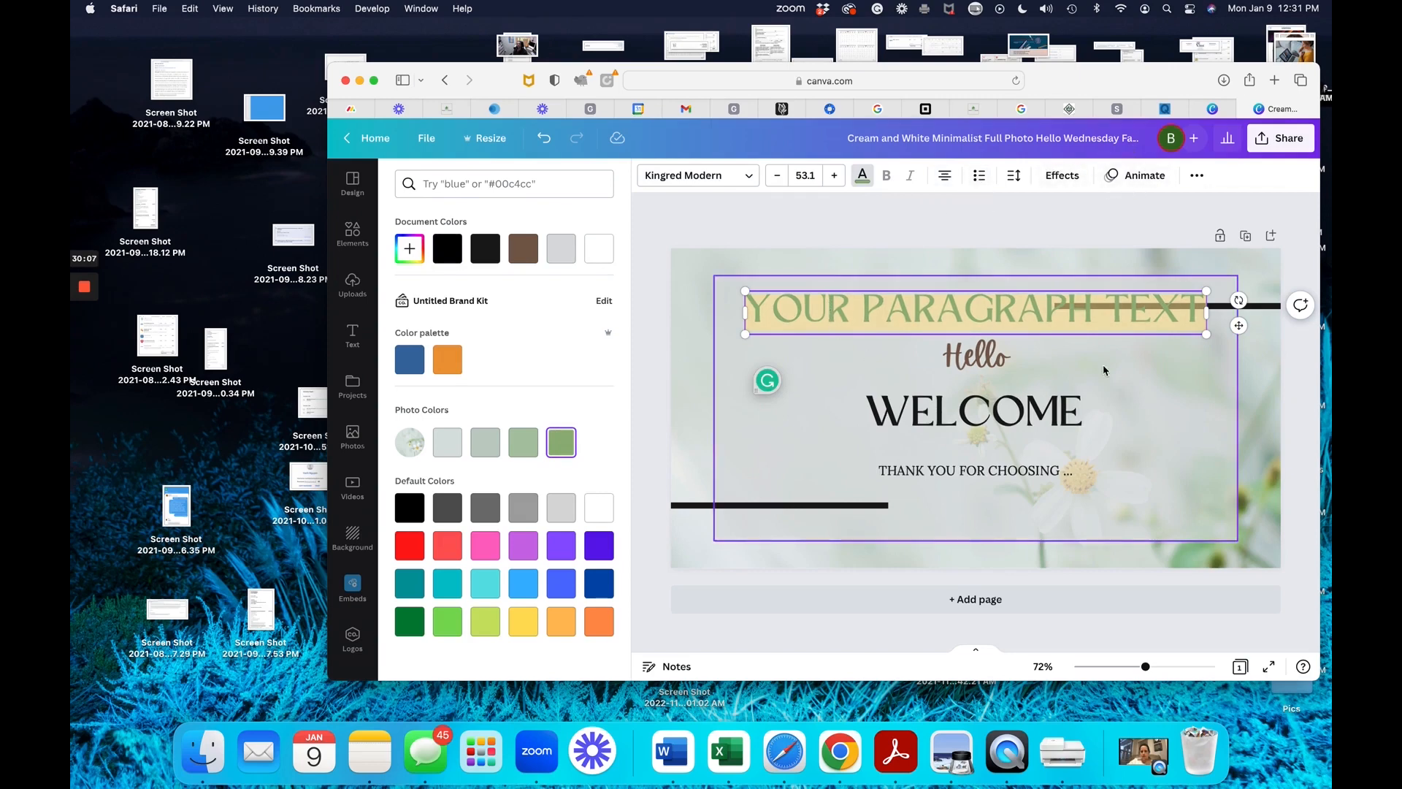
# Clear the placeholder wording from the new text box.
pyautogui.press('BackSpace')
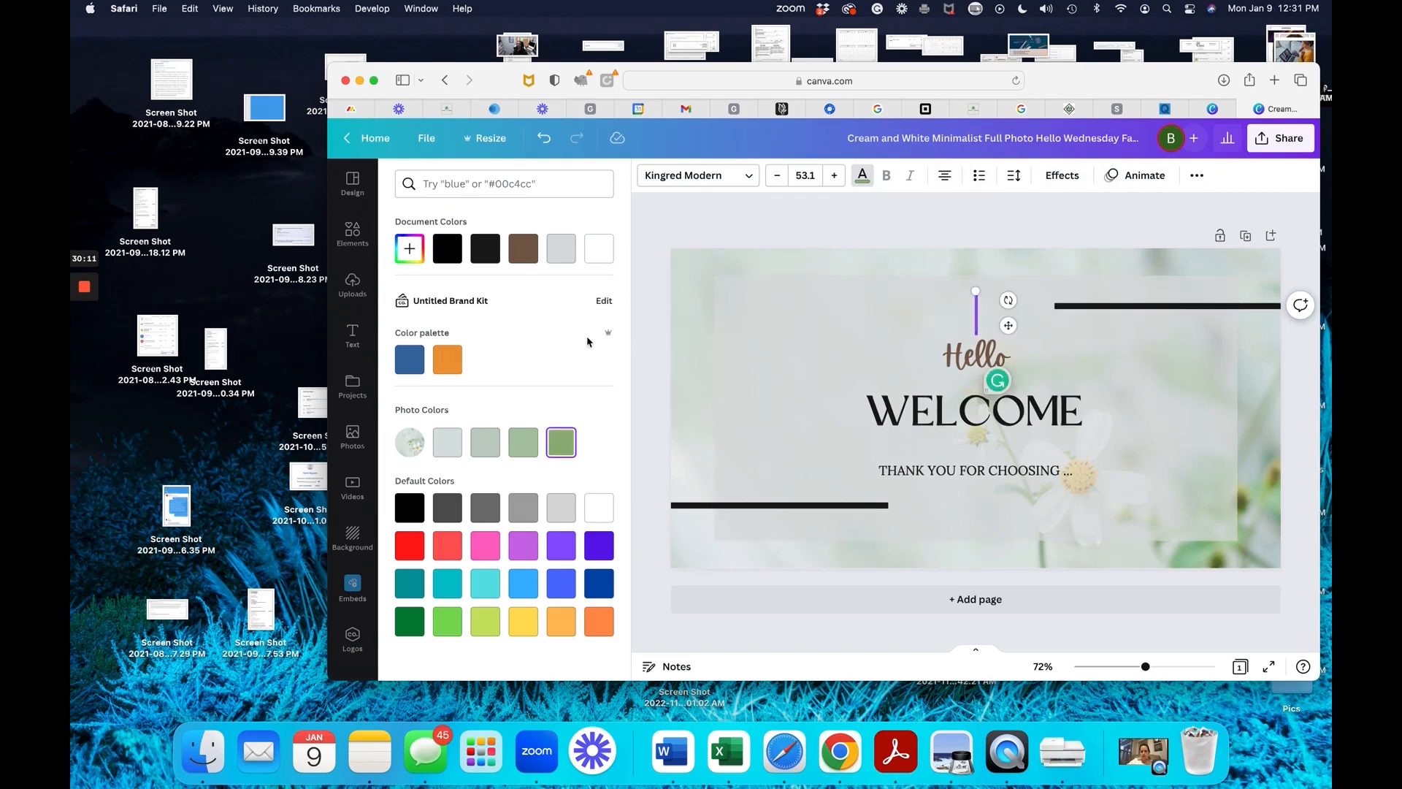
pyautogui.click(653, 306)
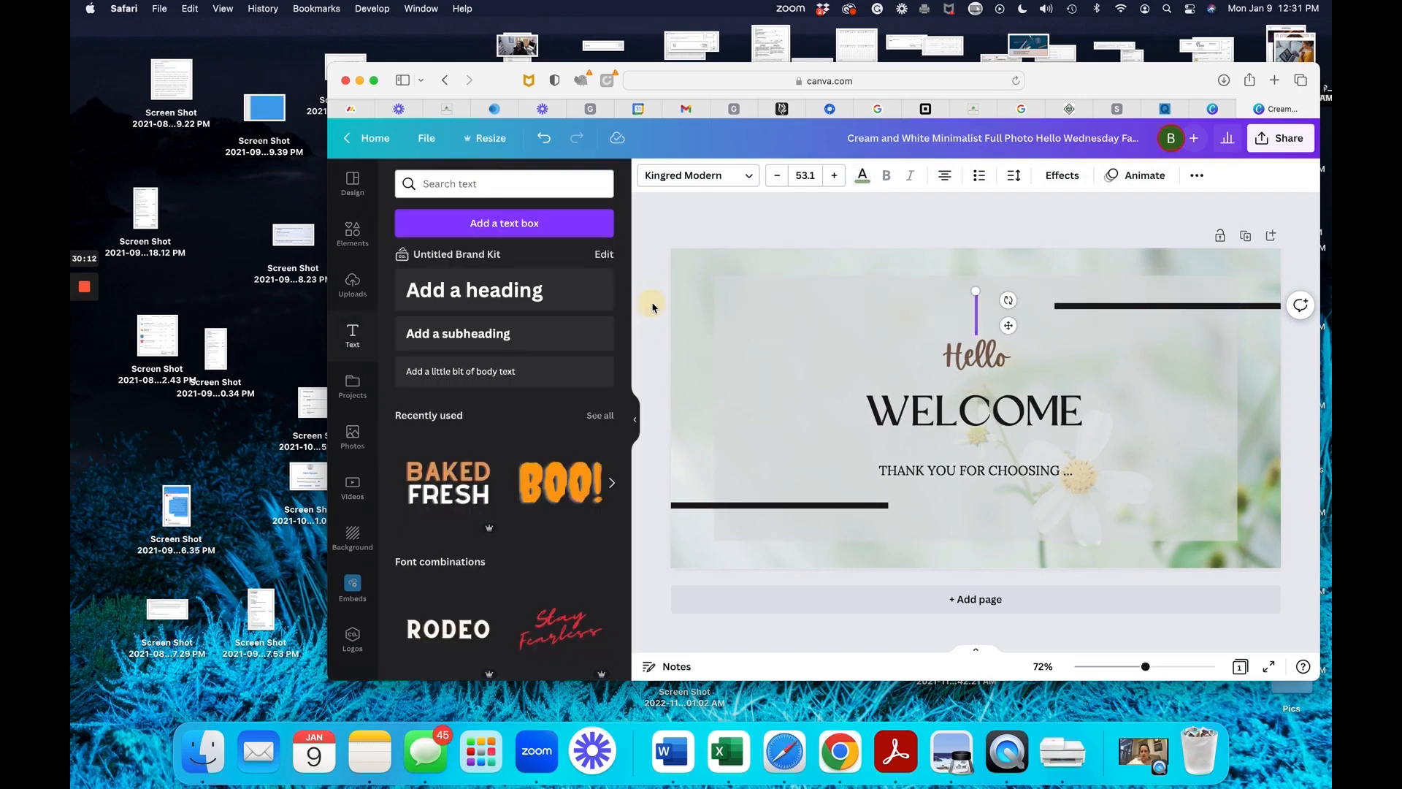
# Look through the saved designs and folders in the account's projects.
pyautogui.click(363, 397)
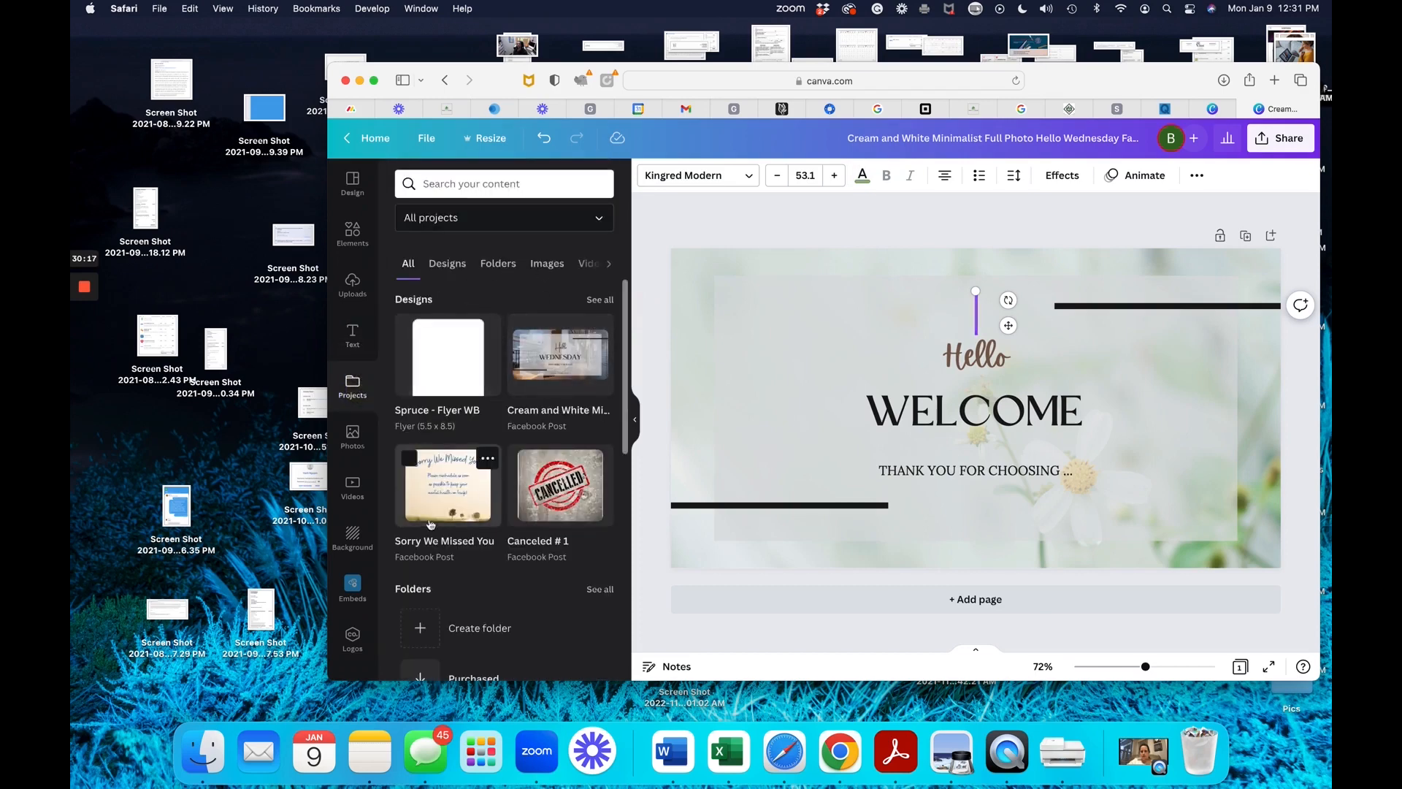
pyautogui.scroll(-3, 431, 524)
pyautogui.scroll(3, 431, 524)
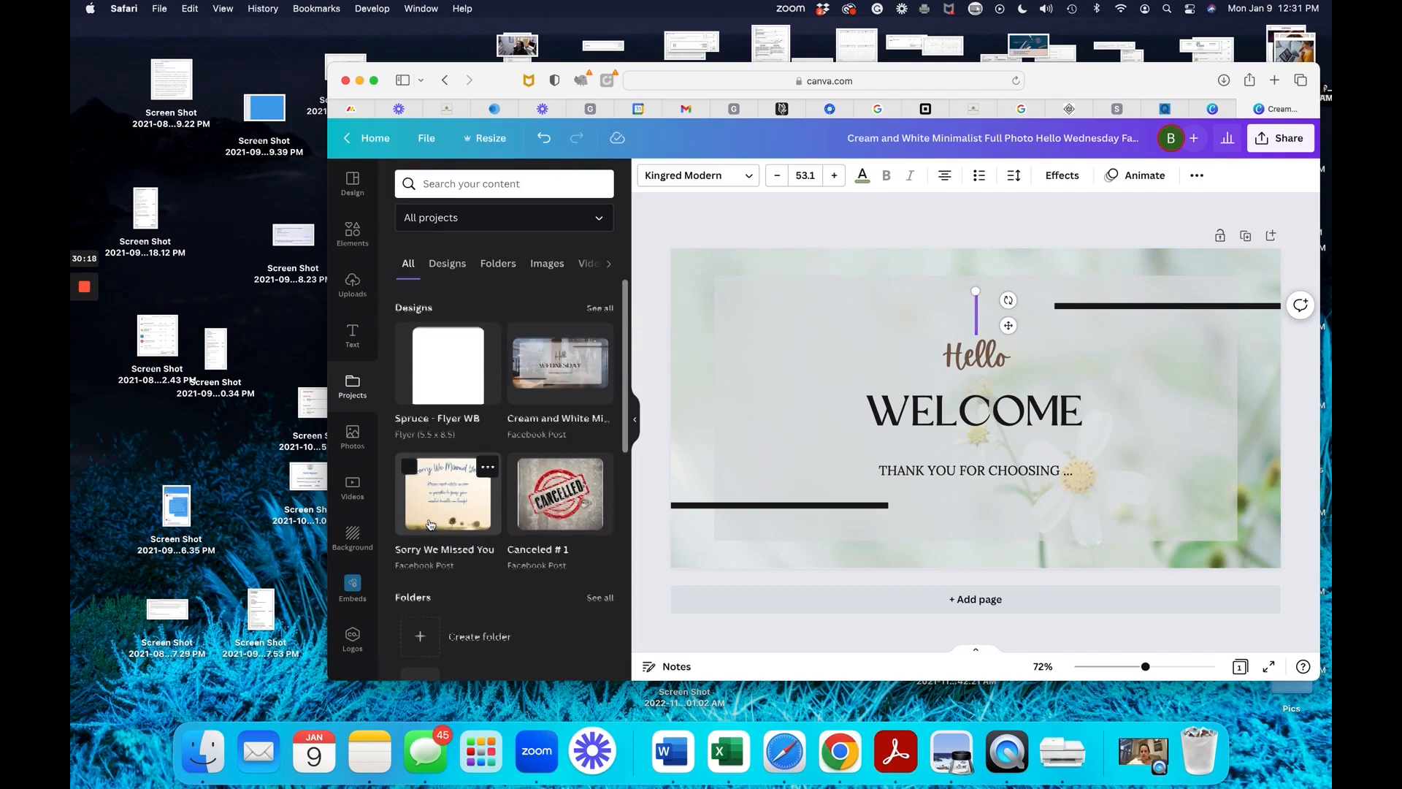
# Look through the stock photo library's recently used and trending images, then the stock video collection.
pyautogui.click(353, 439)
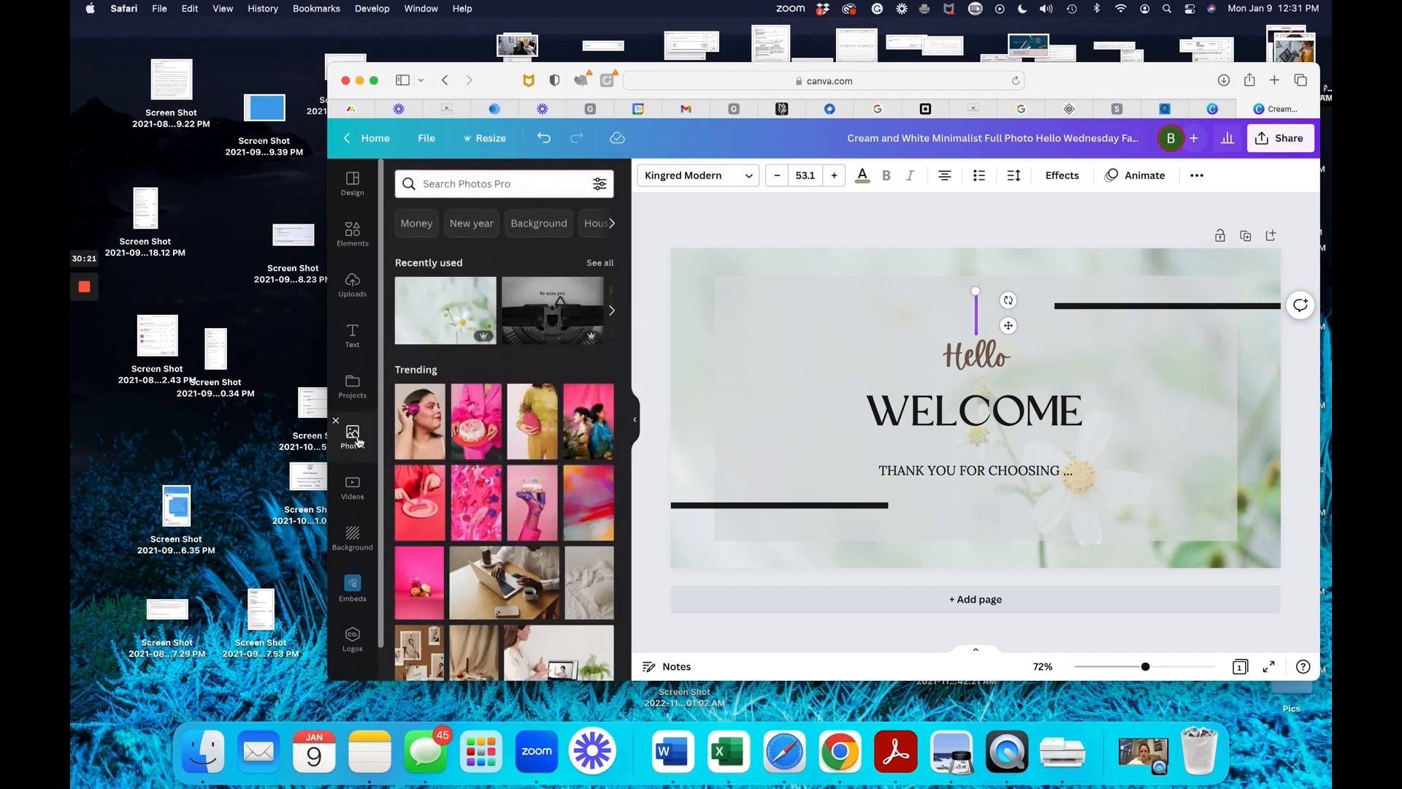
pyautogui.scroll(-2, 492, 455)
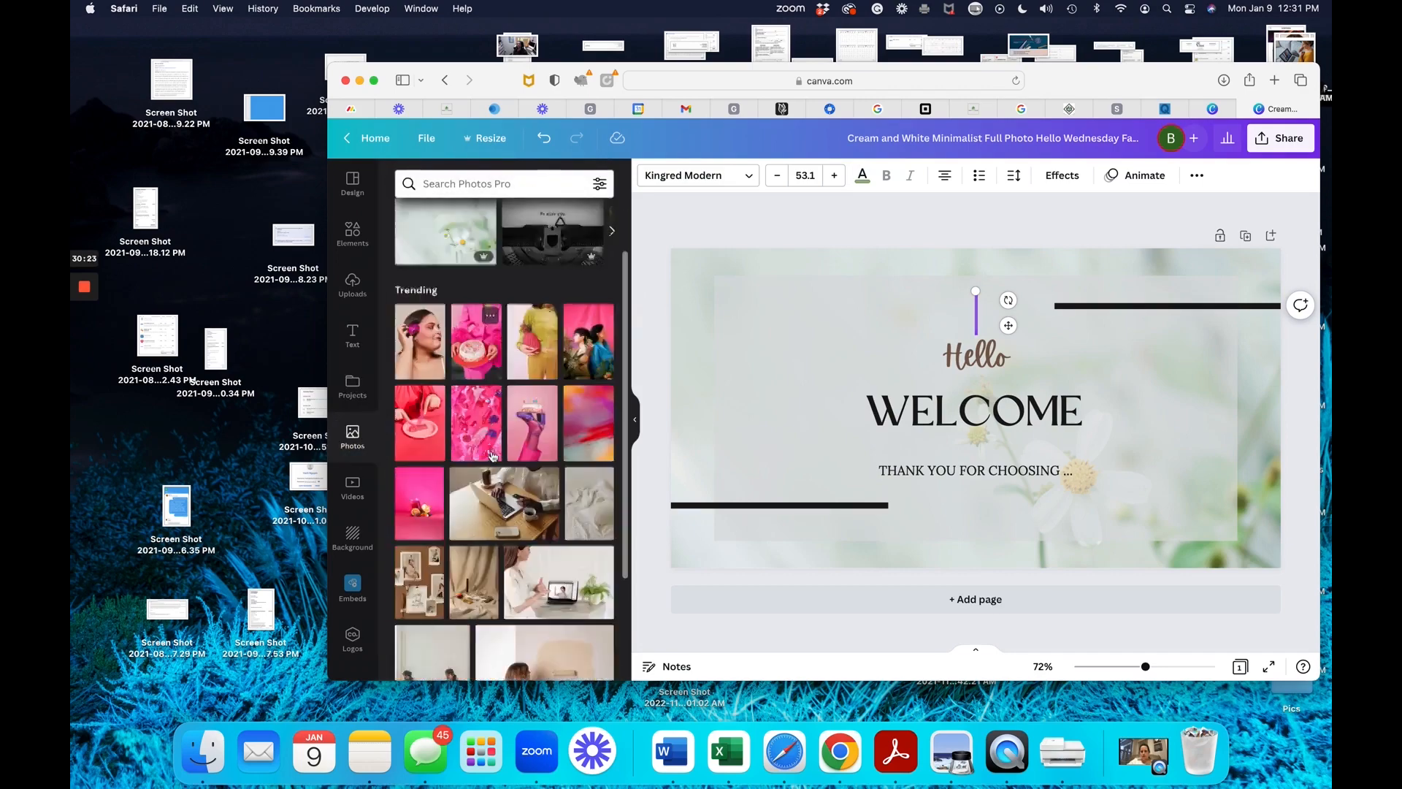
pyautogui.scroll(-10, 492, 456)
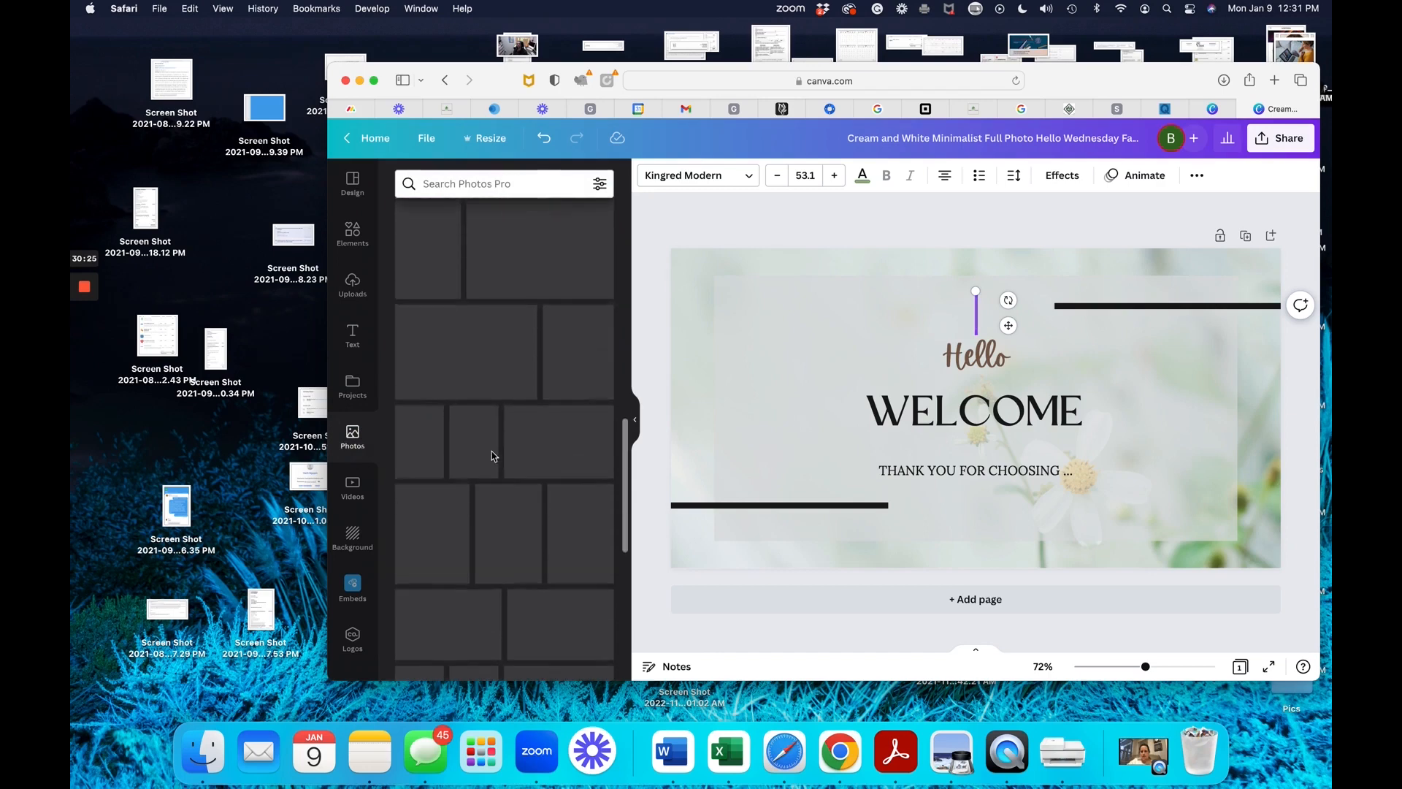
pyautogui.scroll(8, 492, 456)
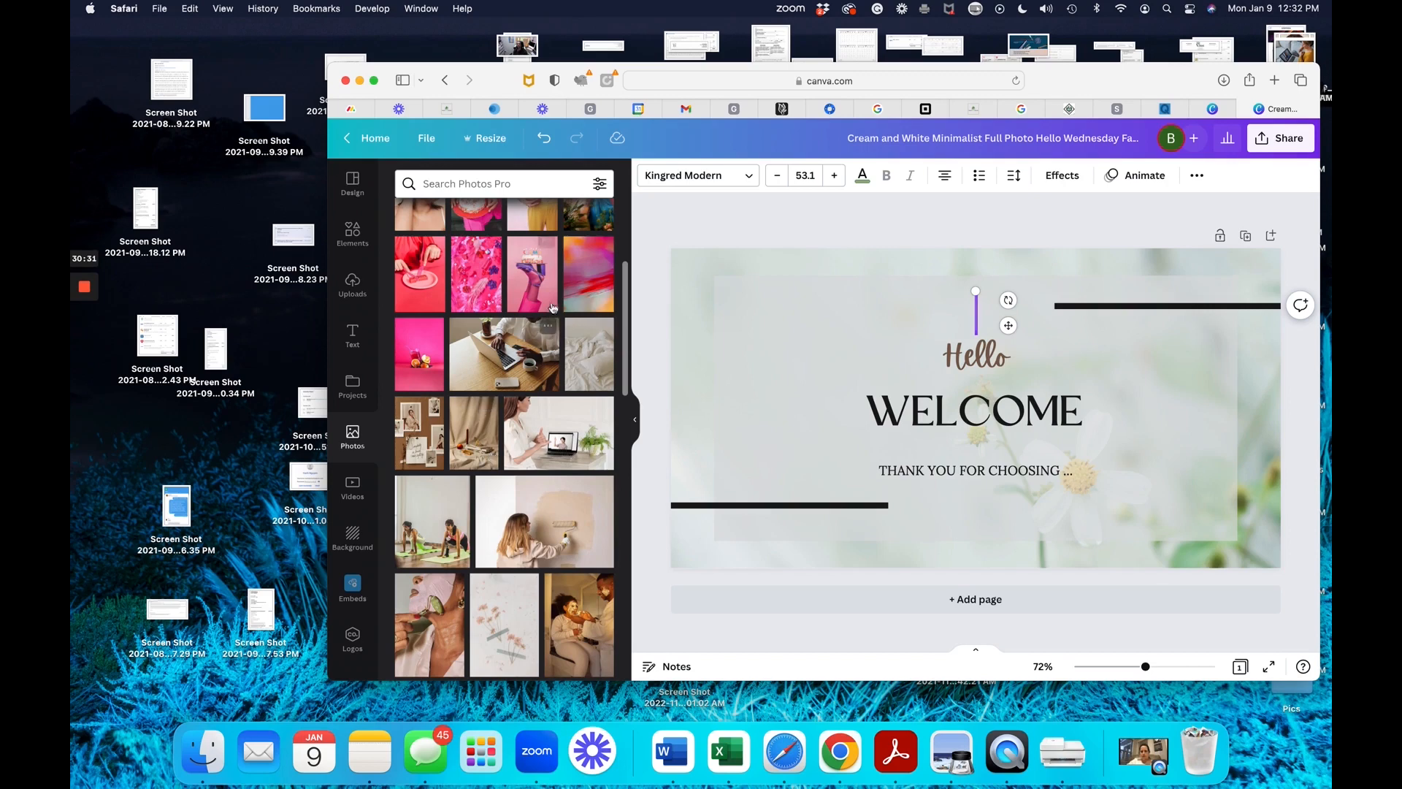
pyautogui.scroll(4, 490, 395)
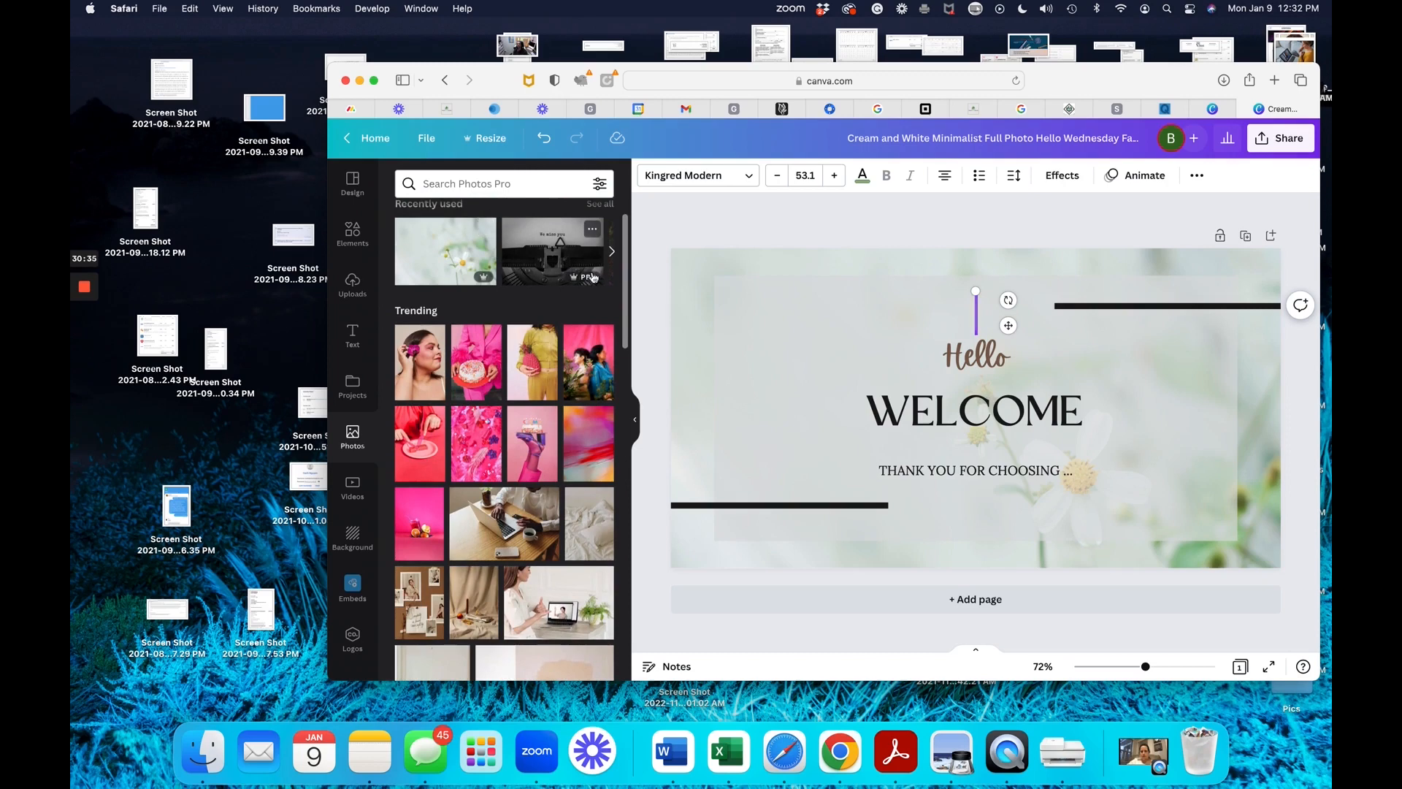
pyautogui.scroll(2, 544, 408)
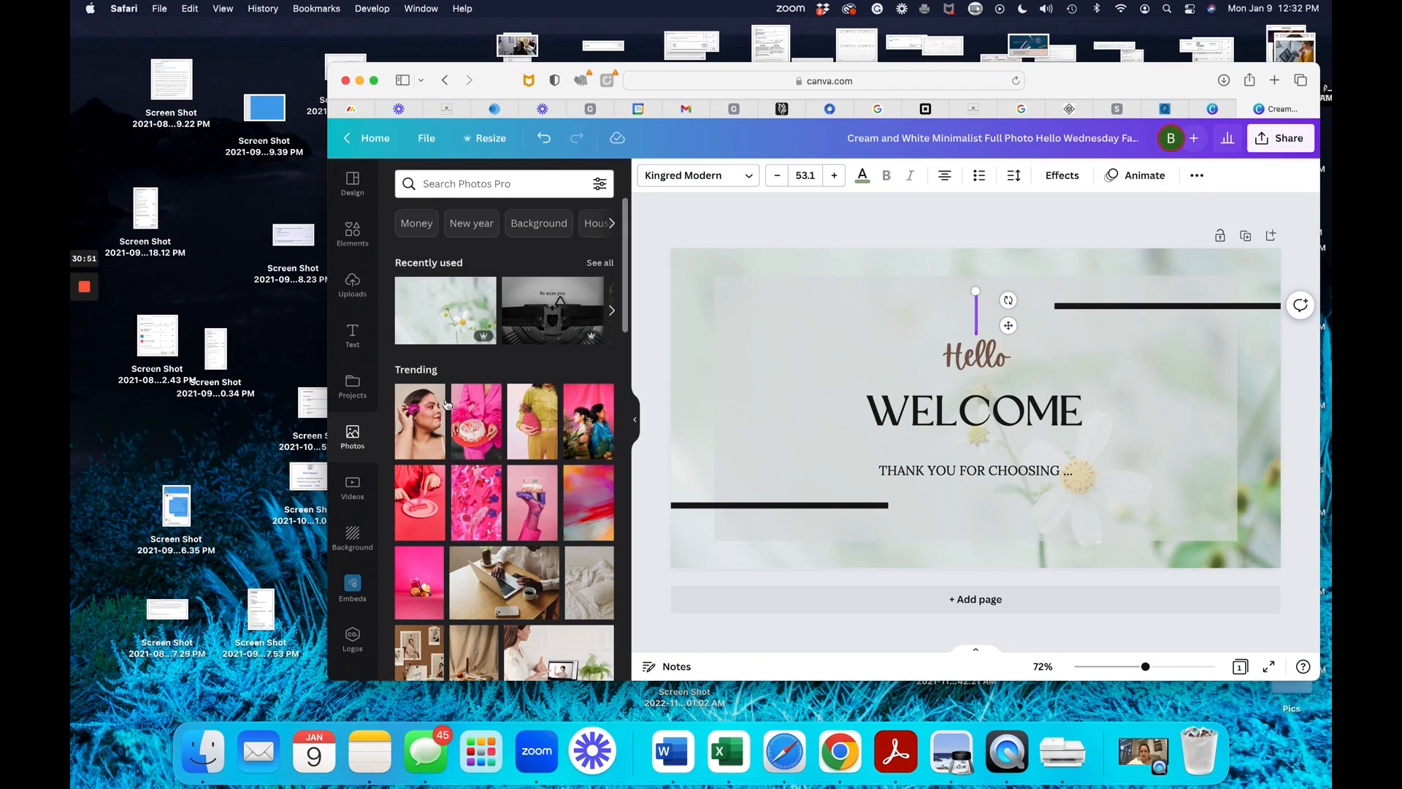
pyautogui.click(359, 500)
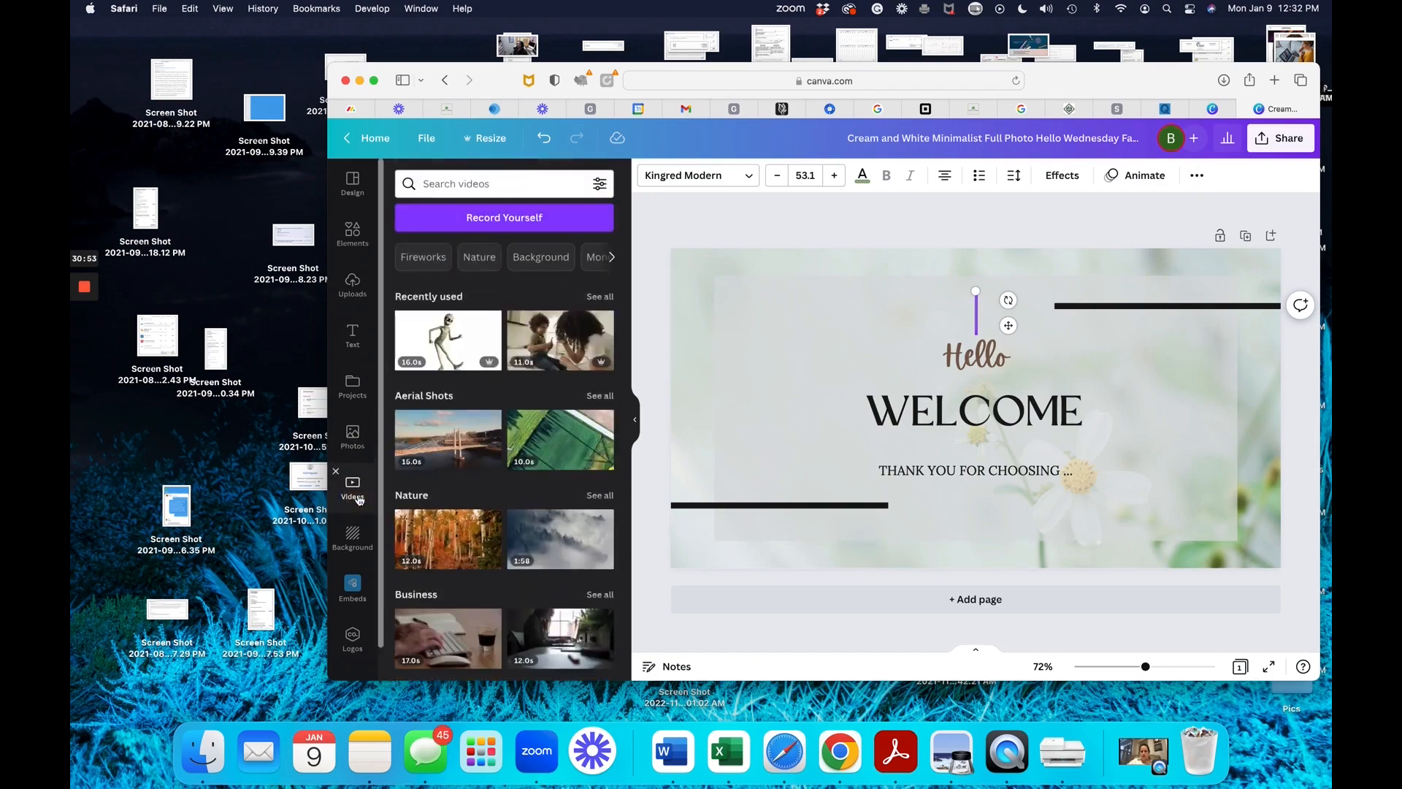
pyautogui.scroll(-1, 359, 499)
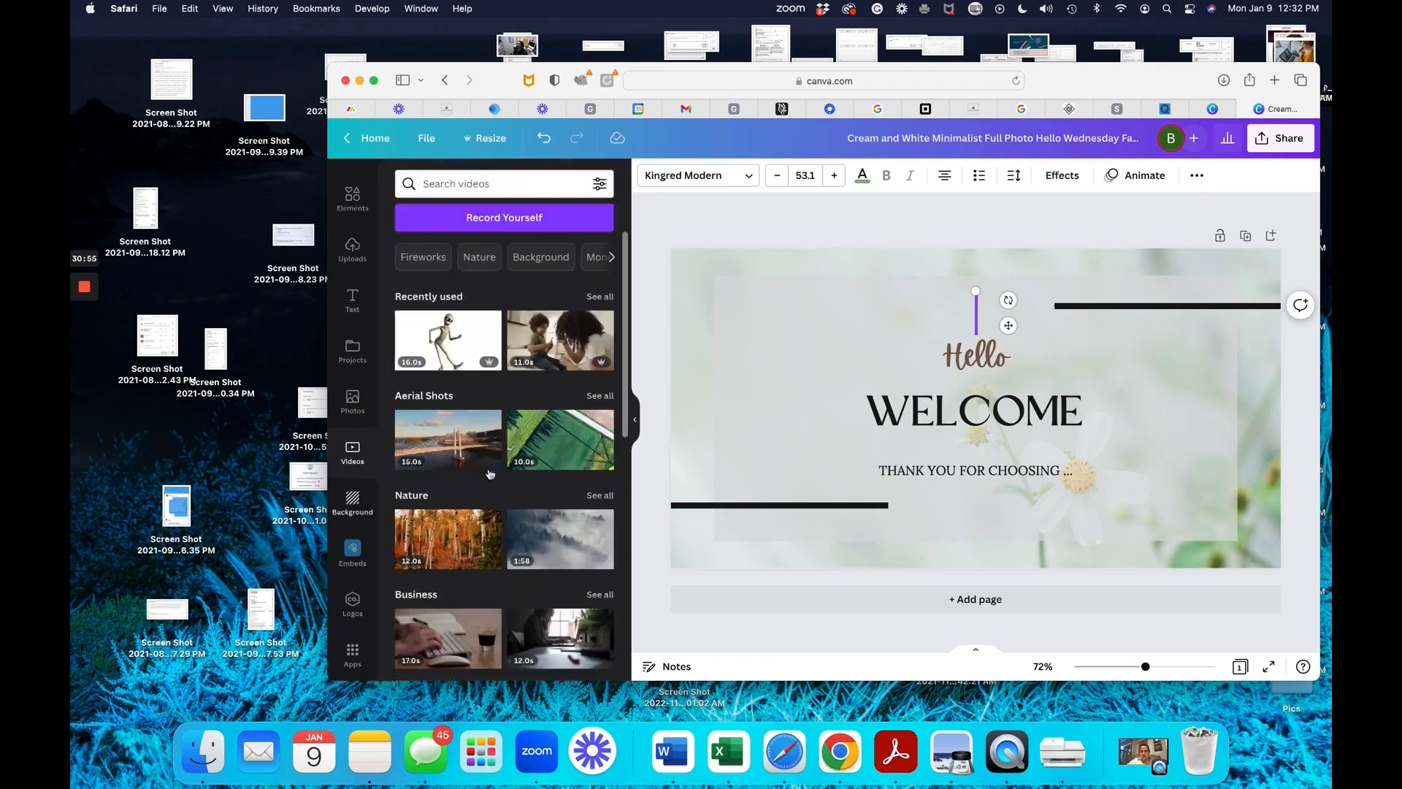
pyautogui.scroll(-3, 535, 373)
pyautogui.scroll(3, 473, 489)
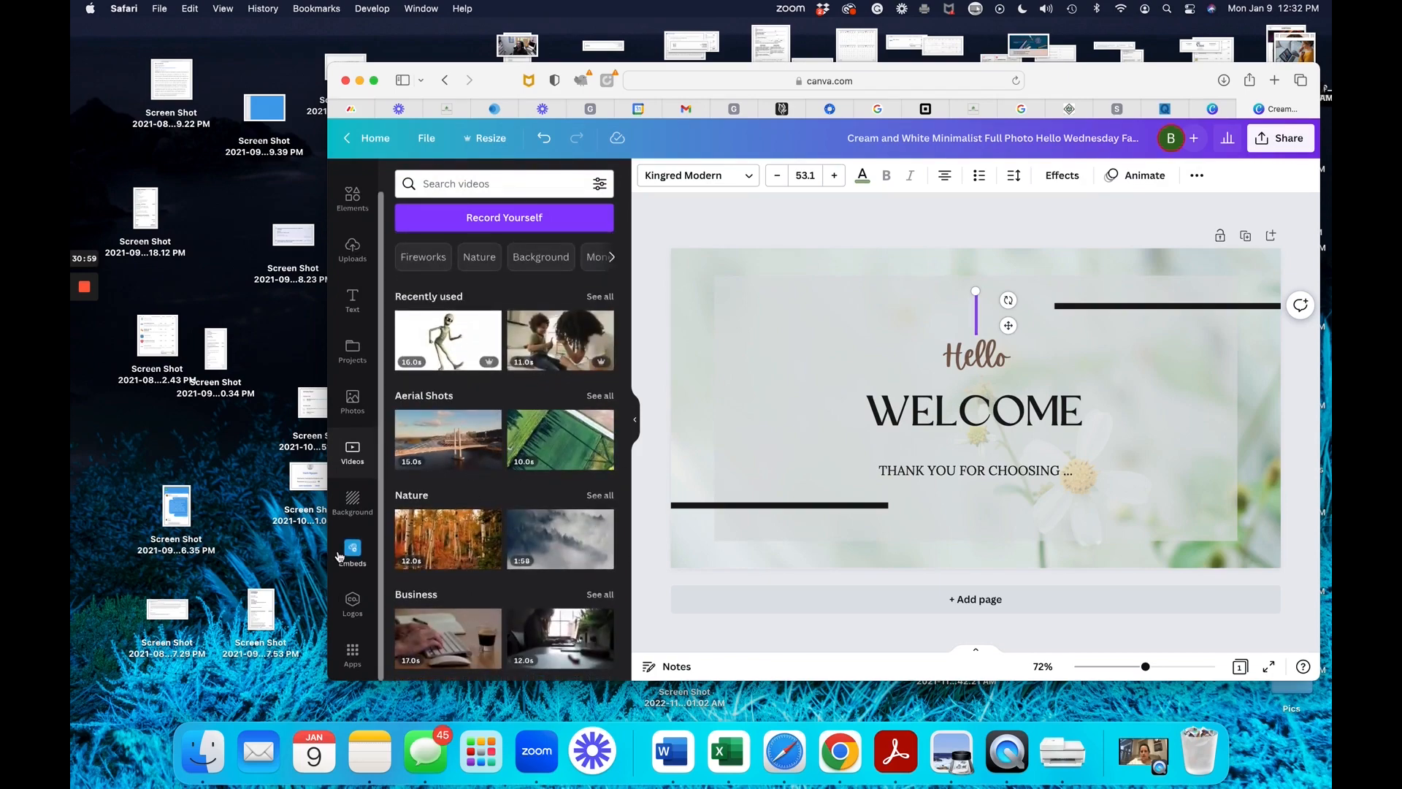
# Try the sunset, pink rose and pale wildflower pattern backgrounds, and settle on the northern lights landscape for the design.
pyautogui.click(353, 502)
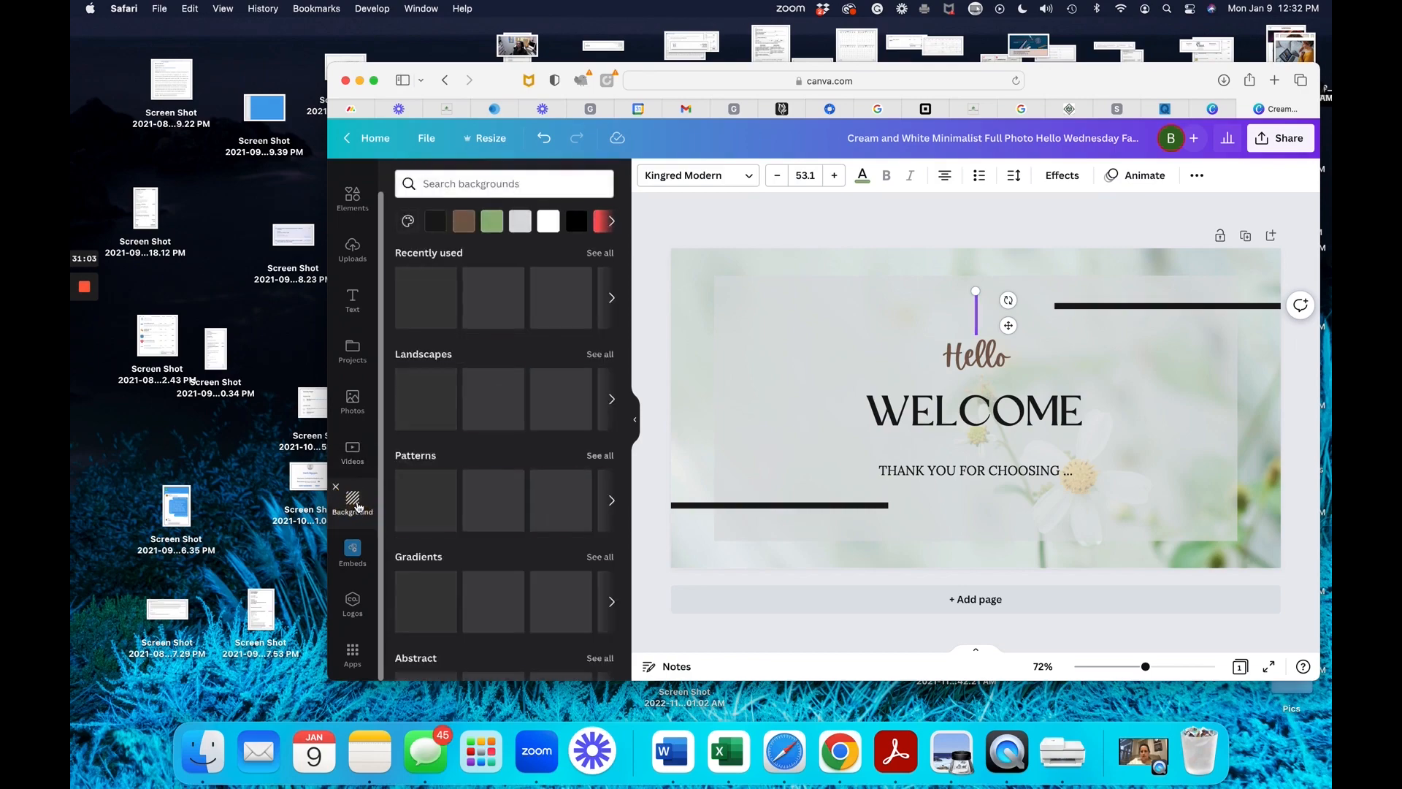
pyautogui.click(503, 503)
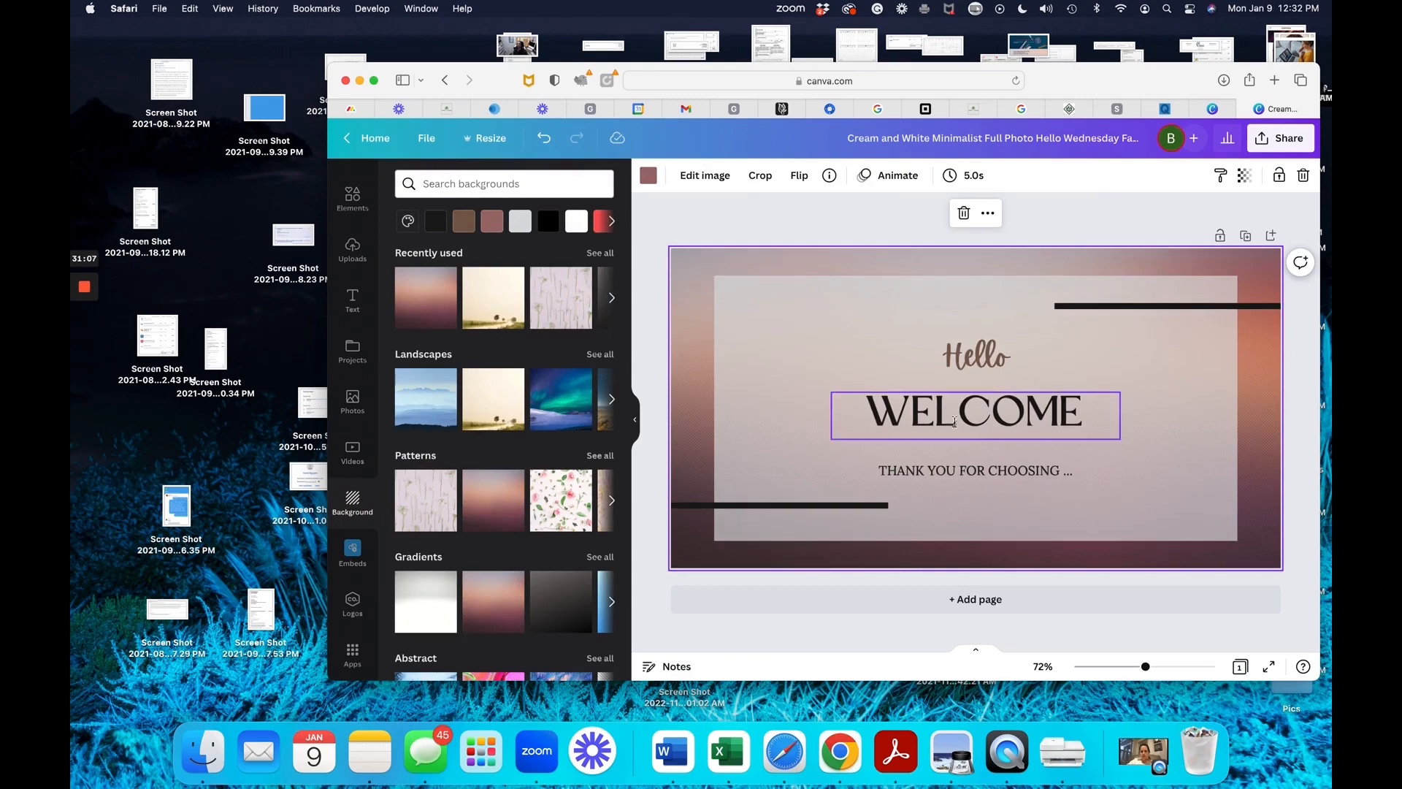
pyautogui.click(572, 499)
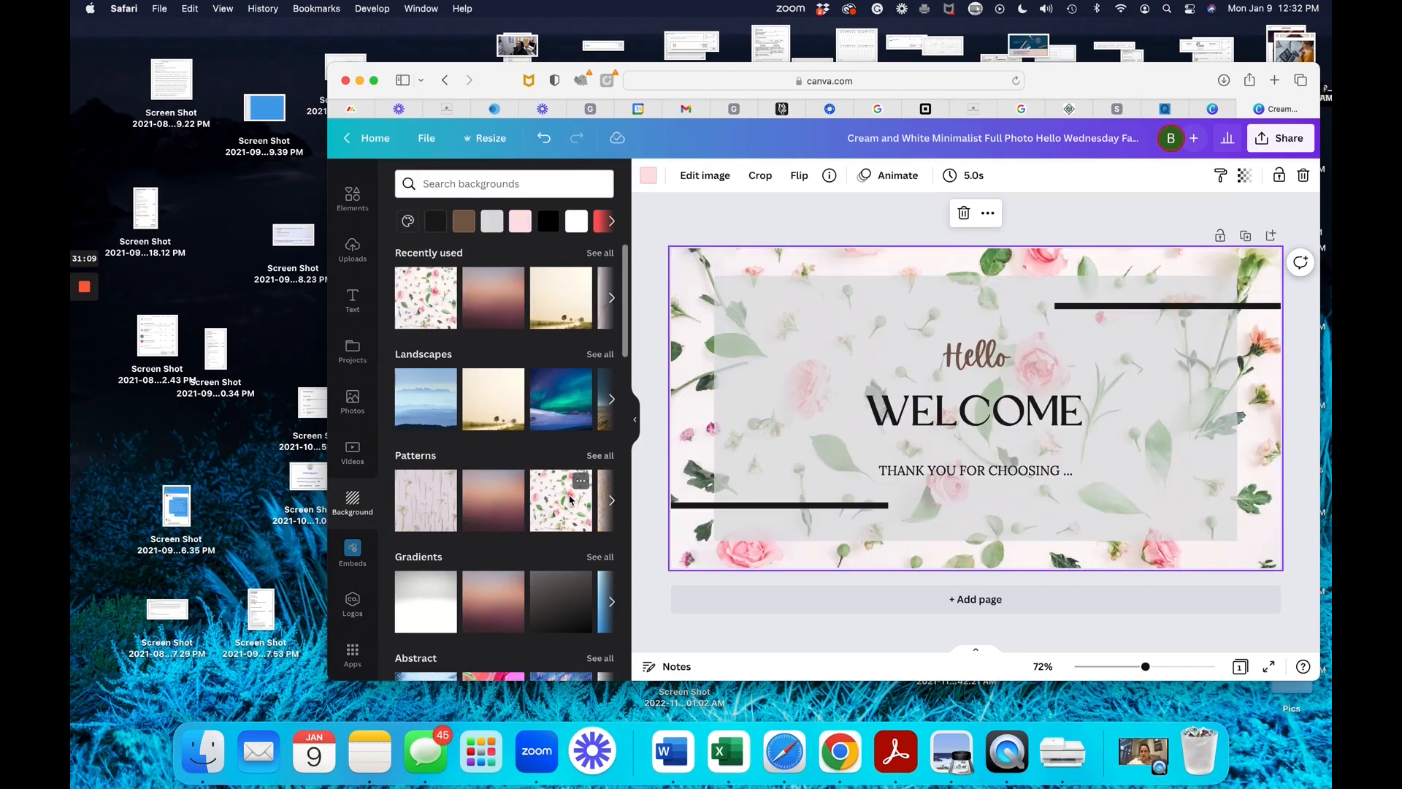
pyautogui.click(447, 510)
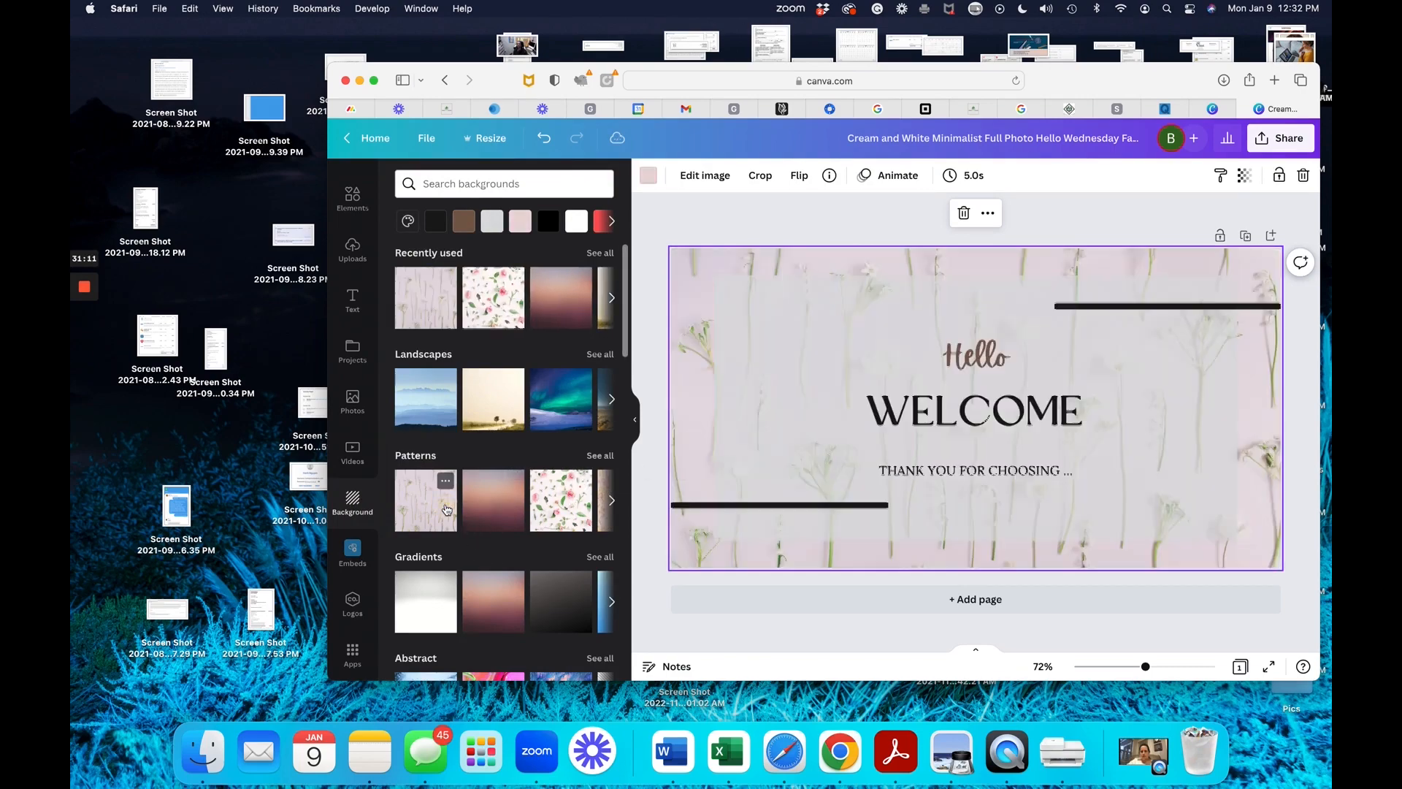
pyautogui.click(612, 500)
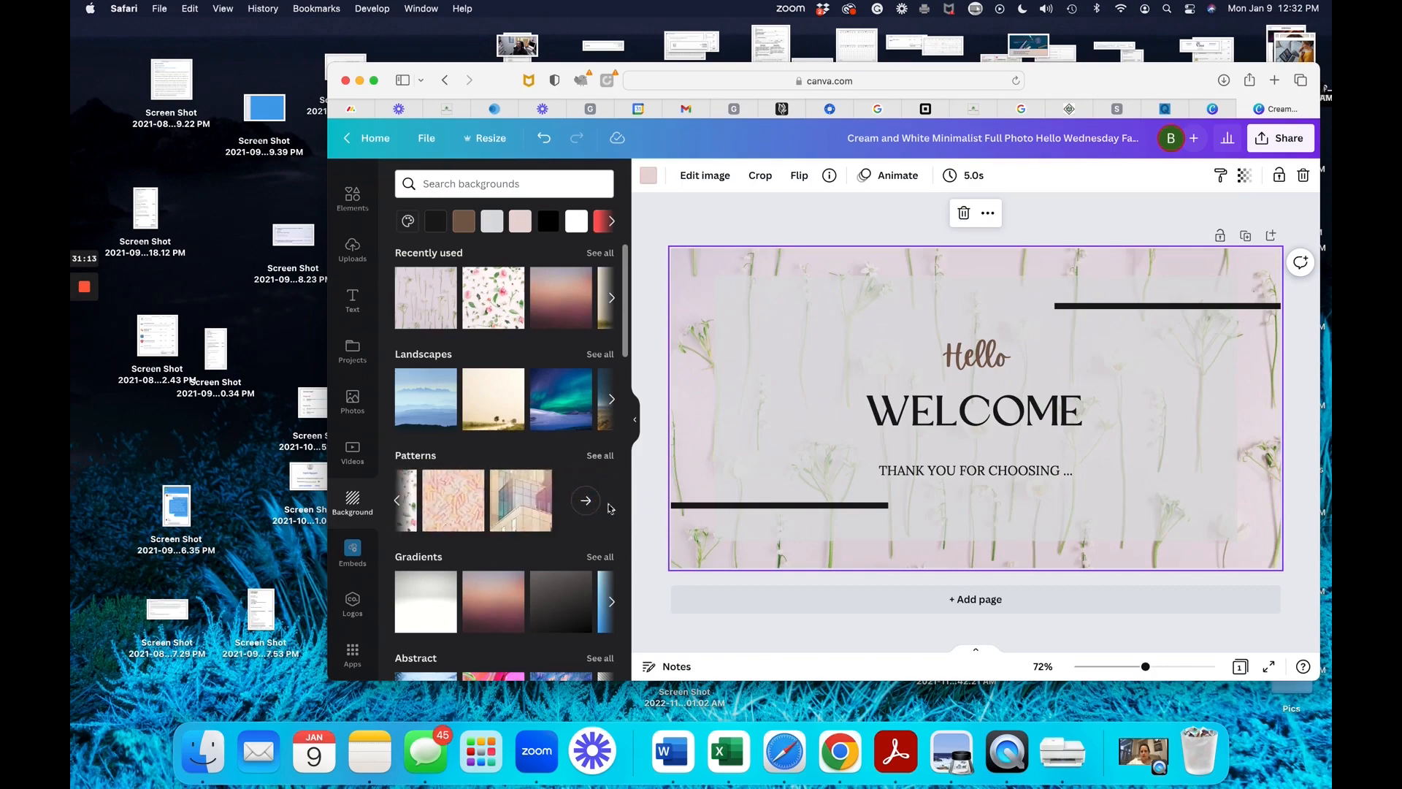
pyautogui.click(581, 415)
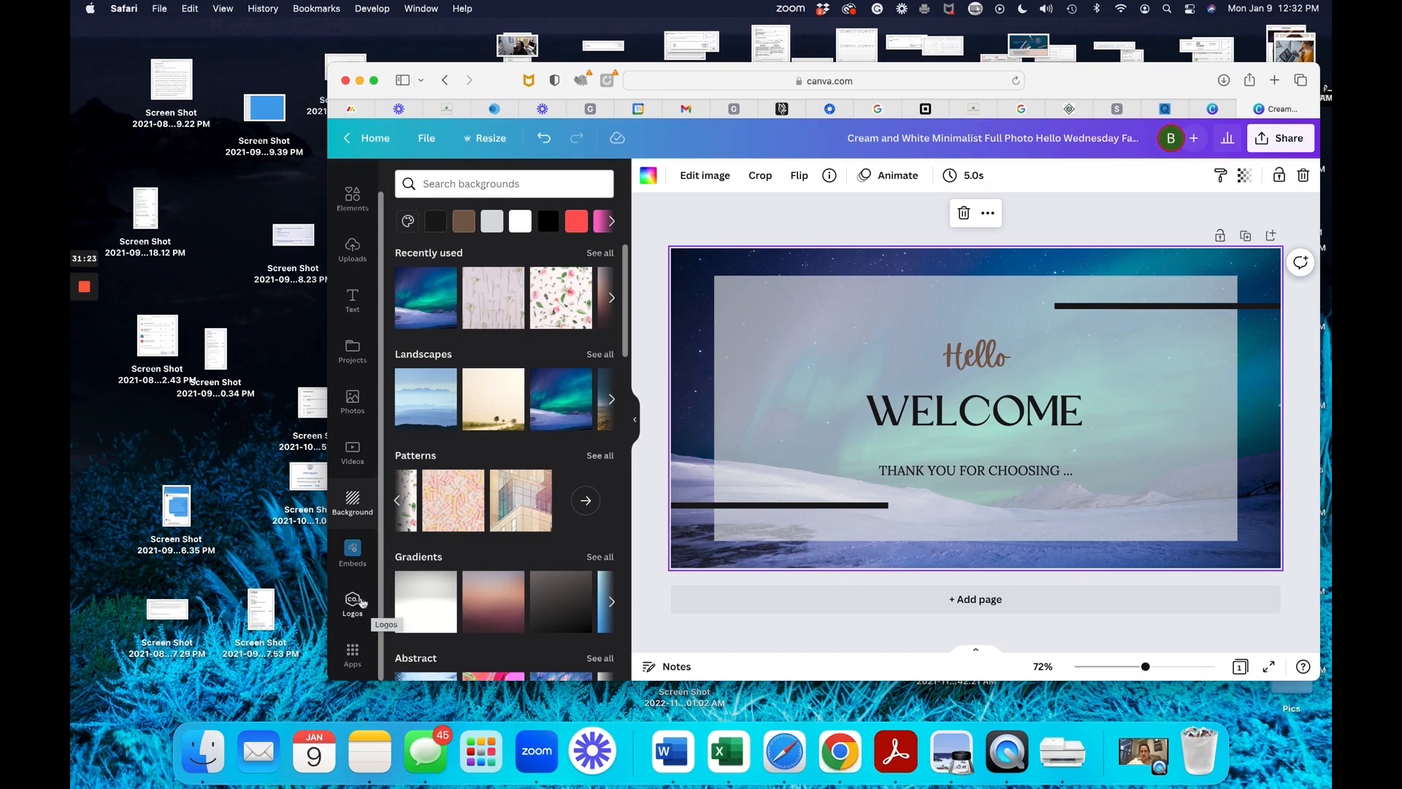
# Add the blue Silver Leaf Practice Management Solutions logo, shrink it and place it in the design's lower right corner.
pyautogui.click(354, 602)
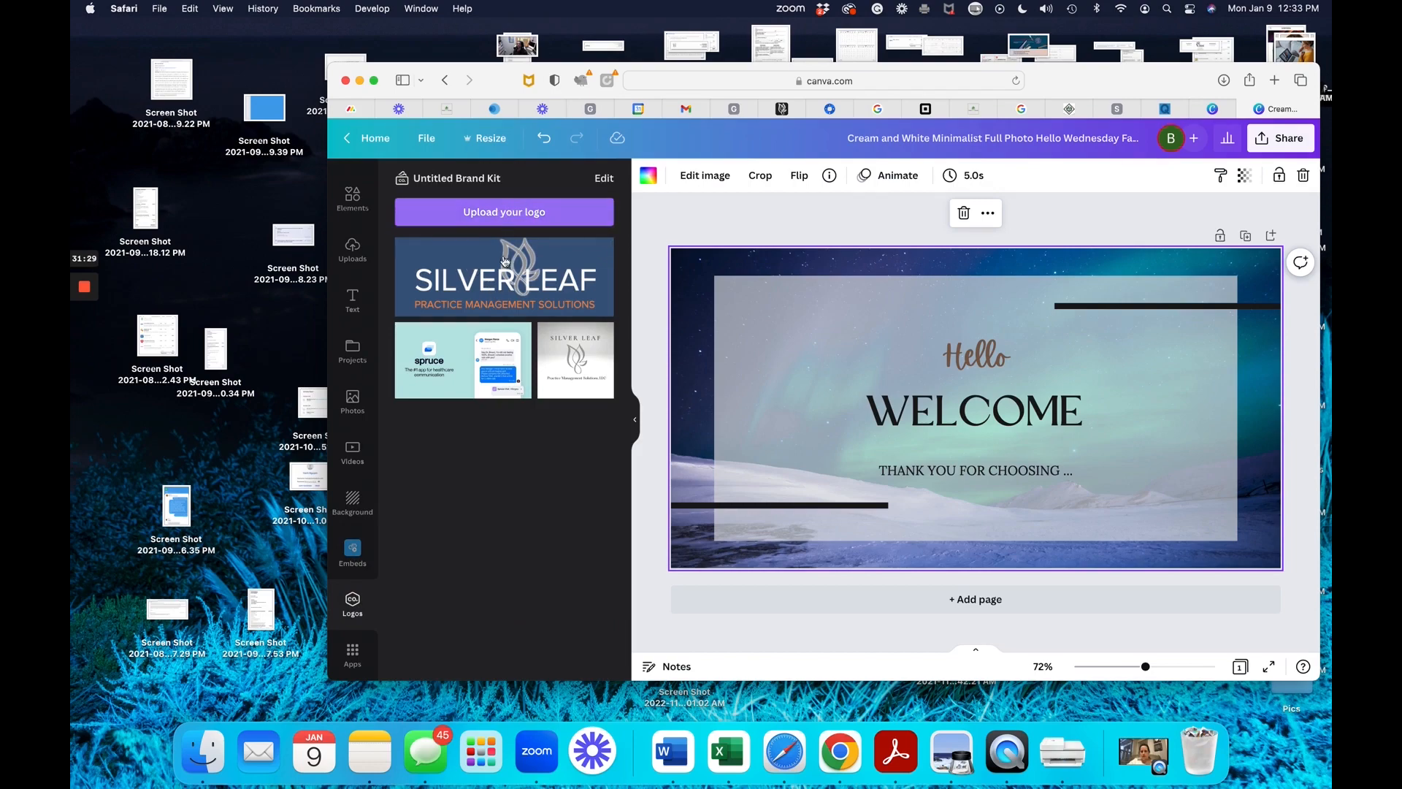
pyautogui.moveTo(504, 262); pyautogui.dragTo(842, 387)
pyautogui.moveTo(814, 460); pyautogui.dragTo(920, 468)
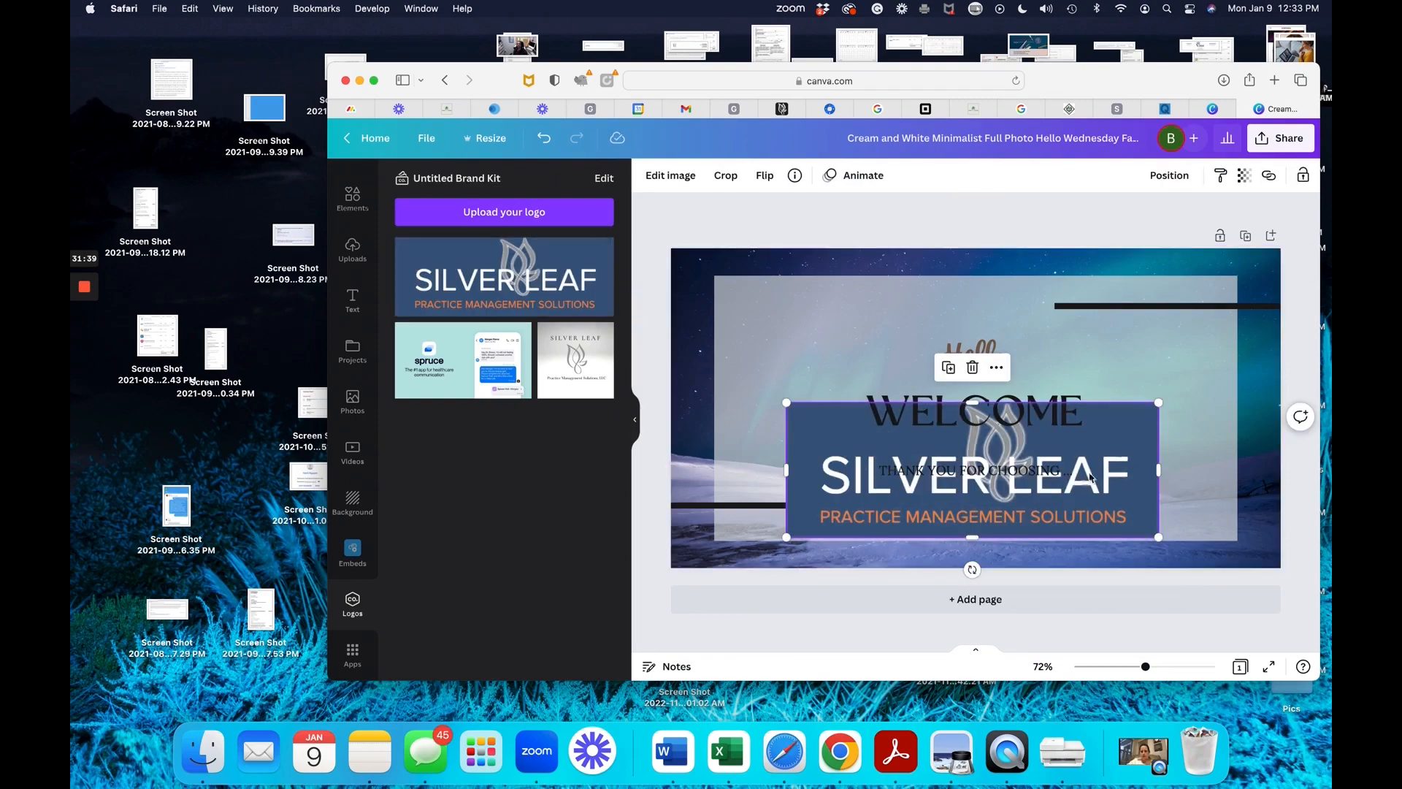
pyautogui.moveTo(1158, 402); pyautogui.dragTo(937, 482)
pyautogui.moveTo(832, 516); pyautogui.dragTo(1159, 532)
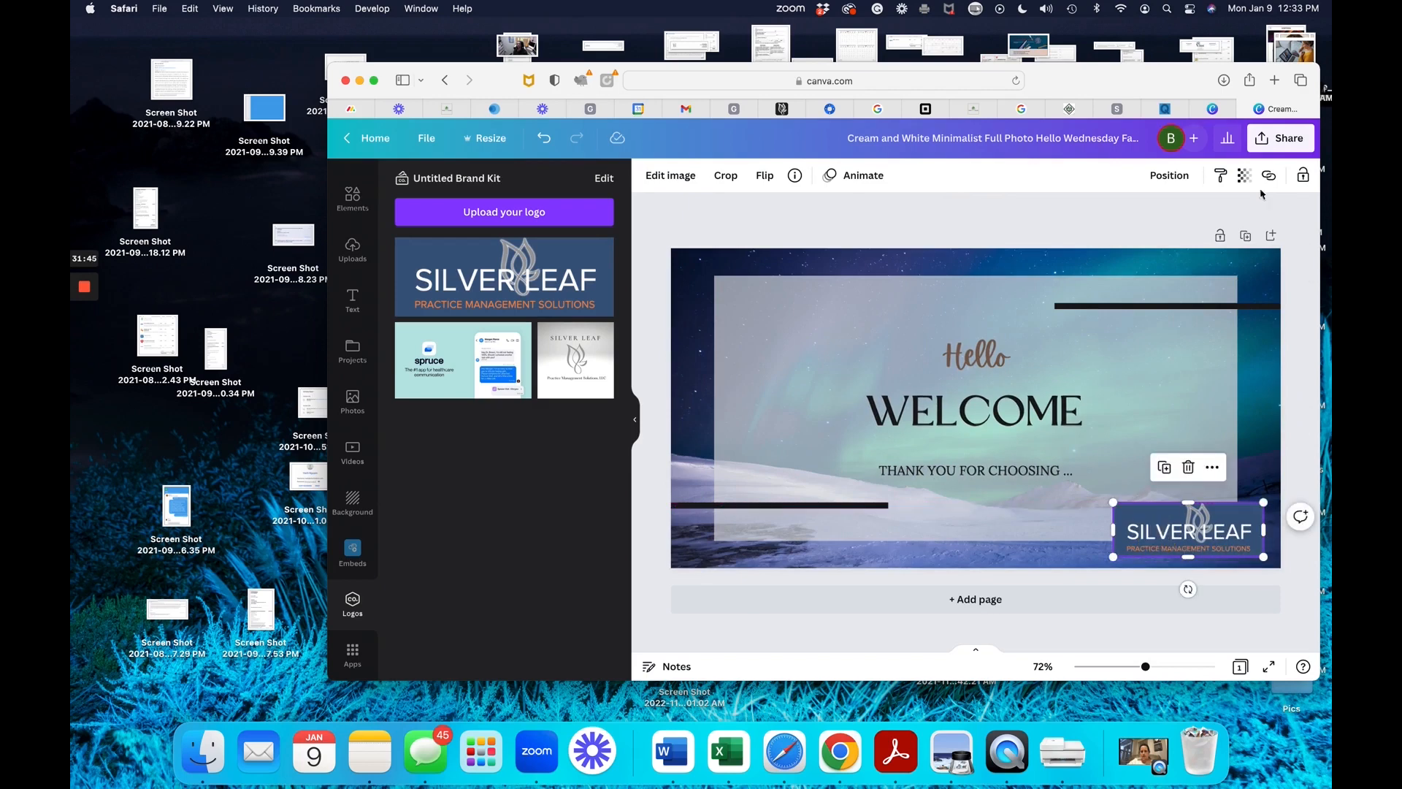
pyautogui.click(1086, 217)
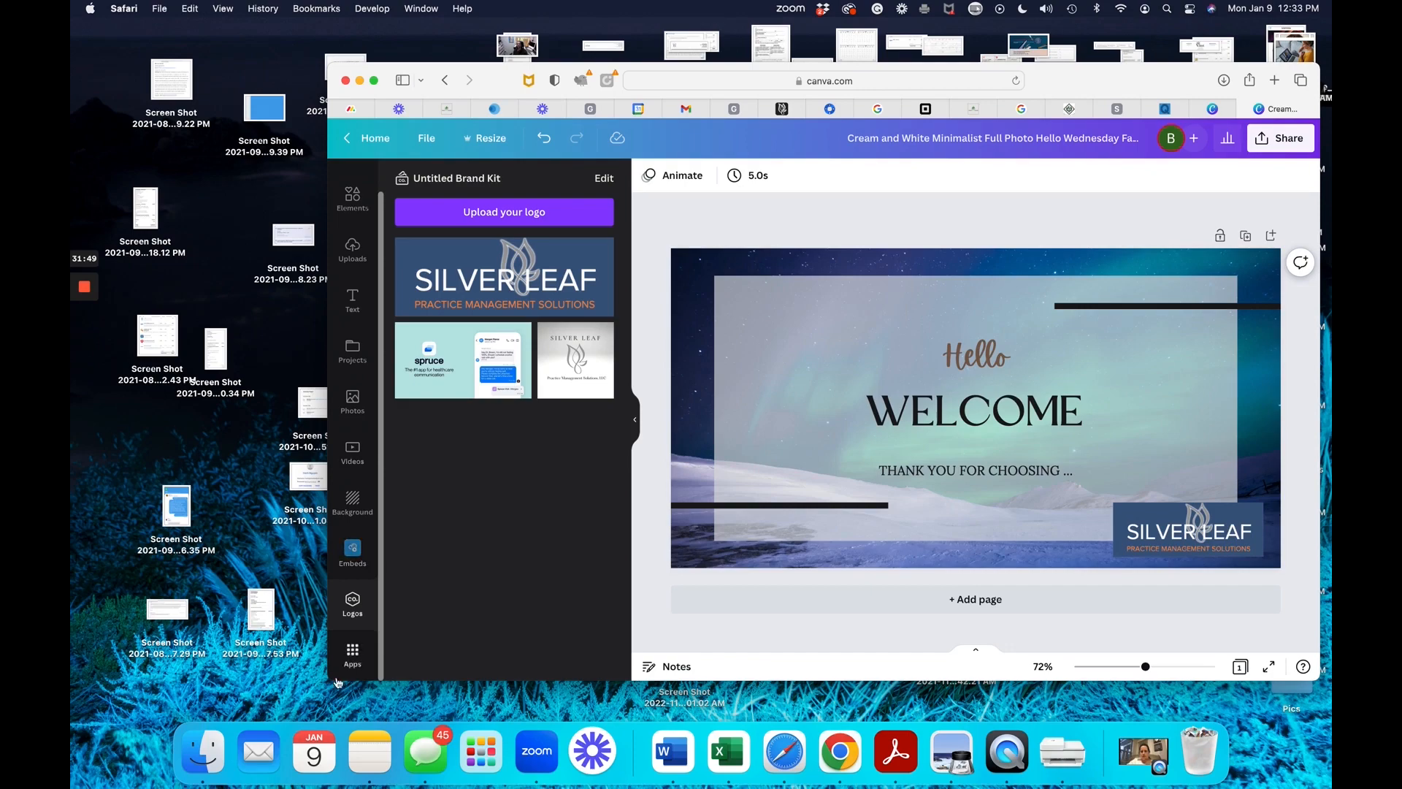
# Look through the available Canva apps and integrations.
pyautogui.click(353, 652)
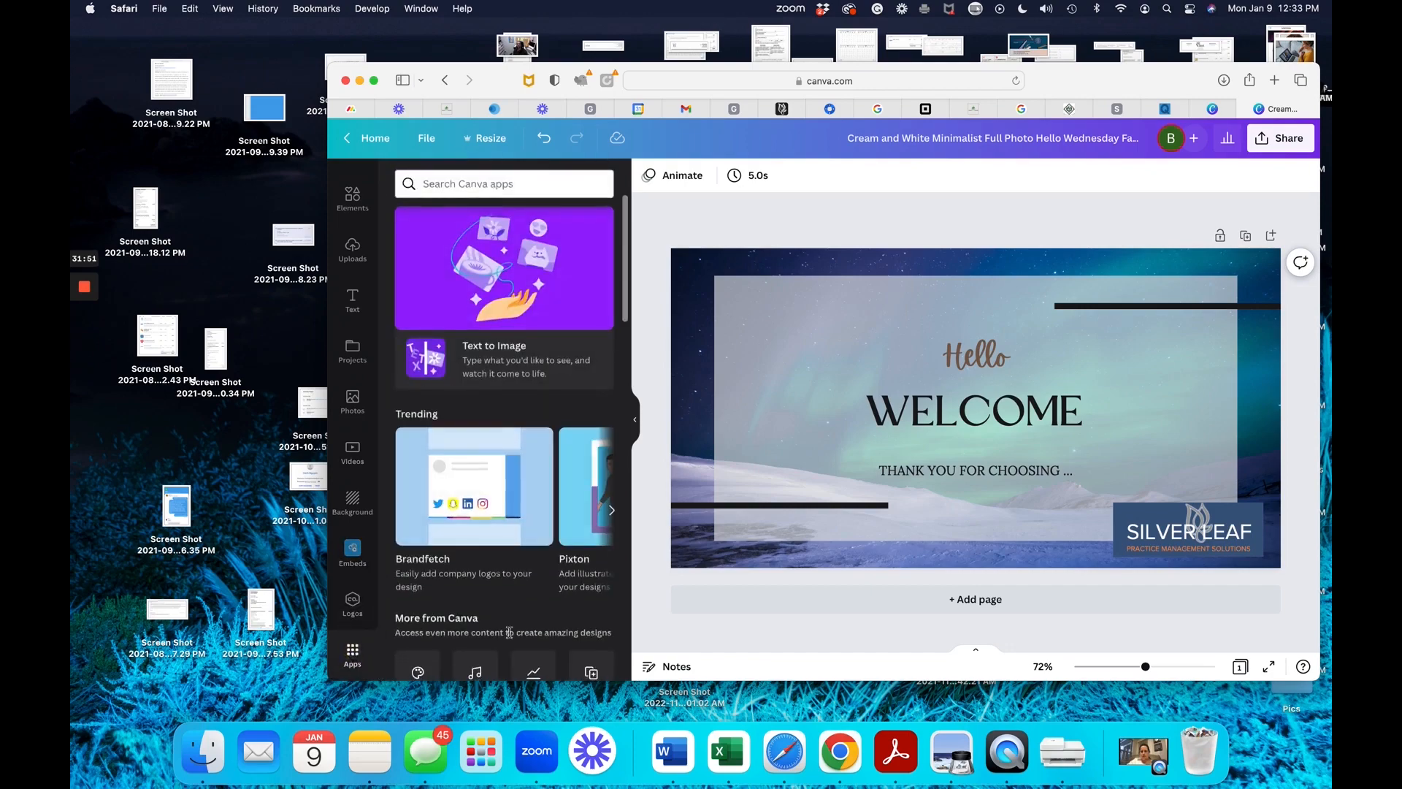
pyautogui.scroll(-5, 509, 631)
pyautogui.scroll(-3, 509, 632)
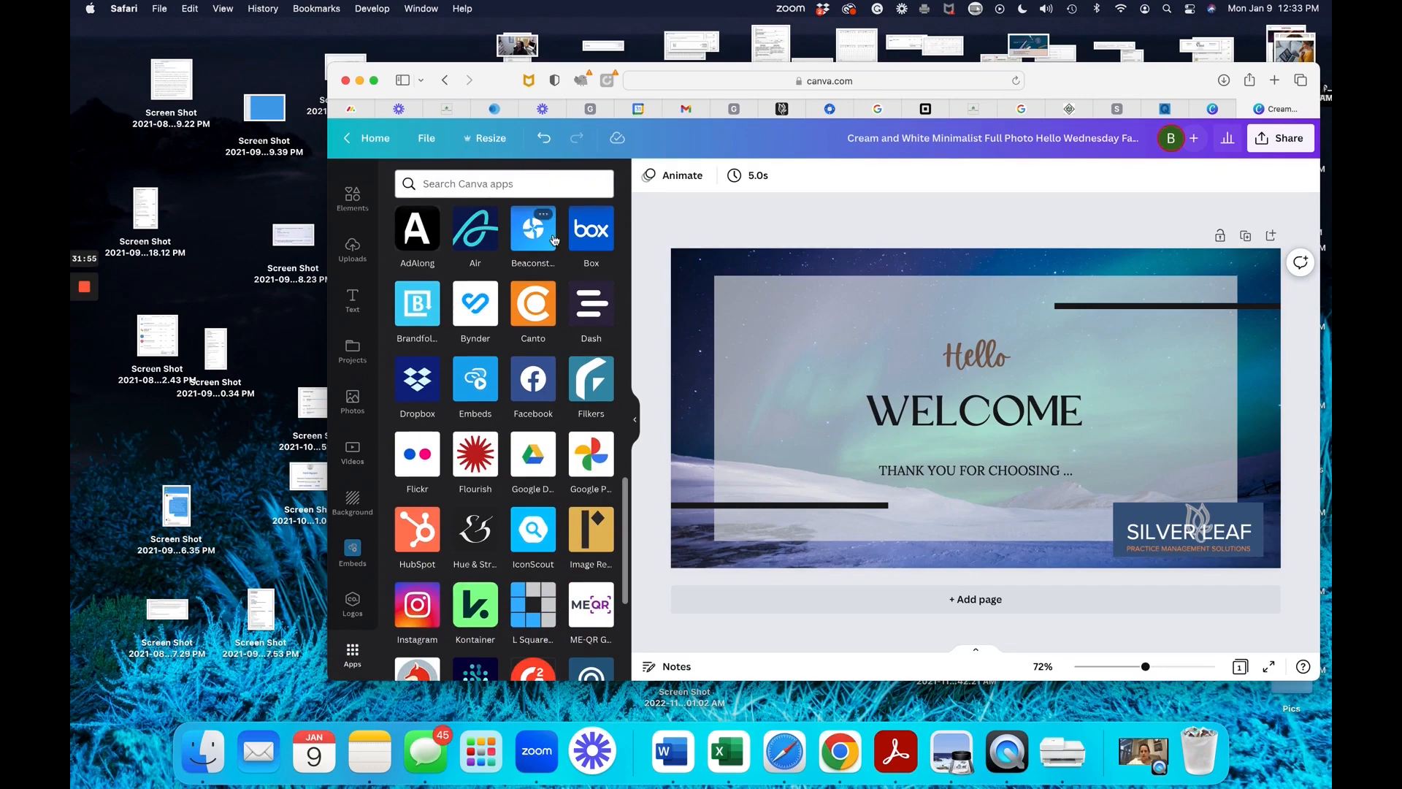
pyautogui.scroll(8, 511, 365)
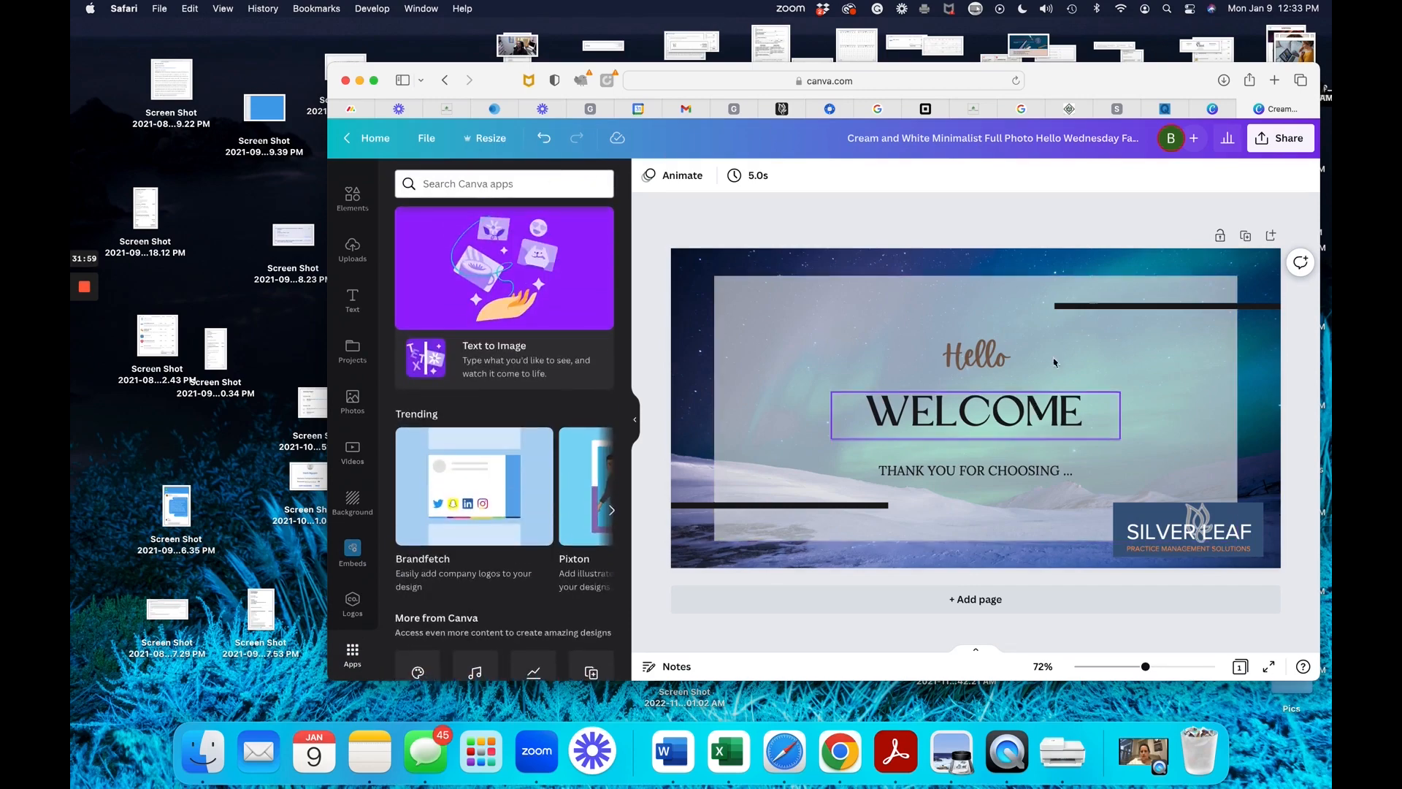
# Download the welcome design as a PNG at size 1.
pyautogui.click(1291, 139)
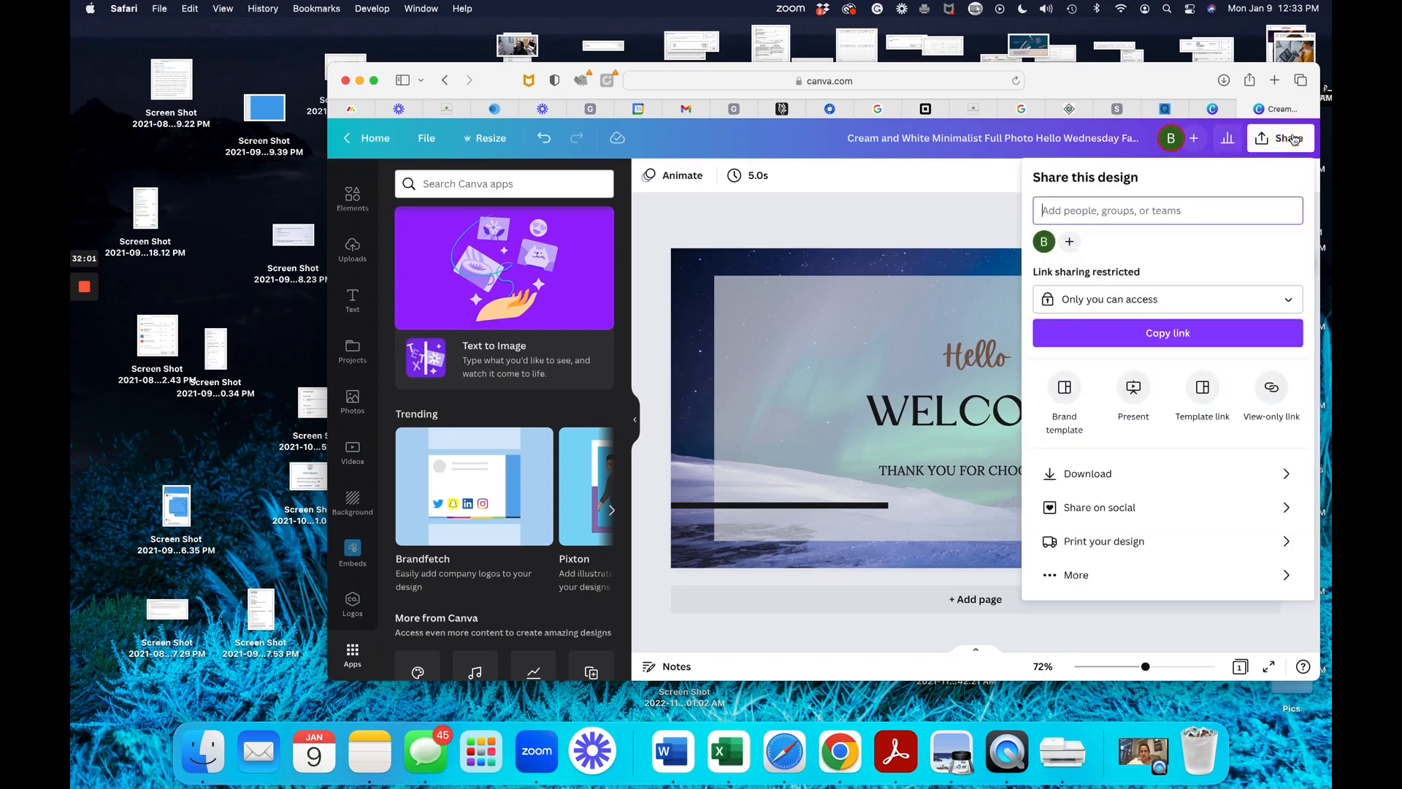
pyautogui.click(1100, 480)
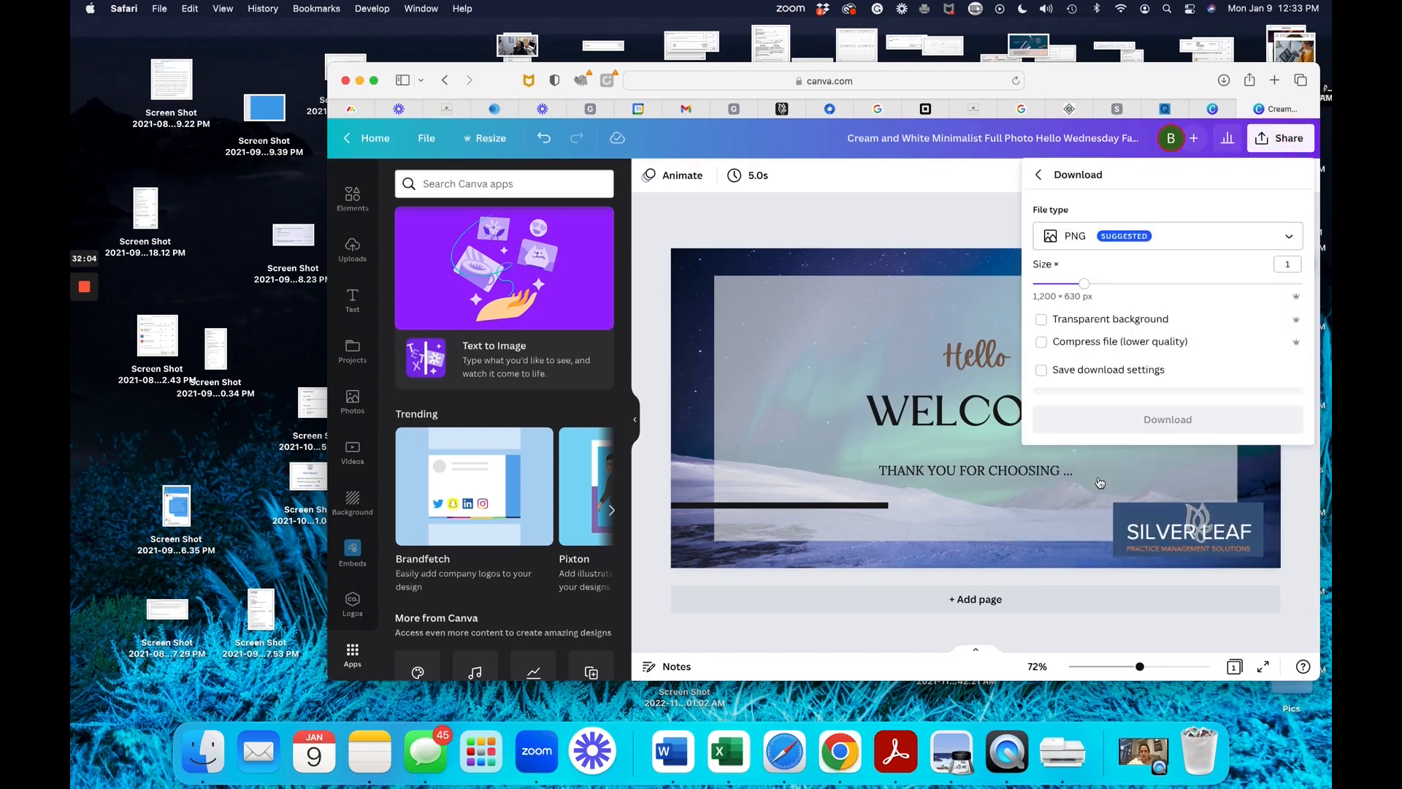
pyautogui.click(1172, 242)
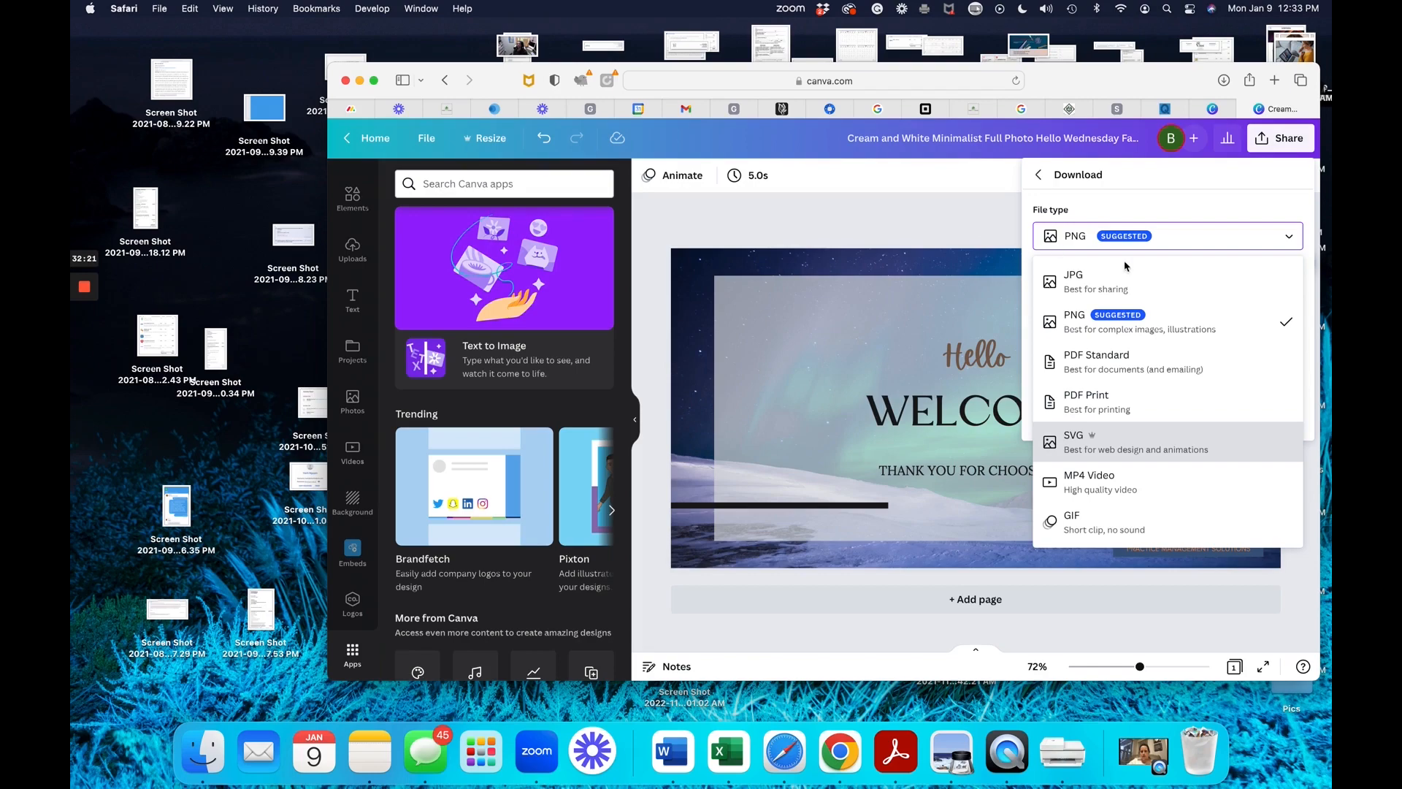
pyautogui.click(1132, 325)
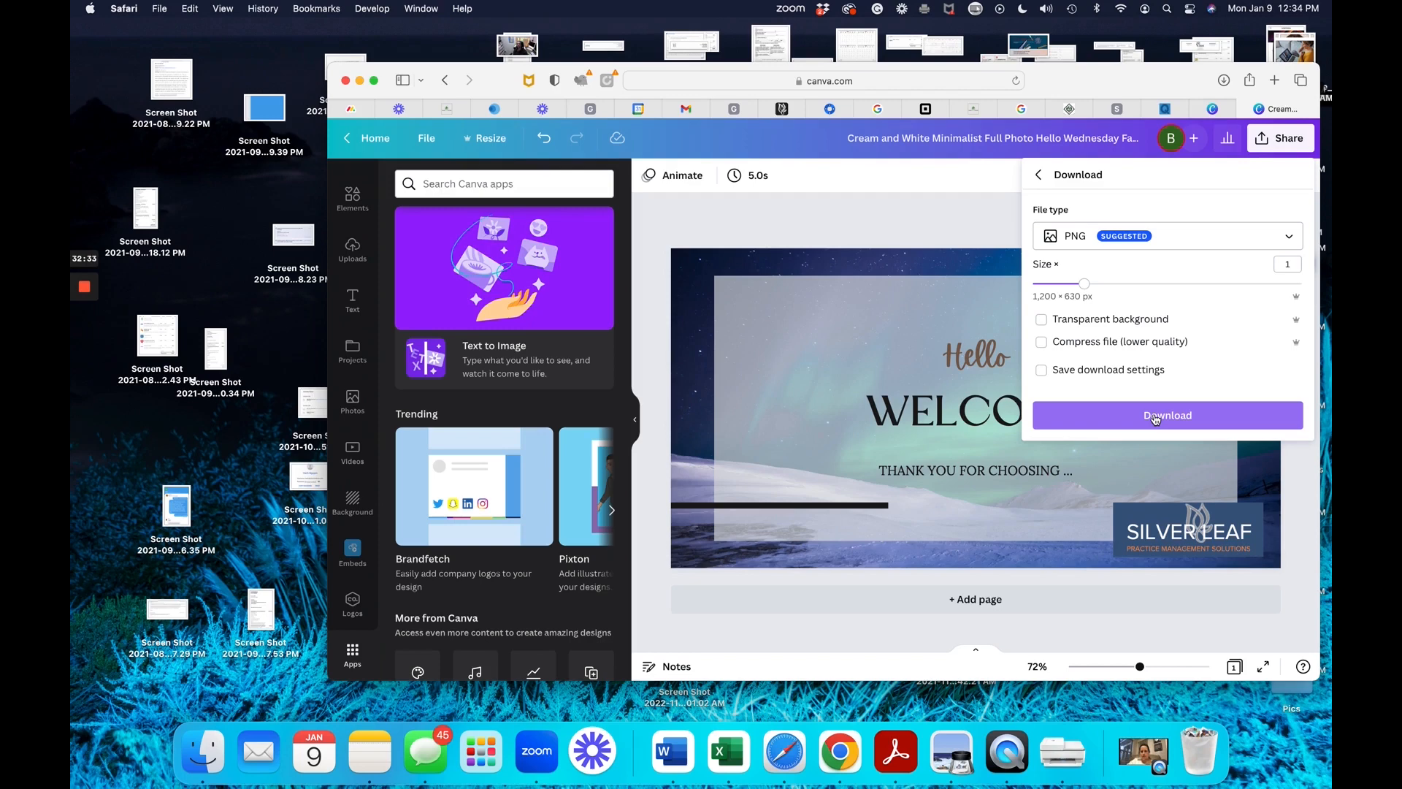
pyautogui.click(1156, 417)
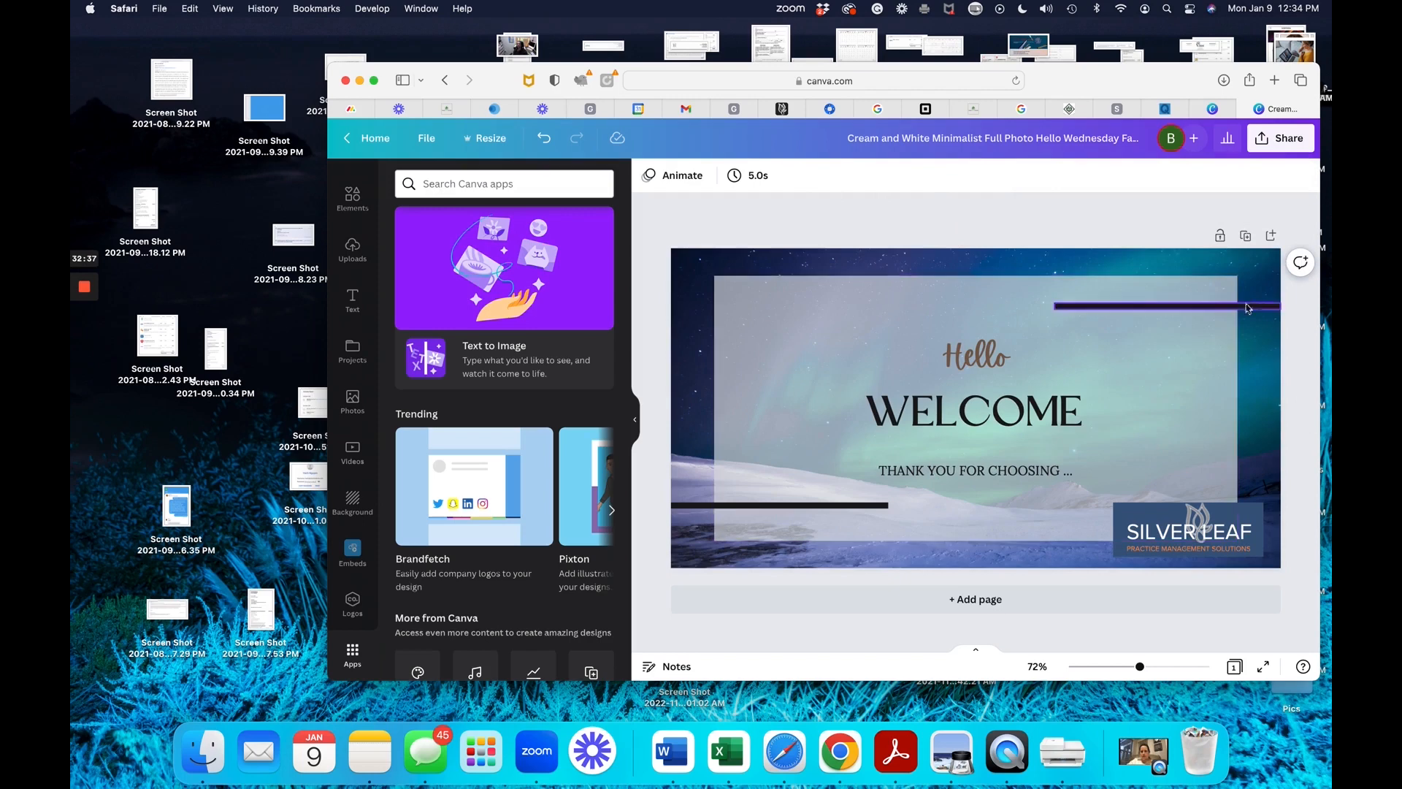
pyautogui.click(1142, 479)
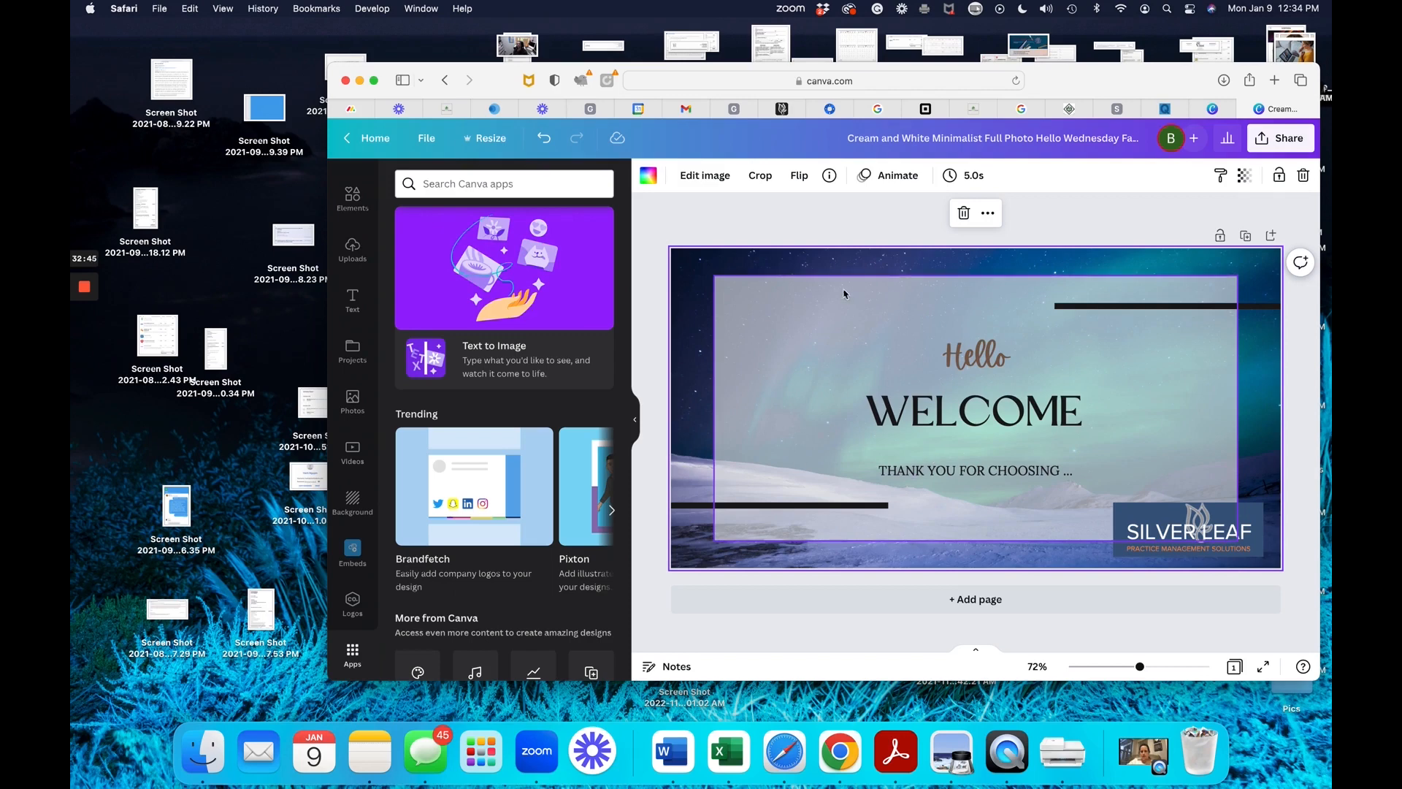
# Return to the Canva home page and look through the suggested design types and recent designs.
pyautogui.click(367, 142)
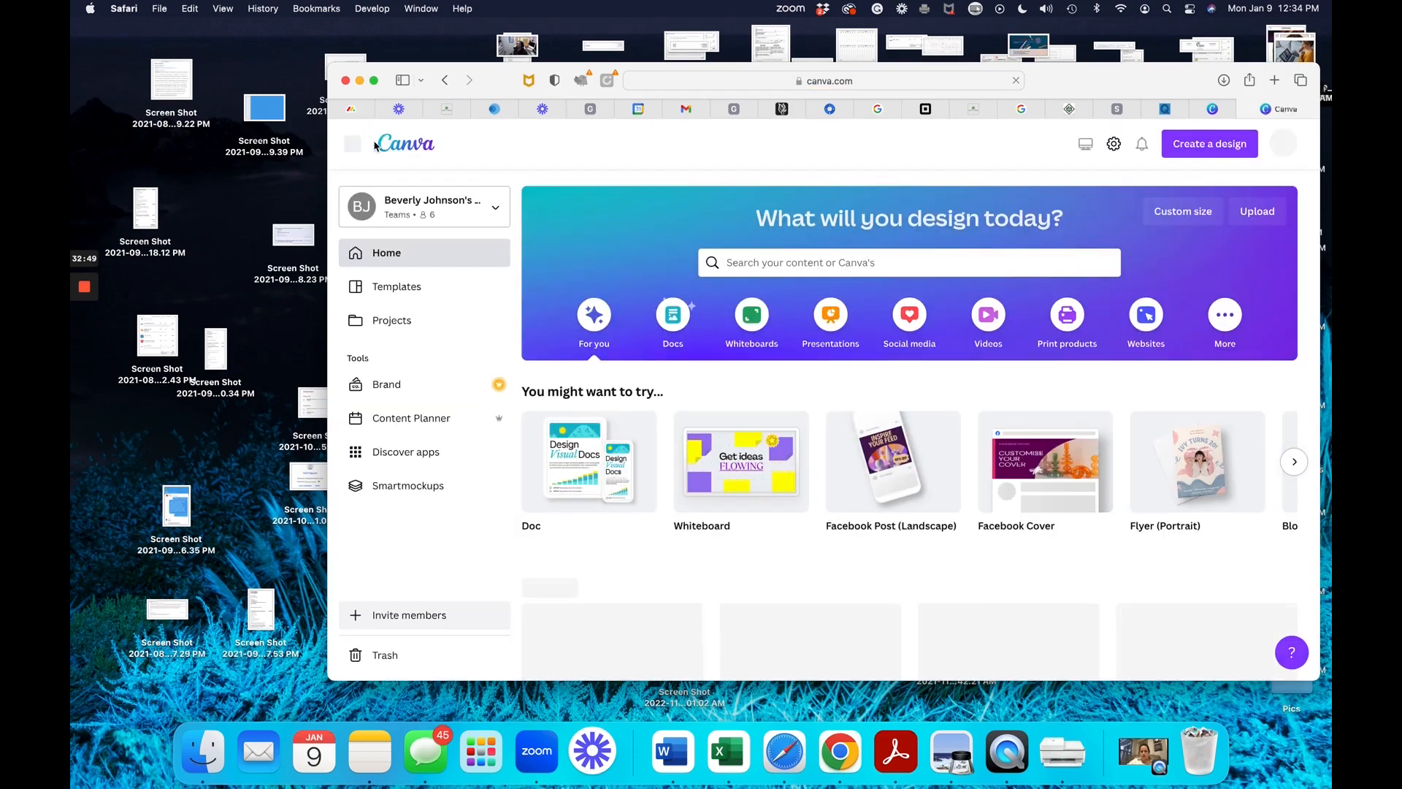
pyautogui.scroll(-3, 831, 441)
pyautogui.scroll(-3, 830, 441)
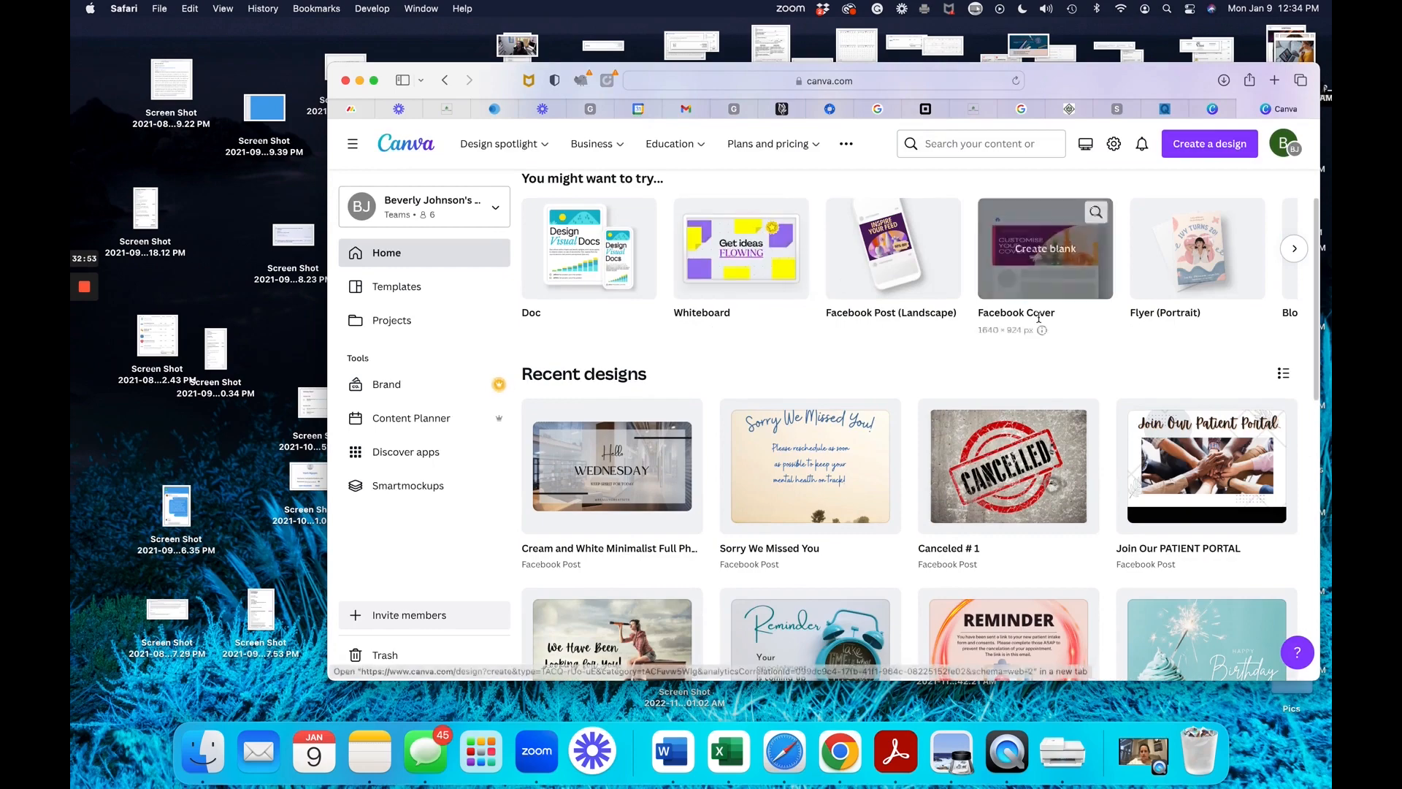
pyautogui.hscroll(2, 1074, 294)
pyautogui.hscroll(5, 1074, 294)
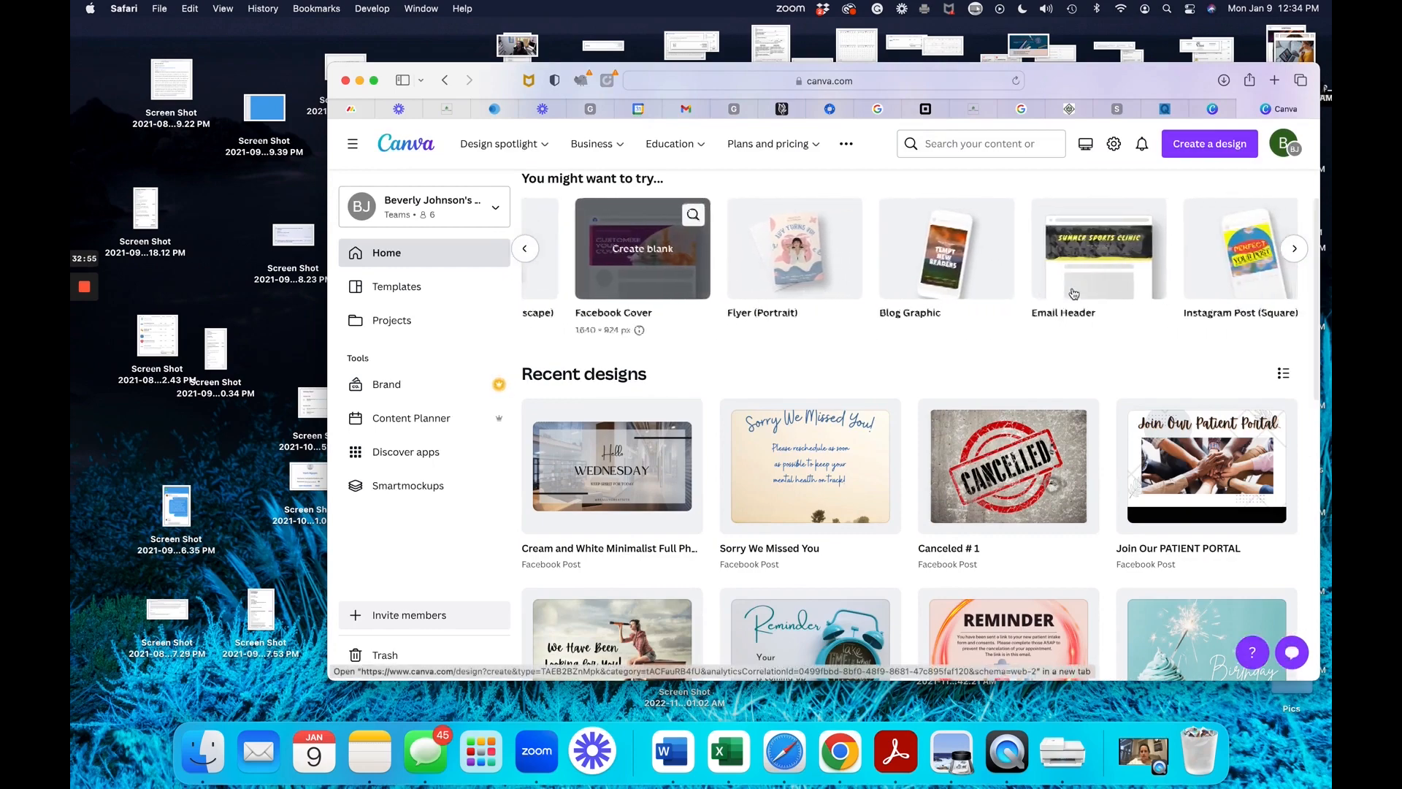
pyautogui.hscroll(5, 1054, 291)
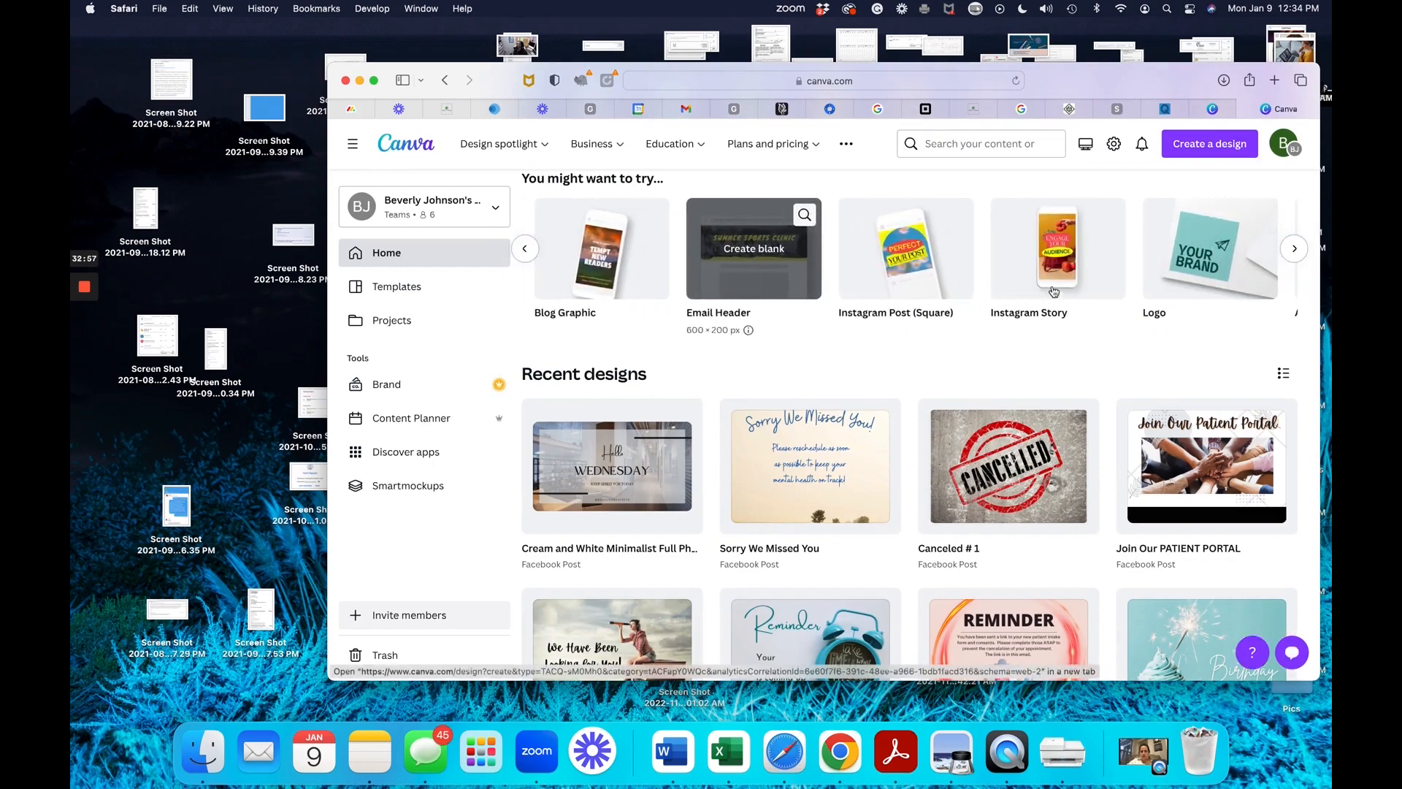
pyautogui.hscroll(1, 1053, 292)
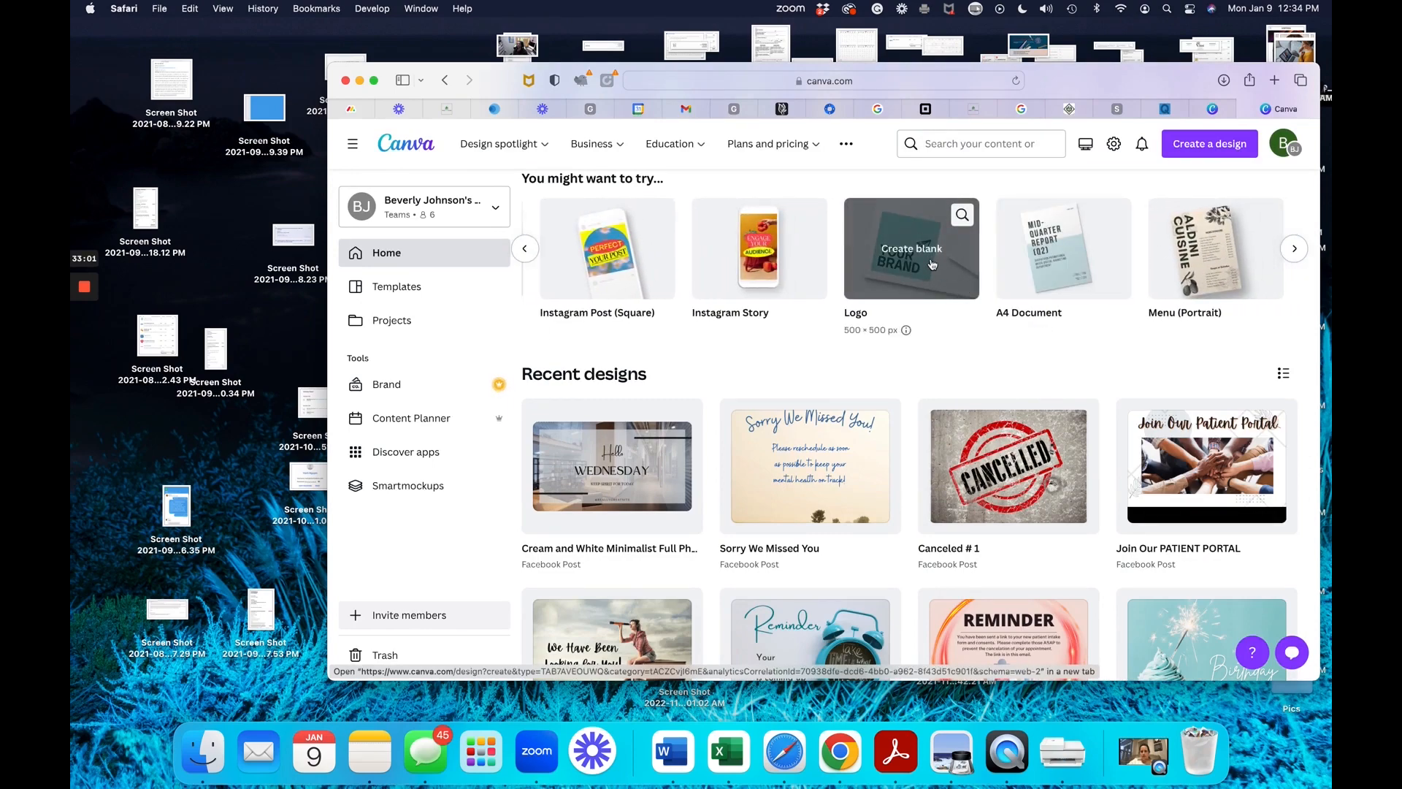
pyautogui.hscroll(4, 1059, 292)
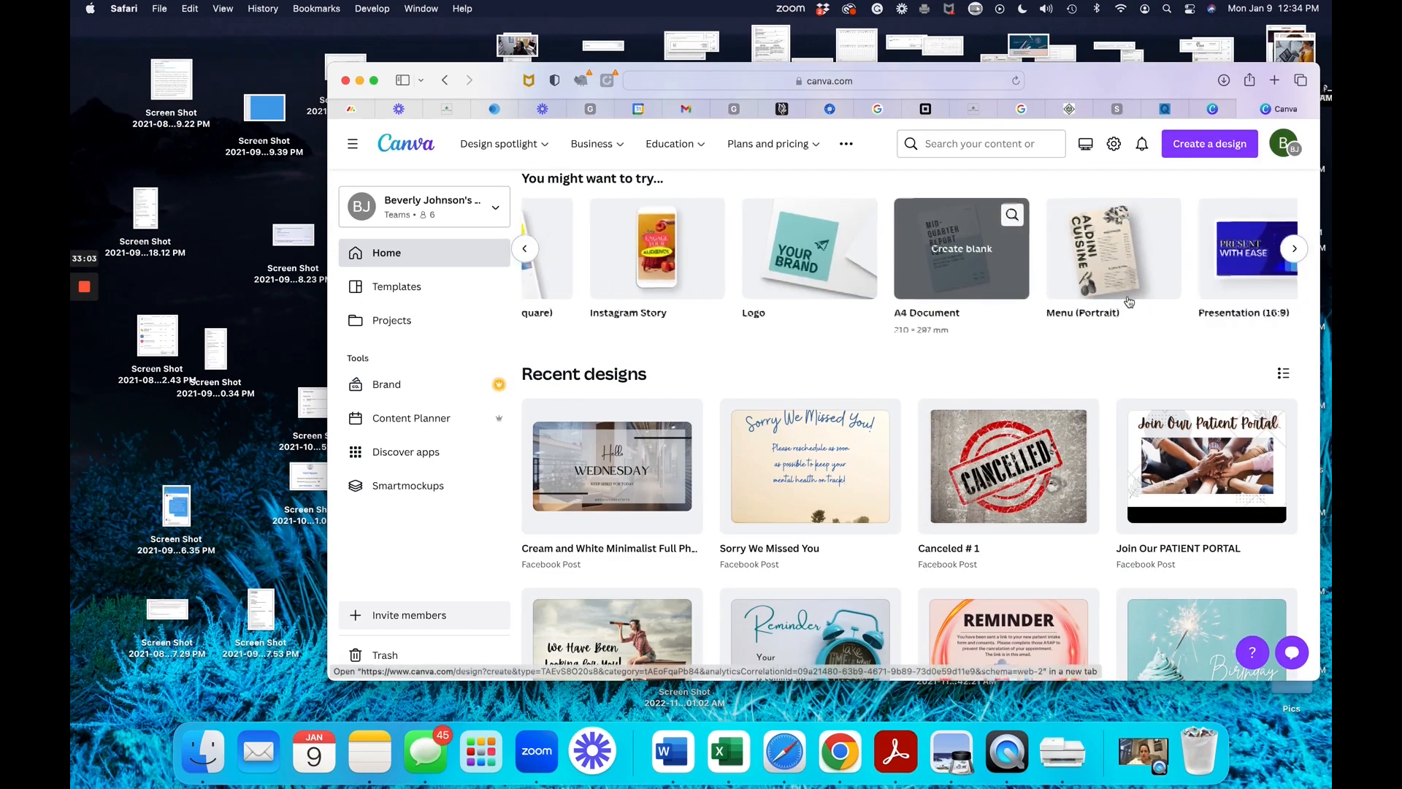
pyautogui.hscroll(3, 1129, 301)
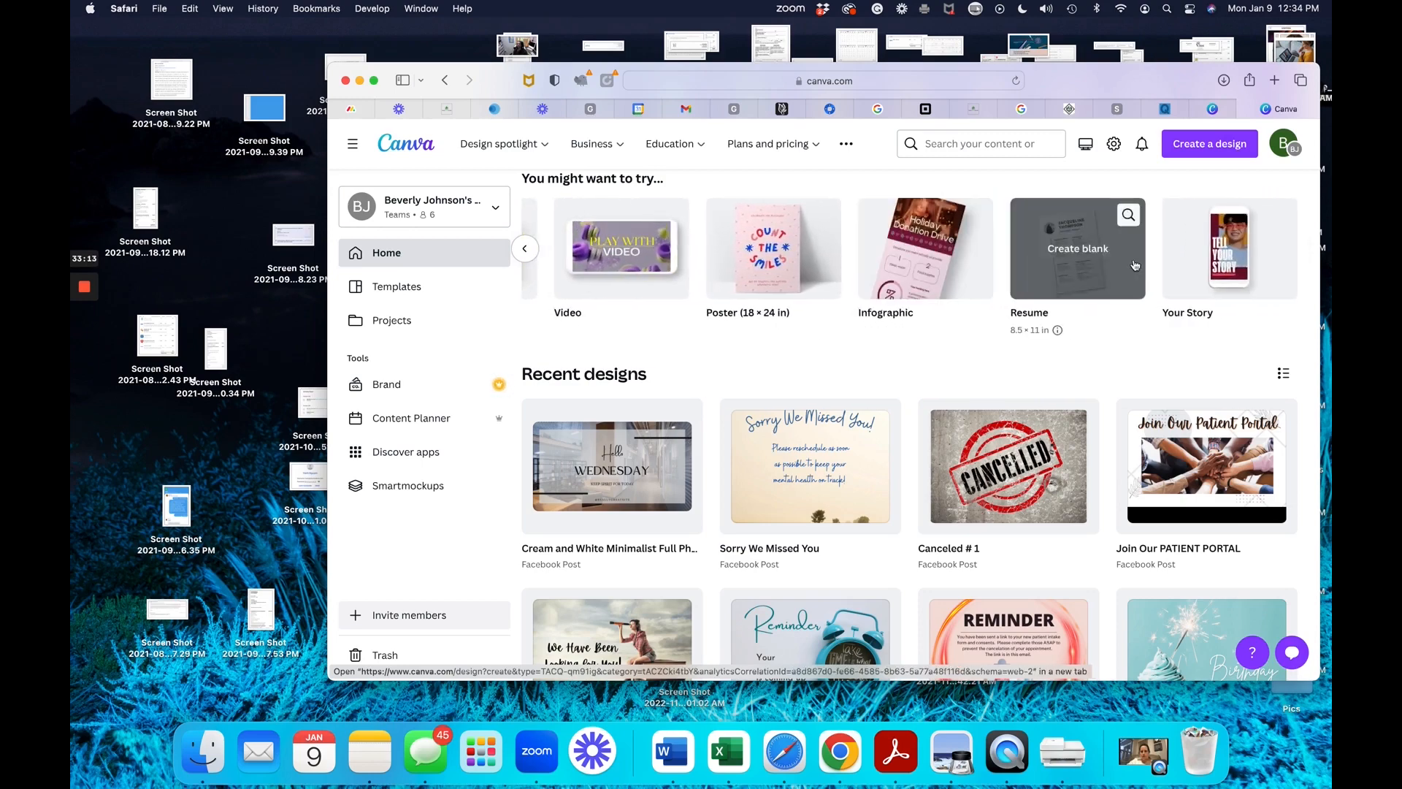
# Look through the recent Canva designs, including the reminder, missed-appointment and birthday images and the EHR memes.
pyautogui.scroll(-3, 756, 379)
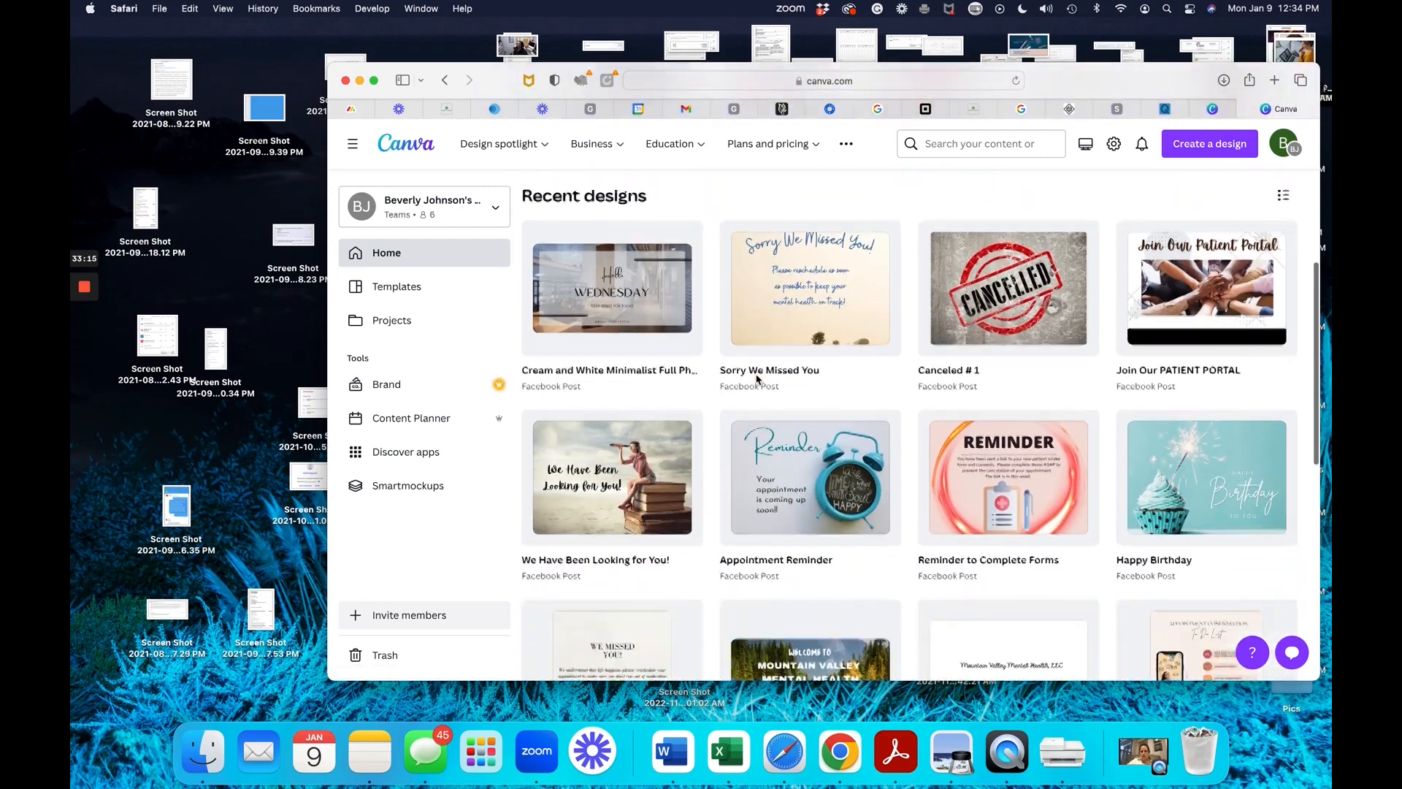
pyautogui.scroll(-1, 757, 379)
pyautogui.scroll(1, 757, 379)
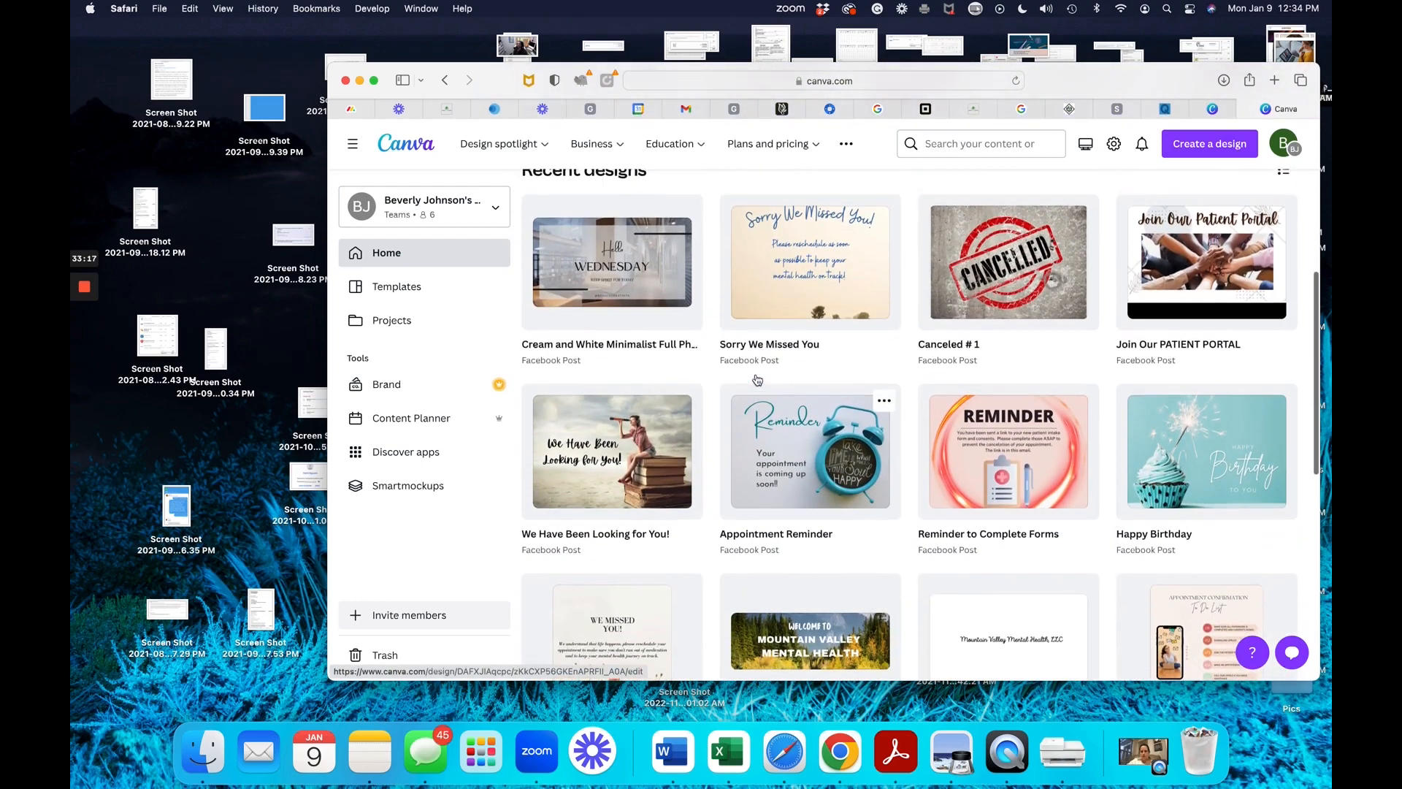
pyautogui.scroll(-6, 758, 379)
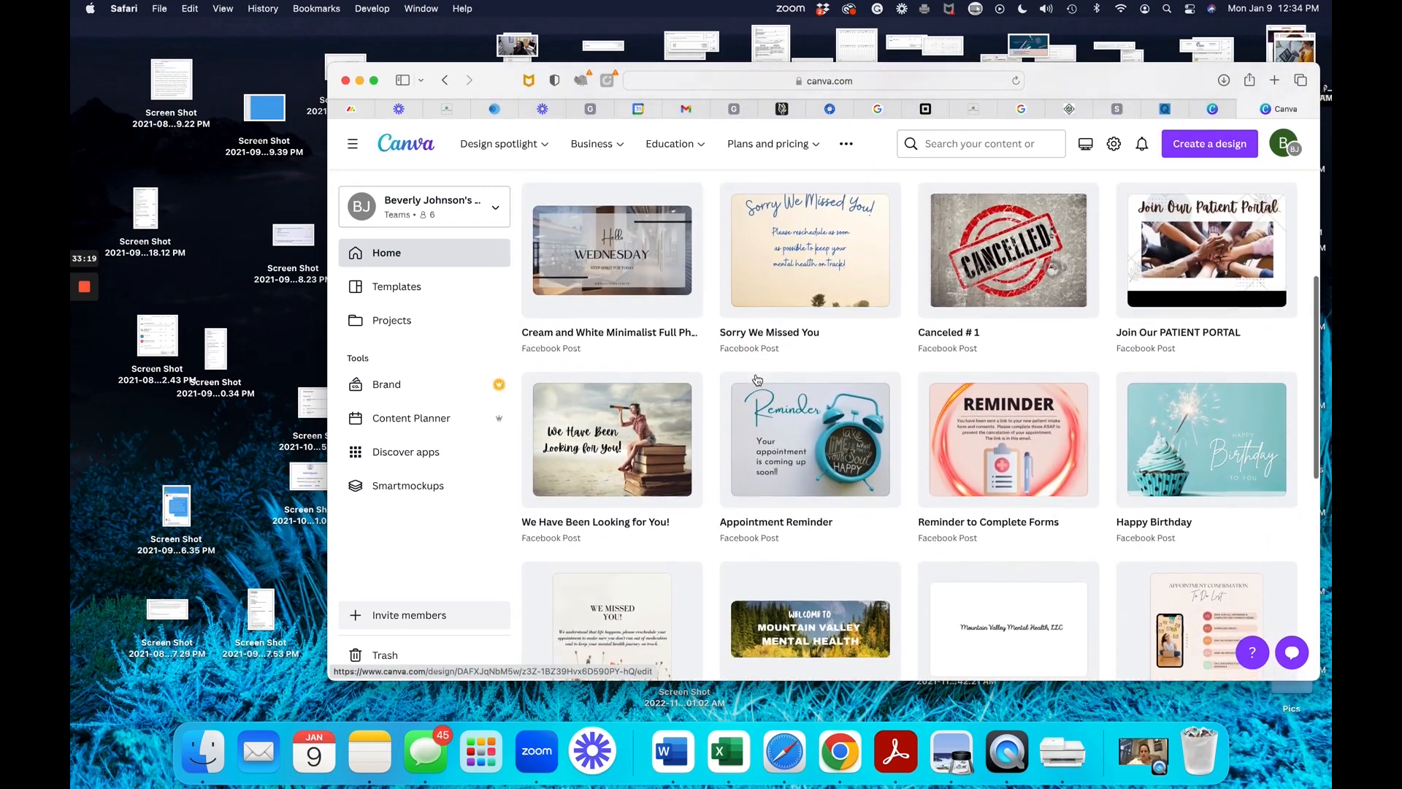
pyautogui.scroll(-4, 757, 379)
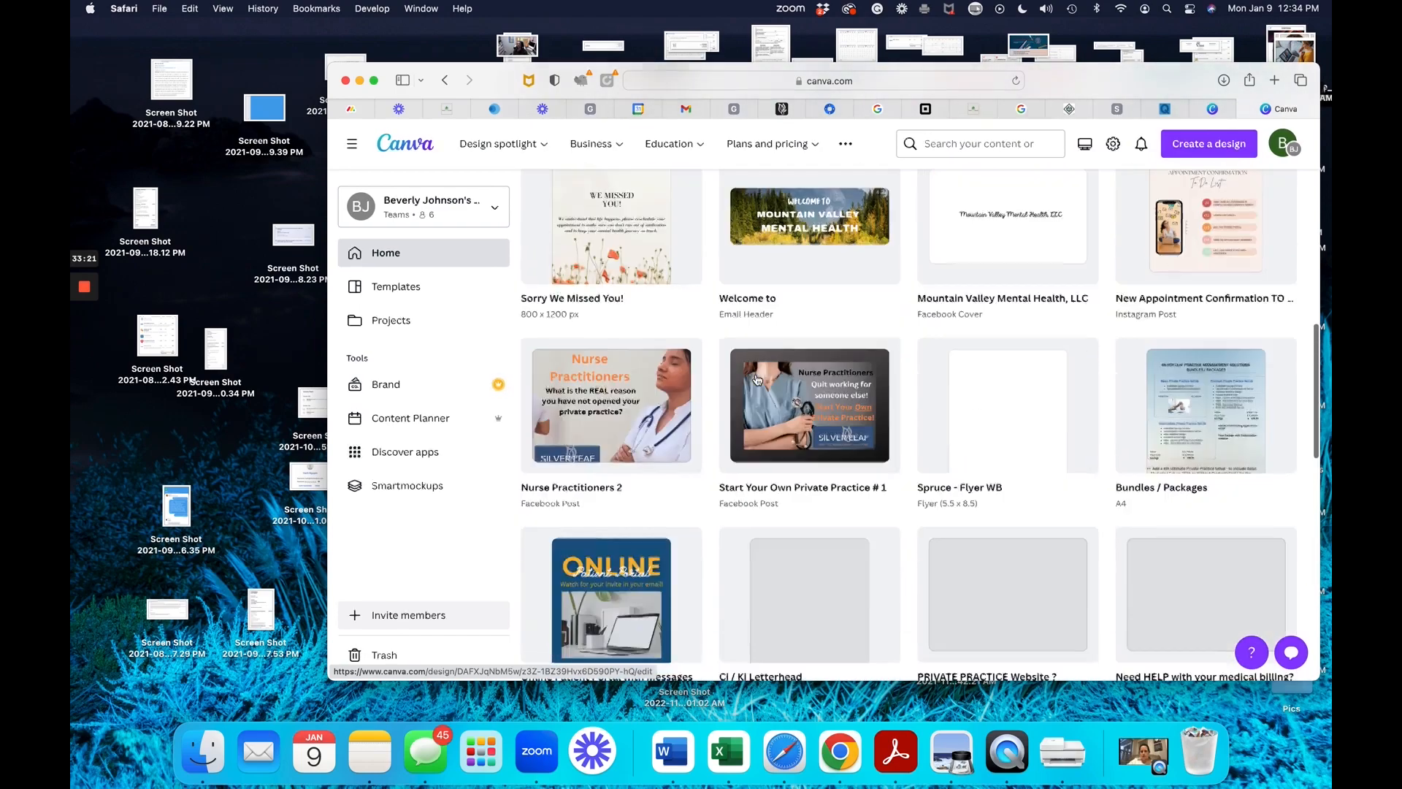
pyautogui.scroll(-10, 812, 443)
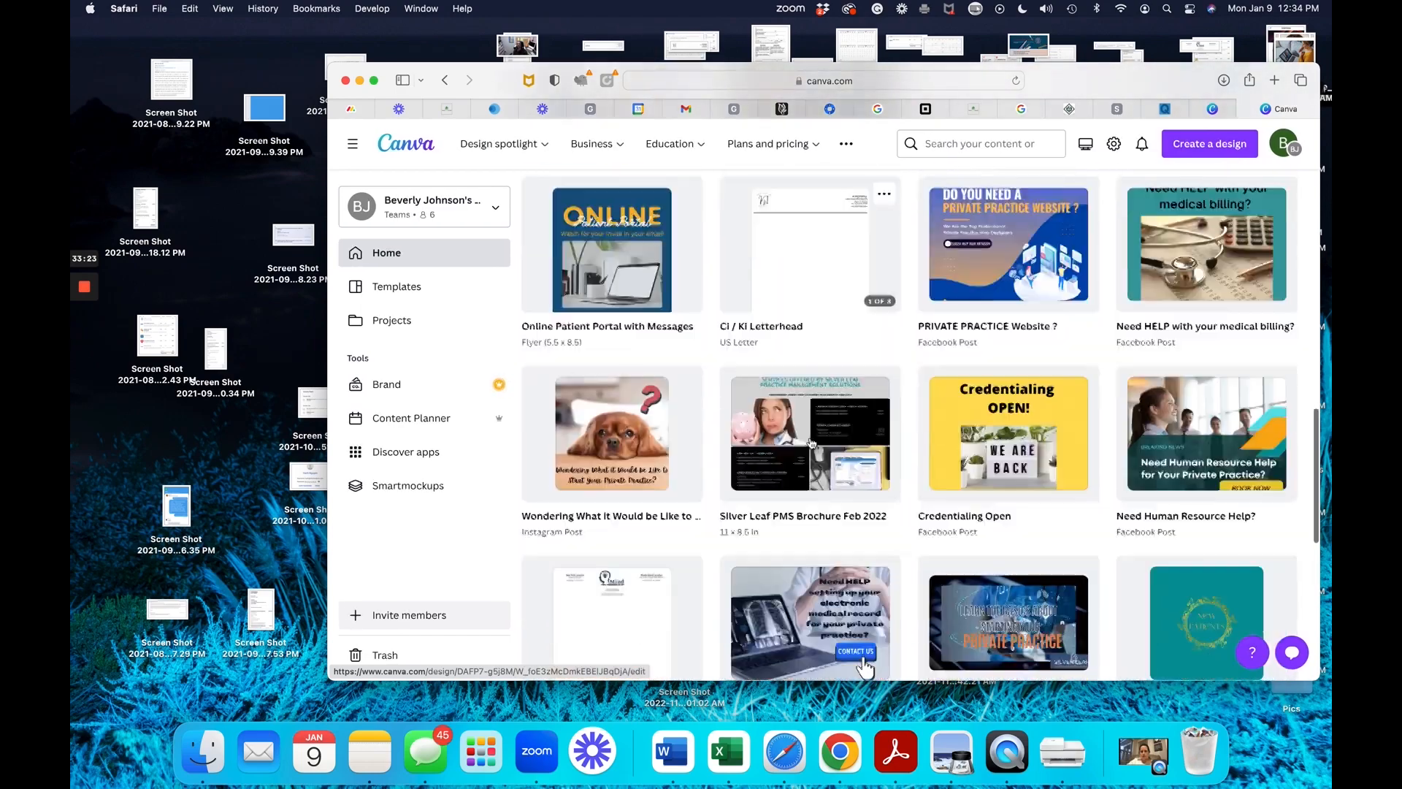
pyautogui.scroll(-8, 812, 443)
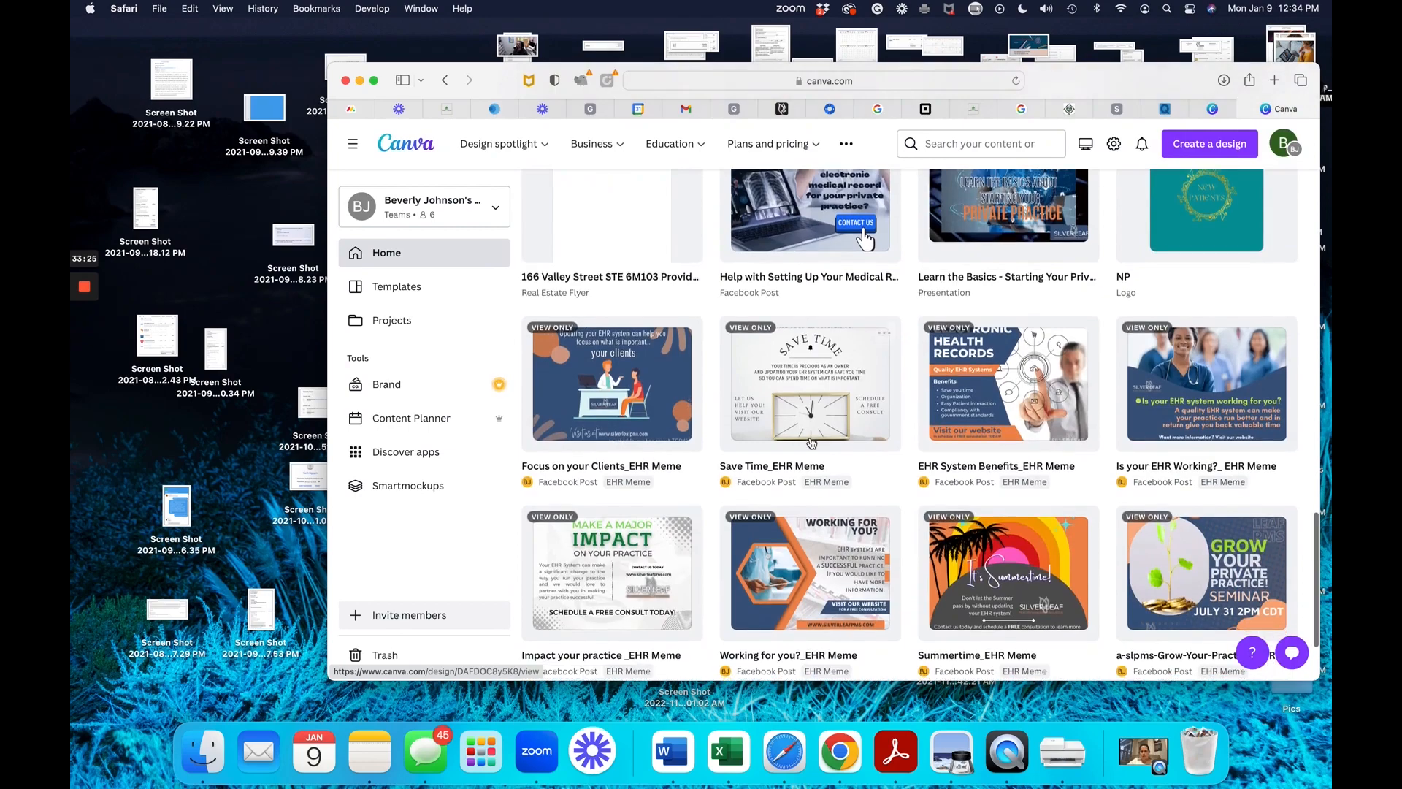
pyautogui.scroll(11, 811, 443)
pyautogui.scroll(15, 811, 443)
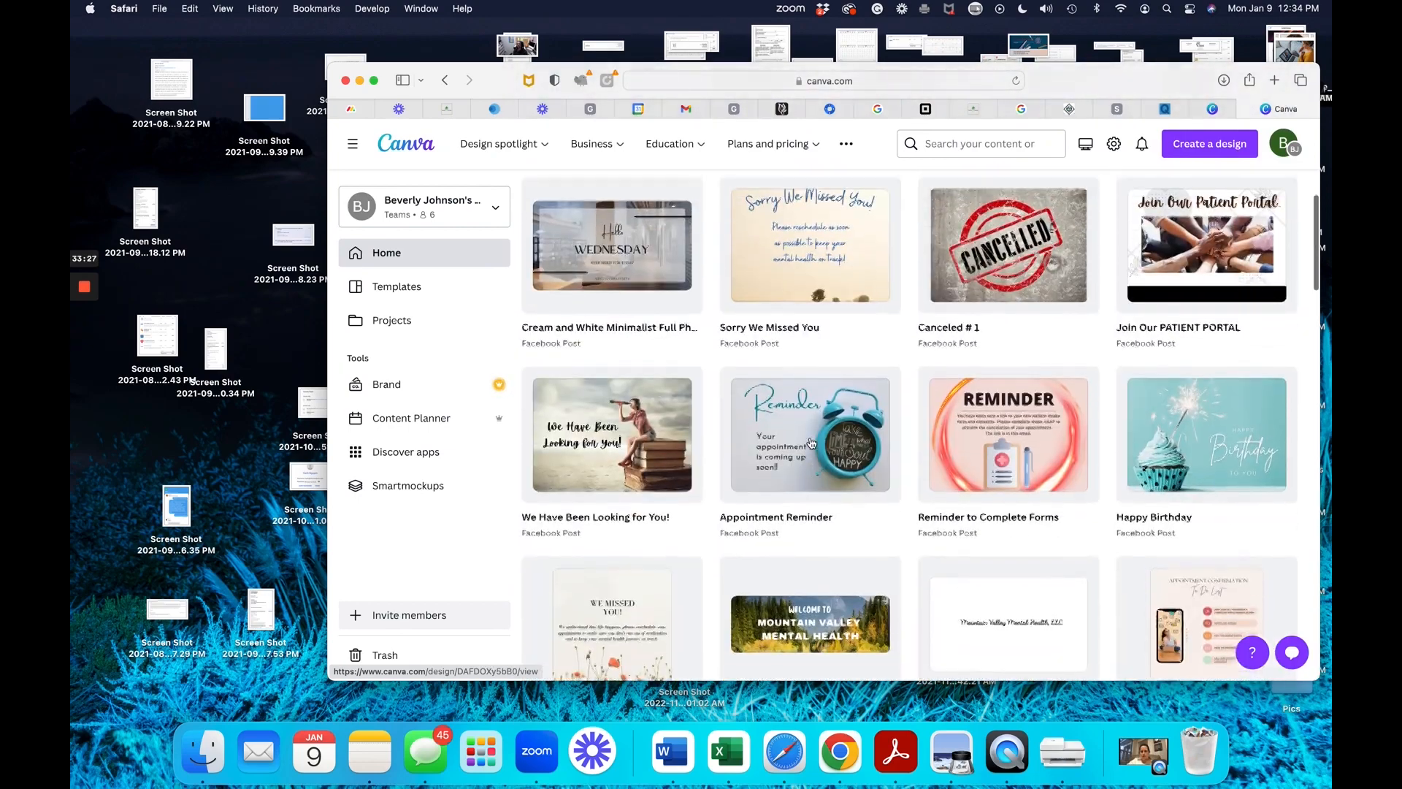
pyautogui.scroll(2, 811, 443)
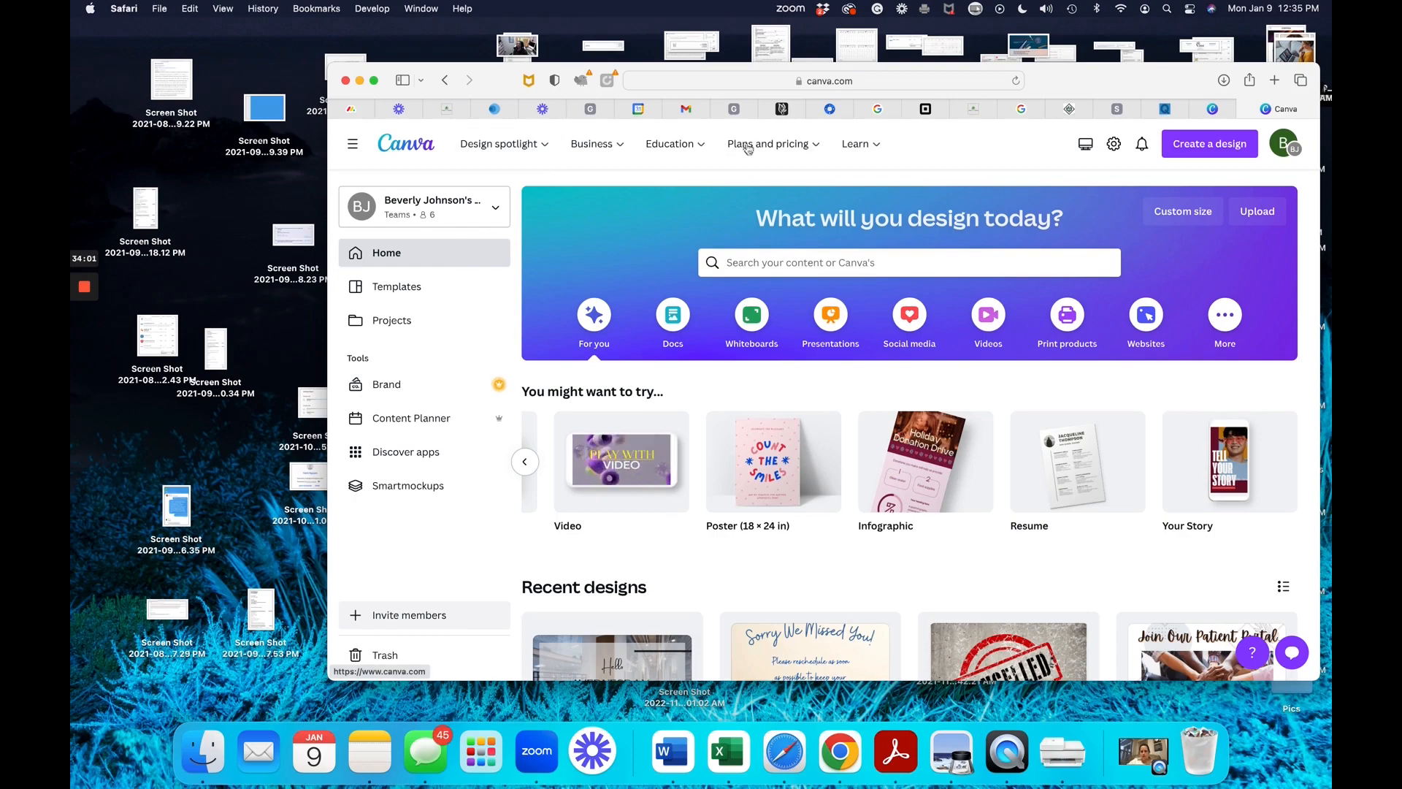
# Switch to the Silver Leaf website, open its appointment scheduling page and review the bookable service categories.
pyautogui.click(788, 113)
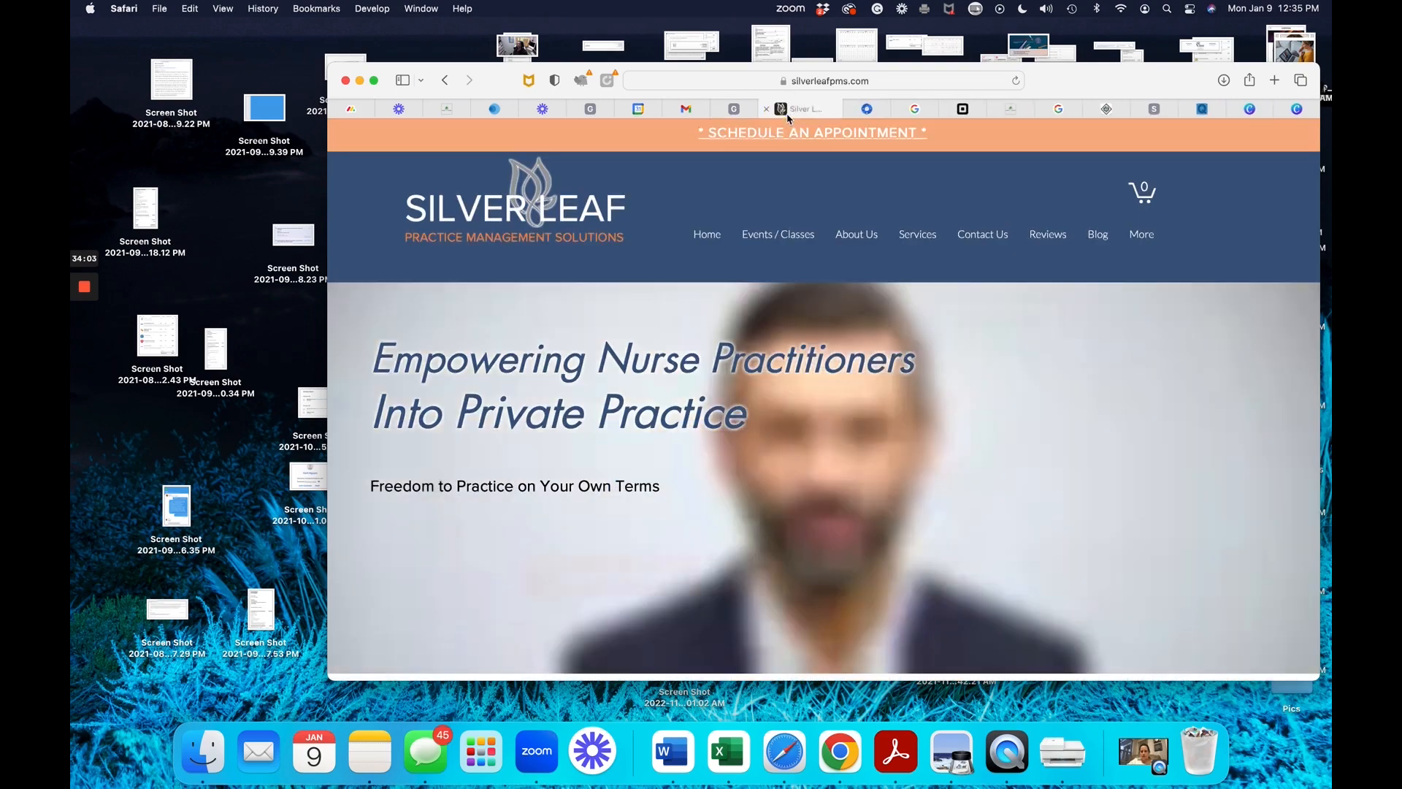
pyautogui.click(817, 135)
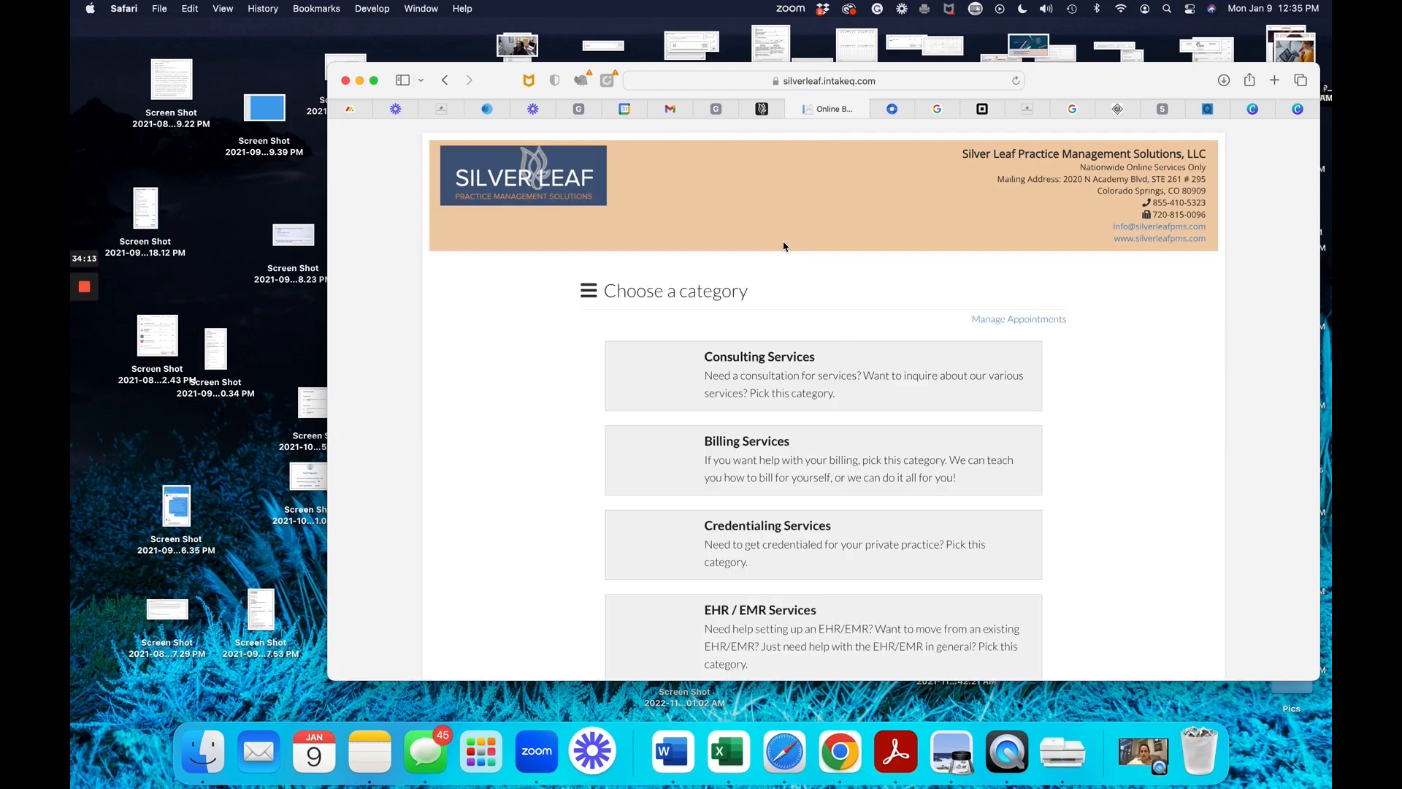
pyautogui.scroll(-2, 784, 246)
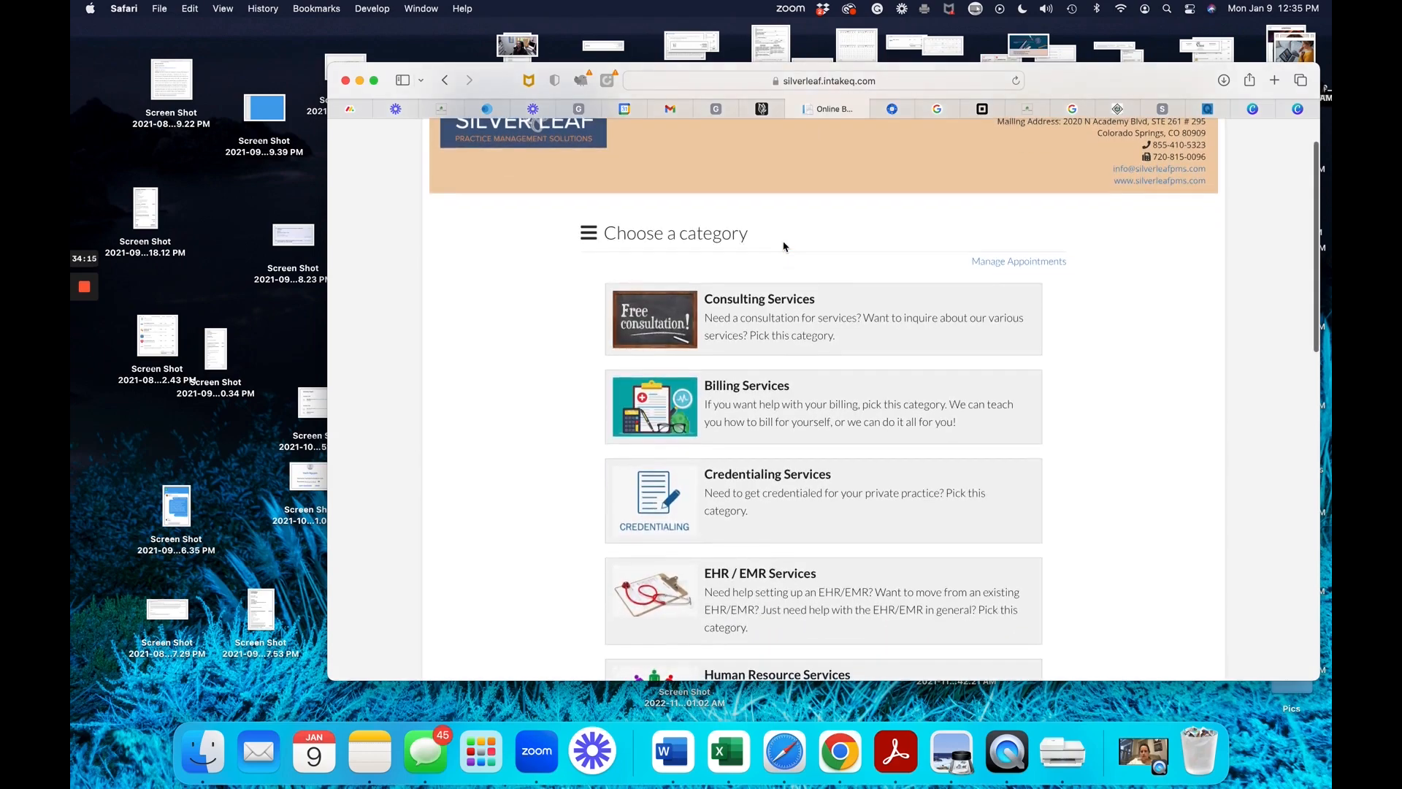
pyautogui.scroll(-2, 783, 246)
pyautogui.scroll(3, 784, 246)
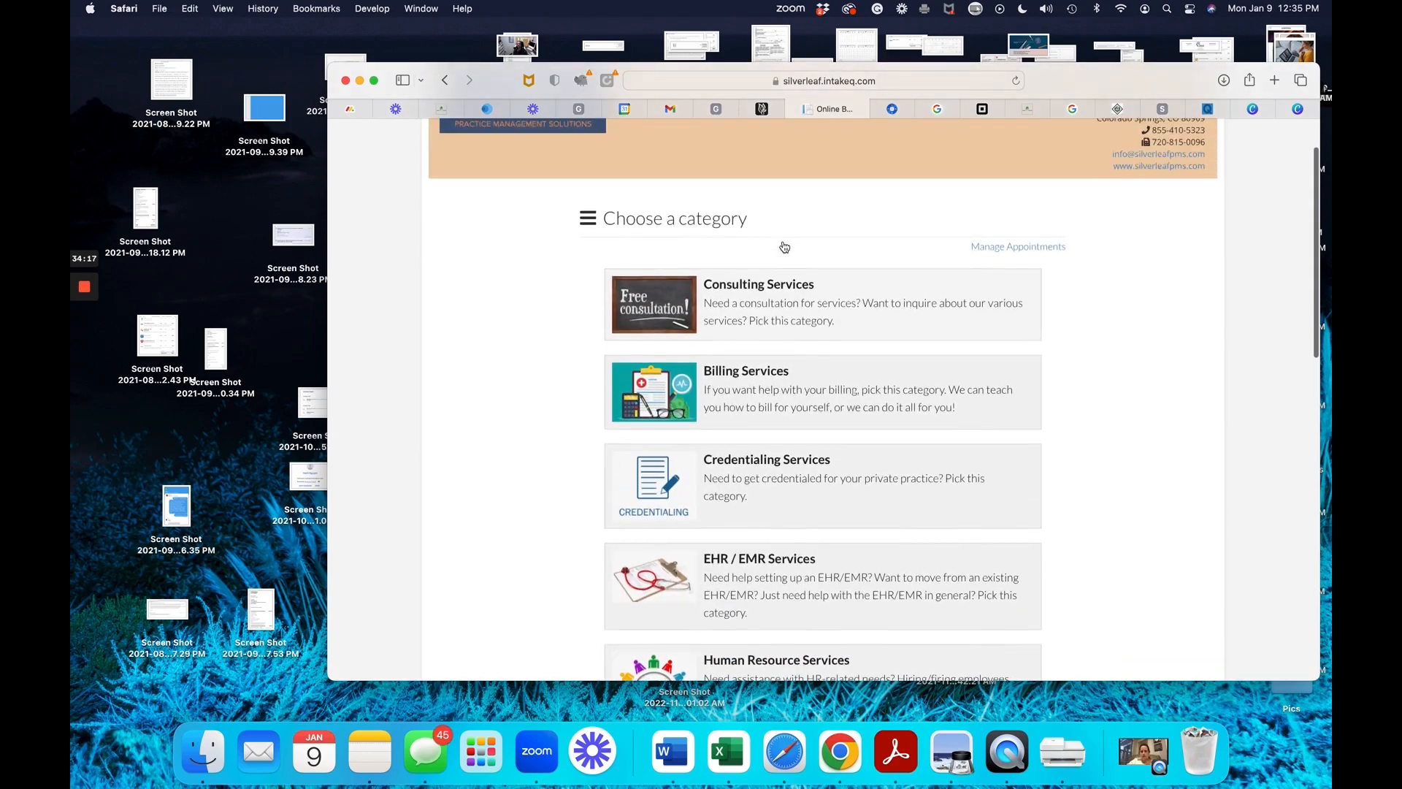
pyautogui.scroll(-4, 783, 246)
pyautogui.scroll(-10, 783, 247)
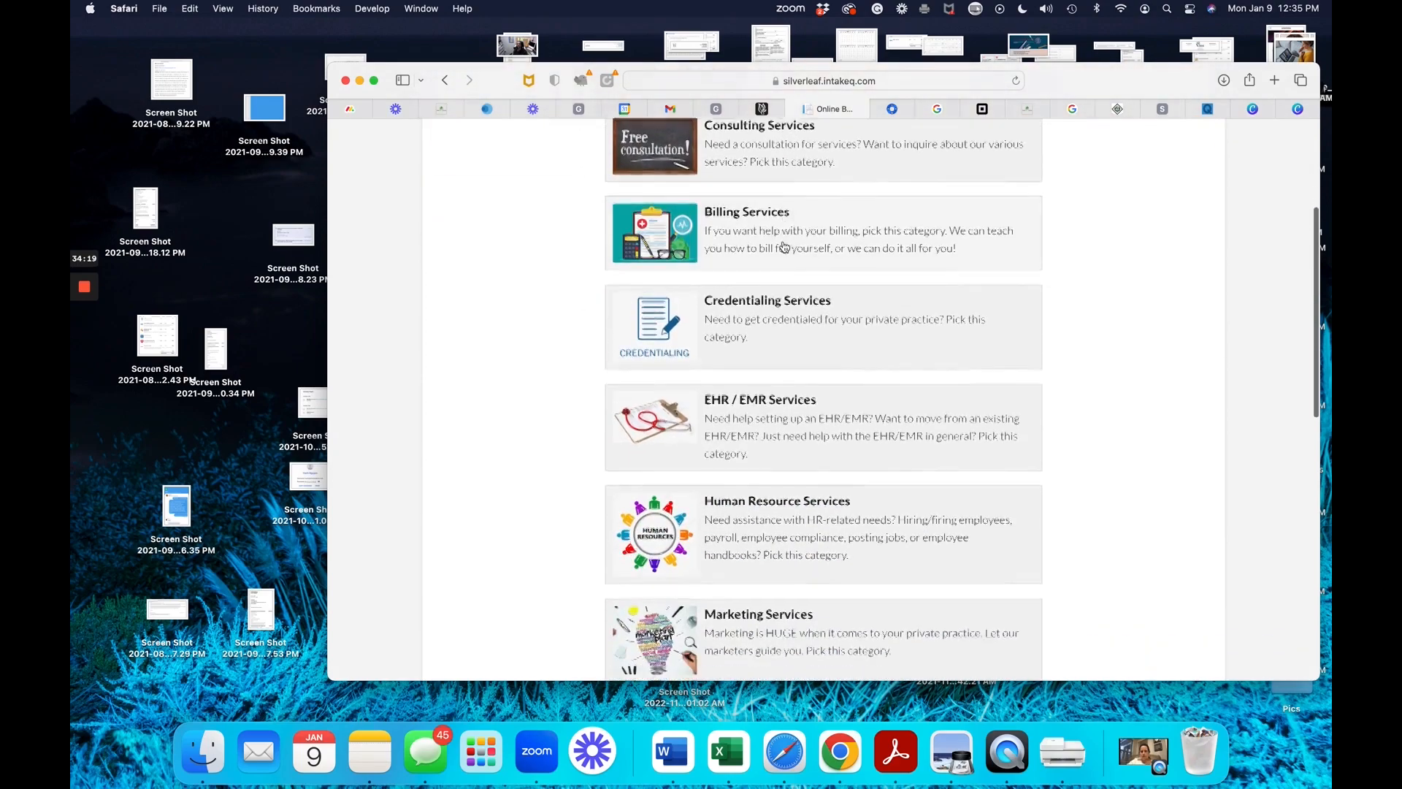
pyautogui.scroll(-10, 784, 246)
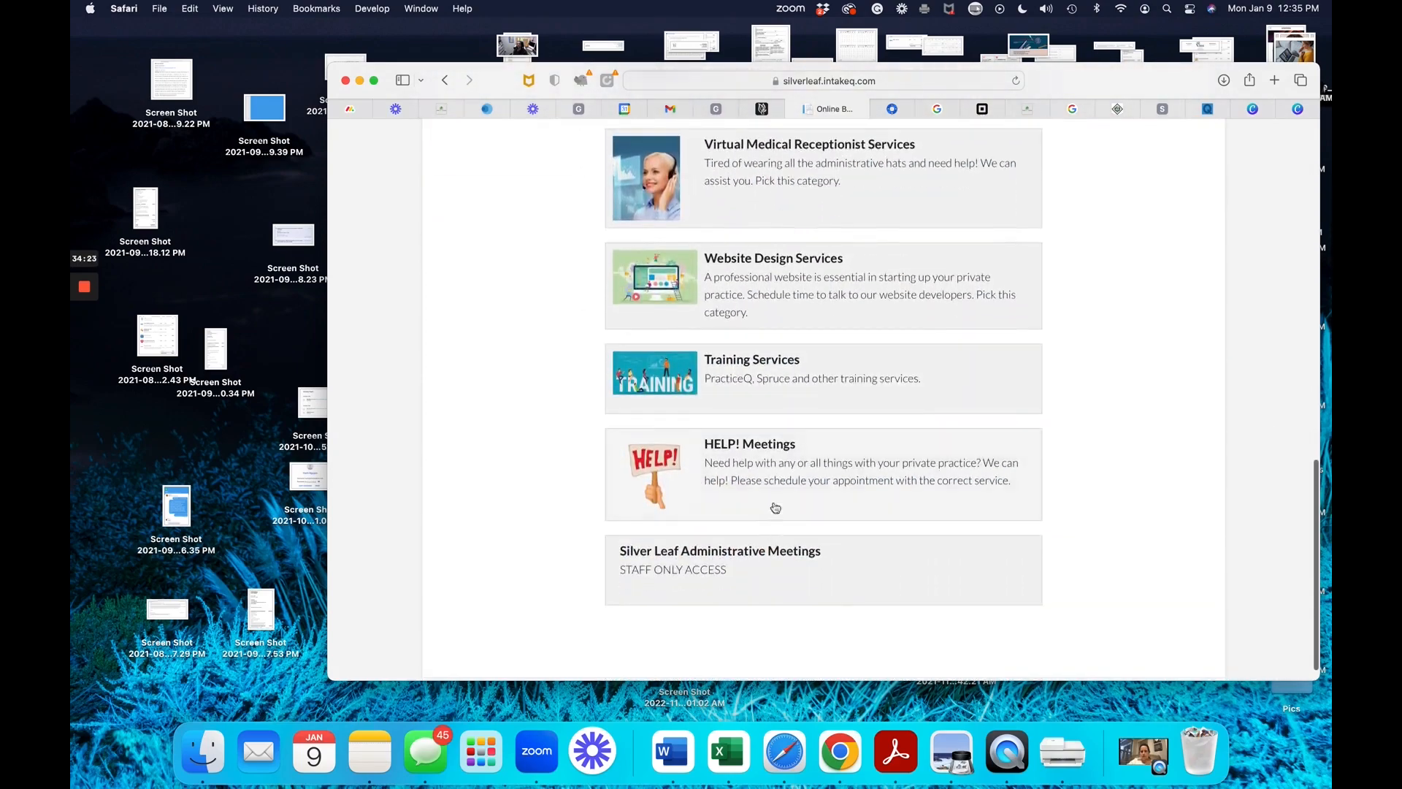
# Open the HELP! Meetings category and review its meeting options, durations and prices.
pyautogui.click(780, 476)
pyautogui.scroll(-8, 780, 477)
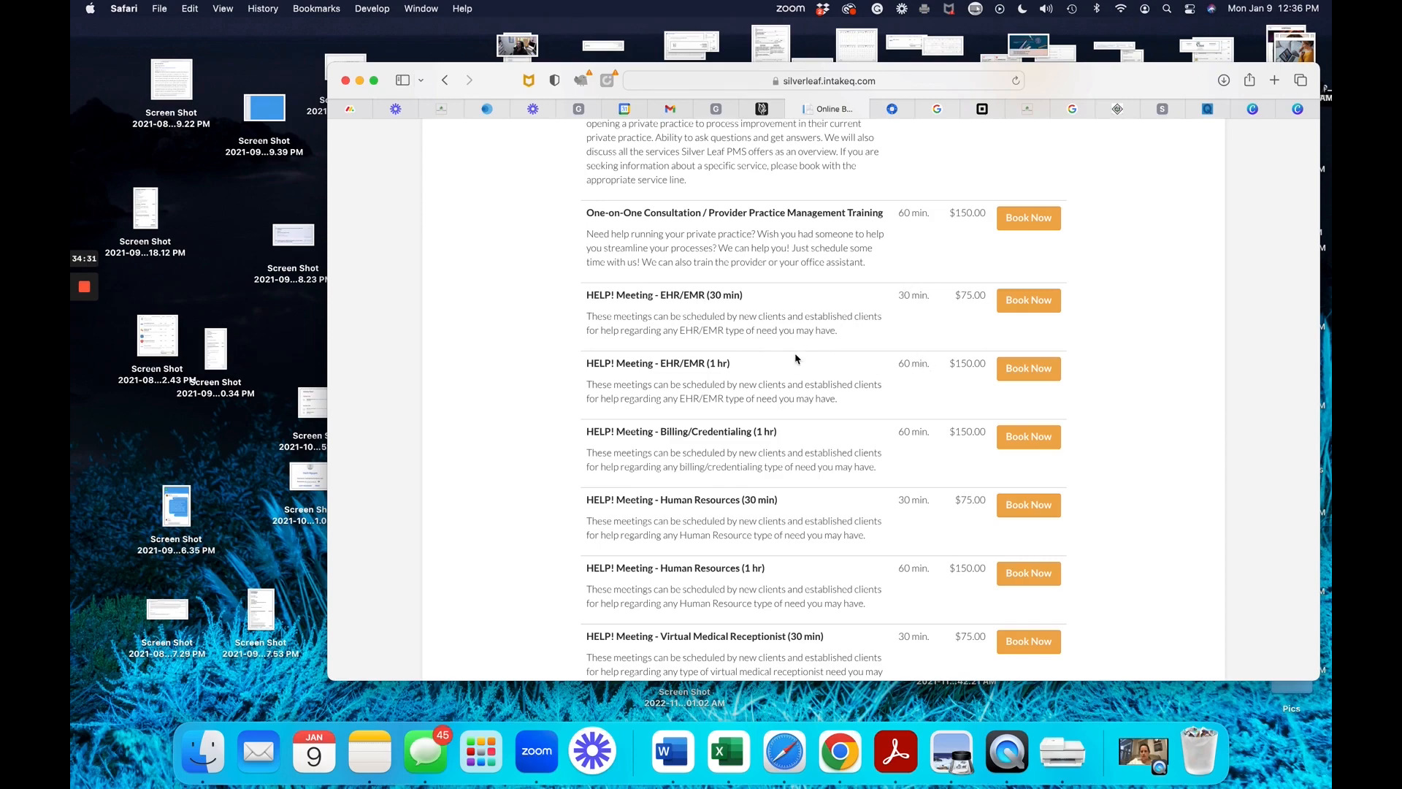
pyautogui.scroll(-4, 796, 359)
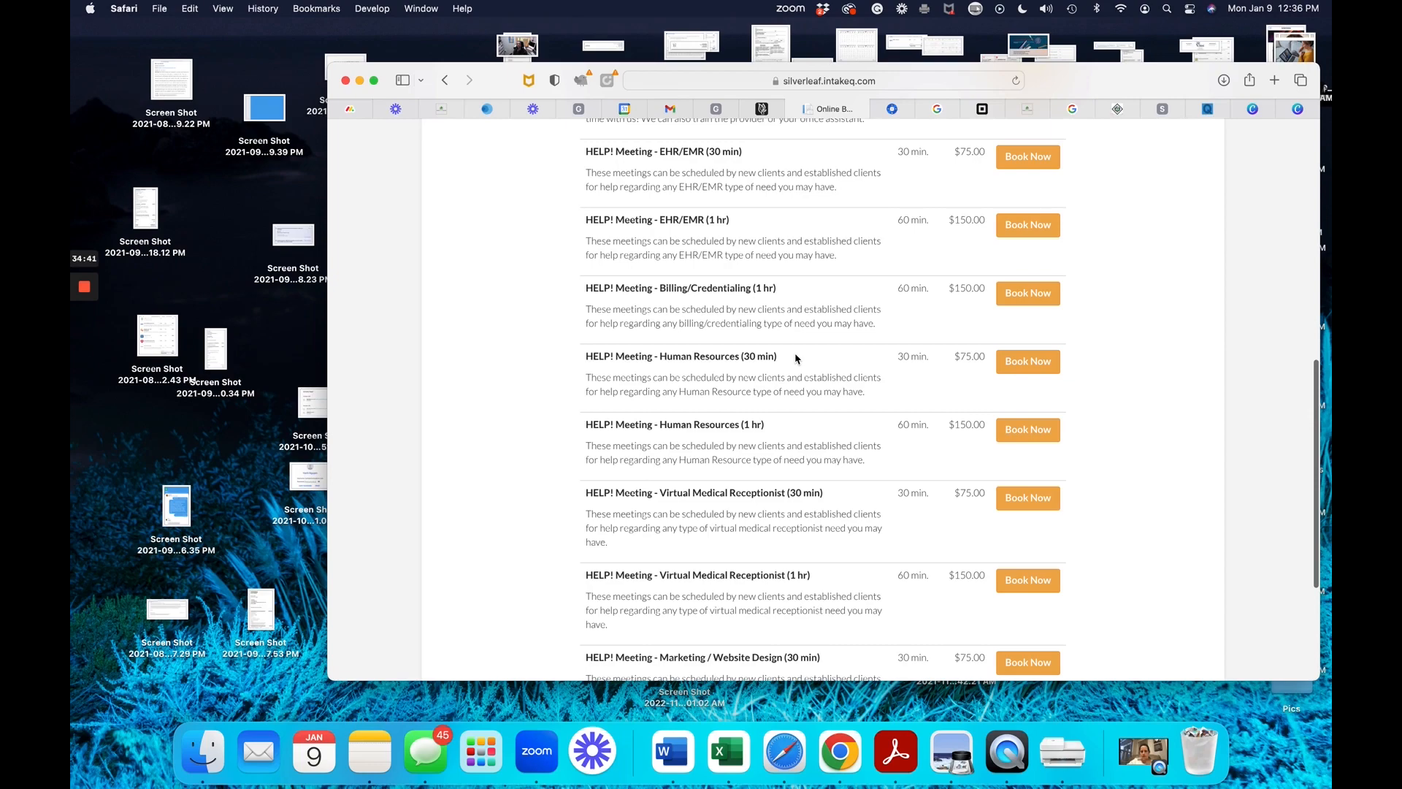
pyautogui.scroll(10, 796, 358)
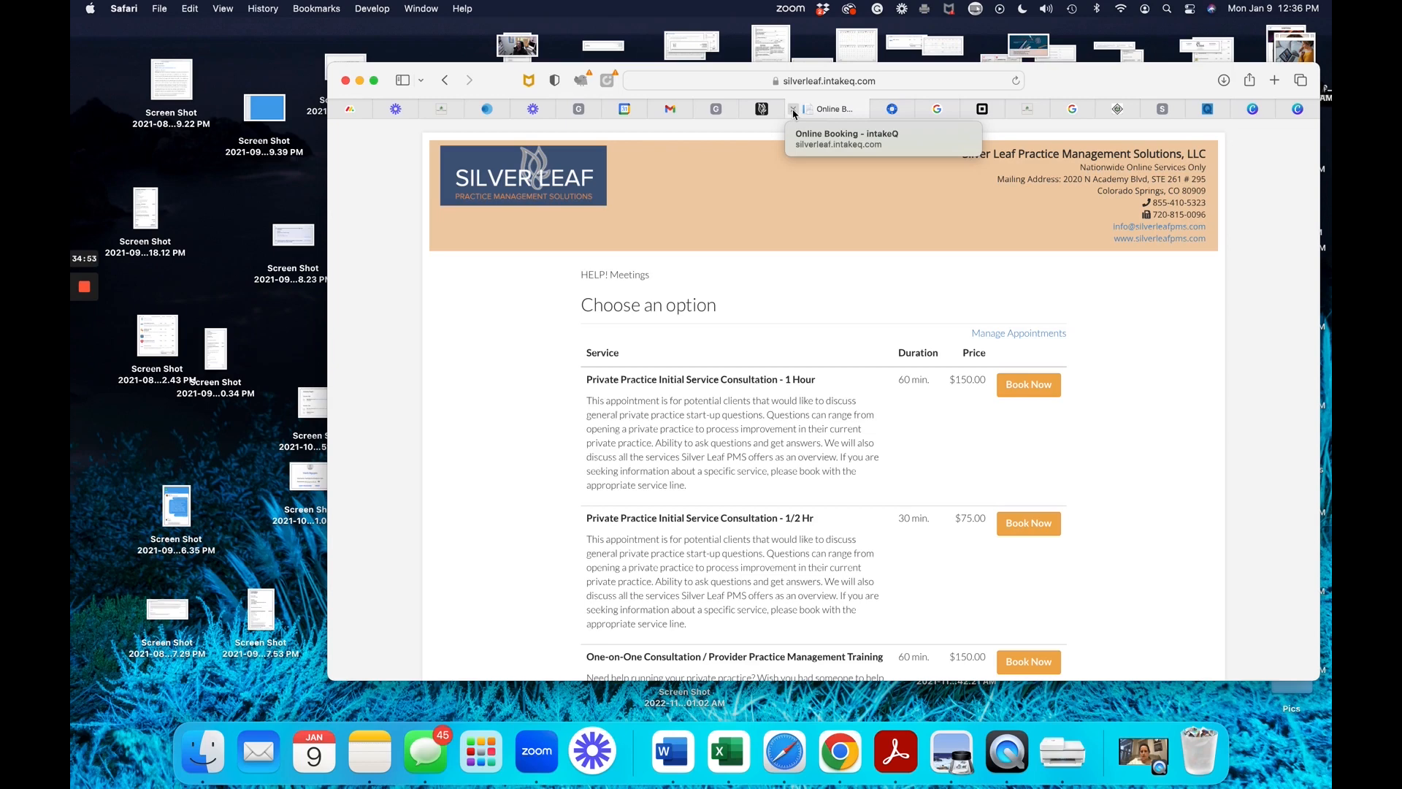
# Return to the booking category list and look over the full range of services again.
pyautogui.click(446, 81)
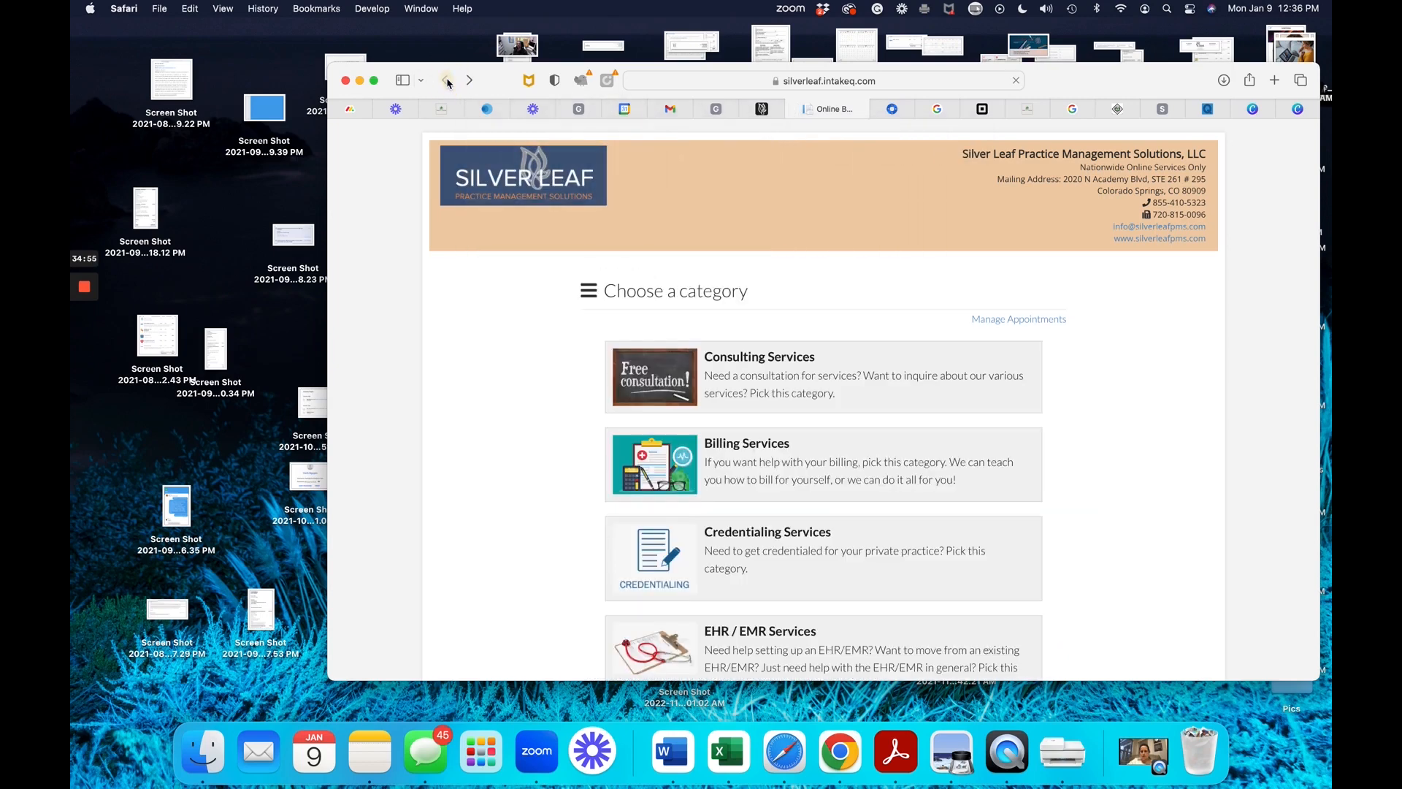
pyautogui.scroll(-10, 719, 409)
pyautogui.scroll(-9, 718, 409)
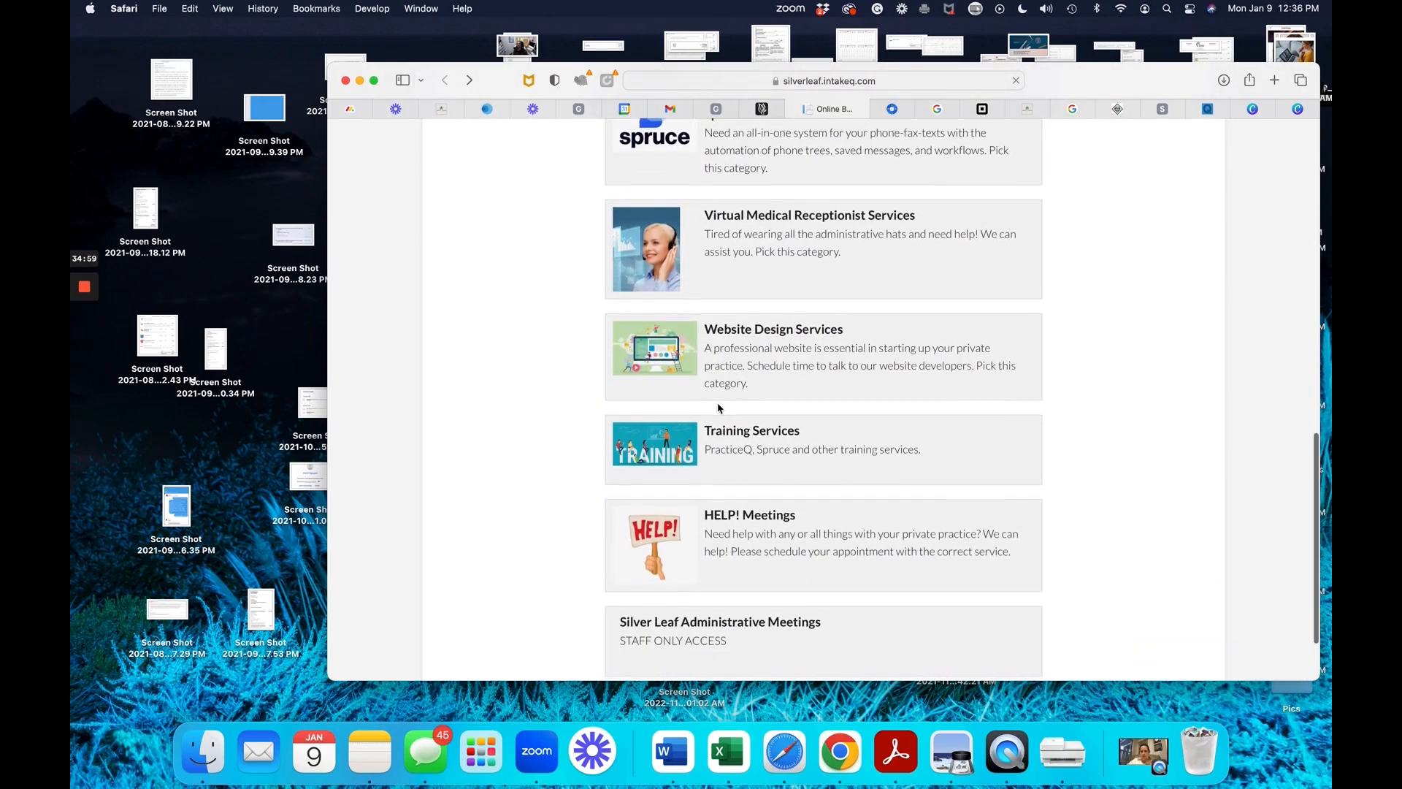
pyautogui.scroll(-2, 718, 407)
pyautogui.scroll(15, 719, 408)
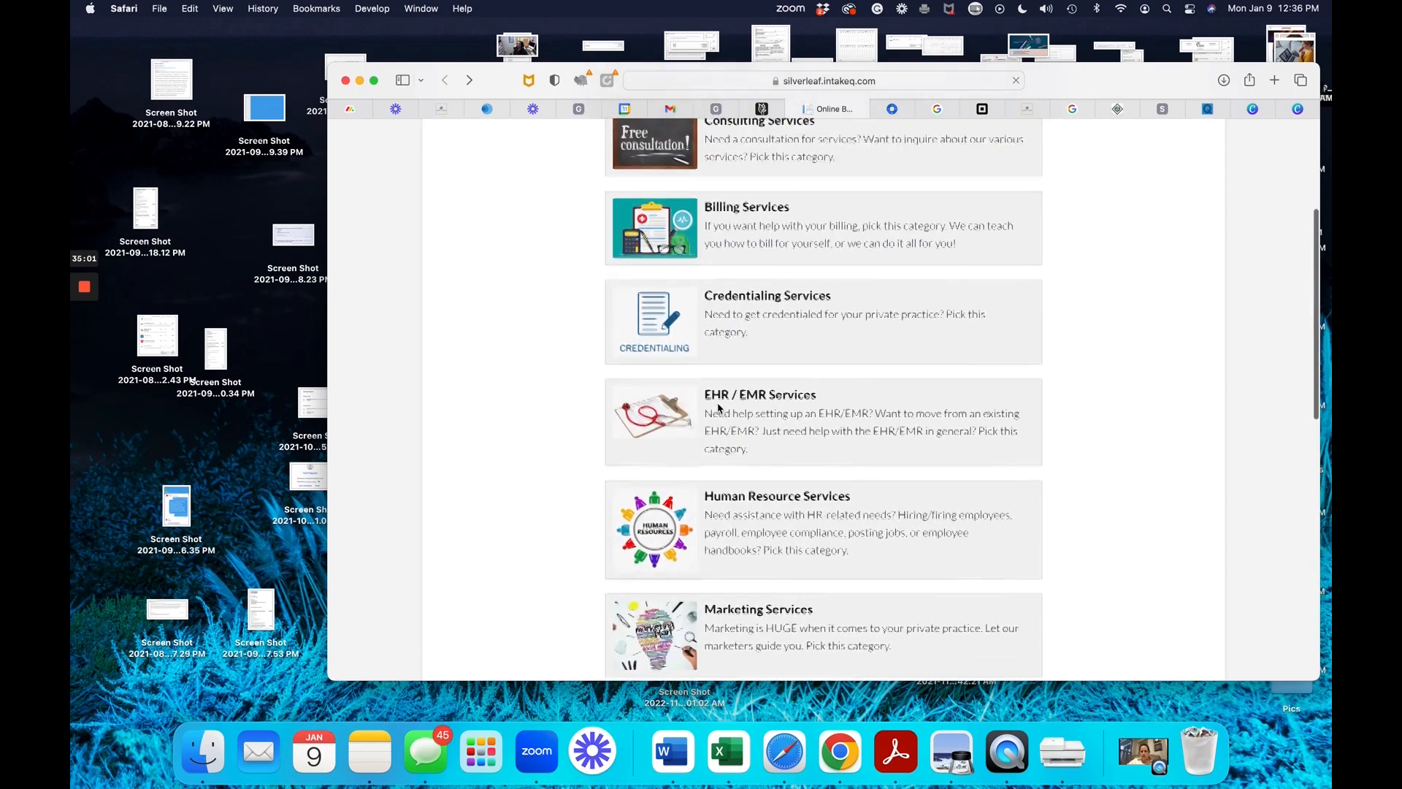
pyautogui.scroll(5, 719, 407)
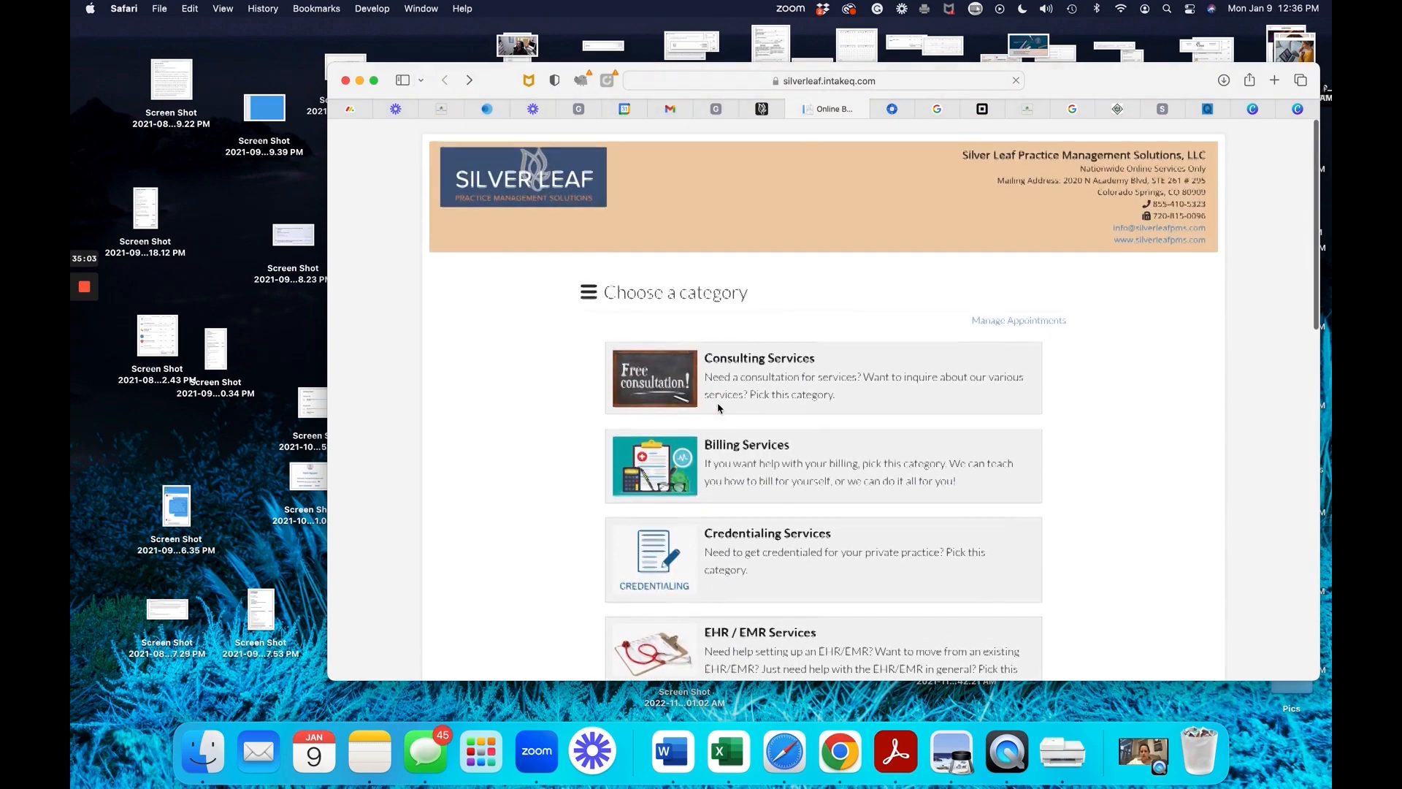